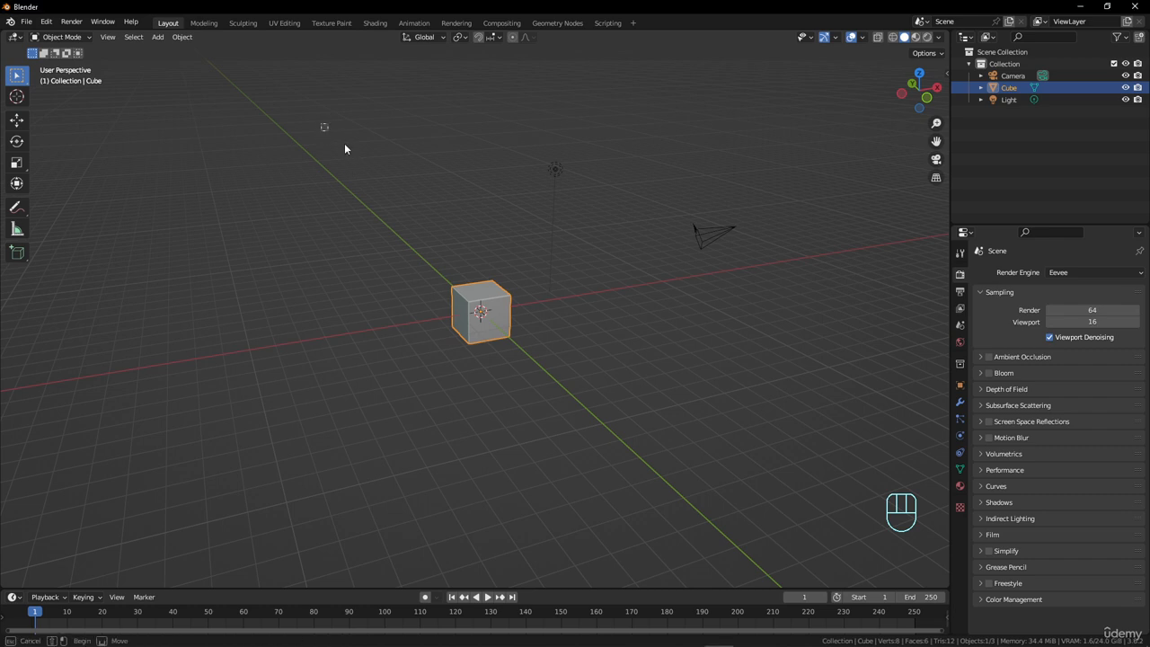
Delete the default camera, cube and light from the scene.
drag(320, 124, 770, 411)
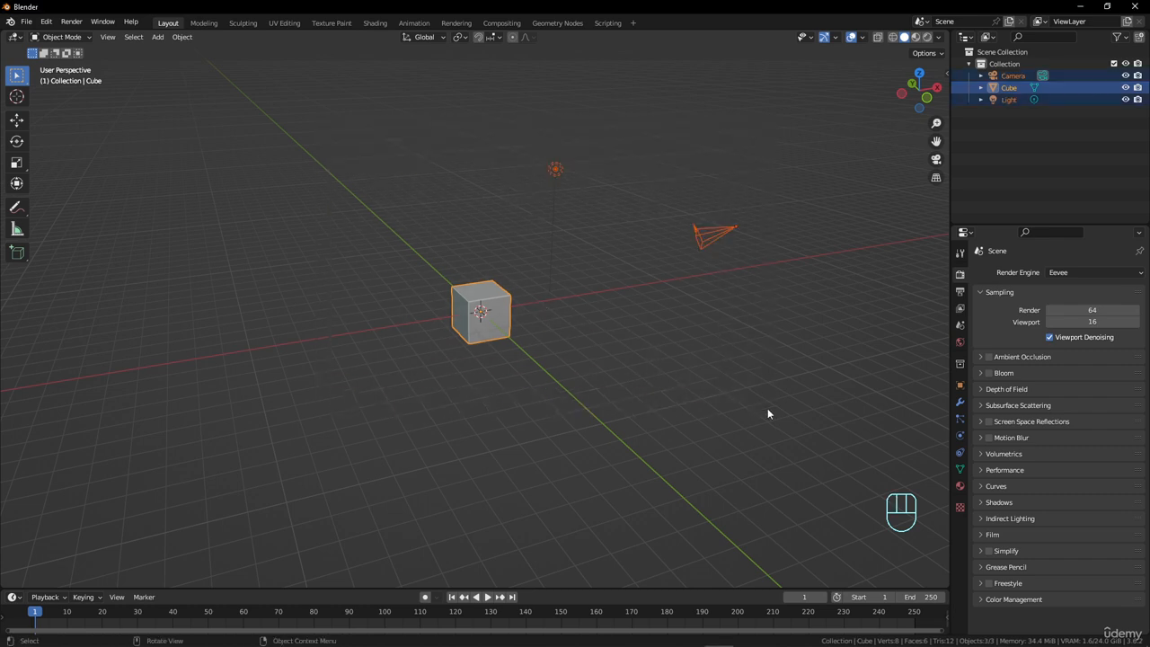
key(x)
click(684, 311)
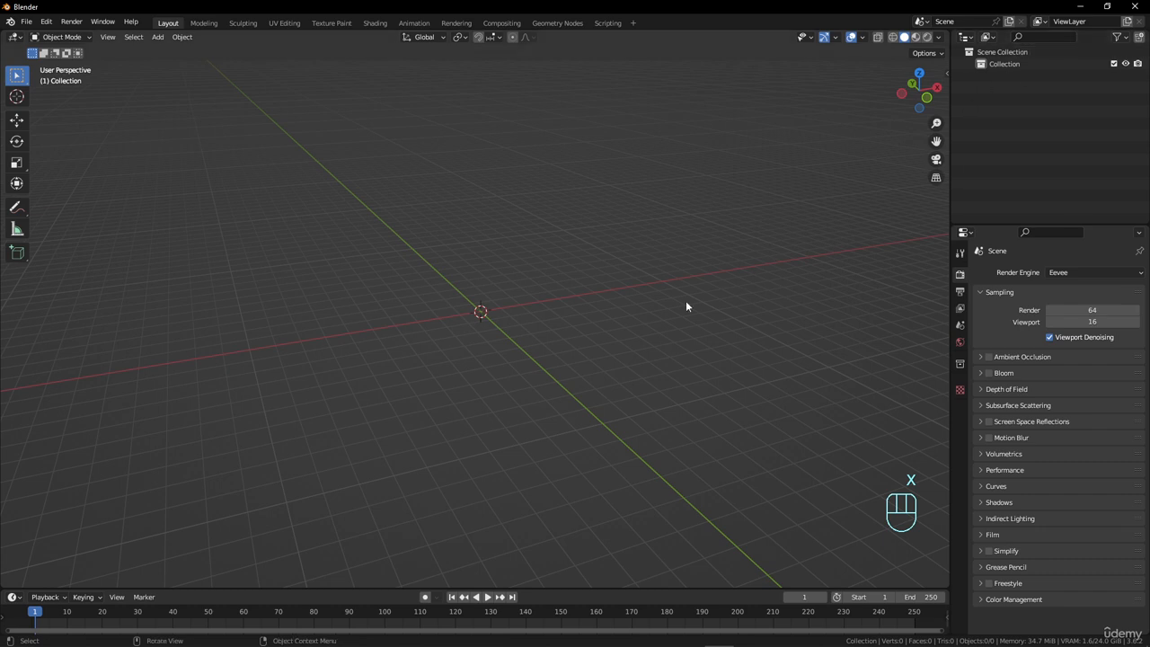
Show the JewelCraft add-on's tools beside the 3D viewport.
click(945, 73)
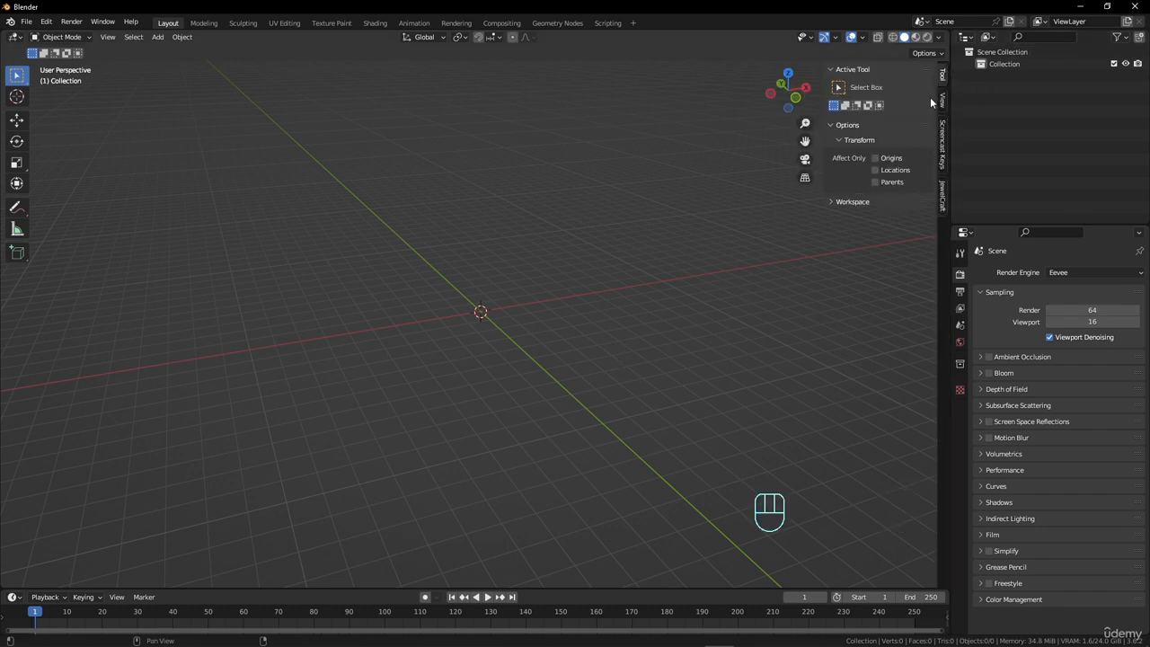
click(943, 195)
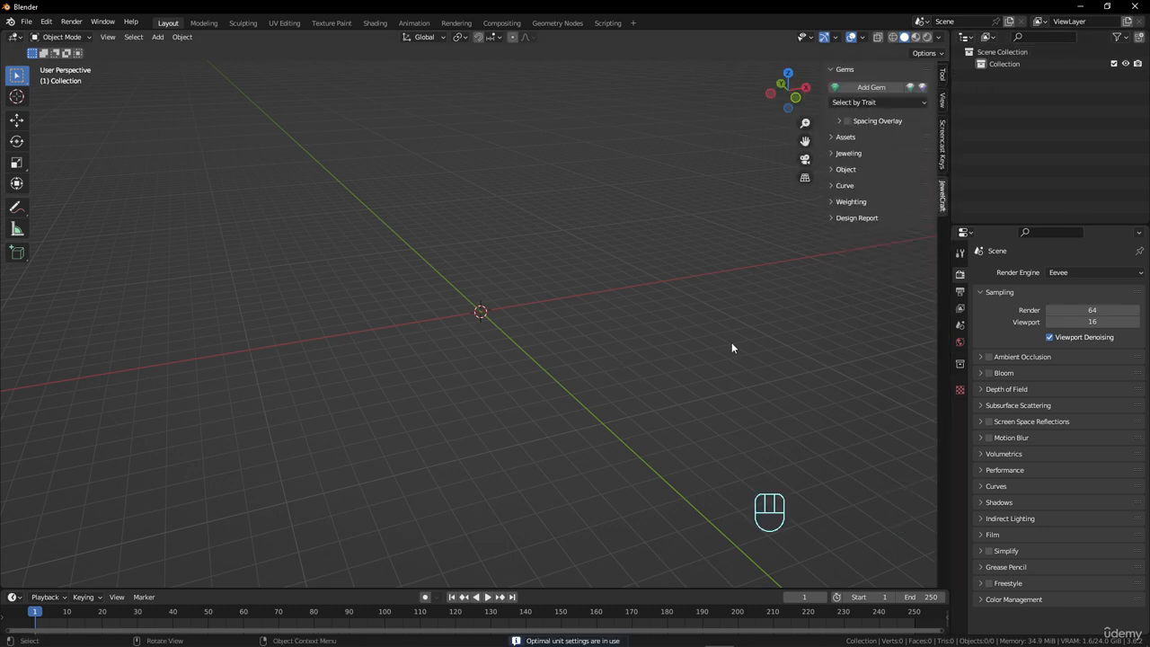
Add a Bezier circle at the origin with a radius of 15 mm.
middle_drag(729, 344, 473, 301)
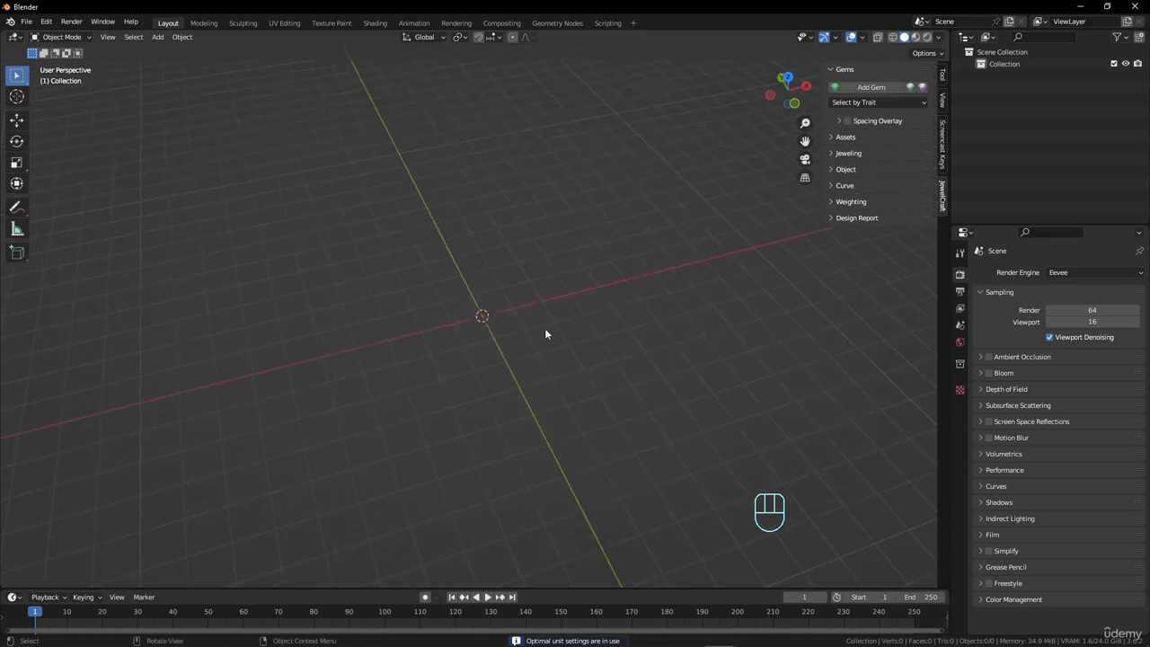
key(shift+a)
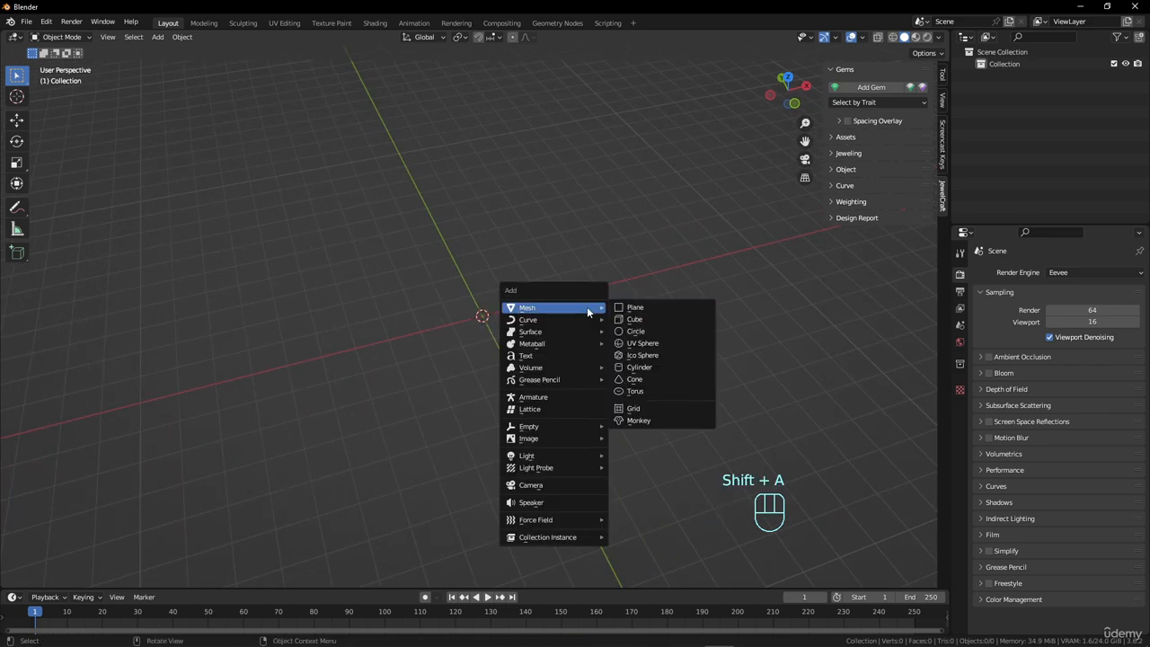
mouse_move(580, 316)
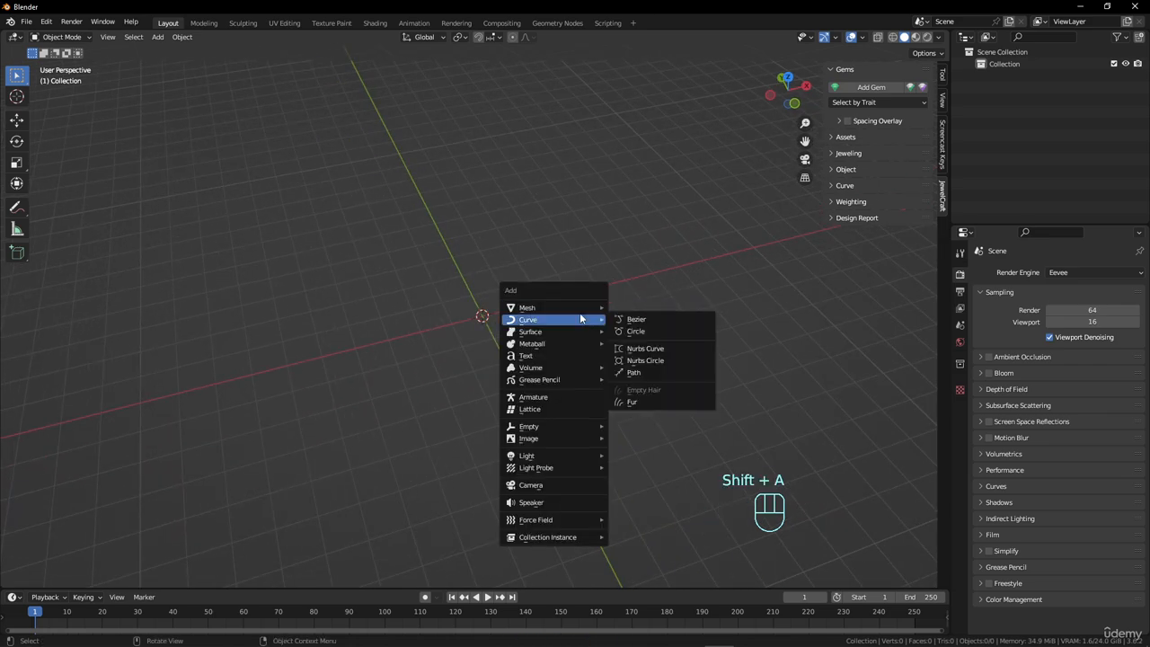
click(651, 332)
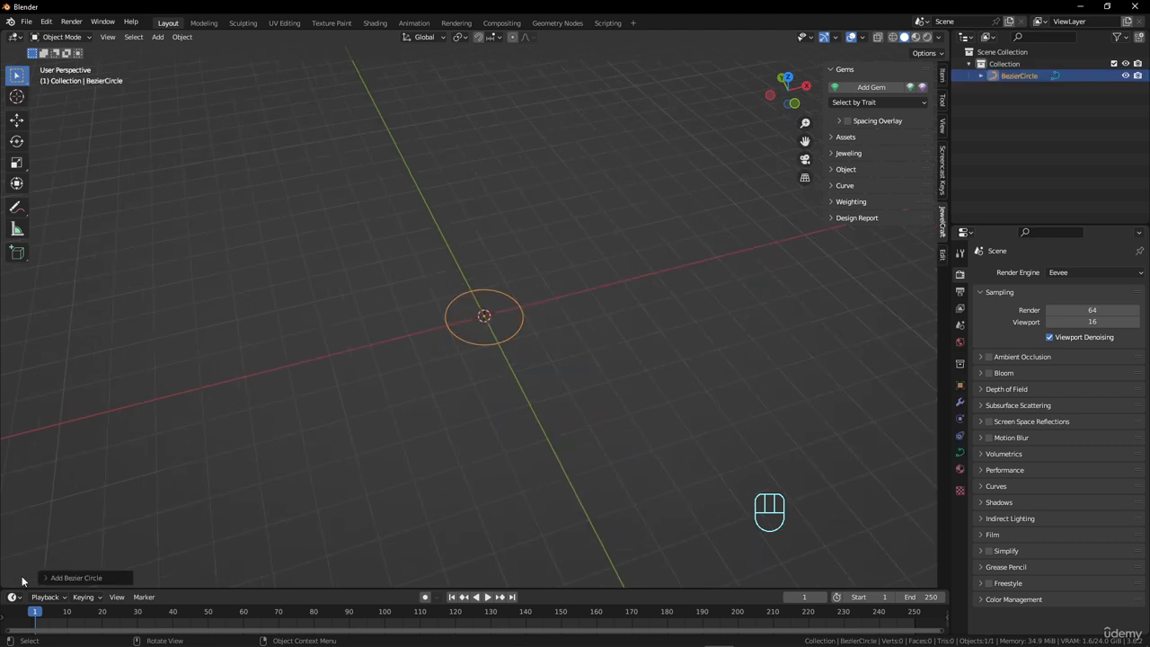
click(52, 578)
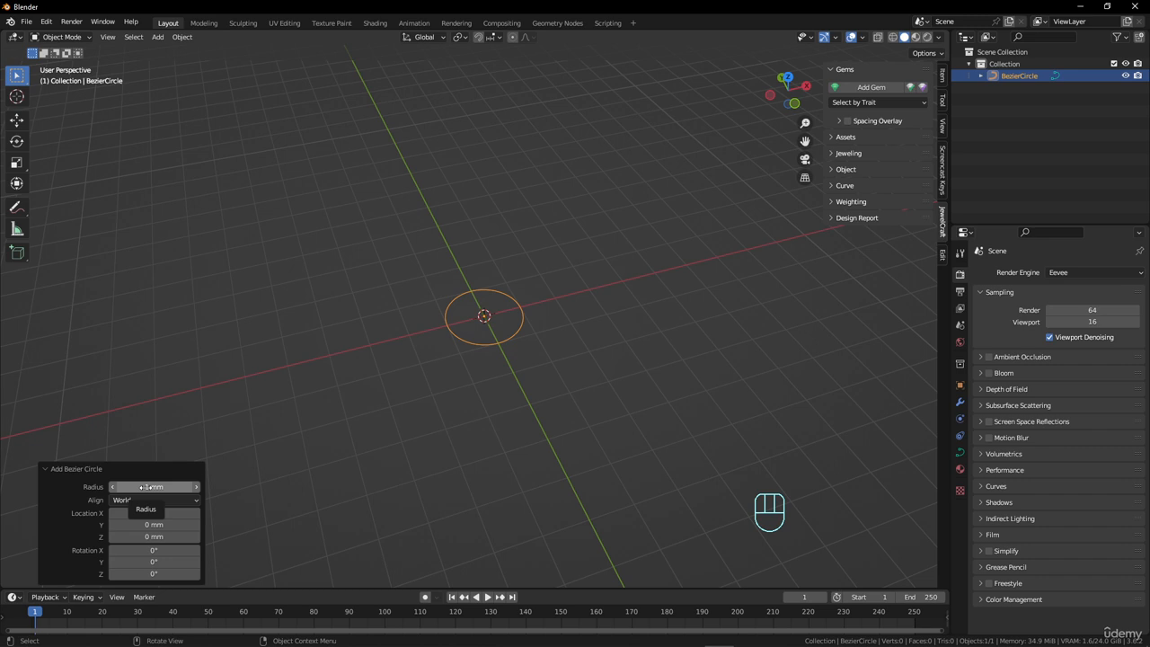
click(146, 487)
text(15)
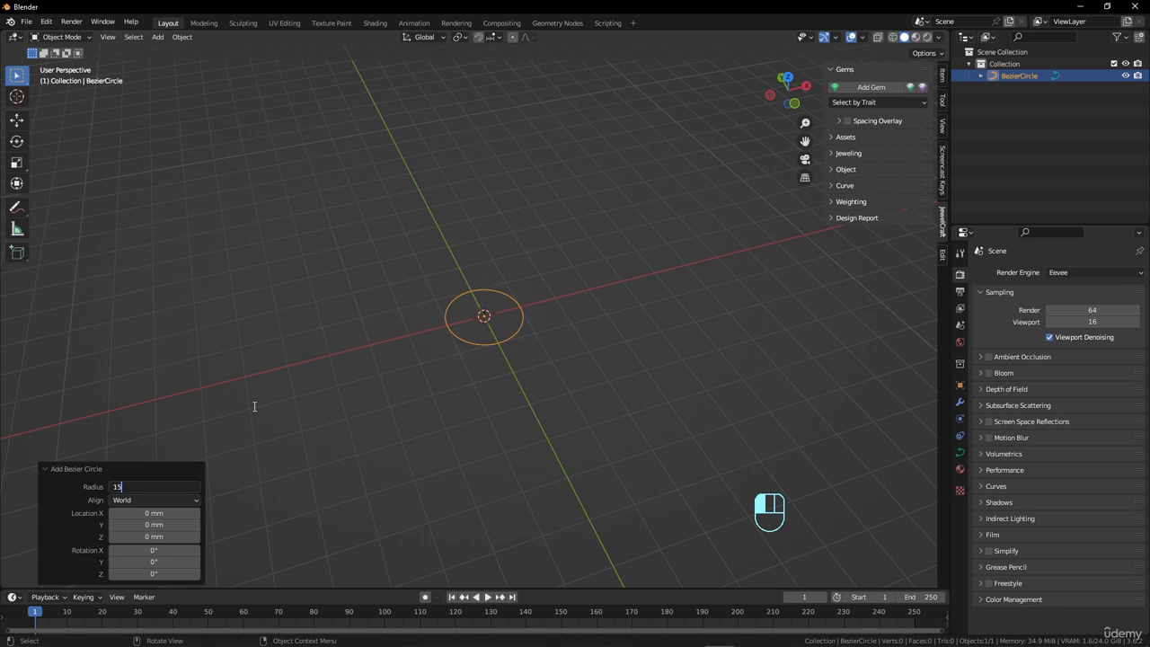
key(Return)
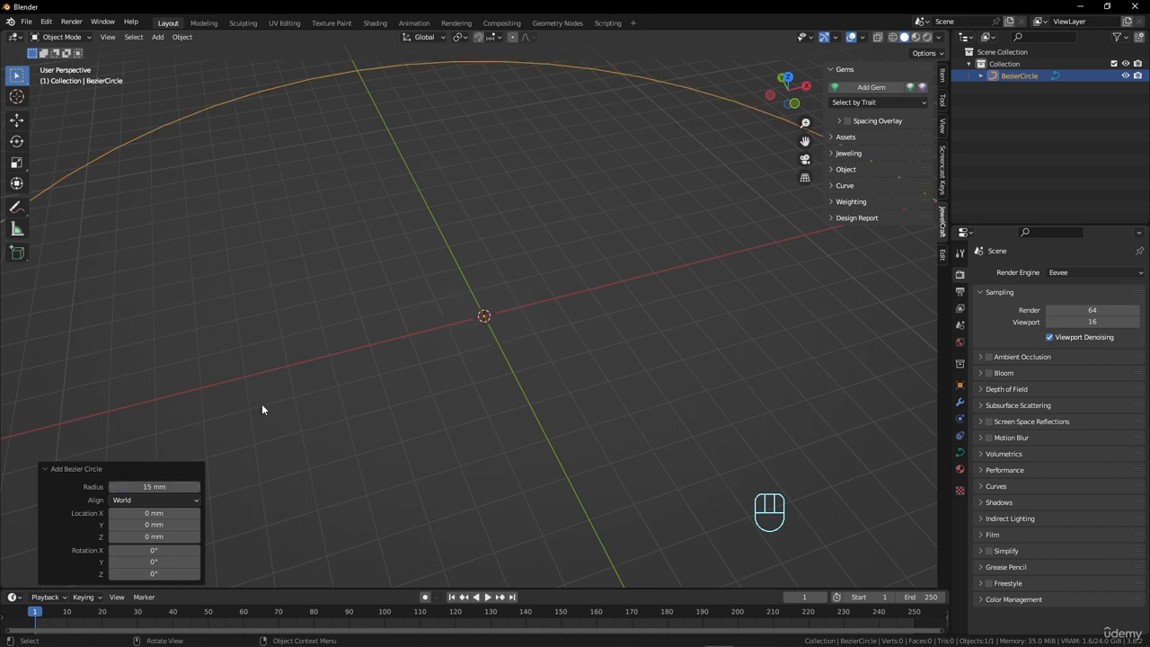
Inspect the circle's four control points in Edit Mode, and test moving the one on the negative X side without keeping the move.
scroll(335, 376, down, 6)
middle_drag(449, 386, 437, 418)
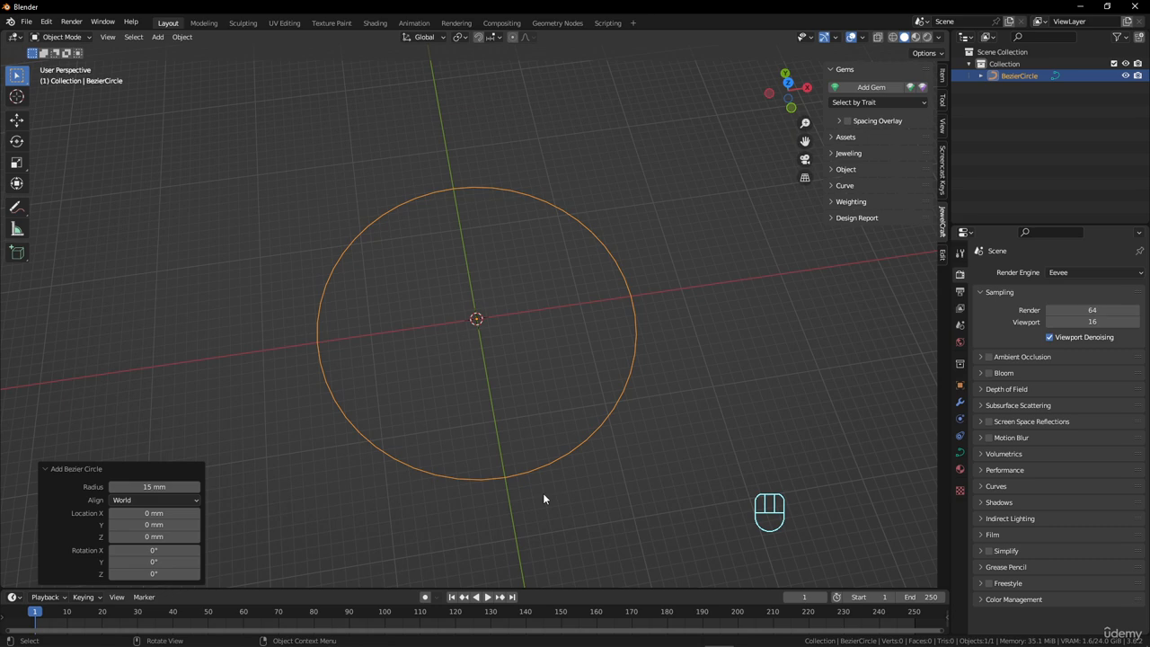
key(Tab)
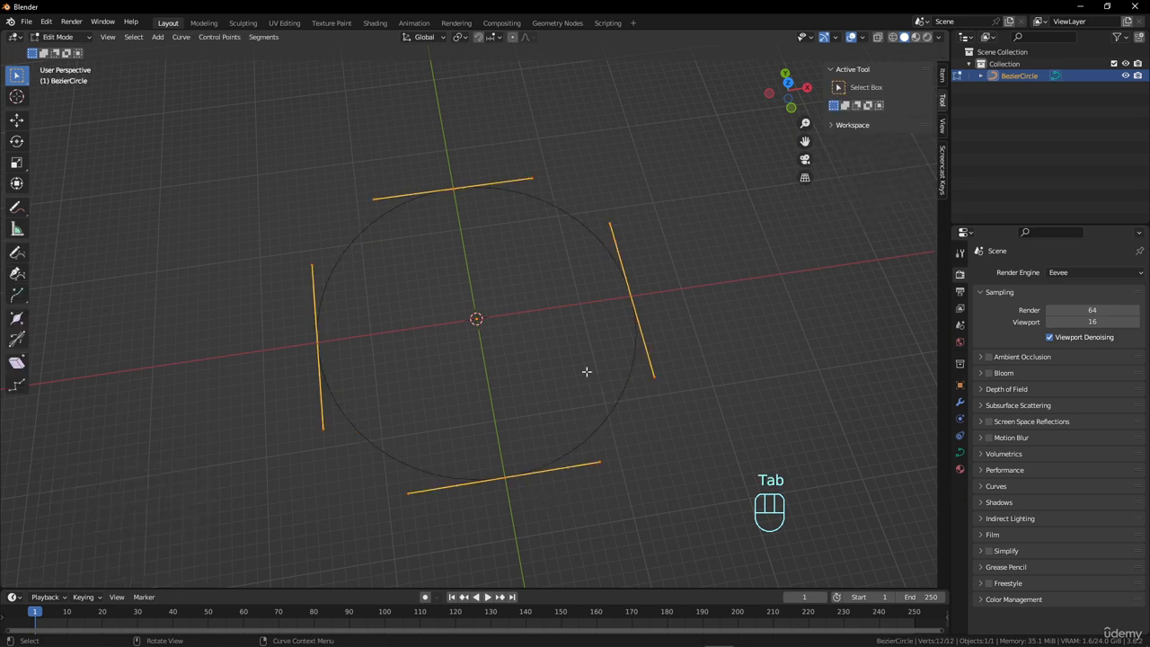
click(638, 296)
click(466, 190)
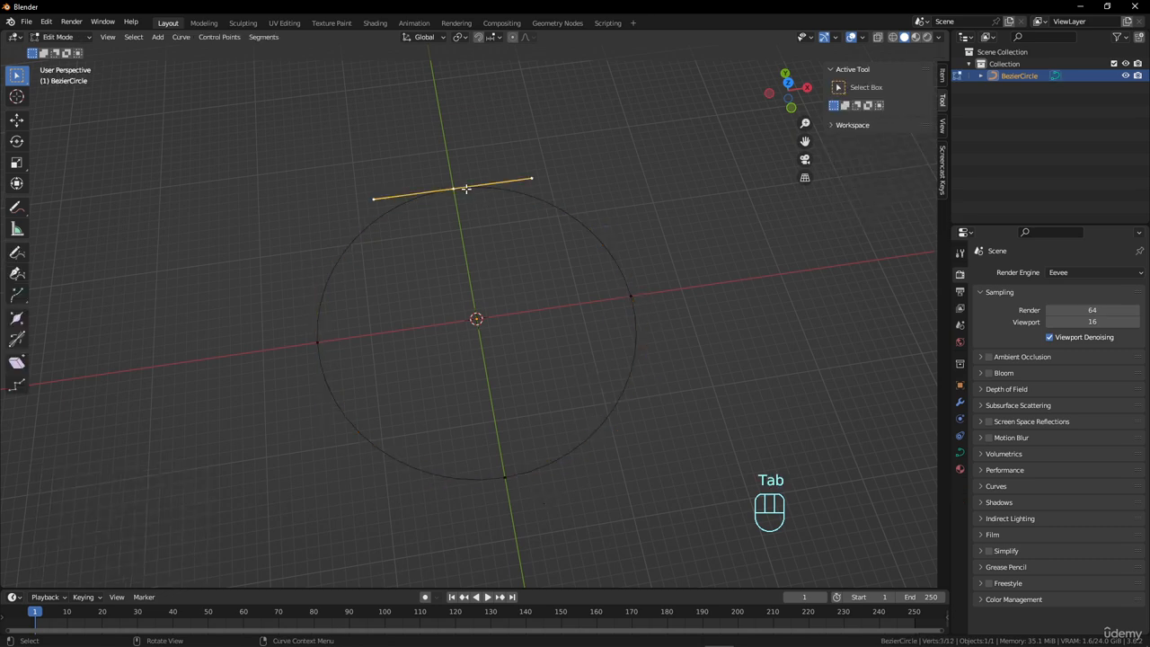
click(311, 348)
click(501, 481)
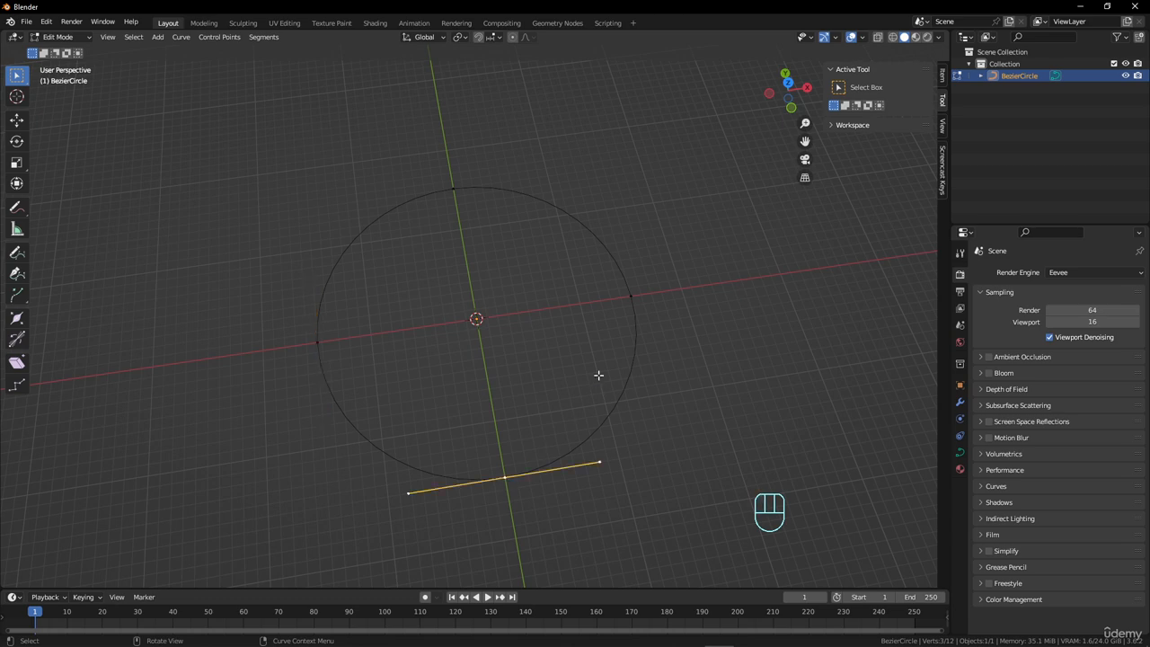
click(627, 293)
click(453, 190)
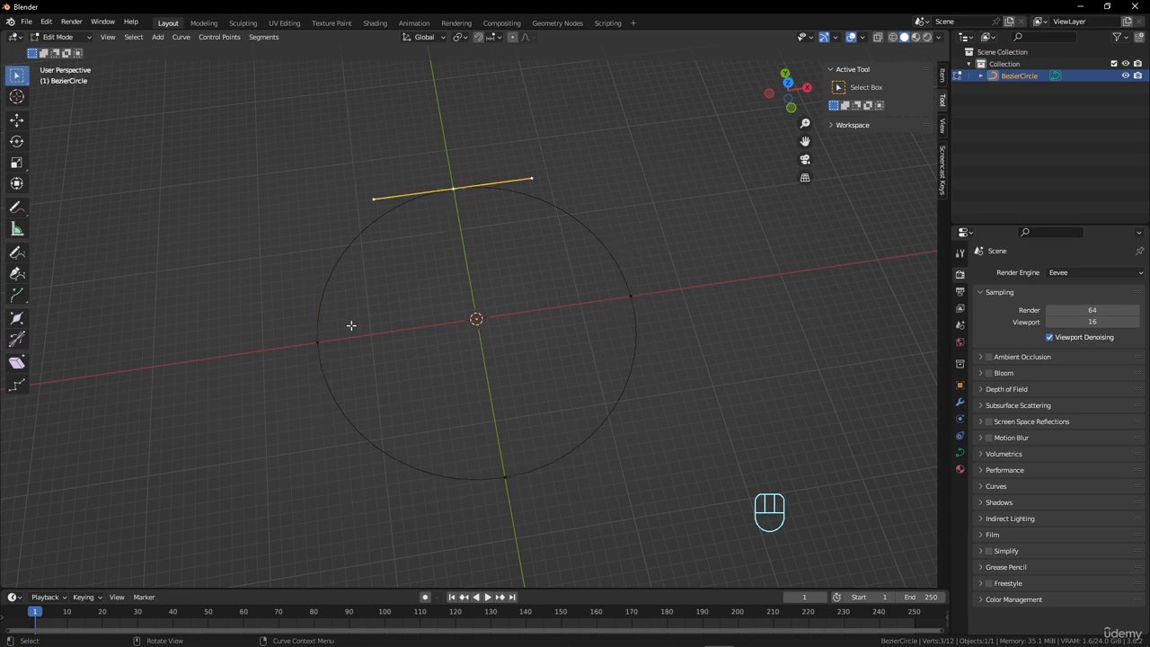
click(320, 343)
key(g)
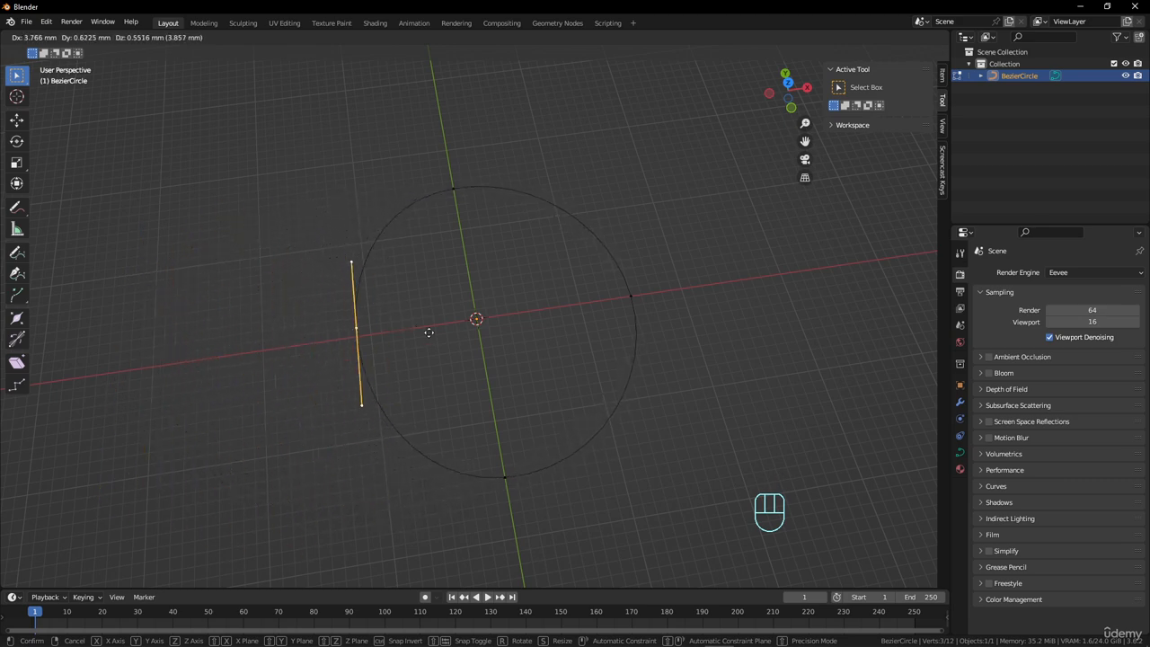
right_click(499, 320)
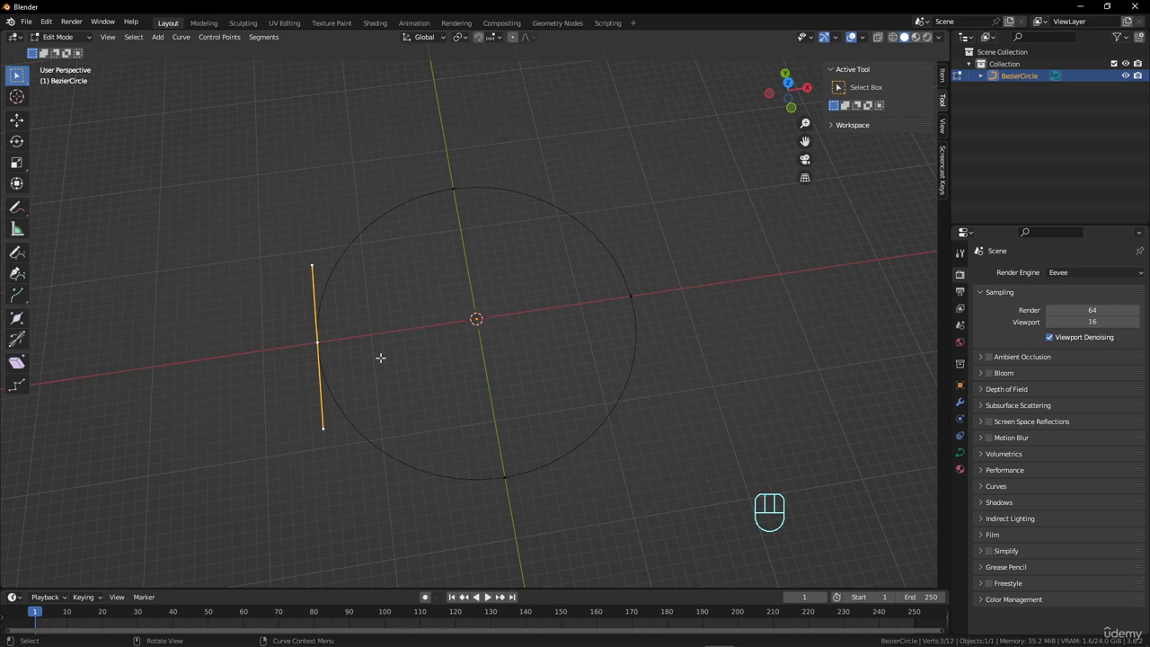
Return to Object Mode and display the circle's curve data properties.
key(Tab)
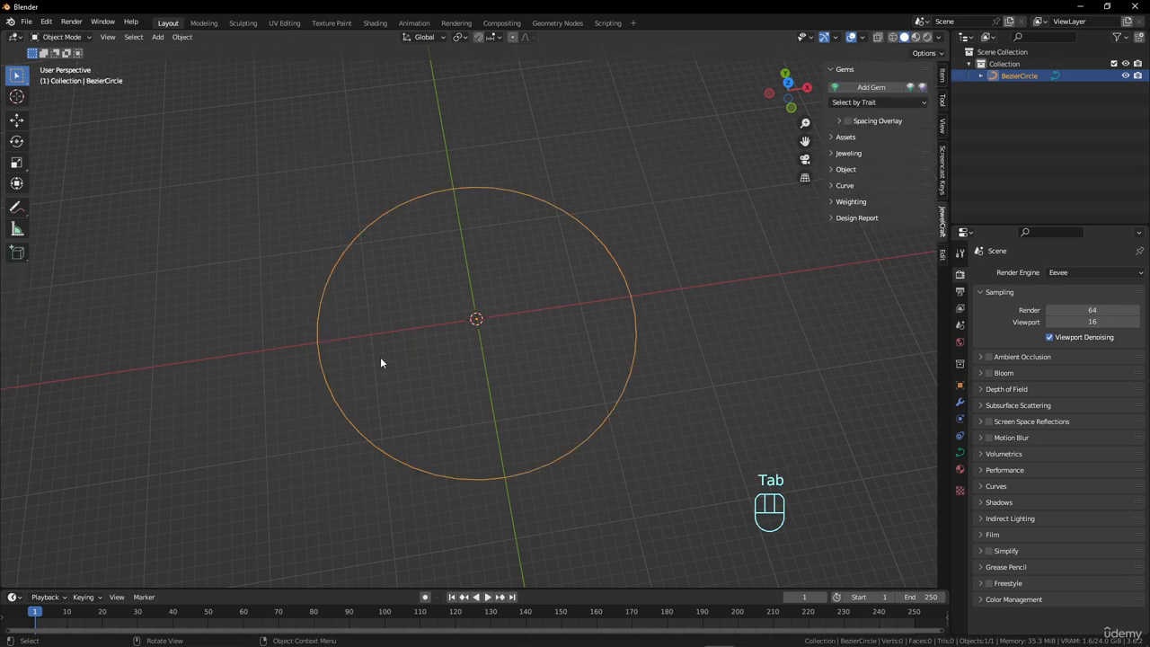
key(Tab)
key(Tab)
click(960, 452)
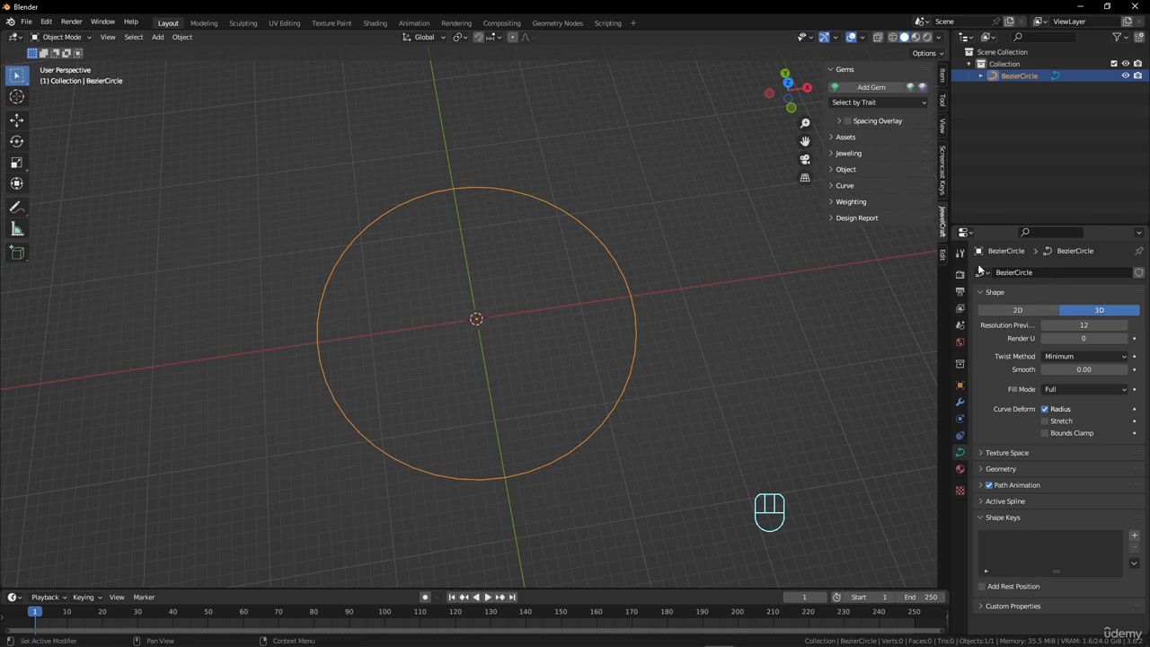
Try moving the negative X control point about 17 mm down out of the circle's plane in Edit Mode, and undo the move.
middle_drag(613, 362, 483, 313)
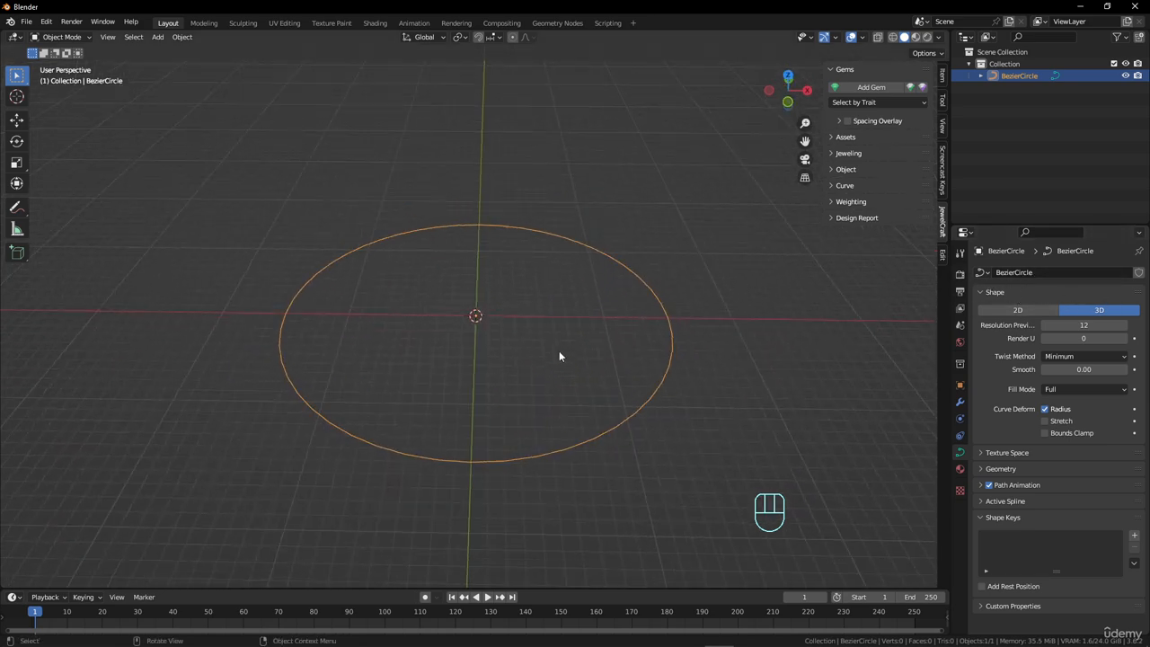
middle_drag(559, 356, 562, 305)
key(Tab)
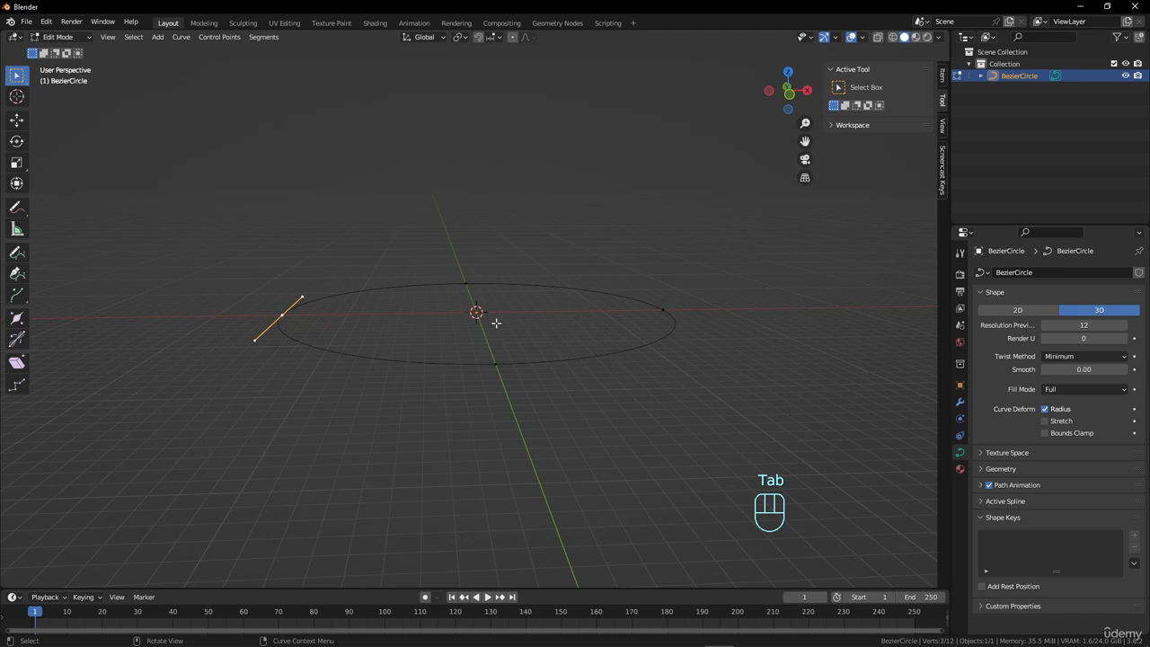
key(g)
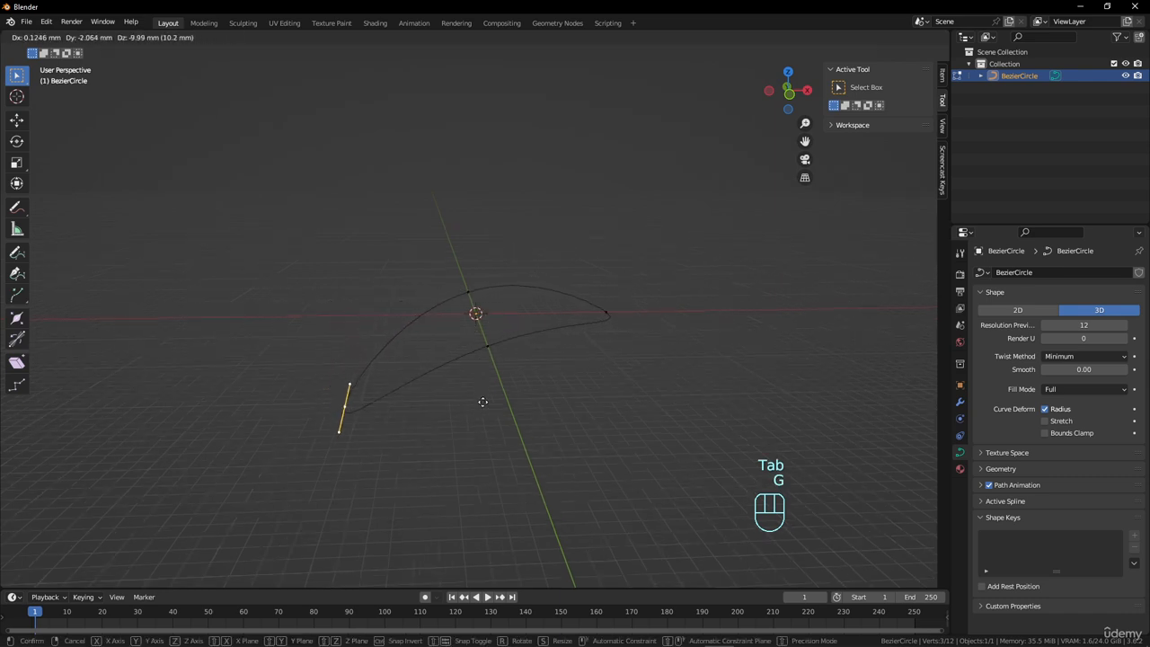
click(477, 462)
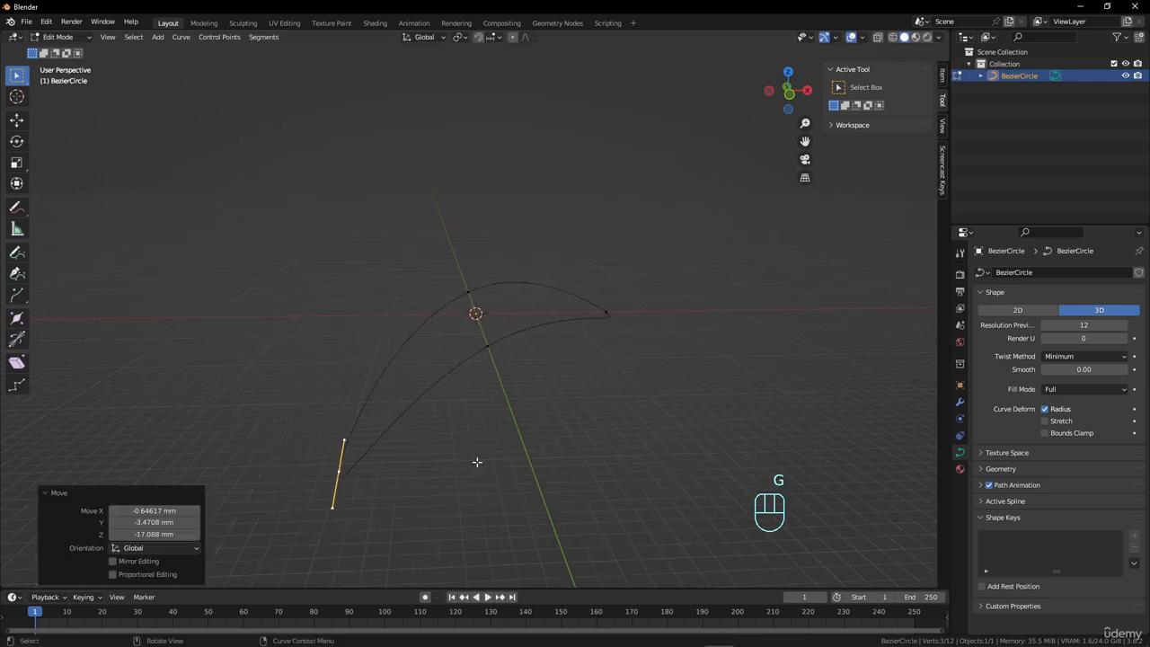
middle_drag(477, 462, 318, 441)
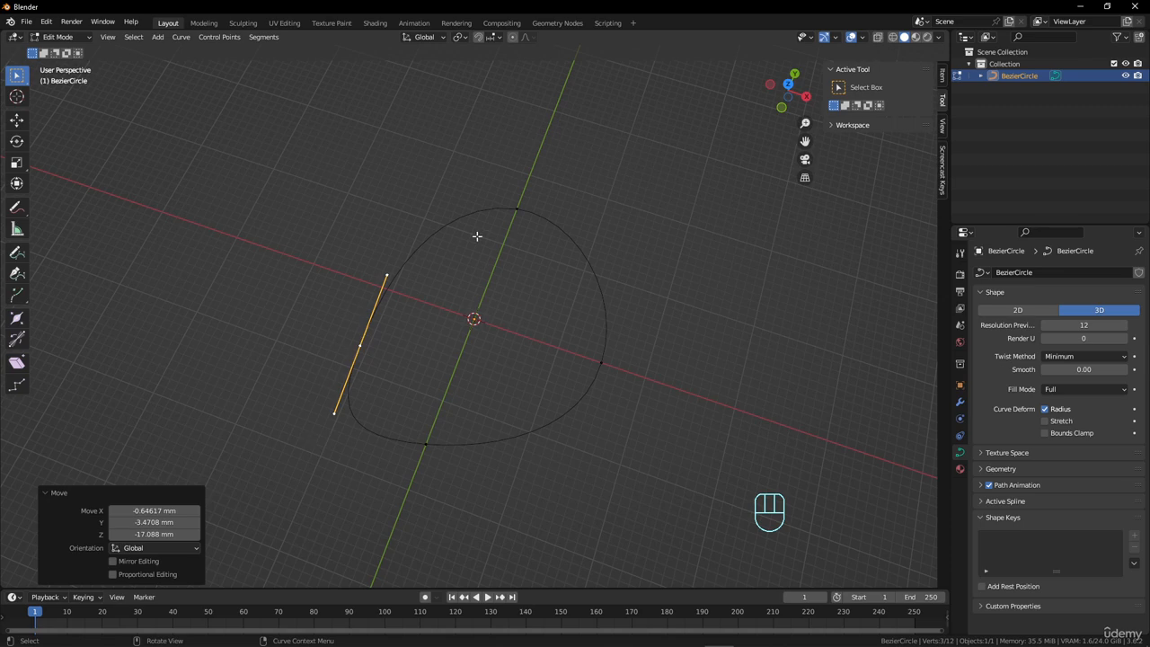
middle_drag(565, 452, 494, 266)
key(ctrl+z)
Change the curve's shape to 2D and test moving the selected control point, cancelling the move.
click(1050, 309)
scroll(517, 365, up, 3)
key(g)
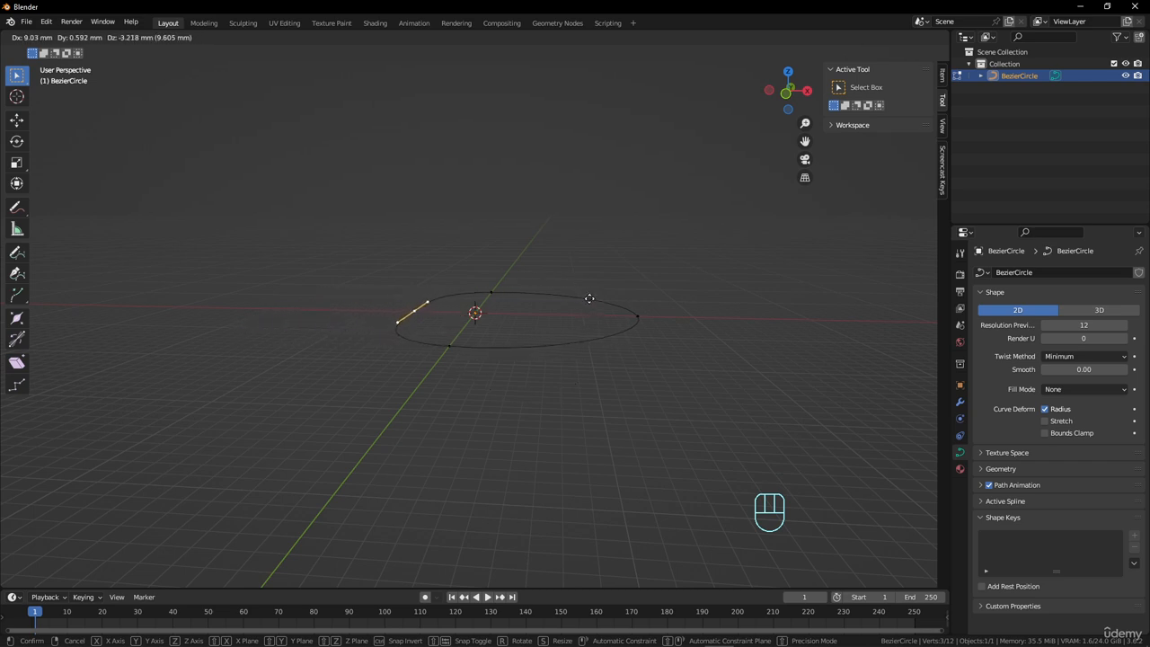
right_click(541, 335)
Set the 2D curve's fill mode to Both and test moving the selected control point, cancelling the move.
middle_drag(440, 362, 503, 398)
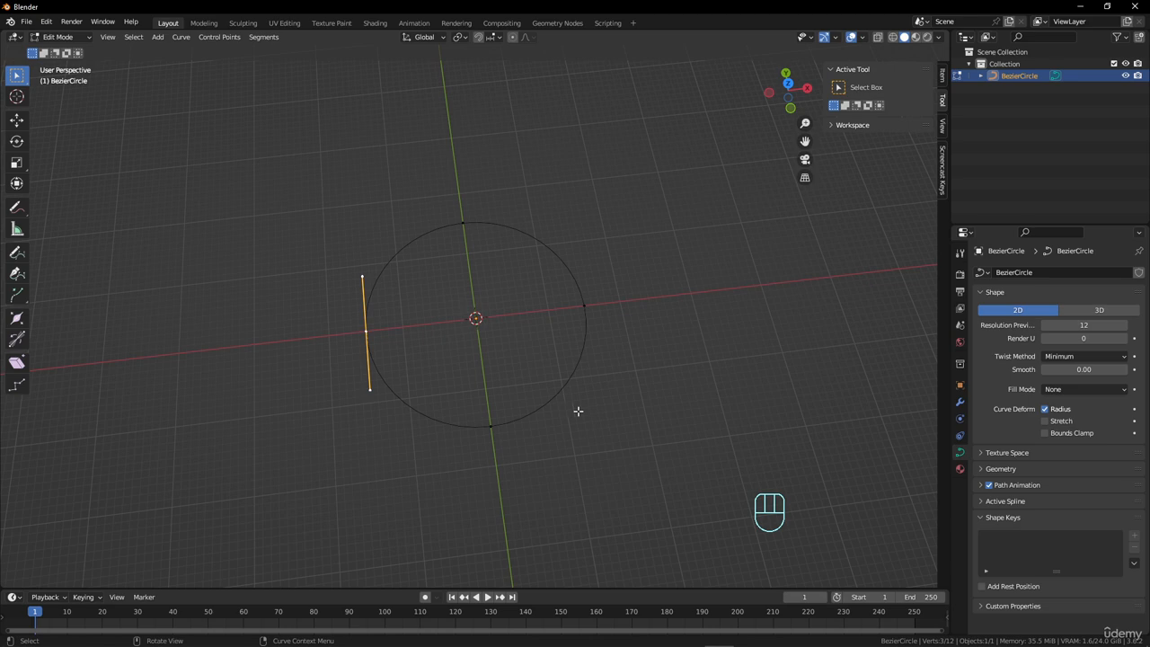
click(1078, 389)
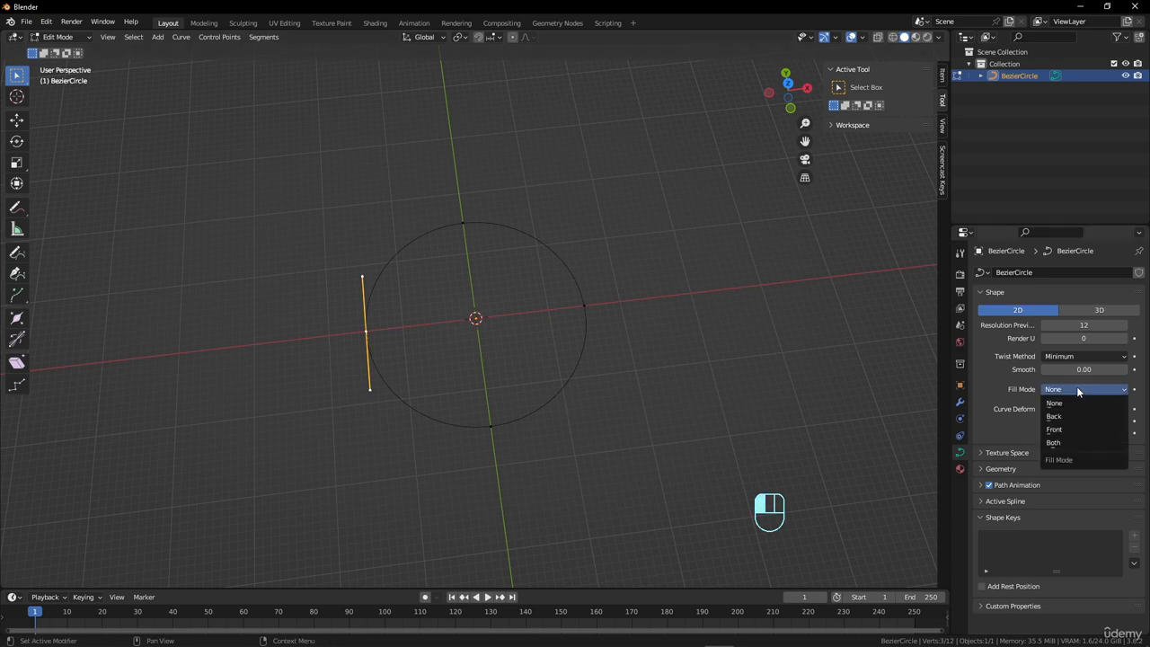
click(1062, 443)
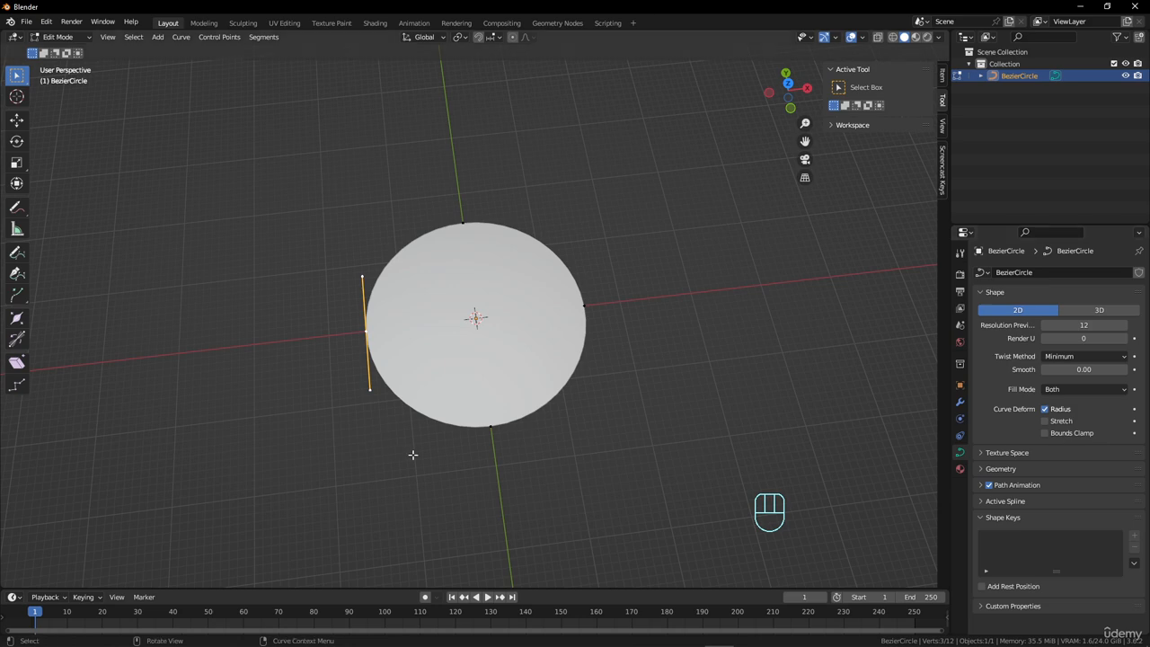
middle_drag(549, 285, 386, 258)
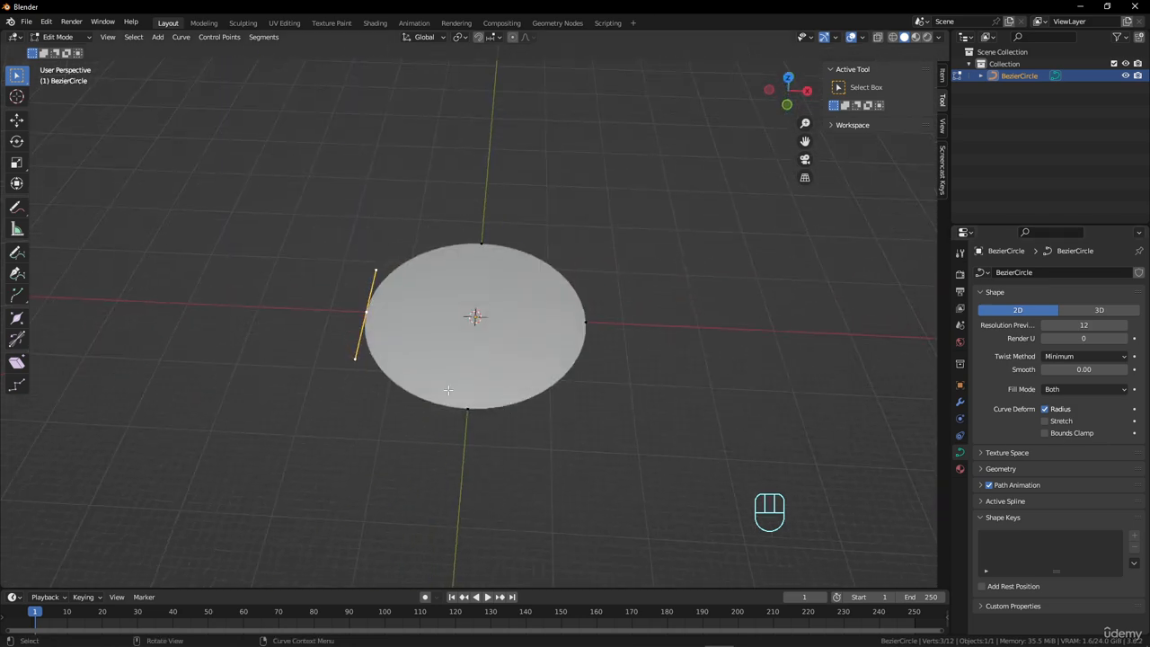
key(g)
right_click(389, 321)
Set the filled circle's geometry extrusion to 1 mm and show it in the front orthographic view.
click(984, 469)
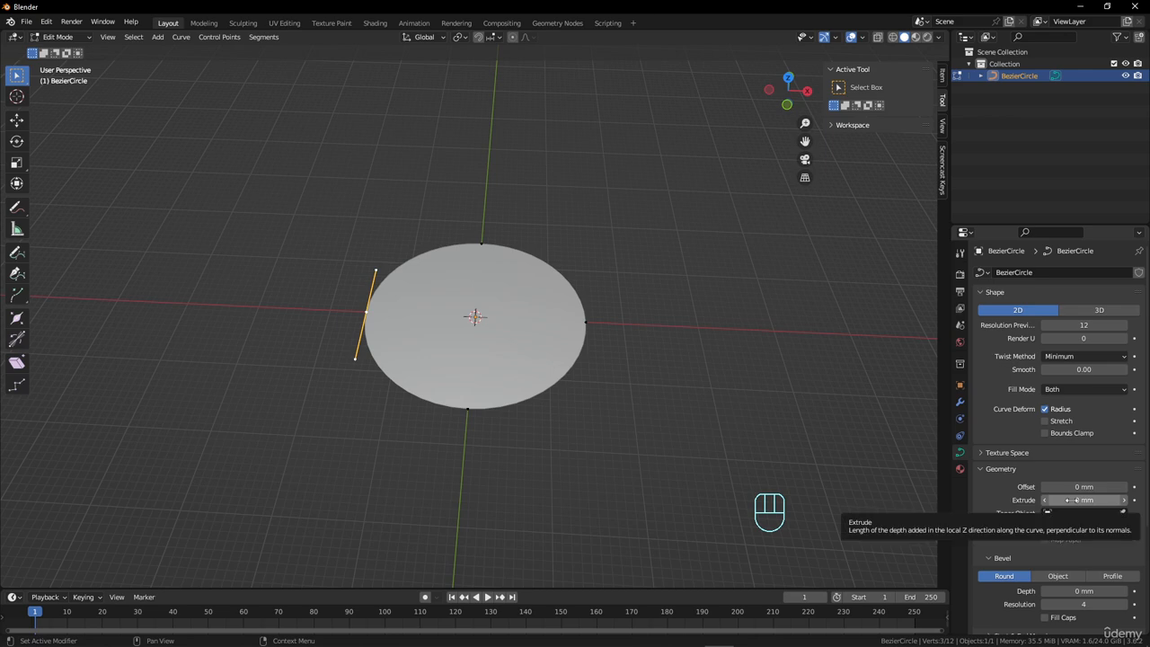
drag(1070, 500, 1102, 500)
middle_drag(426, 428, 537, 380)
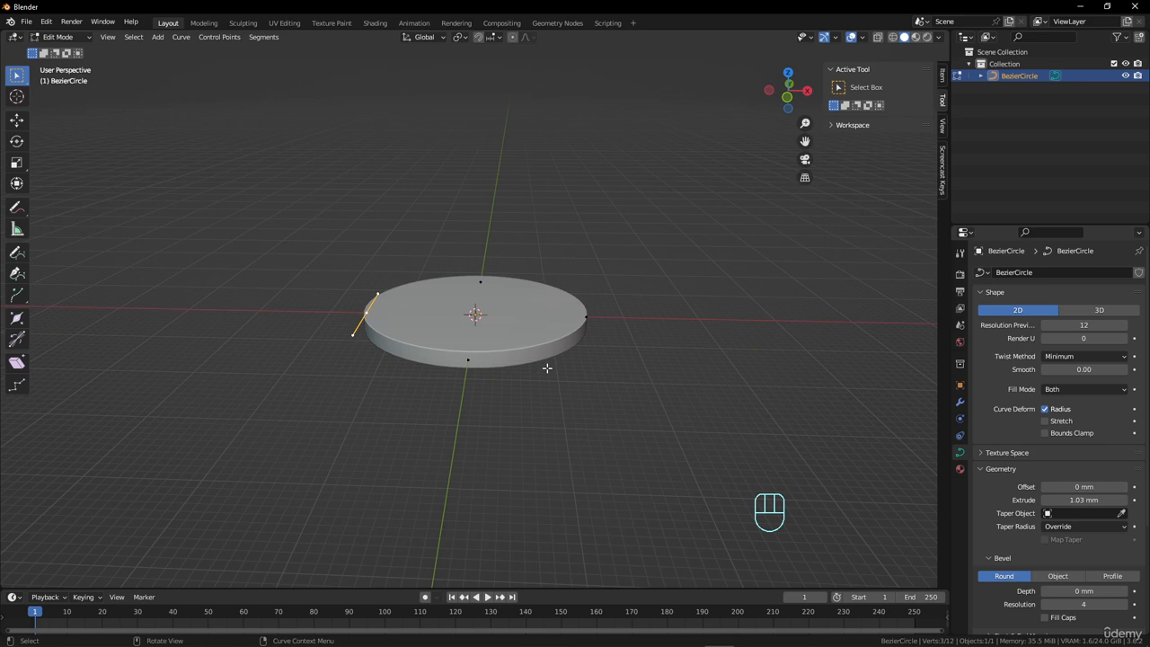
key(KP_1)
click(1084, 500)
text(1)
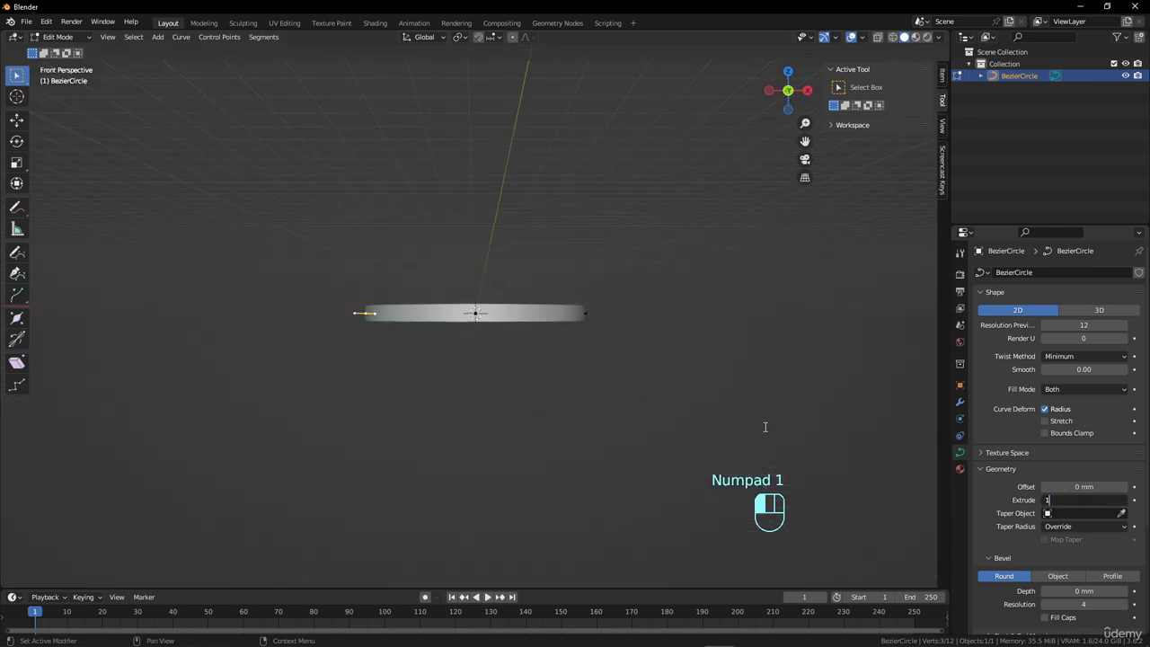
key(Return)
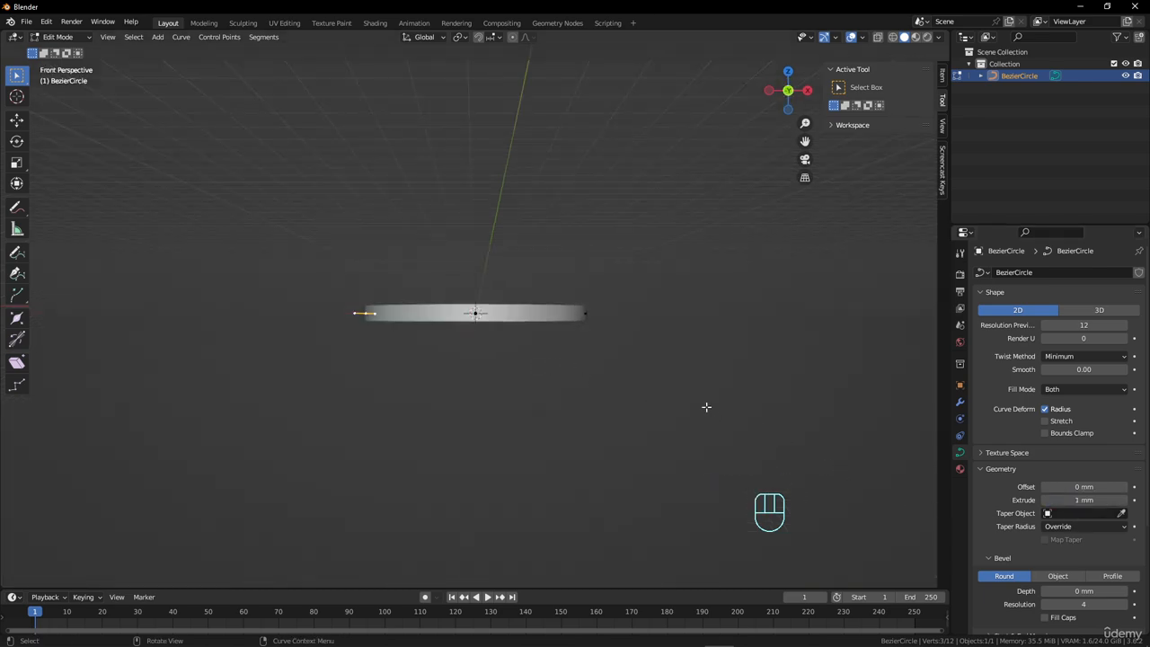
key(KP_5)
scroll(704, 403, up, 5)
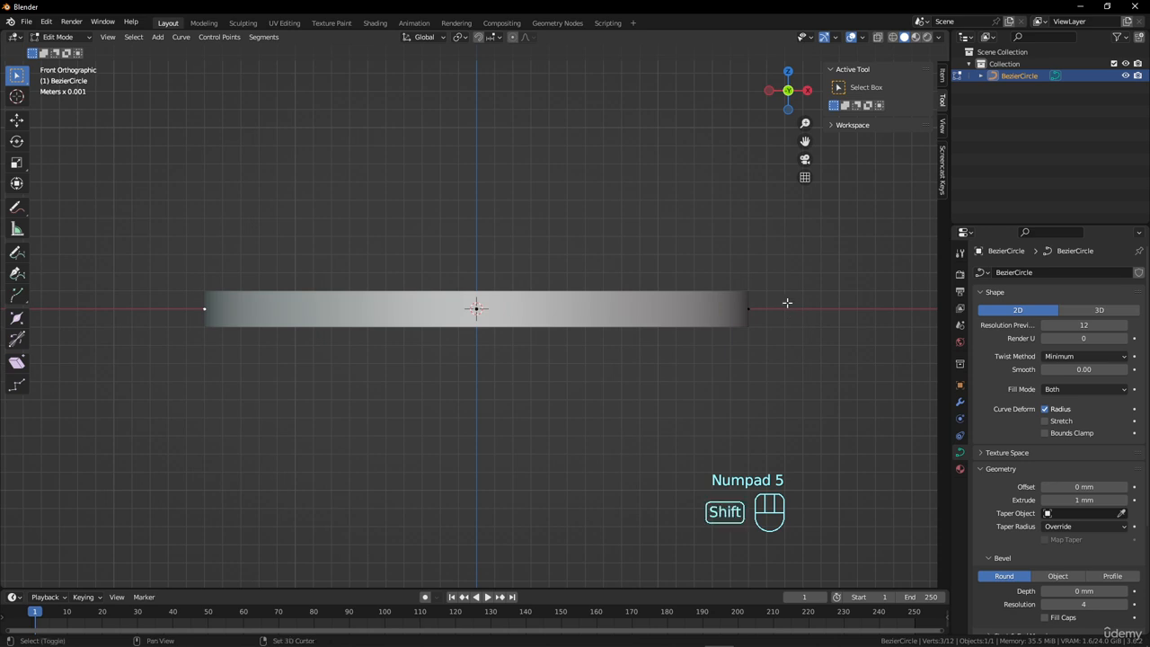
Give the extruded disc a round bevel with a depth of about 0.361 mm.
shift+middle_drag(788, 303, 646, 308)
scroll(657, 357, up, 4)
shift+middle_drag(700, 332, 531, 323)
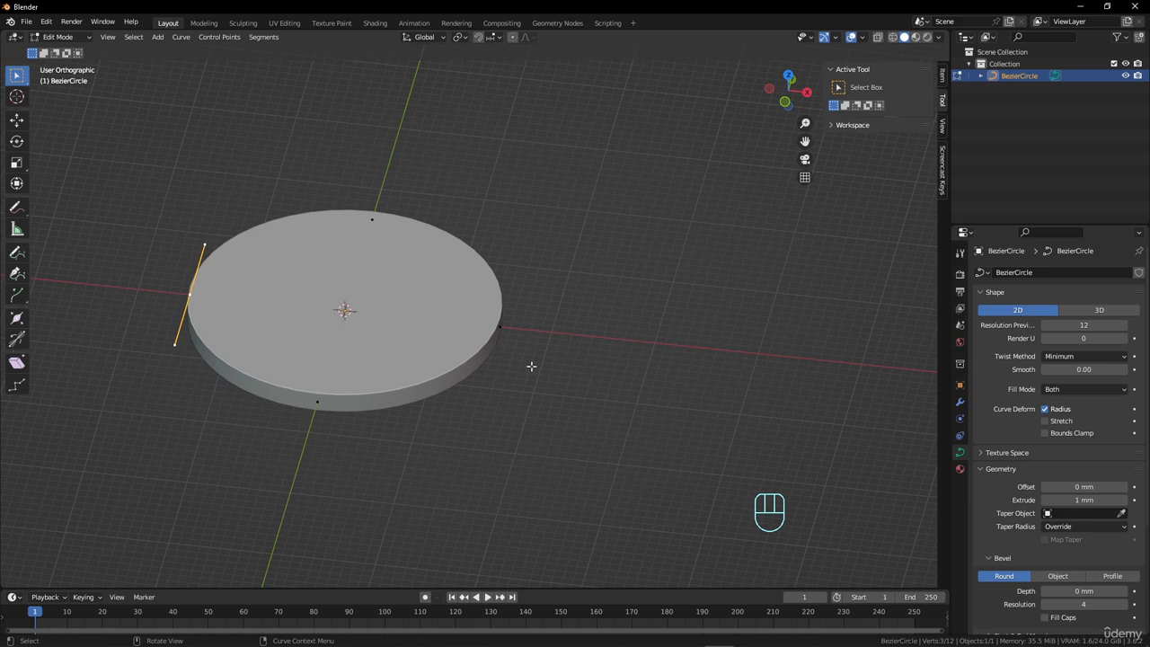
middle_drag(531, 368, 530, 383)
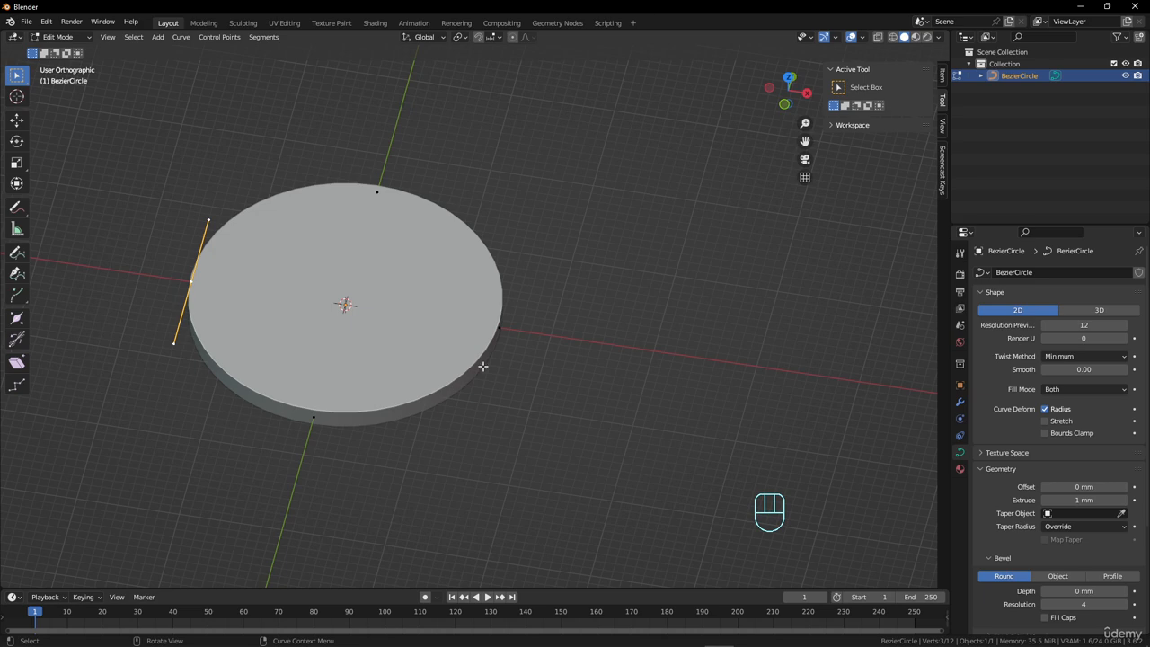
mouse_move(1068, 592)
mouse_down()
mouse_move(1123, 592)
mouse_move(1057, 588)
mouse_up()
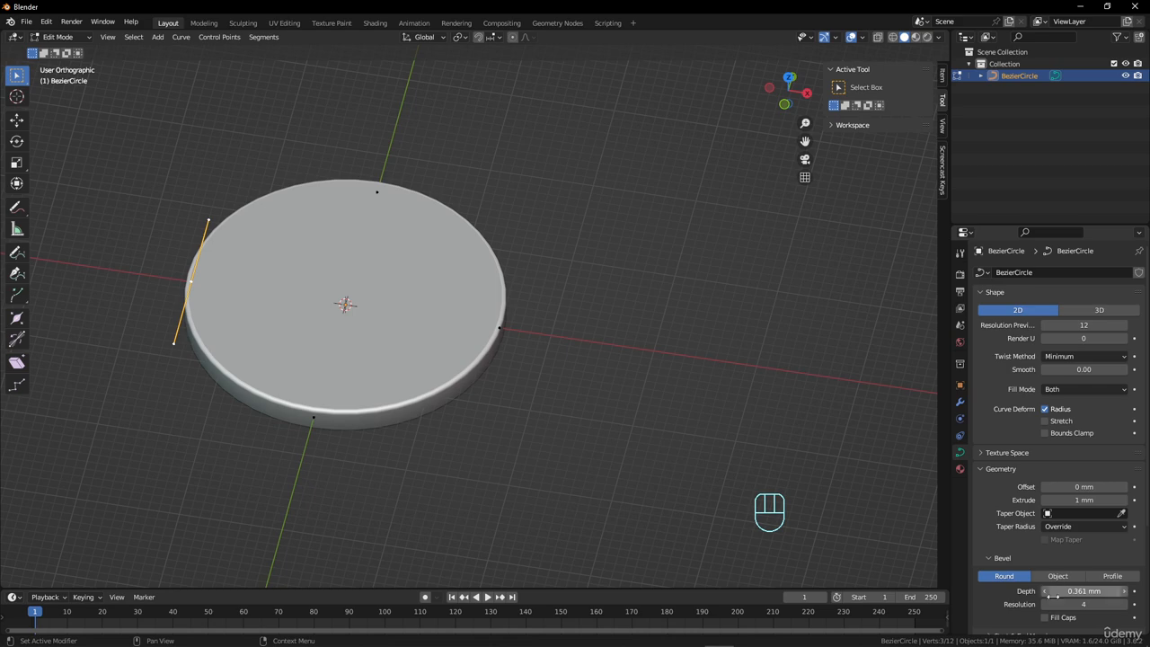
Reduce the disc's bevel resolution to 1 and fine-tune the bevel depth to about 0.341 mm.
click(1045, 605)
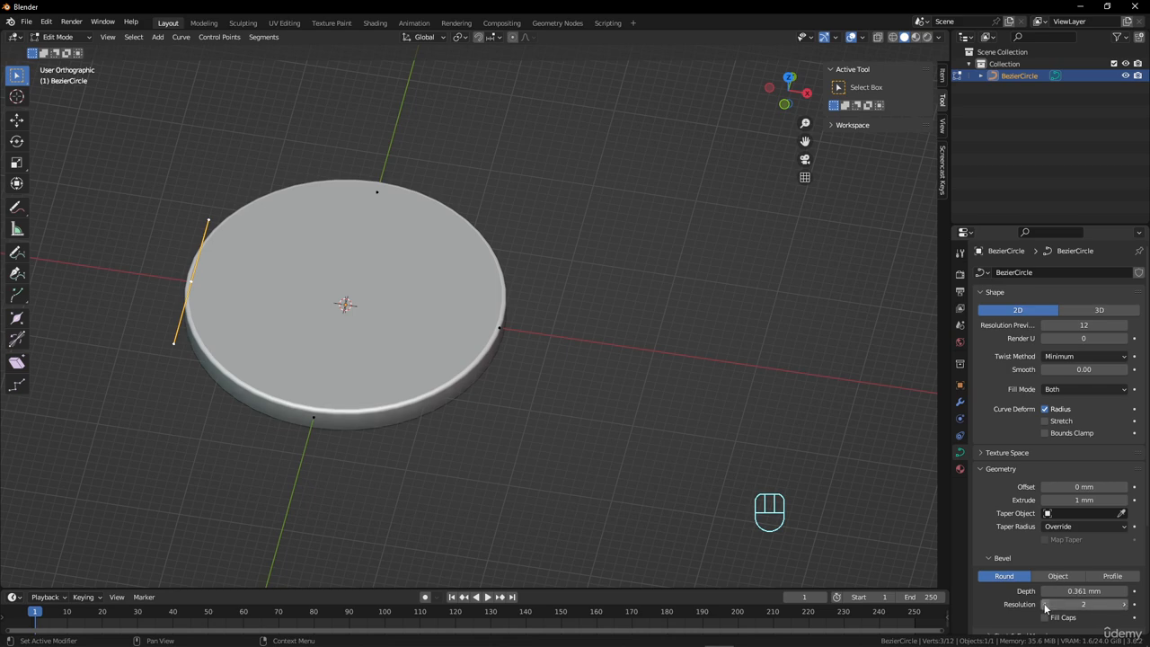
click(1045, 605)
click(1046, 605)
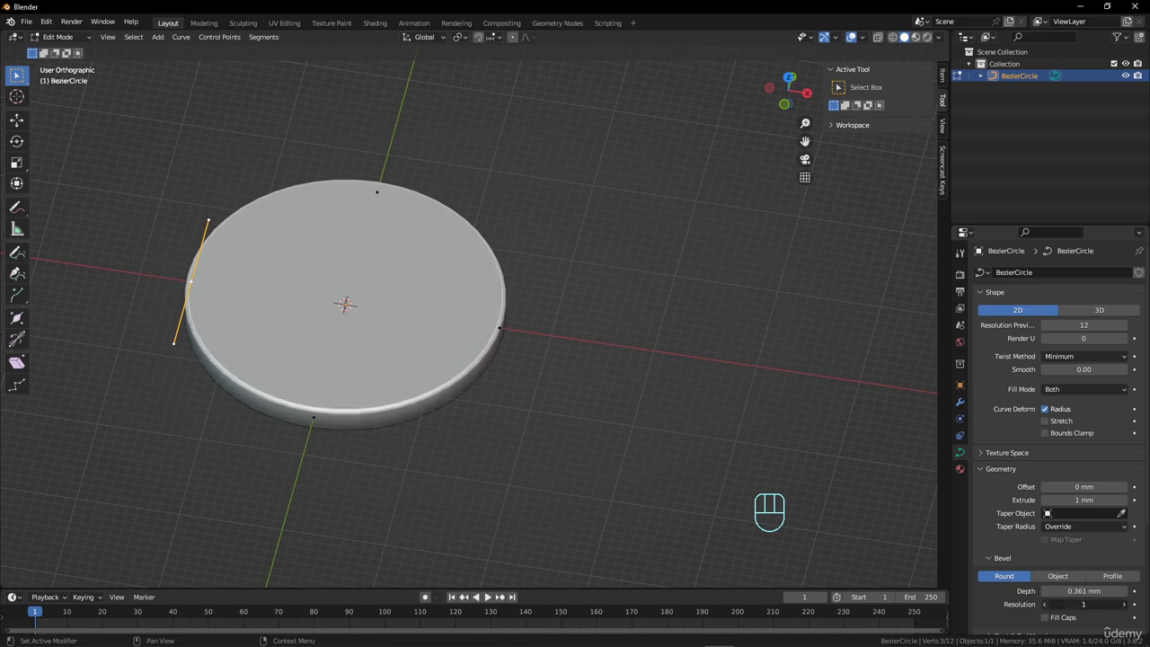
click(1124, 605)
scroll(550, 343, up, 1)
middle_drag(550, 344, 552, 306)
scroll(554, 320, up, 4)
scroll(559, 324, down, 2)
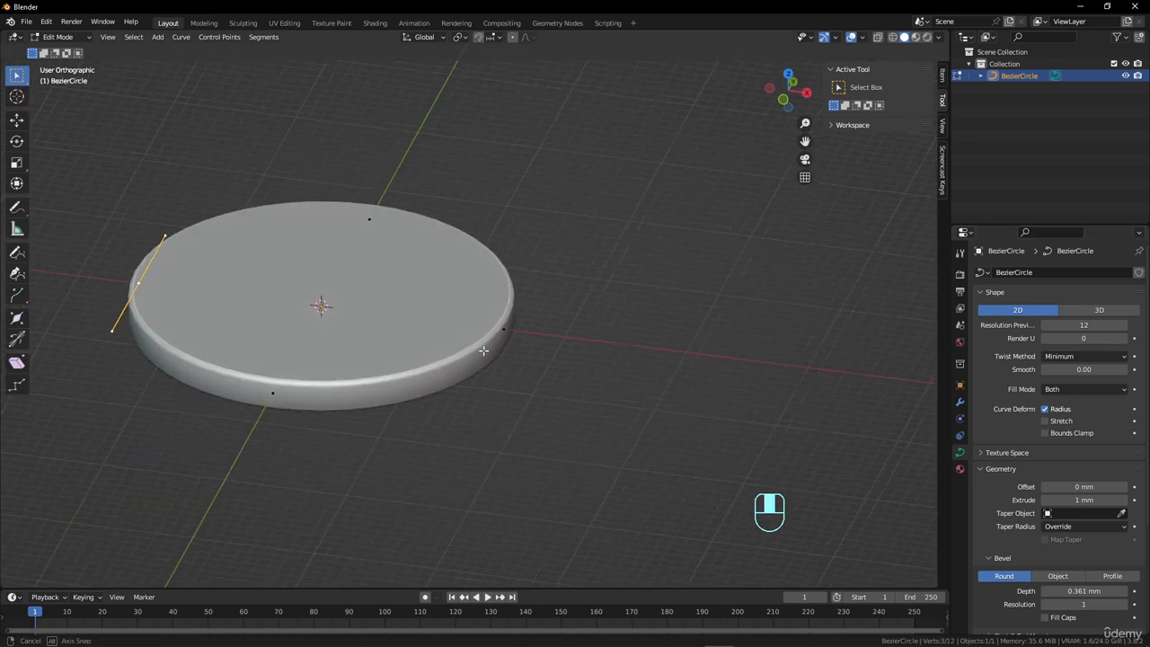
mouse_move(1084, 591)
mouse_down()
mouse_move(1098, 591)
mouse_move(1060, 591)
mouse_move(1088, 590)
mouse_up()
middle_drag(537, 398, 493, 304)
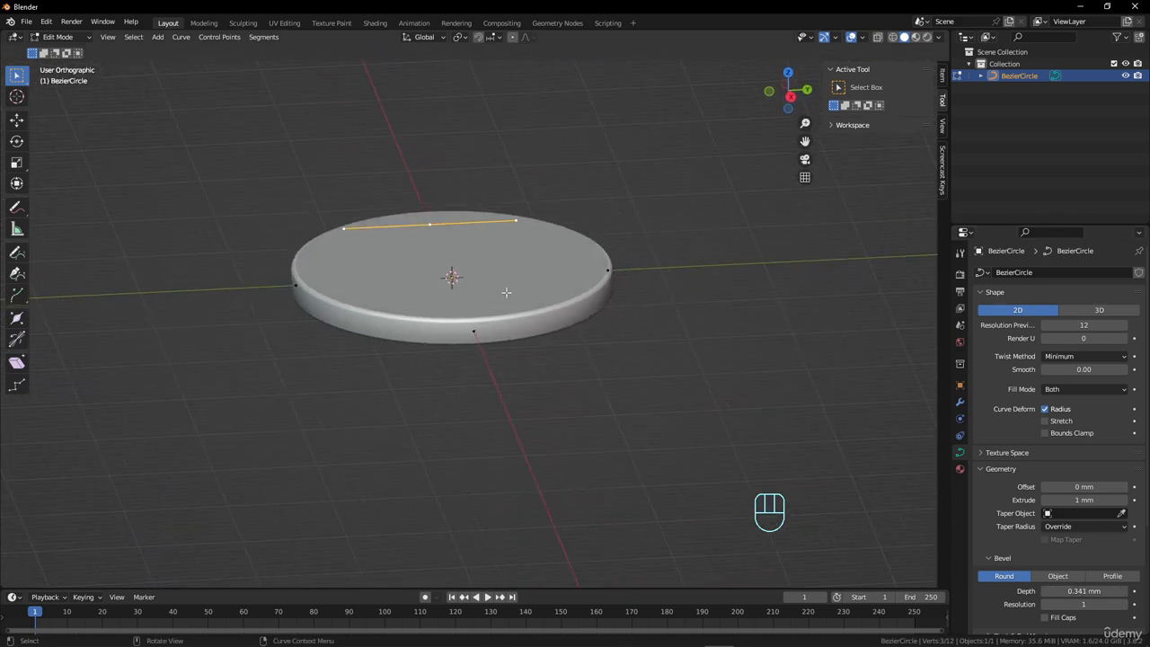
Apply Shade Auto Smooth to the disc in Object Mode and inspect the shading on its top and rim.
key(Tab)
right_click(506, 293)
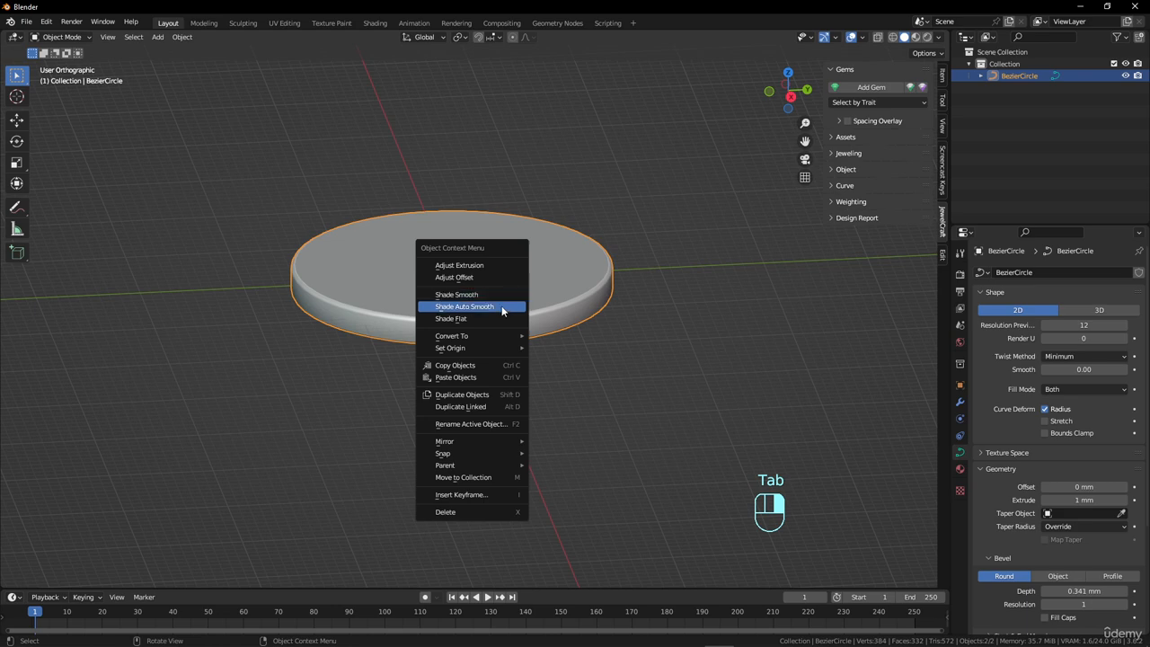
click(505, 309)
middle_drag(503, 344, 575, 436)
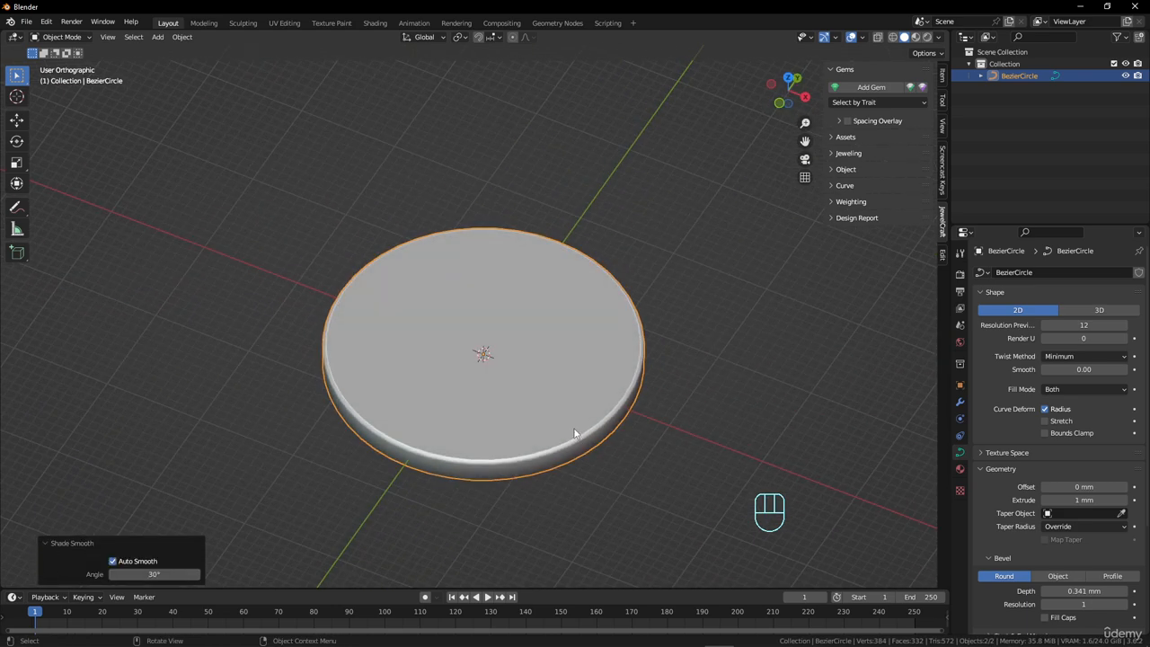
middle_drag(548, 362, 513, 352)
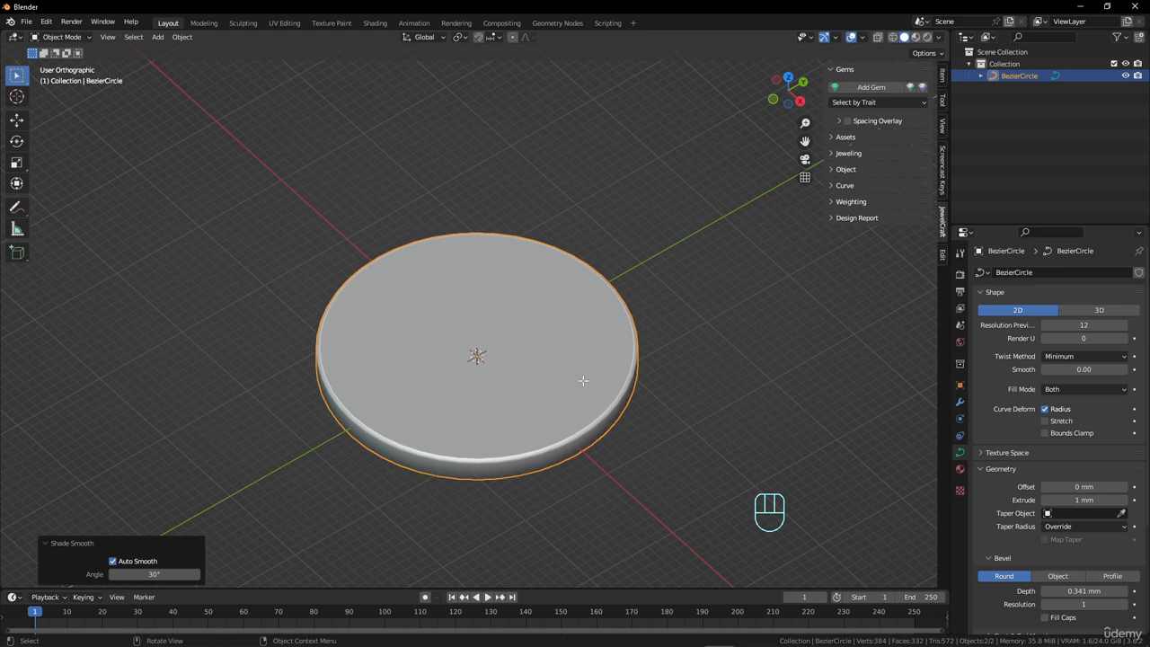
Duplicate the whole circle in Edit Mode about 39 mm along Y beside the disc, and scale the copy by about 0.139.
key(Tab)
key(a)
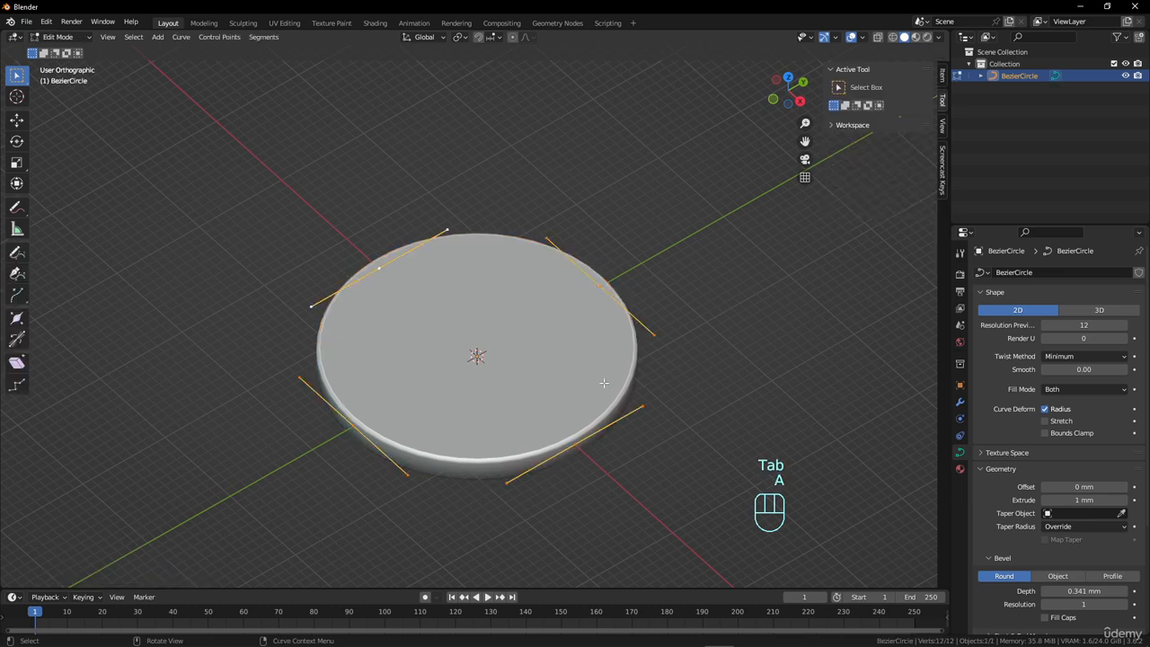
middle_drag(604, 381, 568, 424)
key(shift)
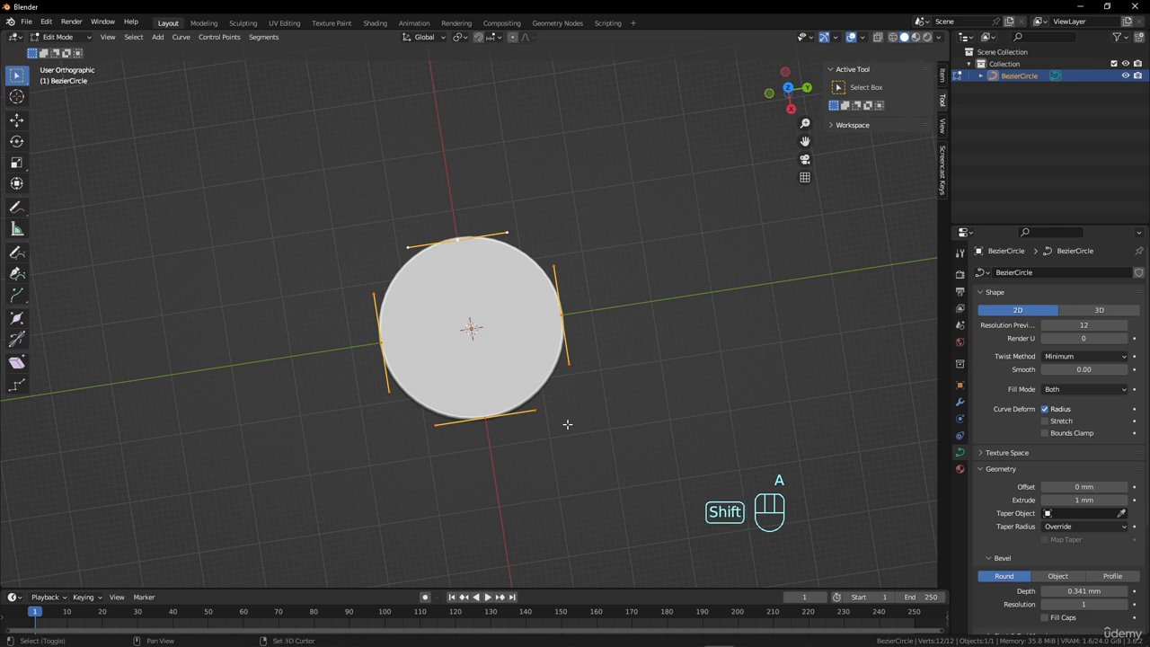
key(shift+d)
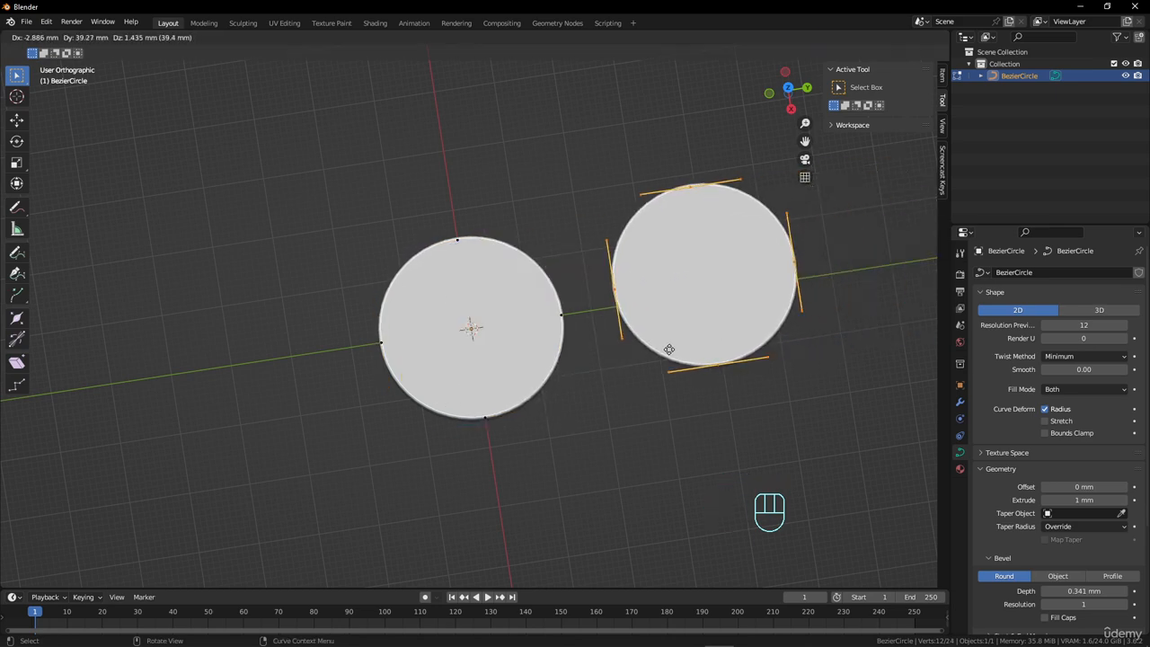
click(668, 348)
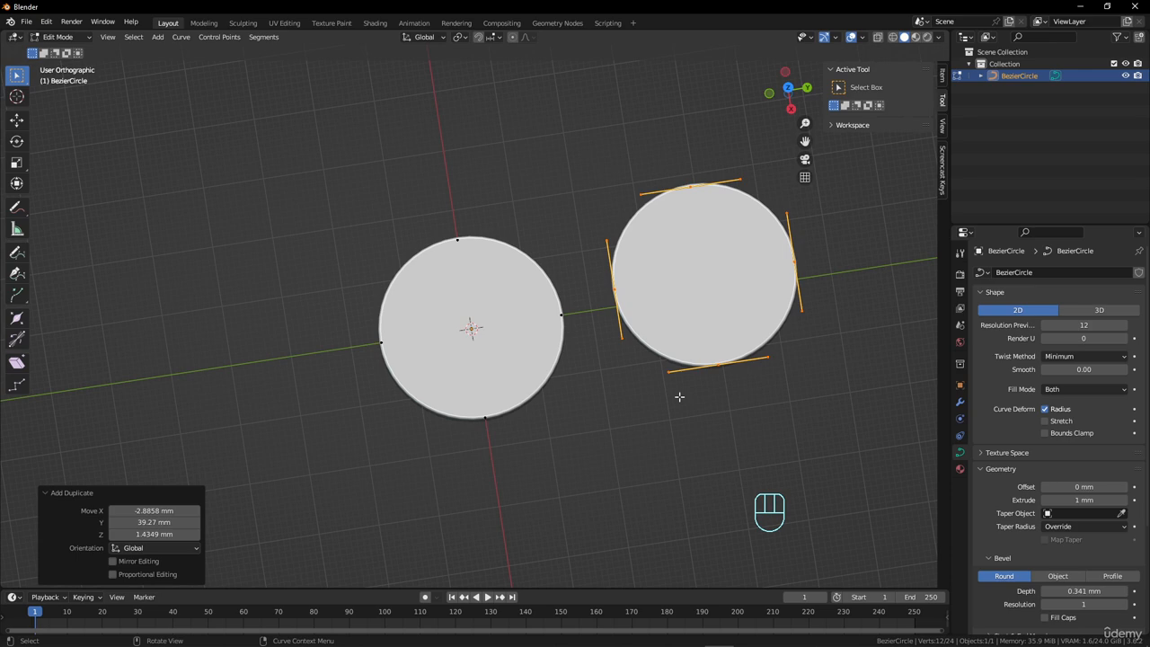
key(s)
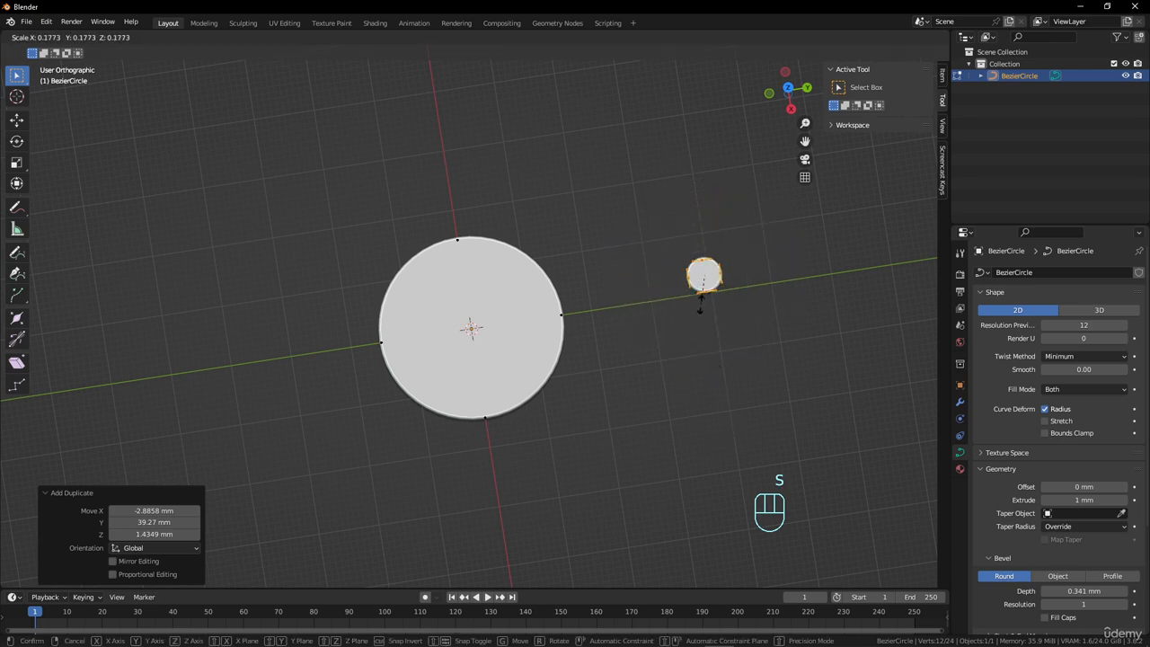
click(701, 298)
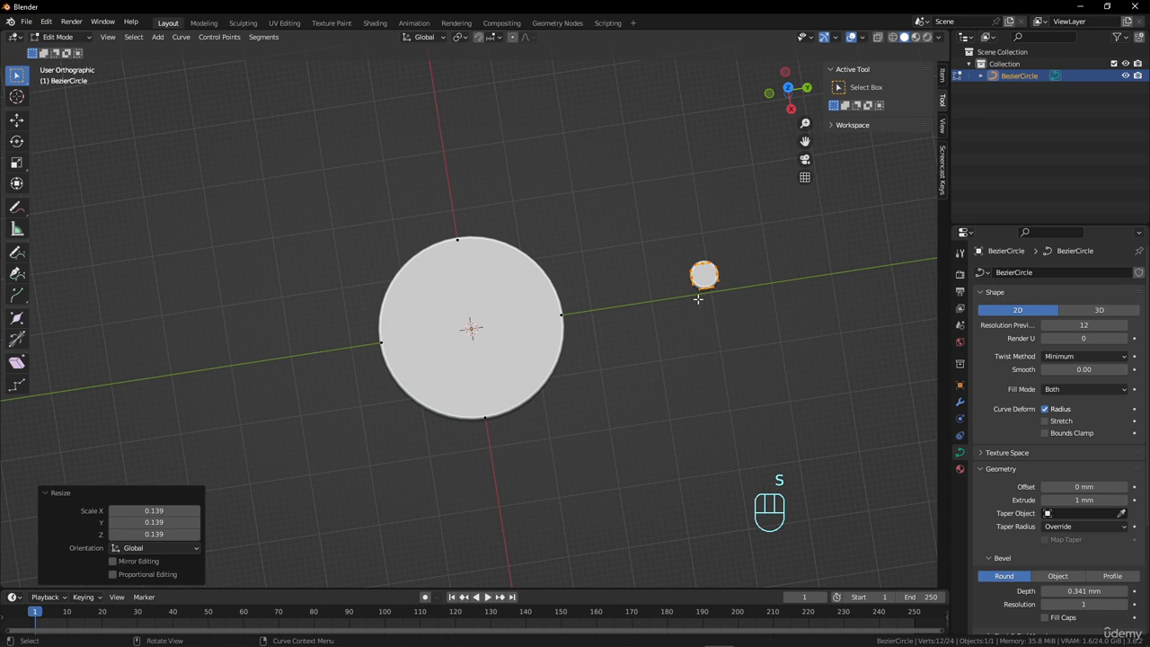
Move the small circle about 34 mm into the disc's upper half as an eye hole, and enlarge it by about 1.32.
key(g)
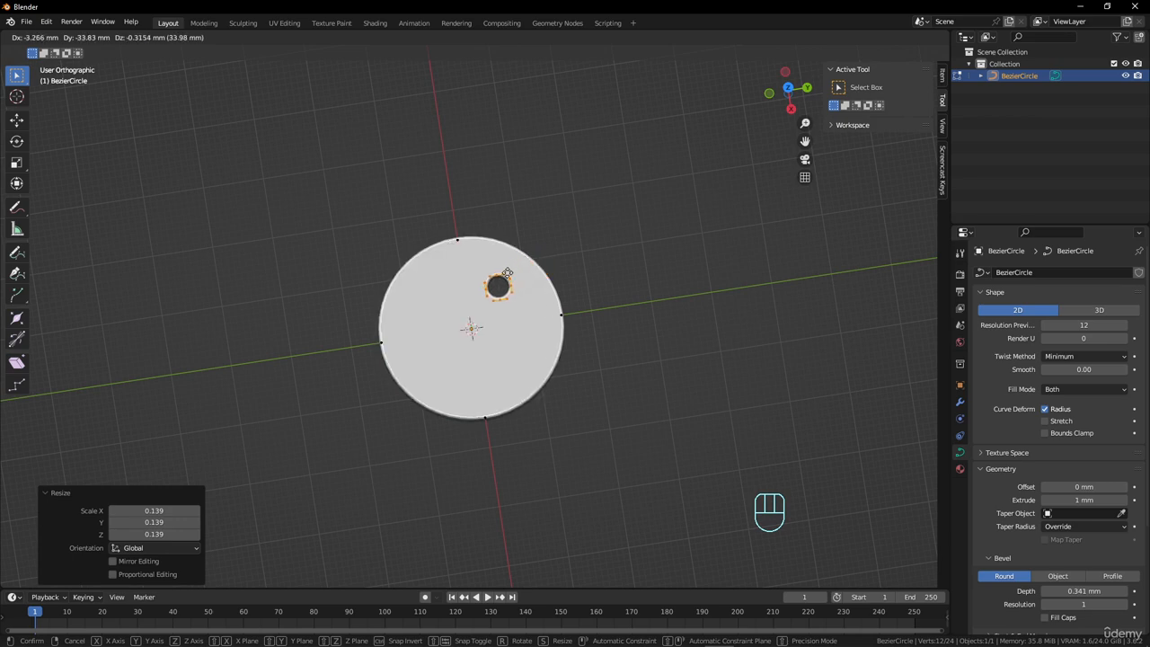
click(526, 279)
key(s)
click(581, 284)
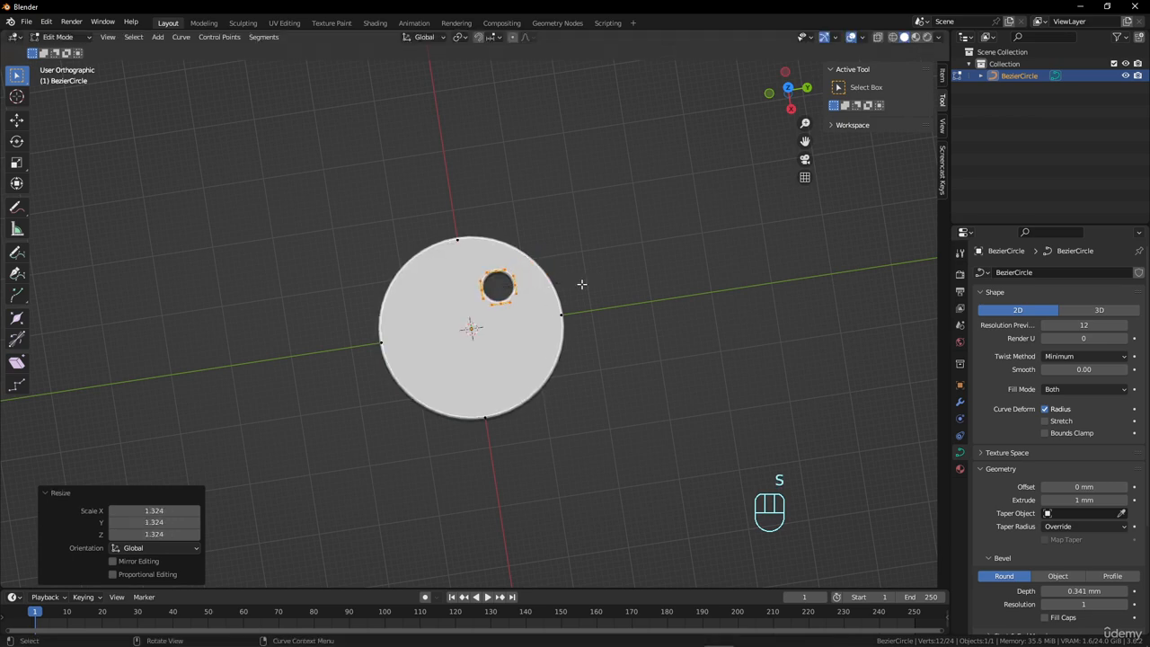
Duplicate the hole as a second eye and again as a mouth below, scaling the mouth hole by about 1.33.
key(shift+d)
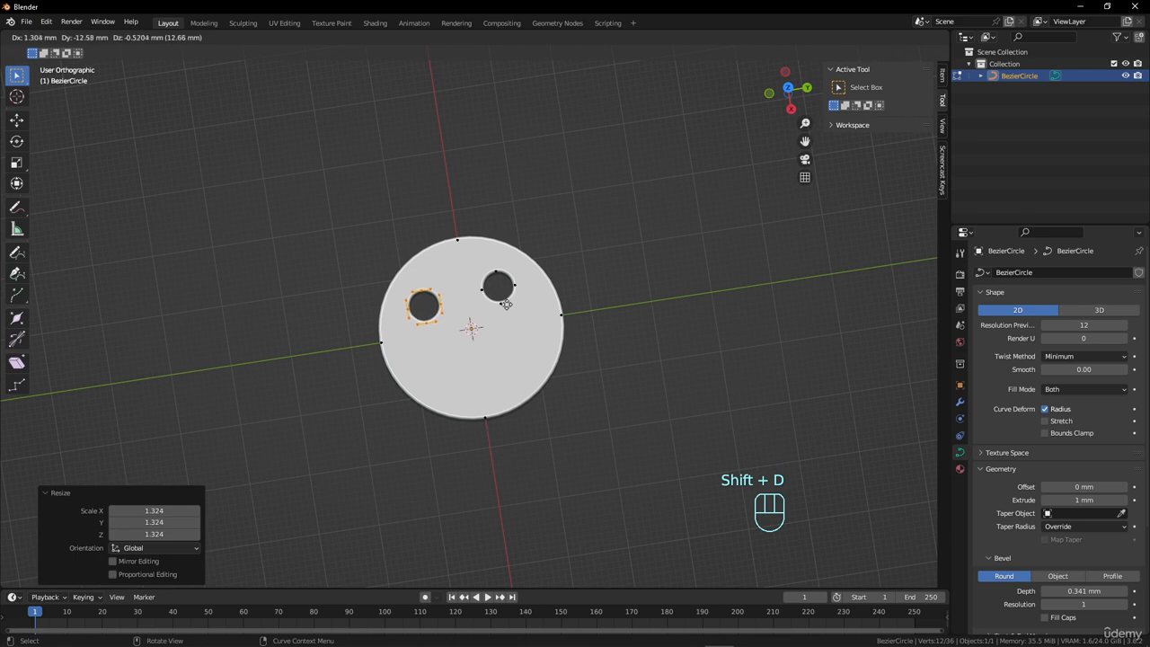
click(506, 306)
key(shift+d)
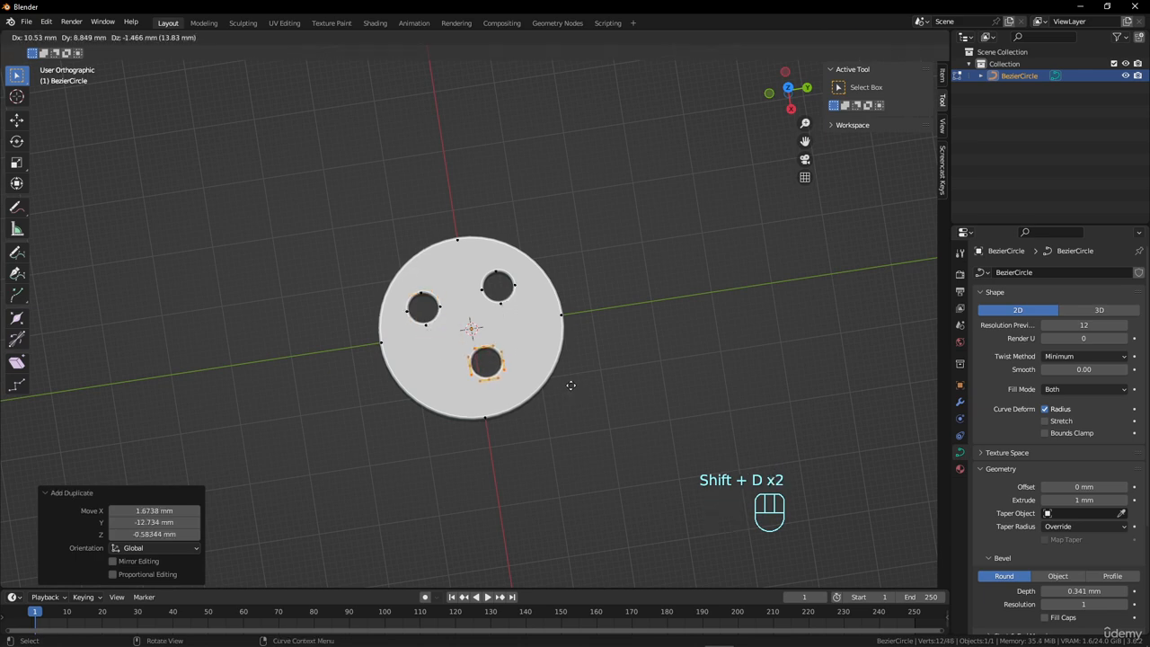
click(572, 385)
key(s)
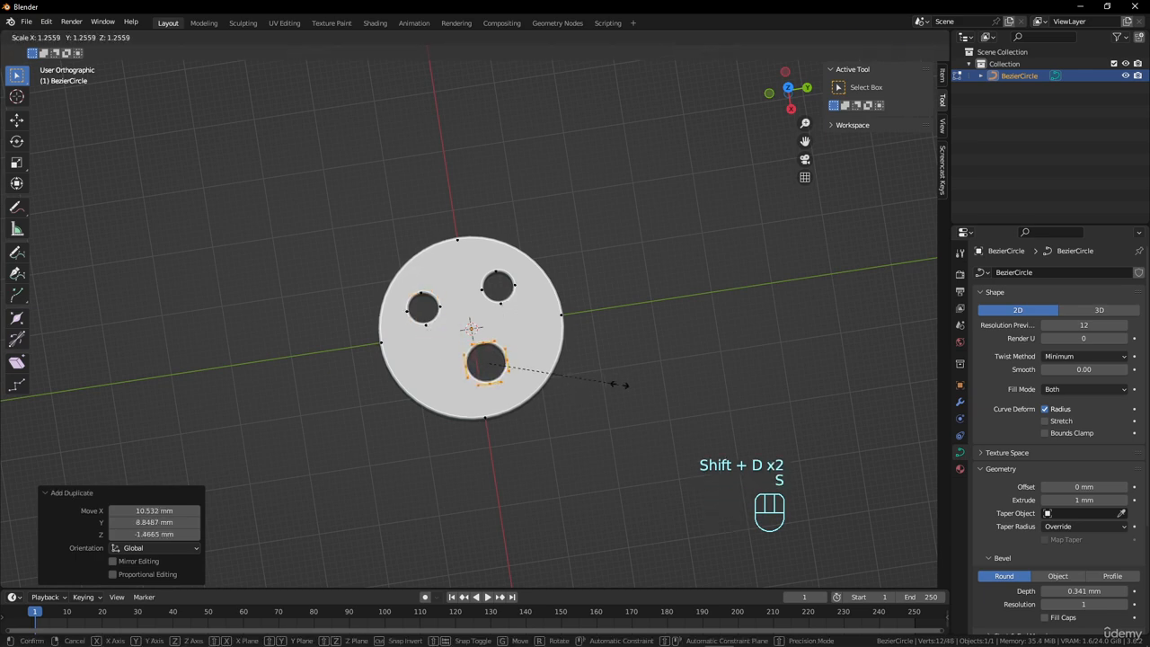
click(624, 386)
Pull the mouth hole's upper control point down and its right control point up and outward.
scroll(577, 396, up, 3)
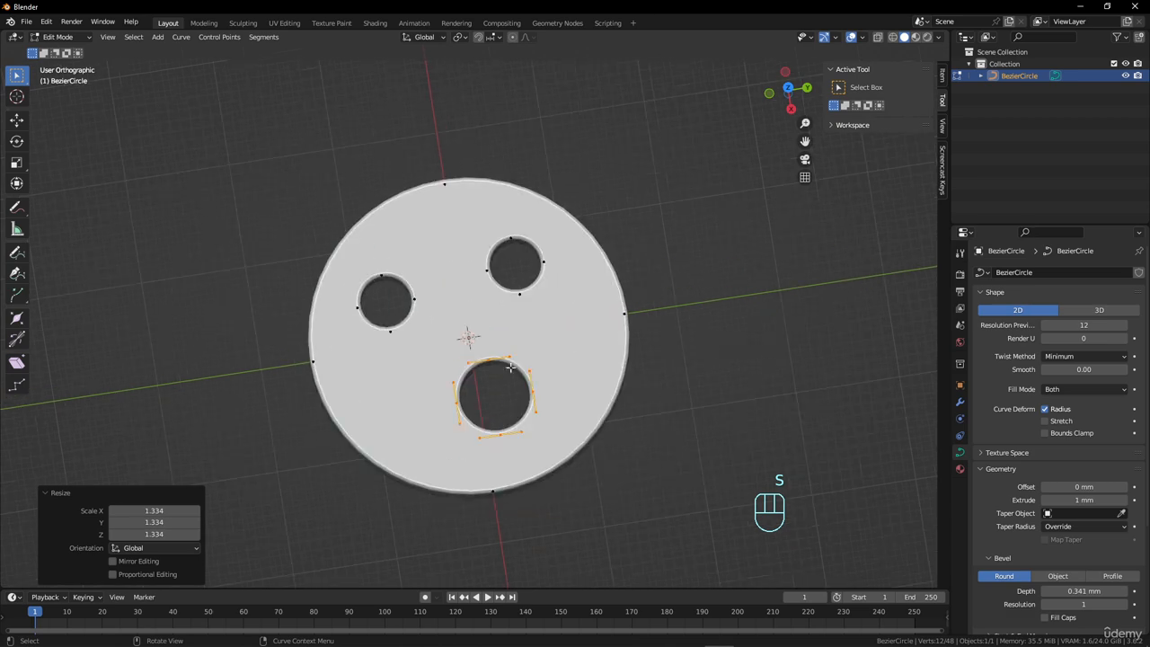
click(490, 362)
key(g)
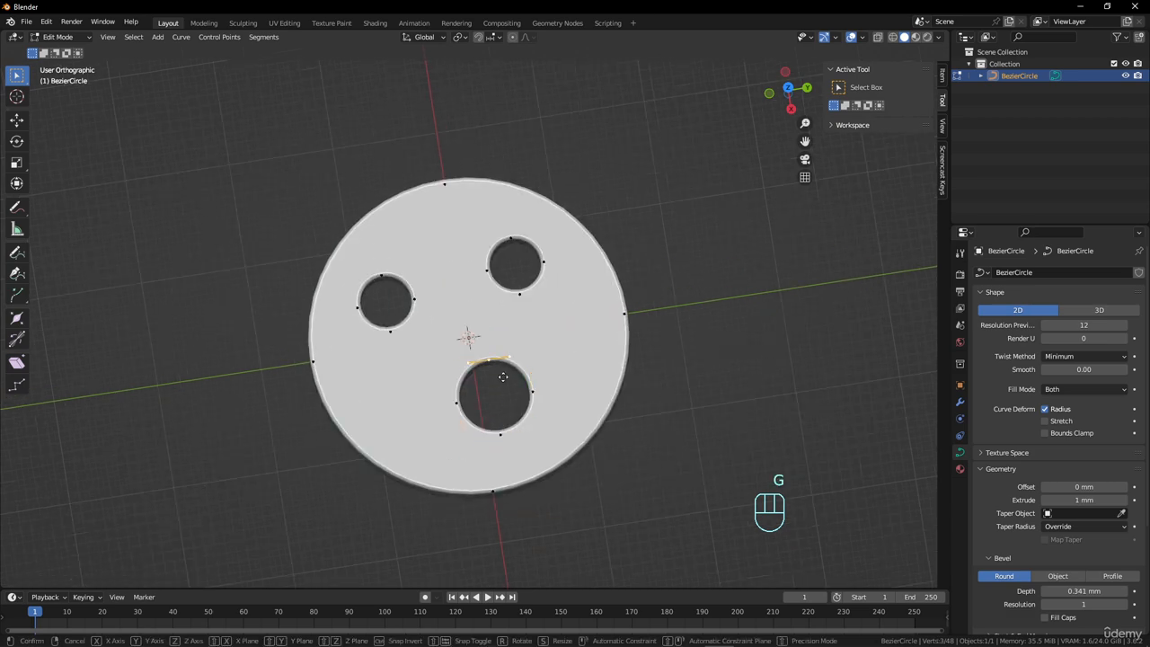
click(509, 402)
click(534, 393)
key(g)
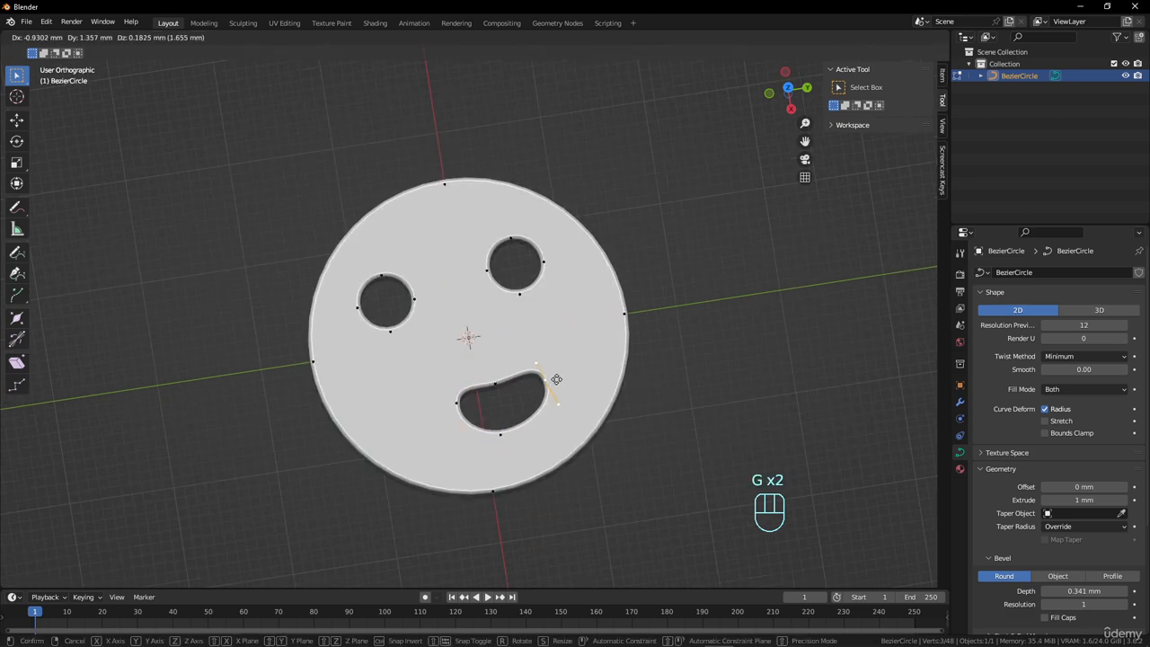
click(545, 381)
Move the mouth hole's left control point outward and slightly up, and raise its bottom point about 1 mm.
click(457, 402)
key(g)
click(428, 391)
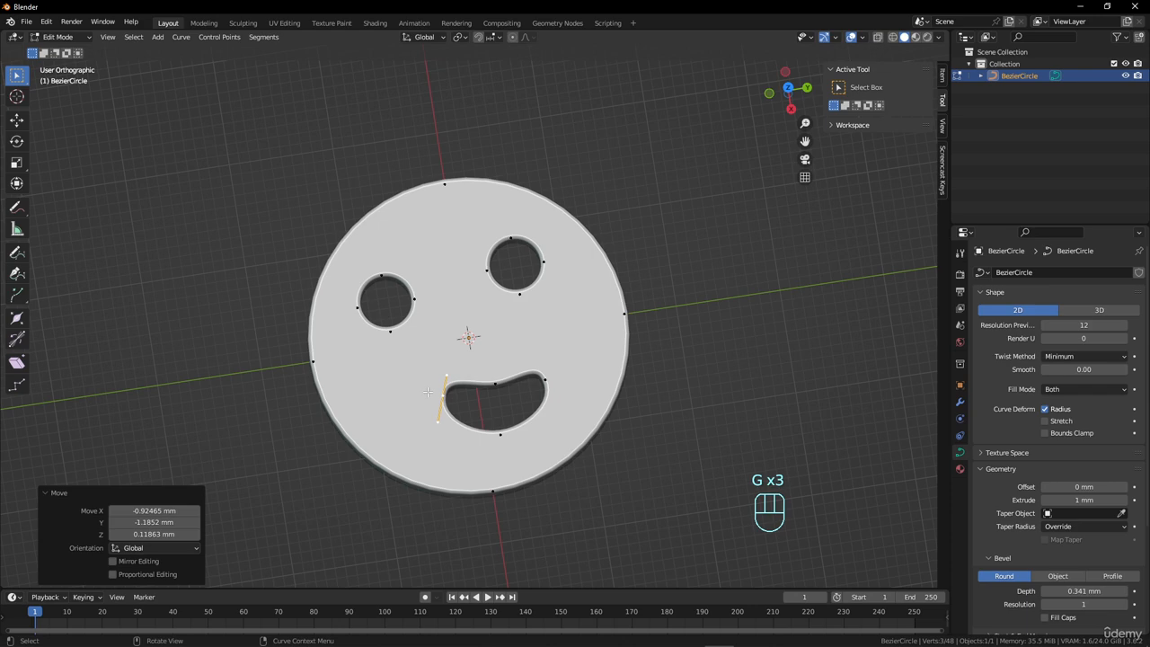
click(498, 435)
key(g)
click(528, 337)
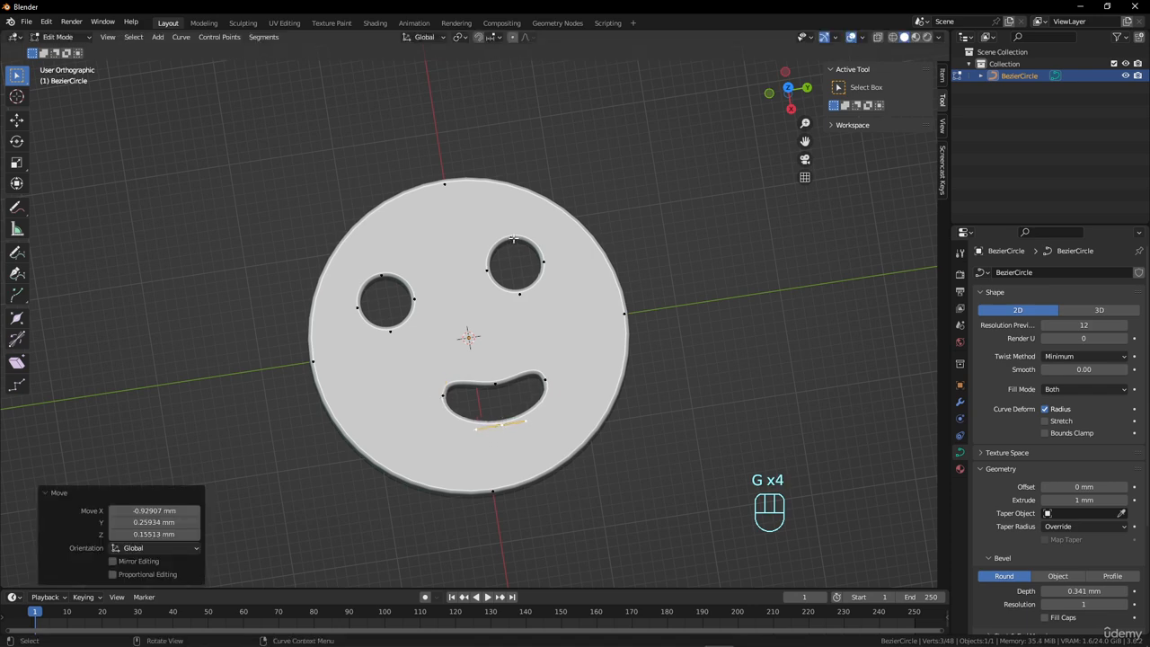
Raise the bottom control point of both eye holes about 0.7 mm, and shift the left eye's inner point up and outward.
click(523, 293)
key(g)
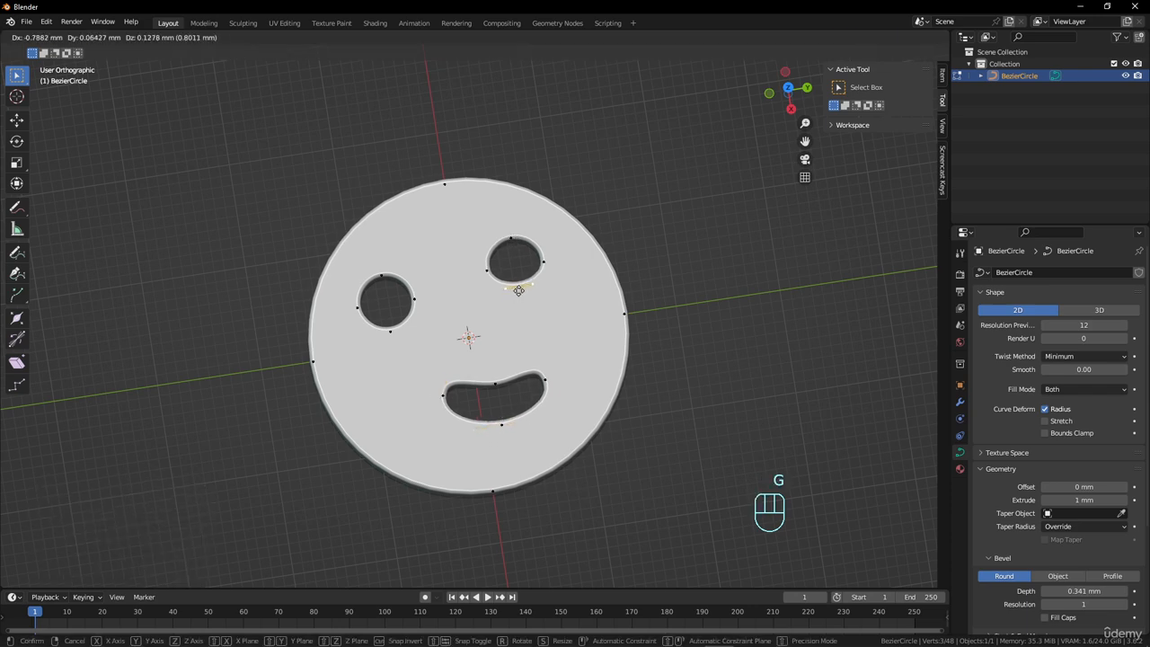
click(518, 292)
click(396, 338)
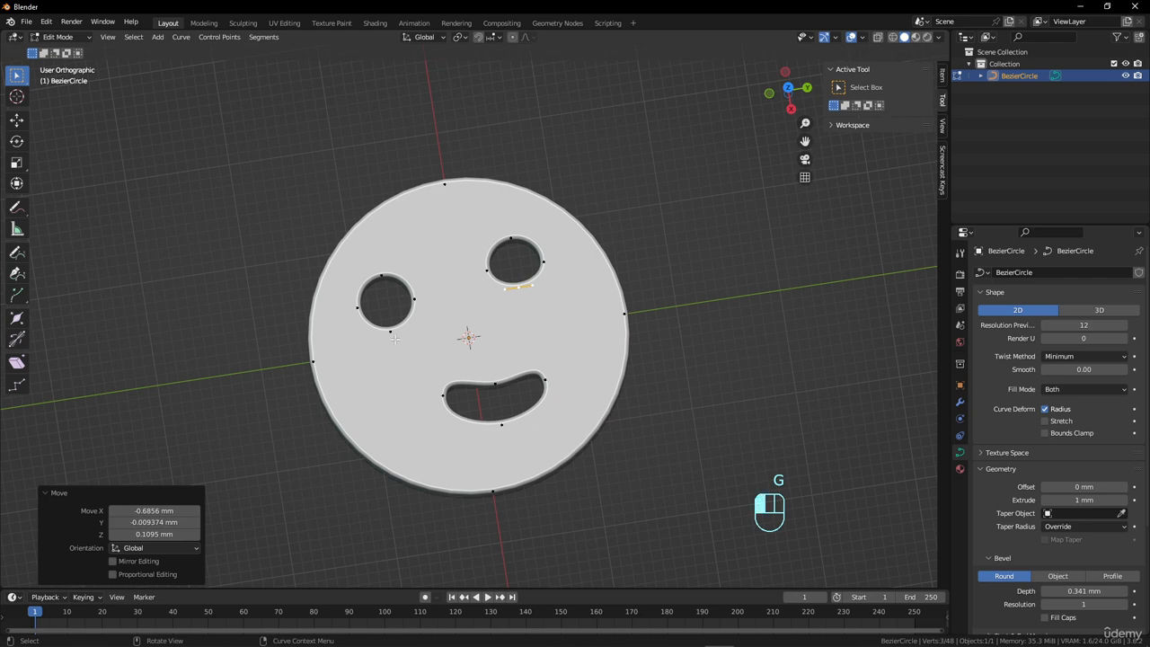
key(g)
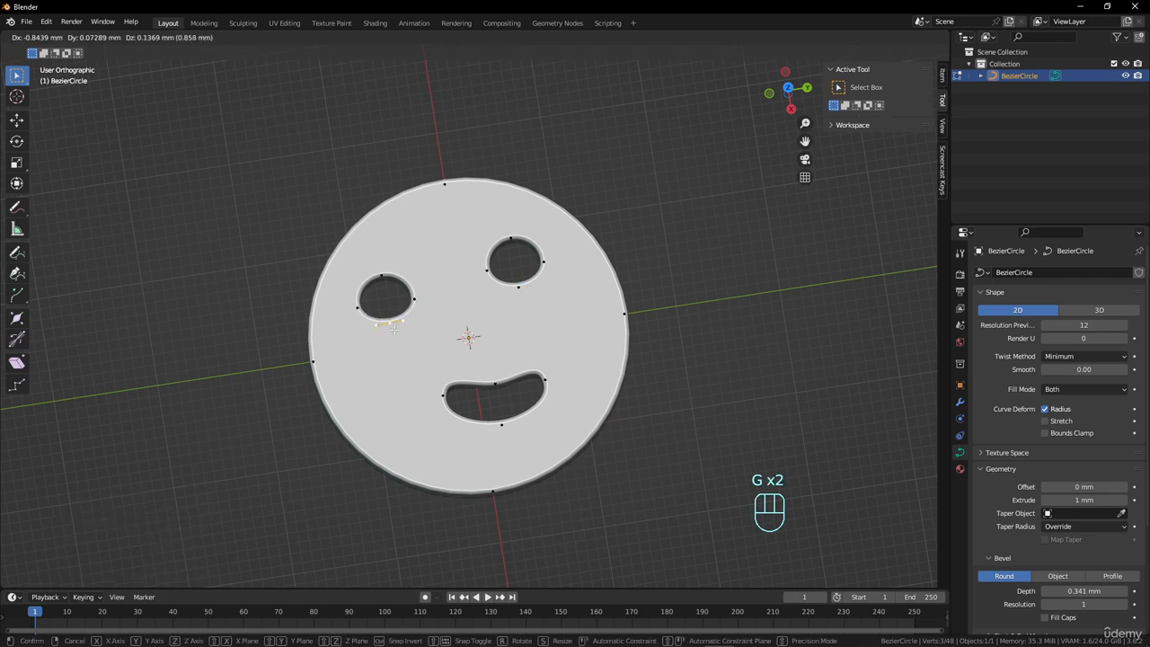
click(392, 320)
click(414, 298)
key(g)
click(424, 285)
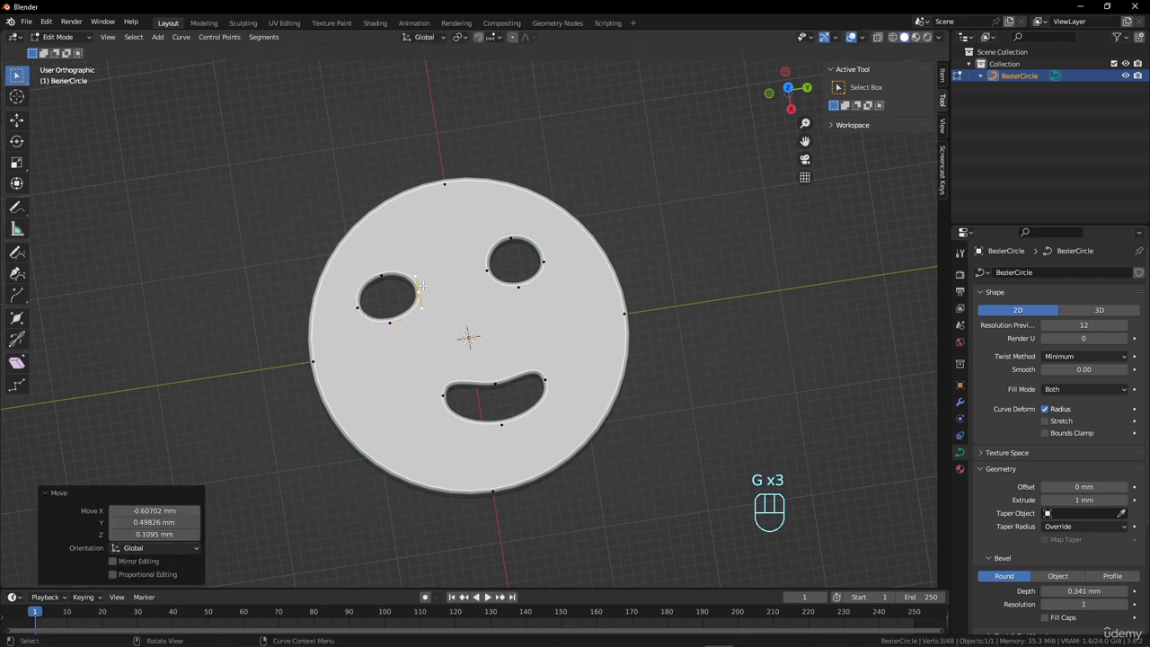
Check the face in Object Mode, and enlarge the whole mouth hole by about 1.32 in Edit Mode.
key(Tab)
scroll(583, 342, down, 2)
middle_drag(583, 342, 485, 336)
key(Tab)
middle_drag(497, 282, 460, 256)
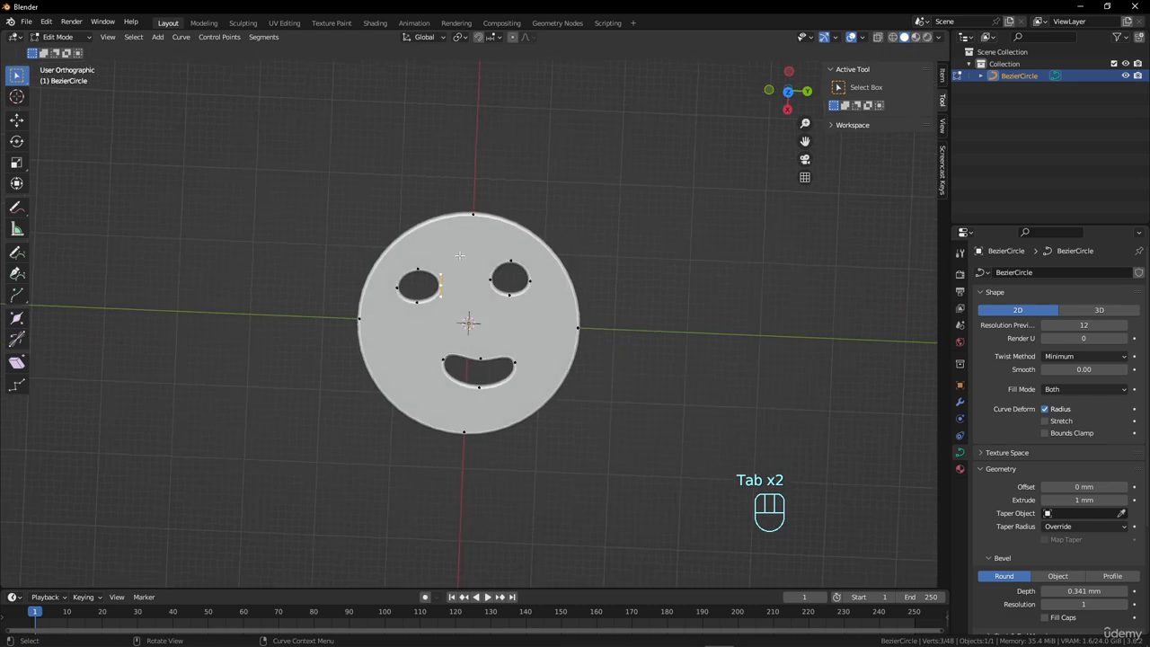
drag(426, 342, 523, 401)
key(s)
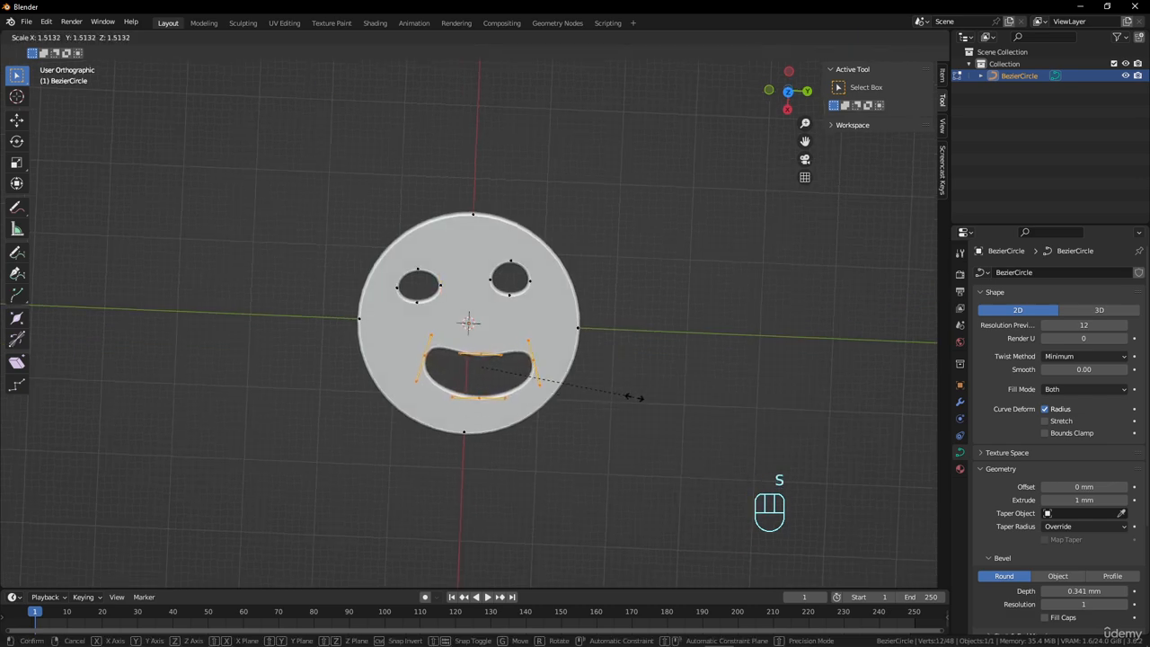
click(610, 398)
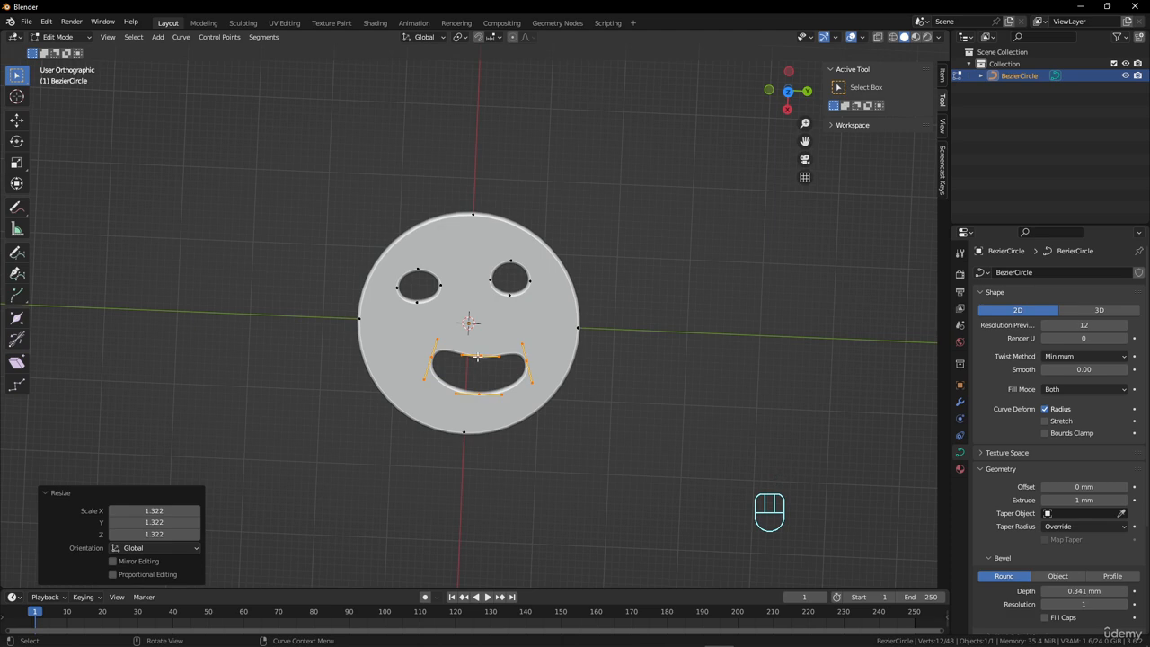
Duplicate the whole mouth hole to the centre of the face, and scale the copy to about 0.257.
click(478, 357)
middle_drag(500, 381, 501, 367)
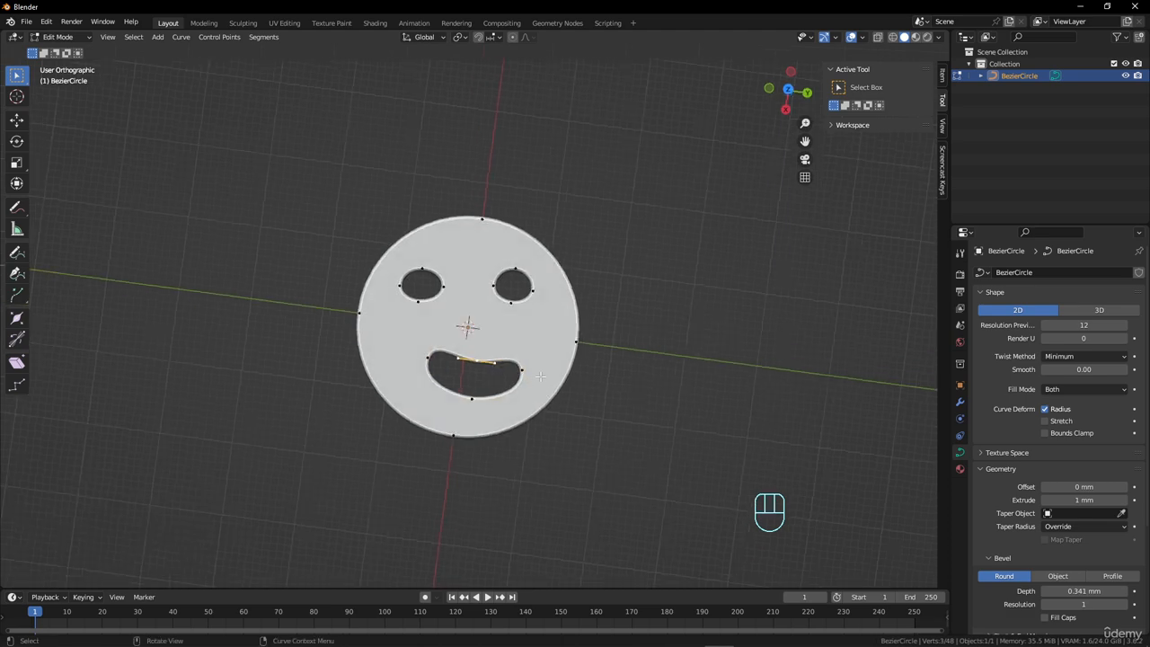
key(l)
key(shift+d)
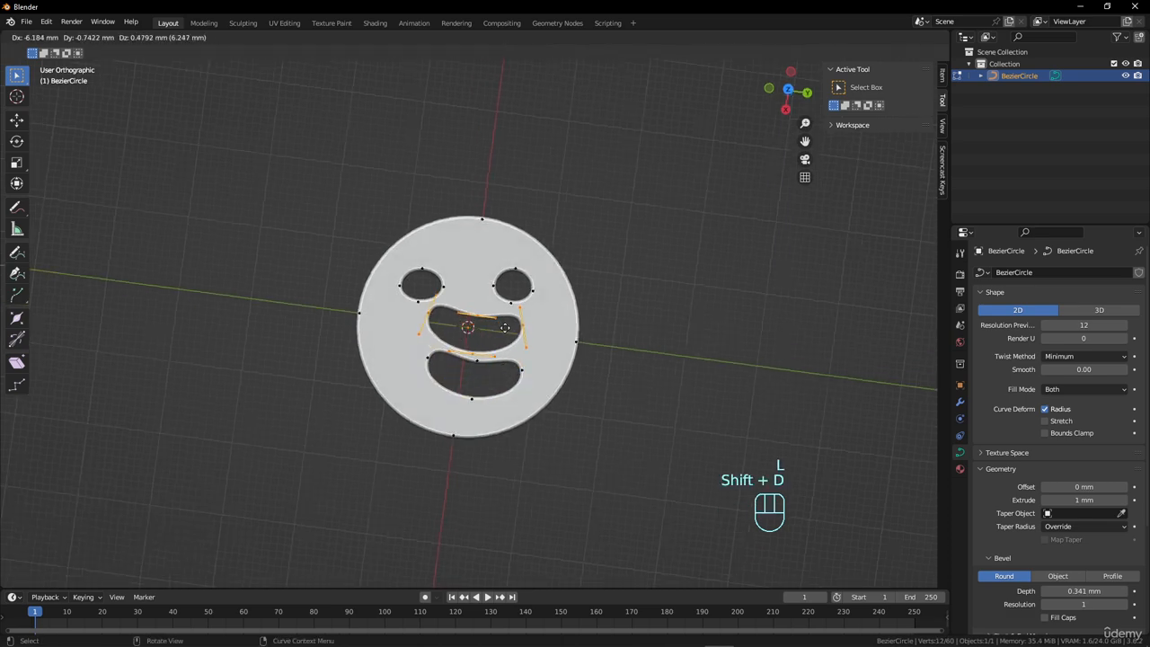
click(508, 329)
key(s)
click(506, 333)
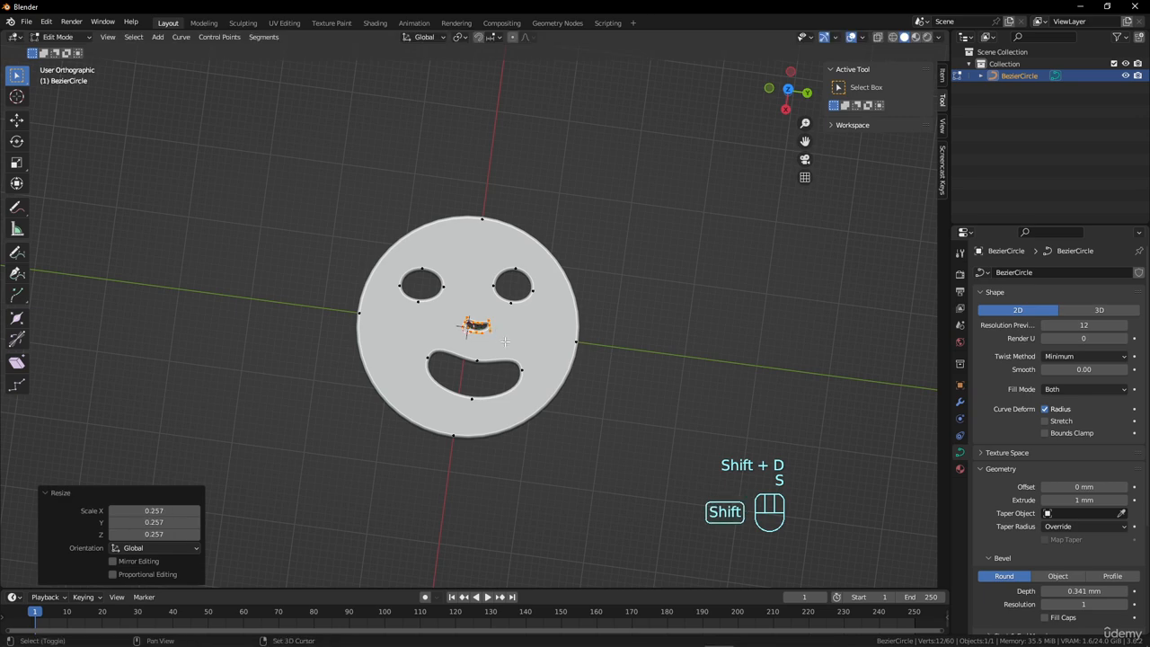
Scatter nine copies of the small crescent hole over the face around the eyes and mouth.
key(shift+d)
click(486, 314)
key(shift+d)
click(431, 359)
key(shift+d)
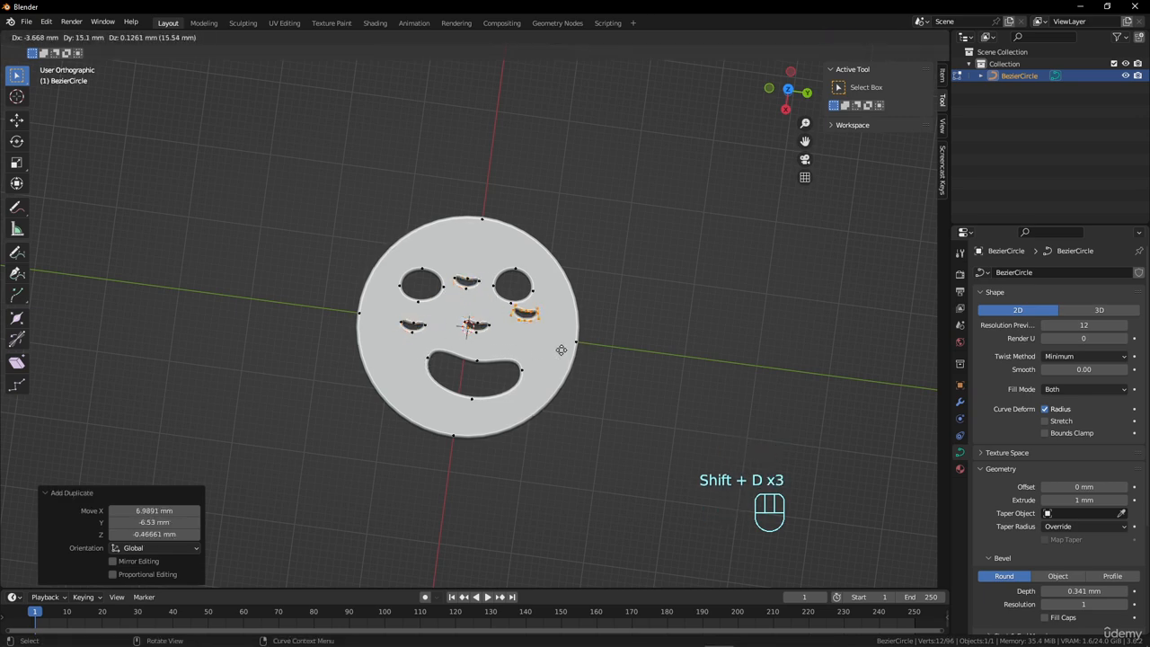
click(568, 358)
key(shift+d)
click(584, 390)
key(shift+d)
click(484, 451)
key(shift+d)
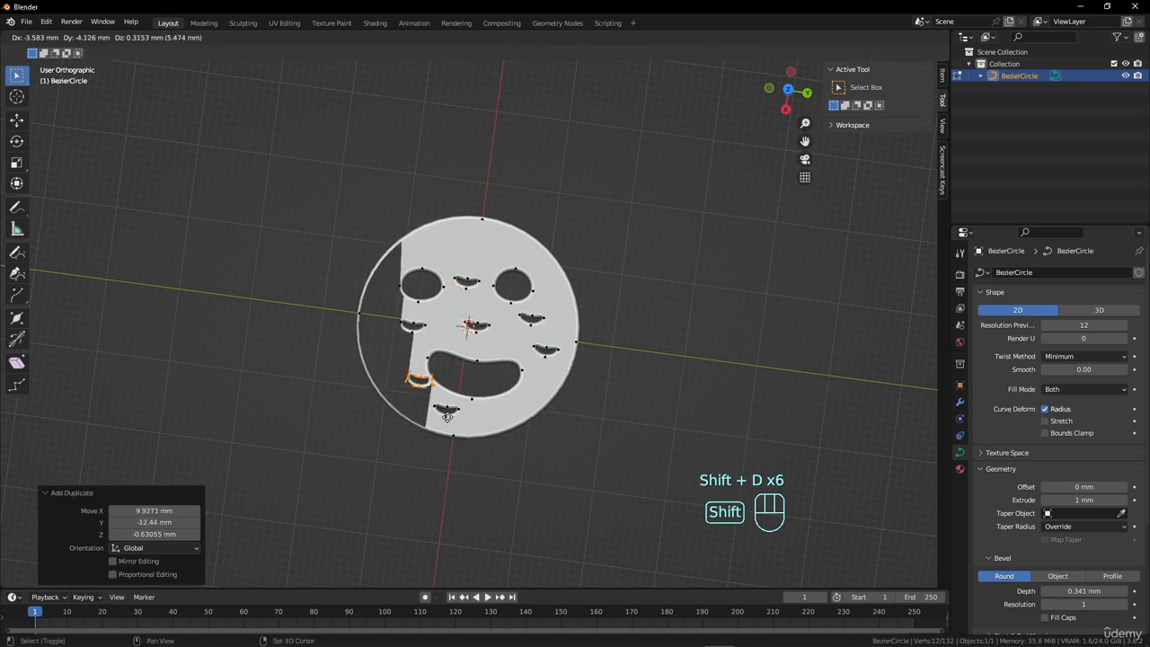
click(436, 396)
key(shift+d)
click(421, 349)
key(shift+d)
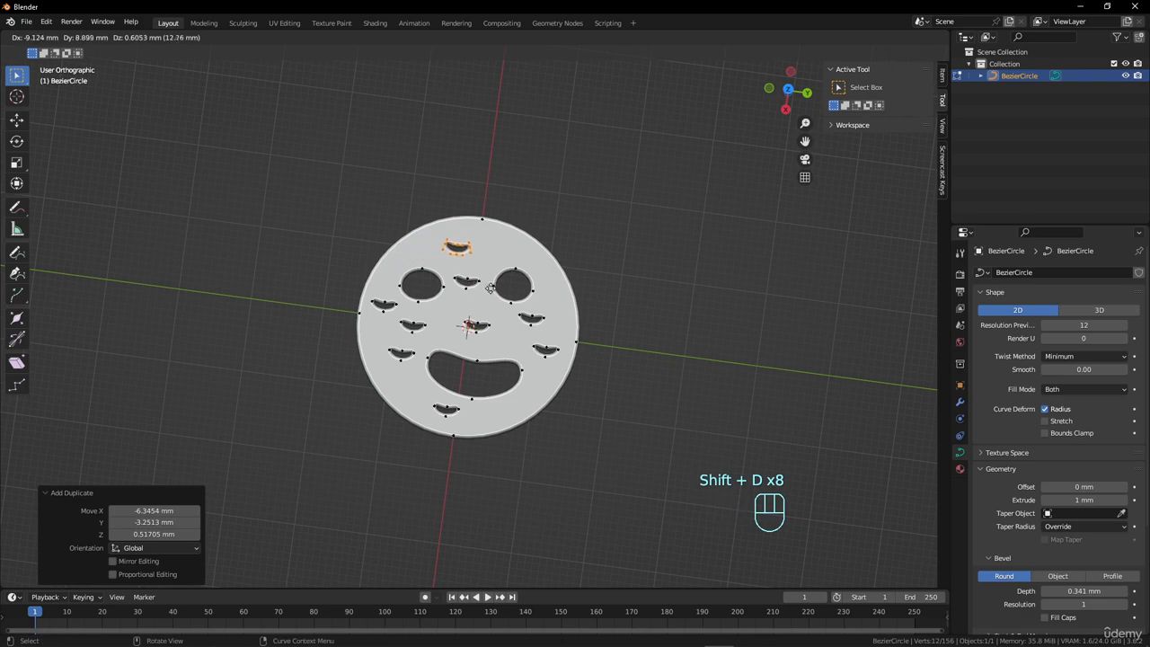
click(479, 288)
key(shift+d)
click(526, 285)
Return to Object Mode and examine the crescent, eye and mouth holes cut through the disc from several angles.
key(Tab)
middle_drag(481, 426, 544, 415)
scroll(557, 374, up, 4)
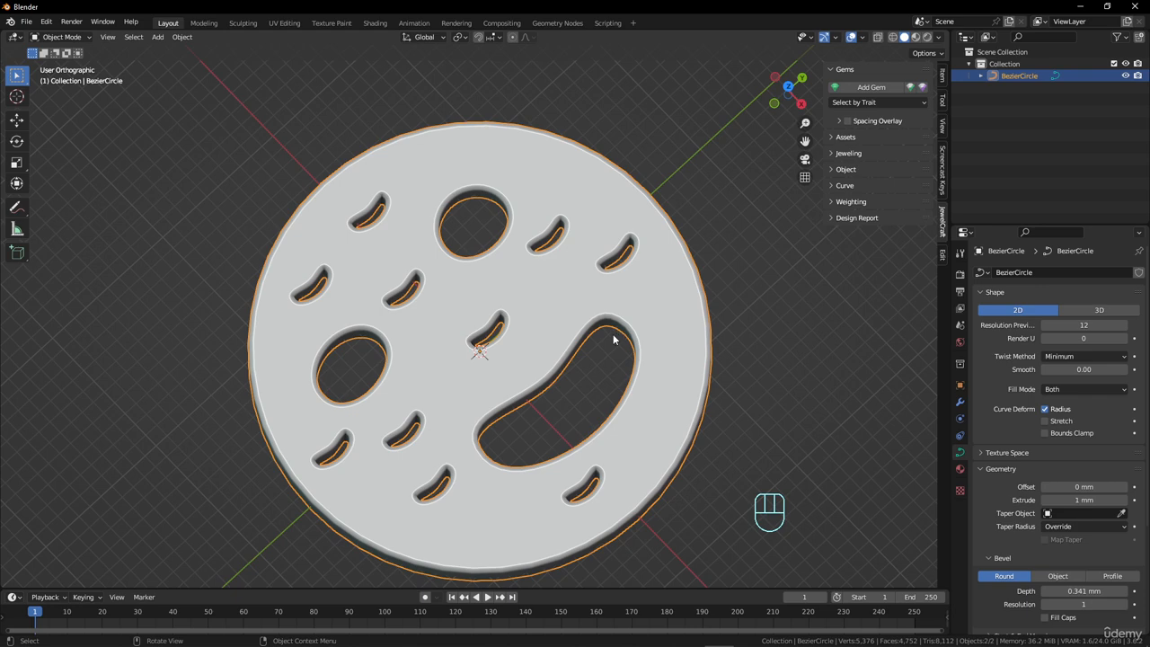
middle_drag(614, 339, 473, 421)
scroll(427, 364, up, 4)
scroll(478, 416, down, 3)
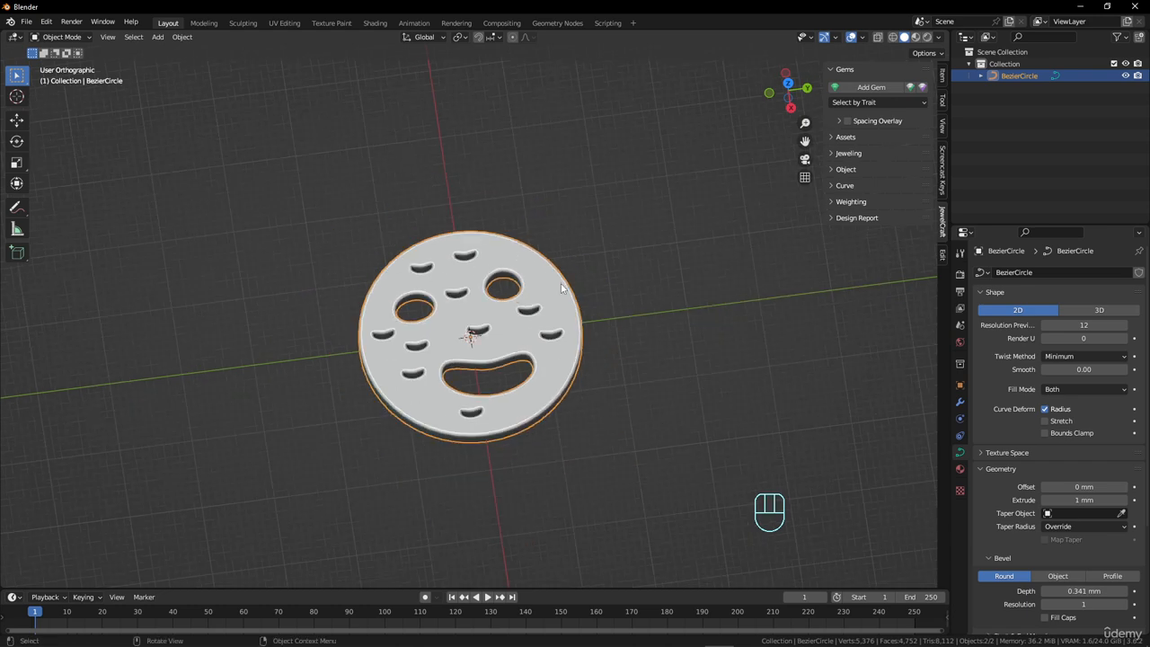
key(shift)
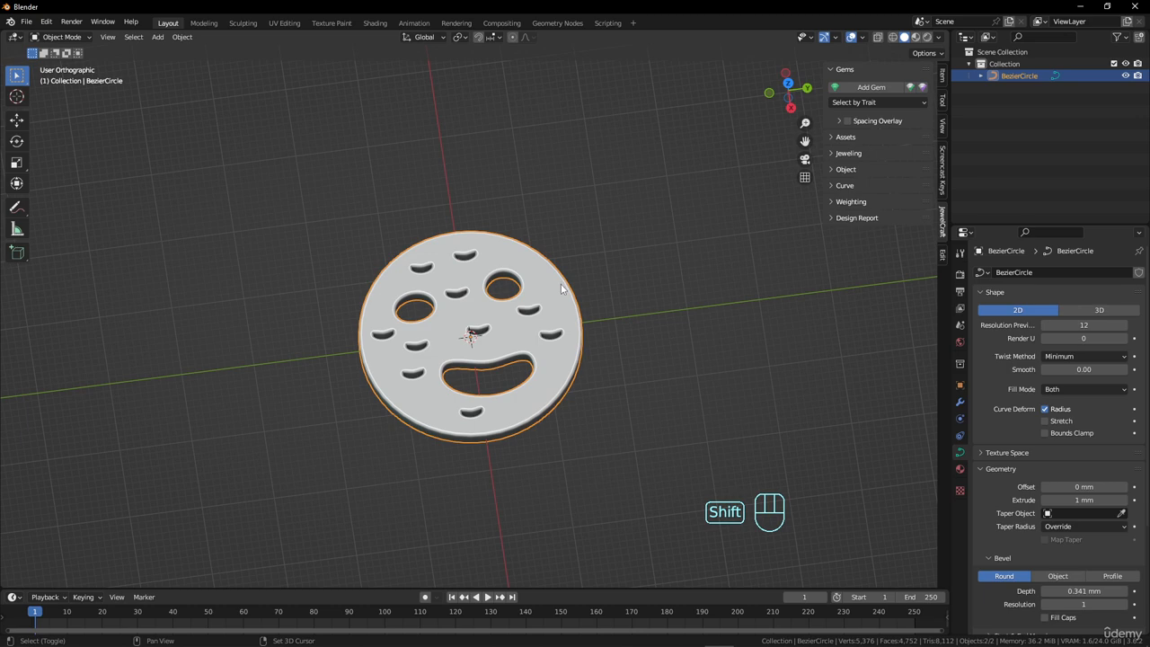
middle_drag(561, 285, 548, 314)
Add a top-start ring size curve in USA size 4.5 with a 15 mm diameter, bending the disc around it.
click(837, 185)
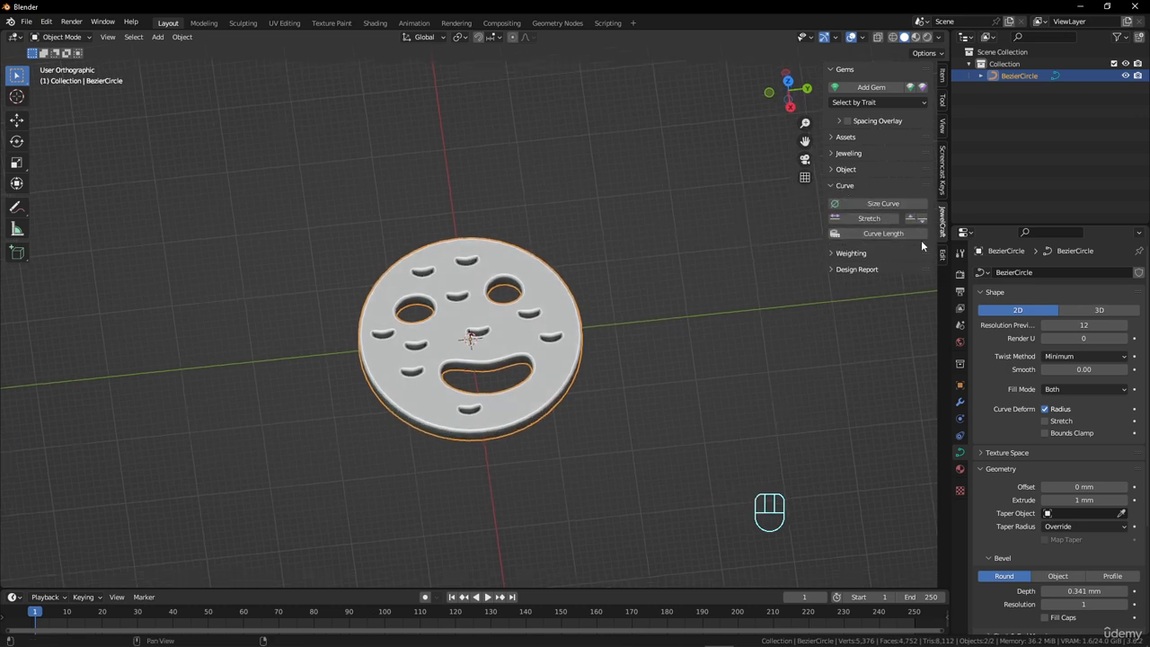
click(874, 201)
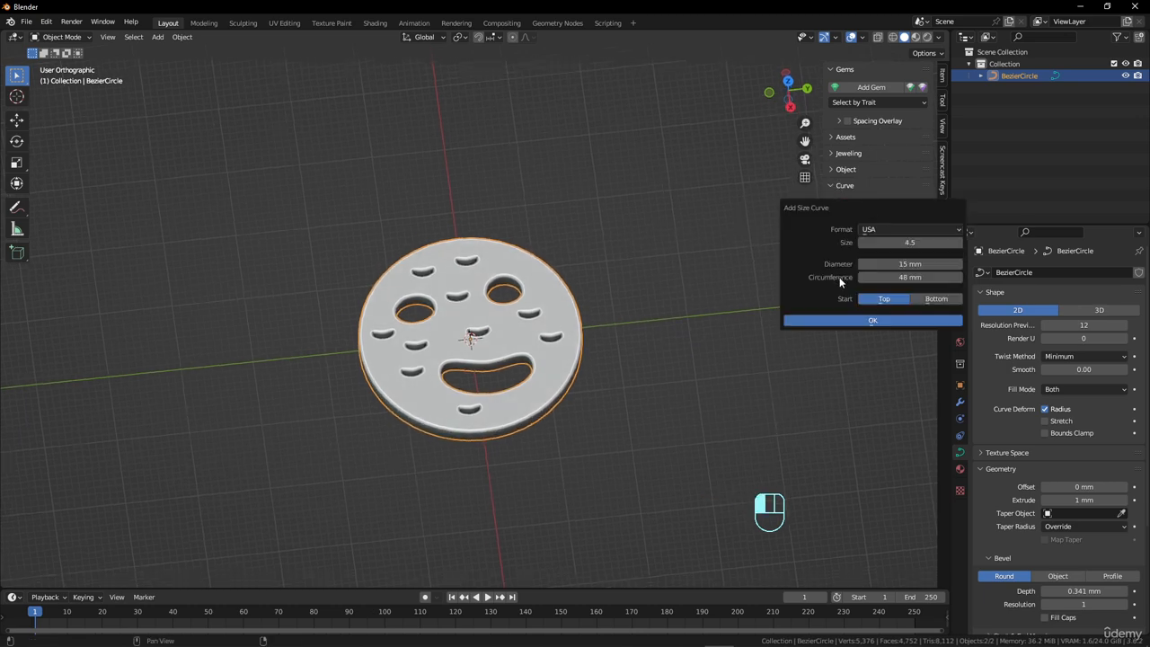
click(902, 320)
middle_drag(629, 371, 523, 475)
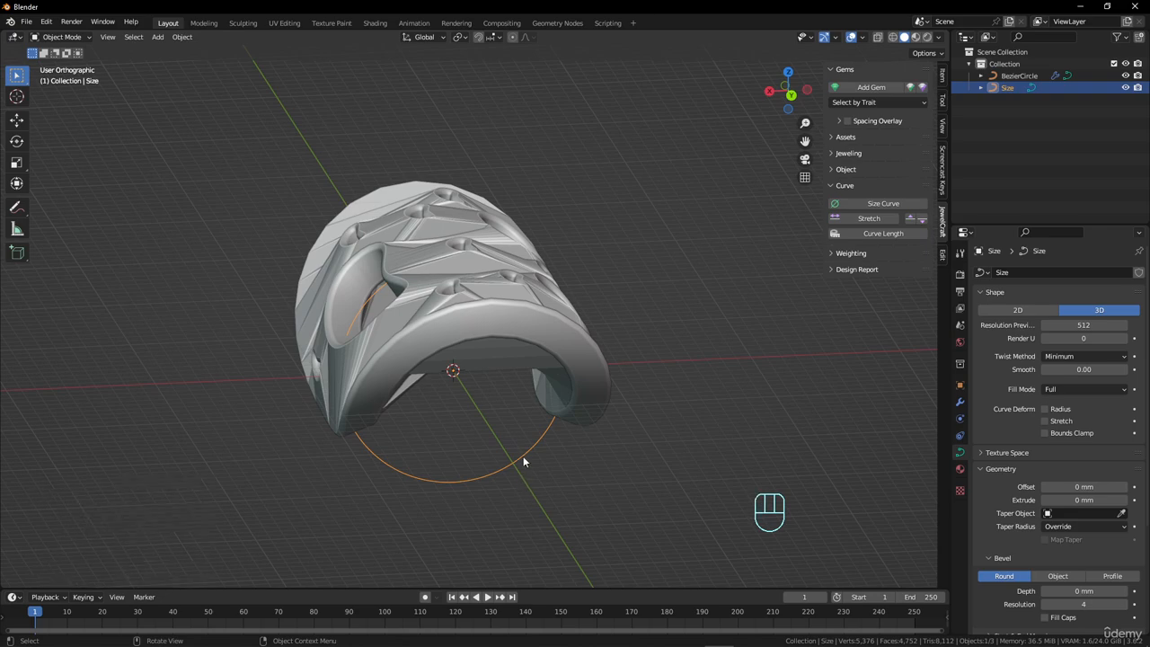
Enlarge the ring size curve by about 2.75, and inspect the more gently bent disc.
scroll(523, 441, down, 3)
key(s)
click(701, 454)
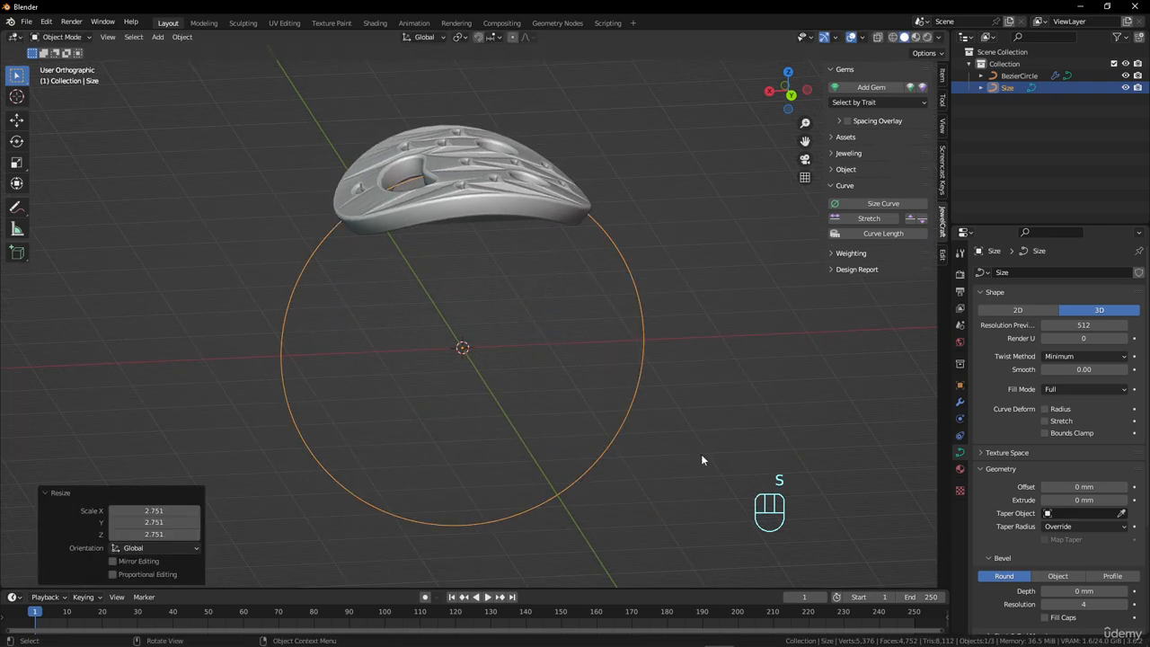
middle_drag(701, 454, 527, 305)
scroll(551, 275, up, 2)
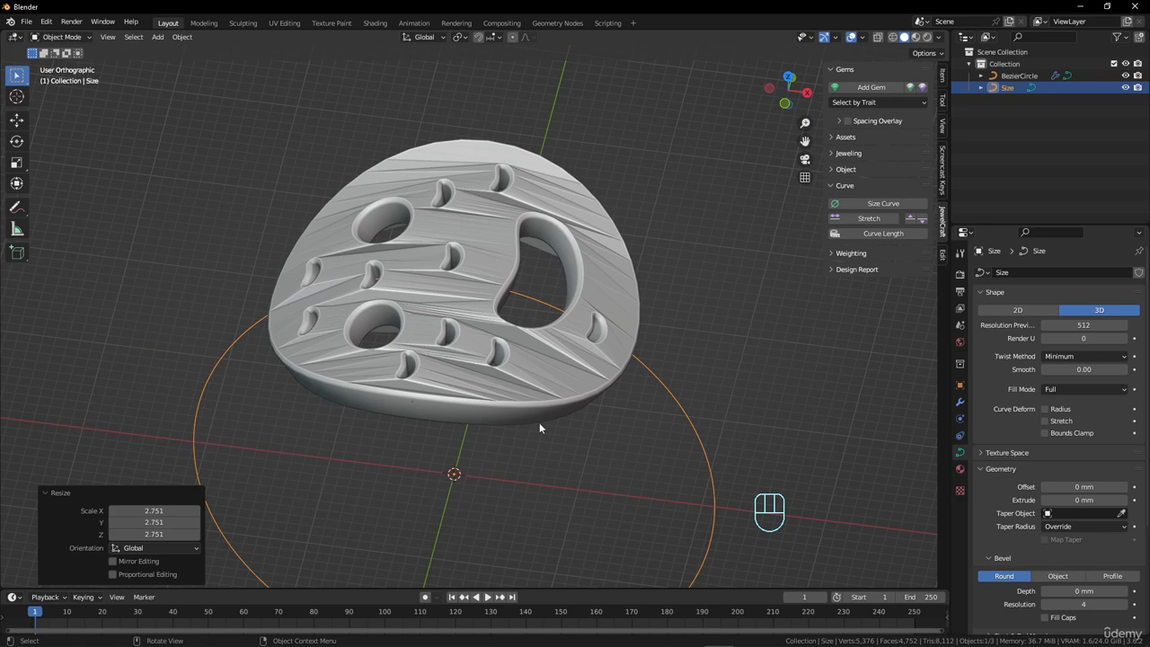
Delete the ring size curve and select the disc.
key(x)
click(652, 410)
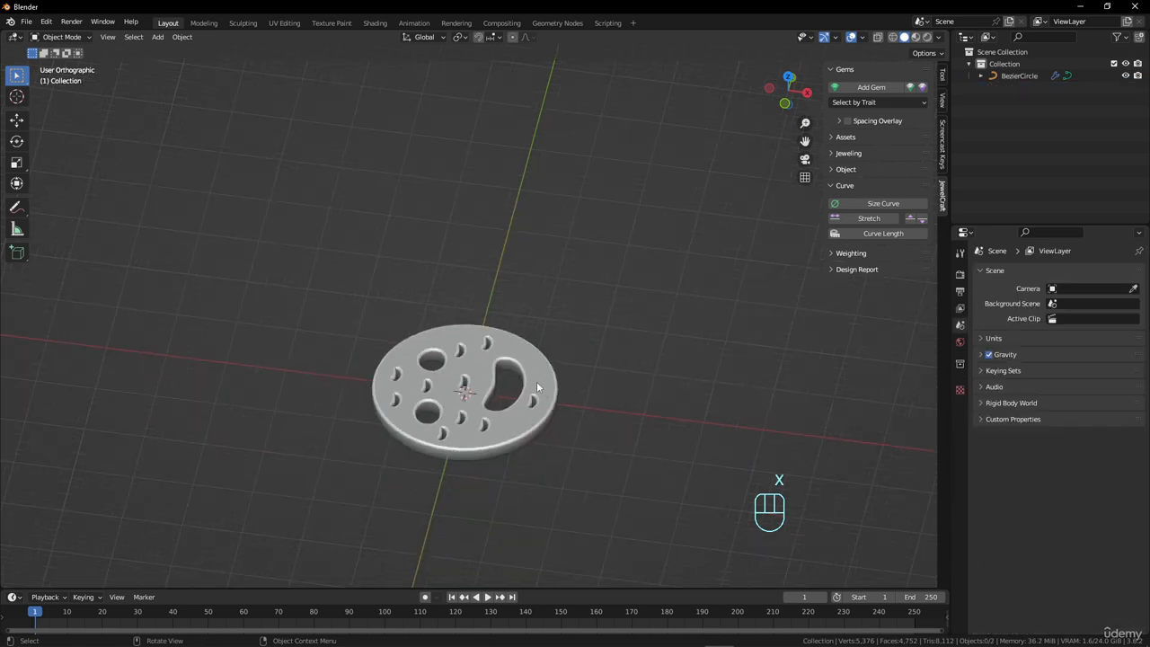
click(537, 381)
middle_drag(537, 381, 476, 429)
Turn on the wireframe overlay, and examine the disc's fill topology around the holes.
click(863, 38)
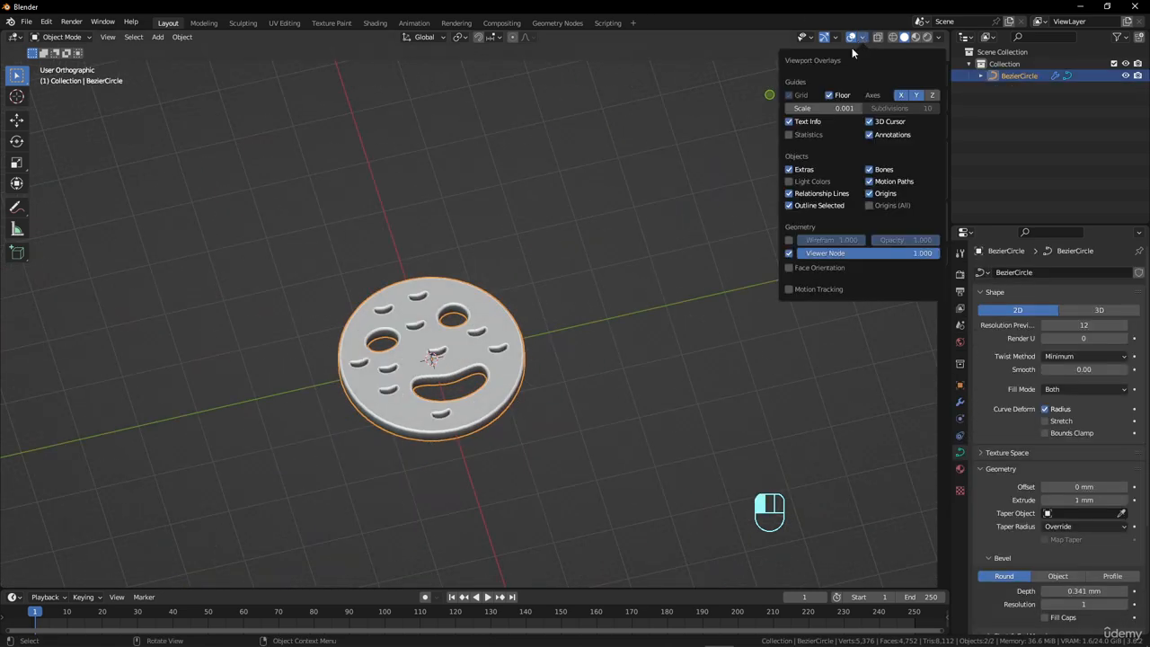
click(789, 241)
key(n)
scroll(558, 376, up, 6)
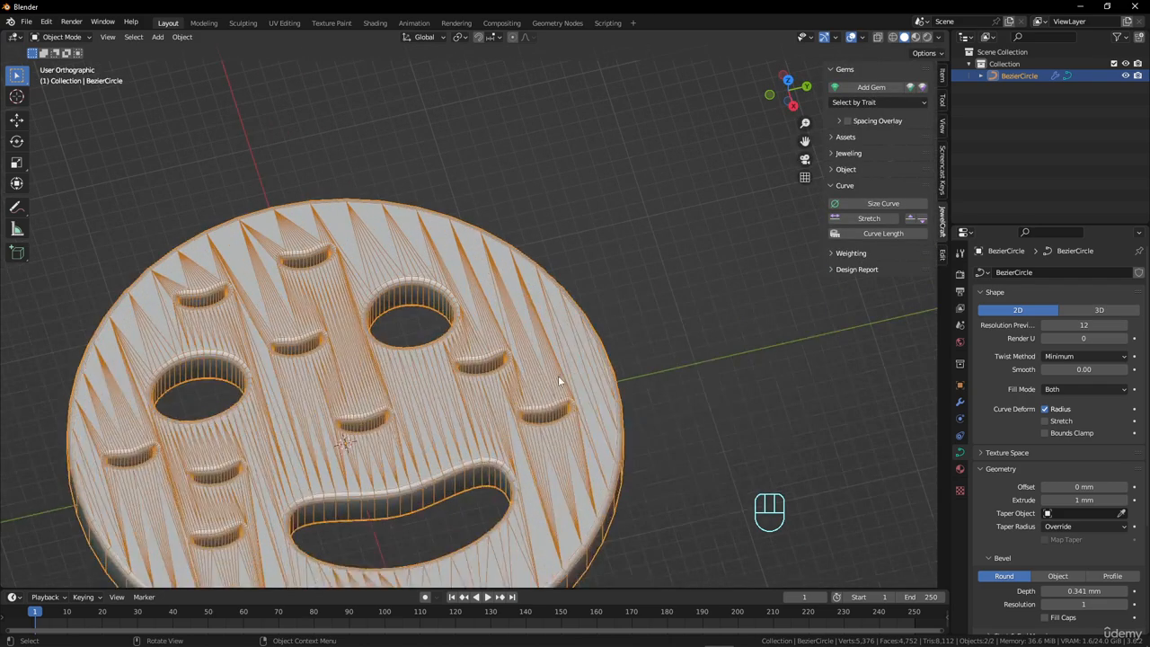
middle_drag(558, 376, 580, 322)
scroll(580, 323, up, 2)
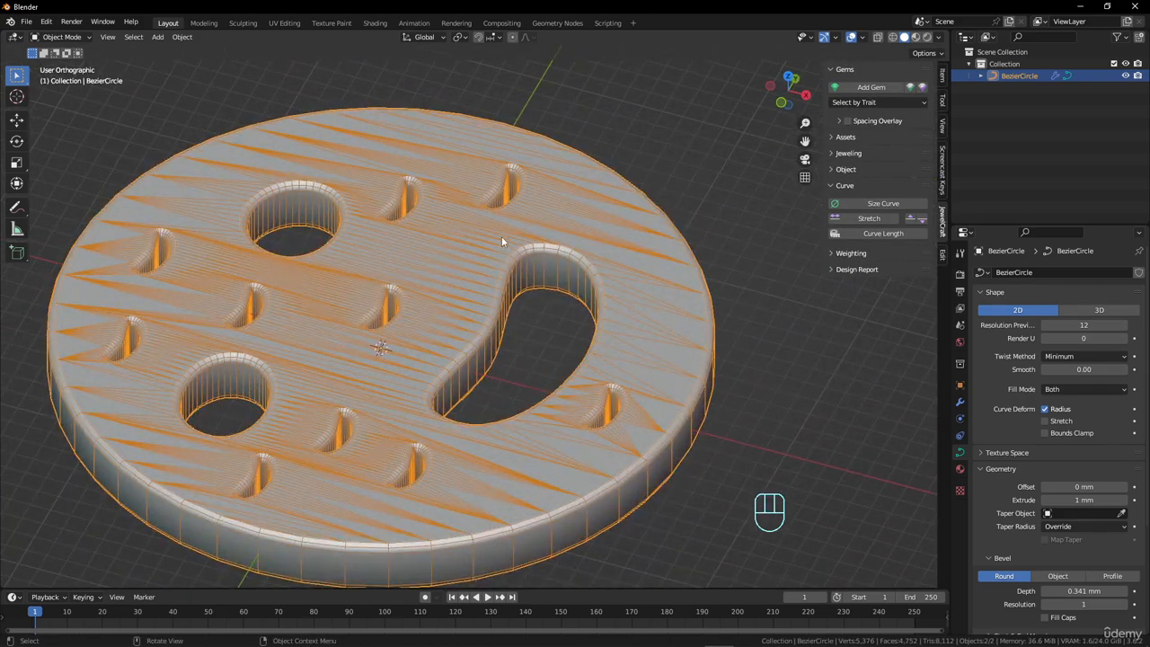
scroll(618, 295, up, 5)
scroll(656, 269, down, 2)
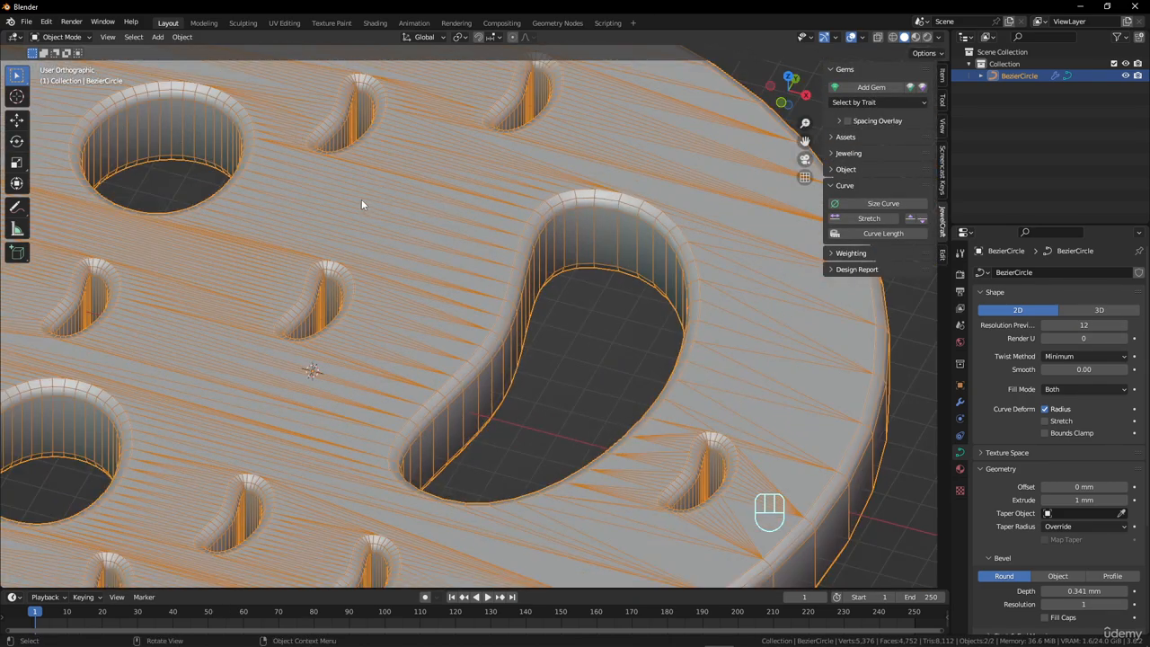
scroll(518, 295, down, 6)
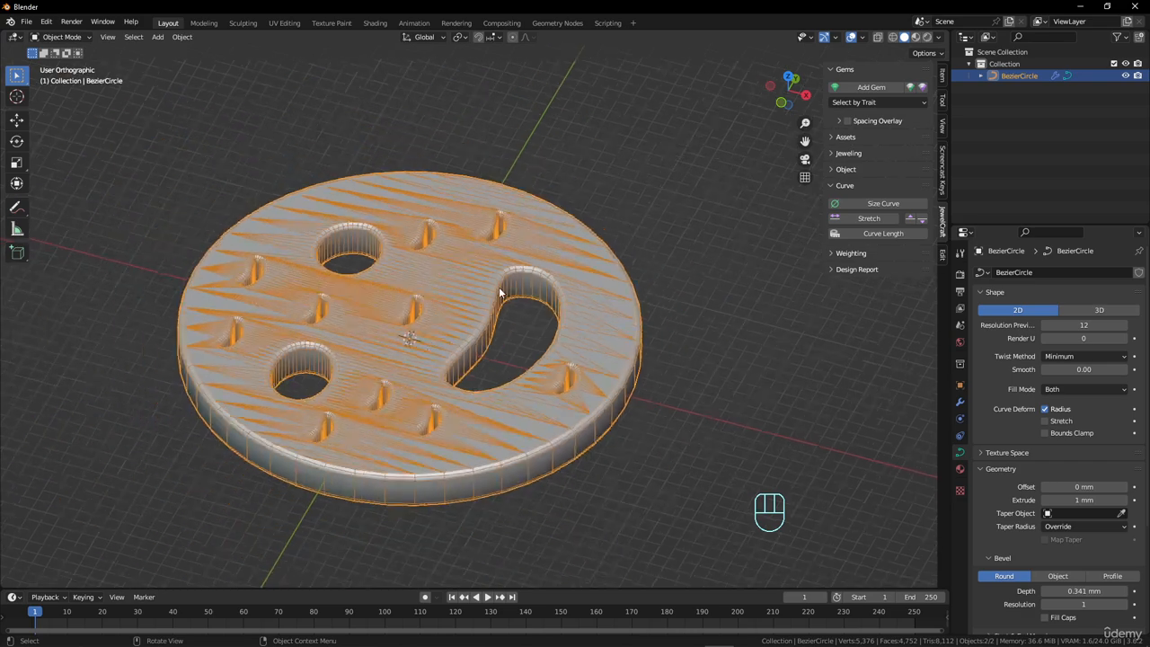
Turn off the wireframe overlay, keeping the disc in Object Mode.
key(Tab)
key(Tab)
click(837, 38)
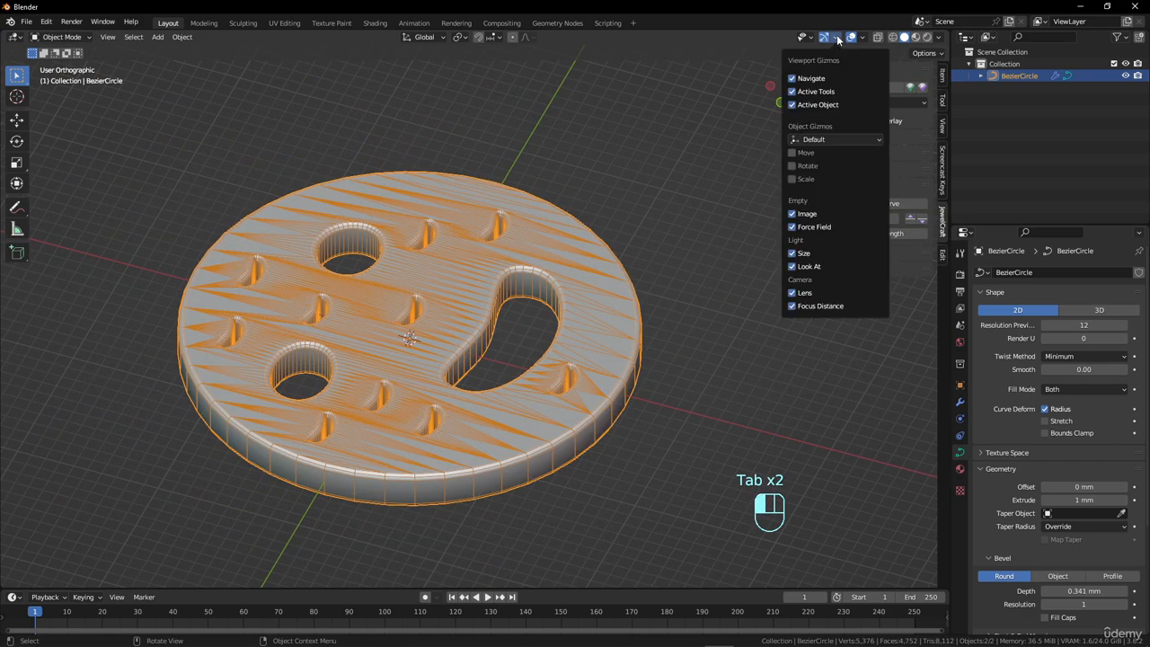
click(863, 36)
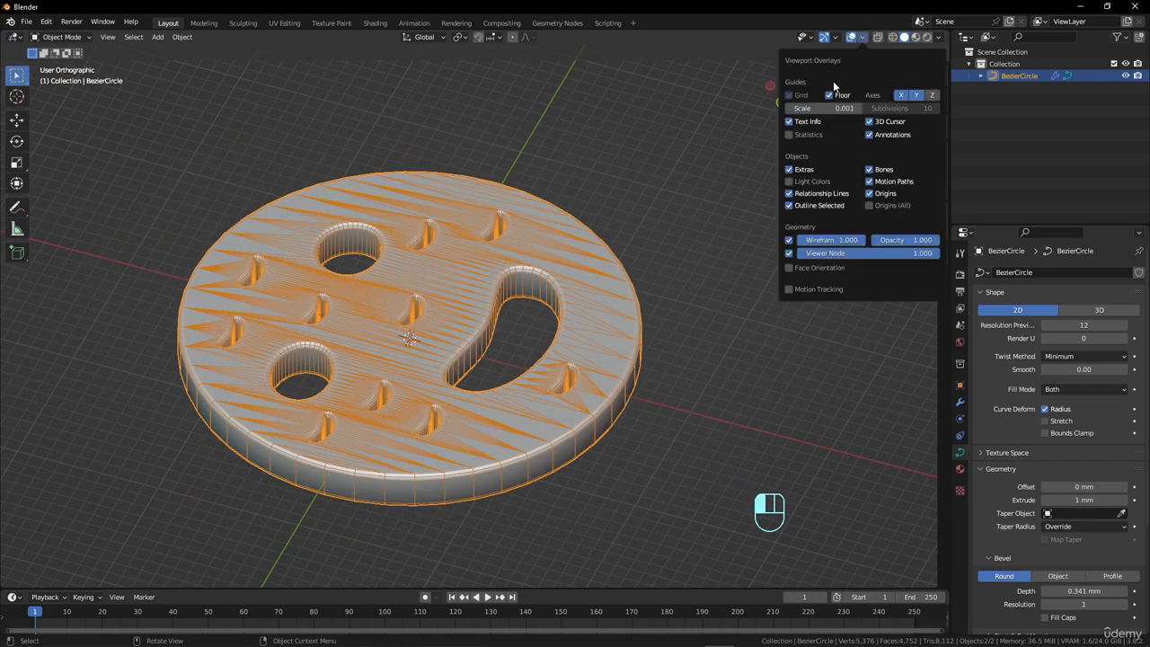
click(791, 241)
middle_drag(575, 294, 553, 272)
scroll(528, 315, down, 4)
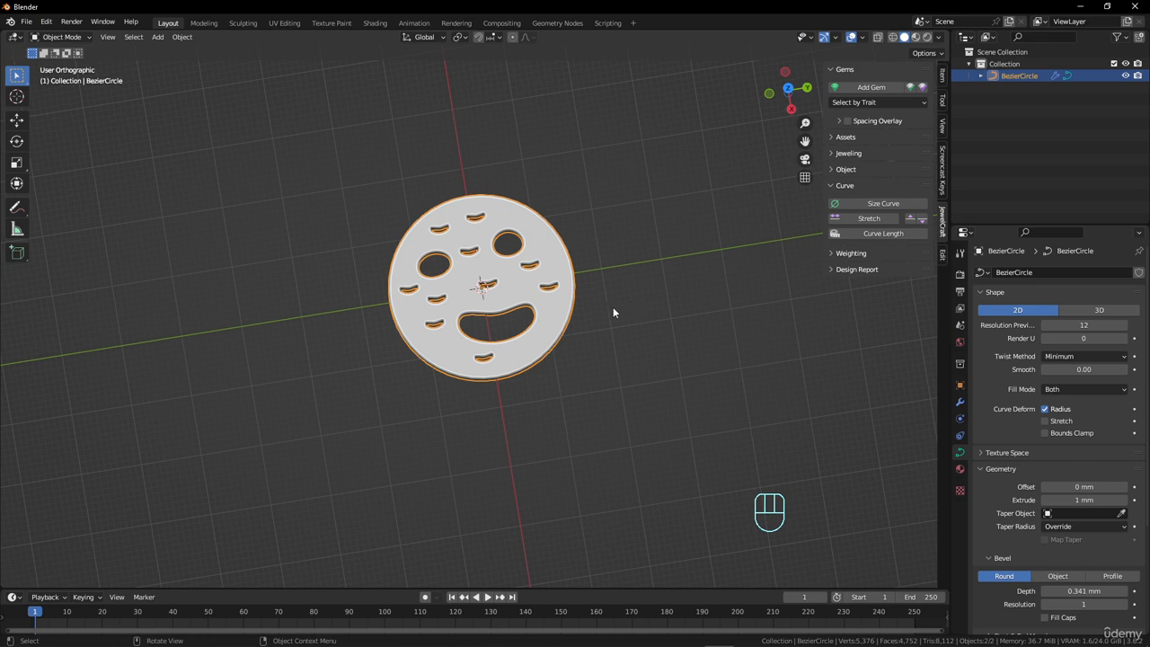
Move the disc about 146.6 mm along the Y axis, away from the origin.
middle_drag(613, 312, 458, 303)
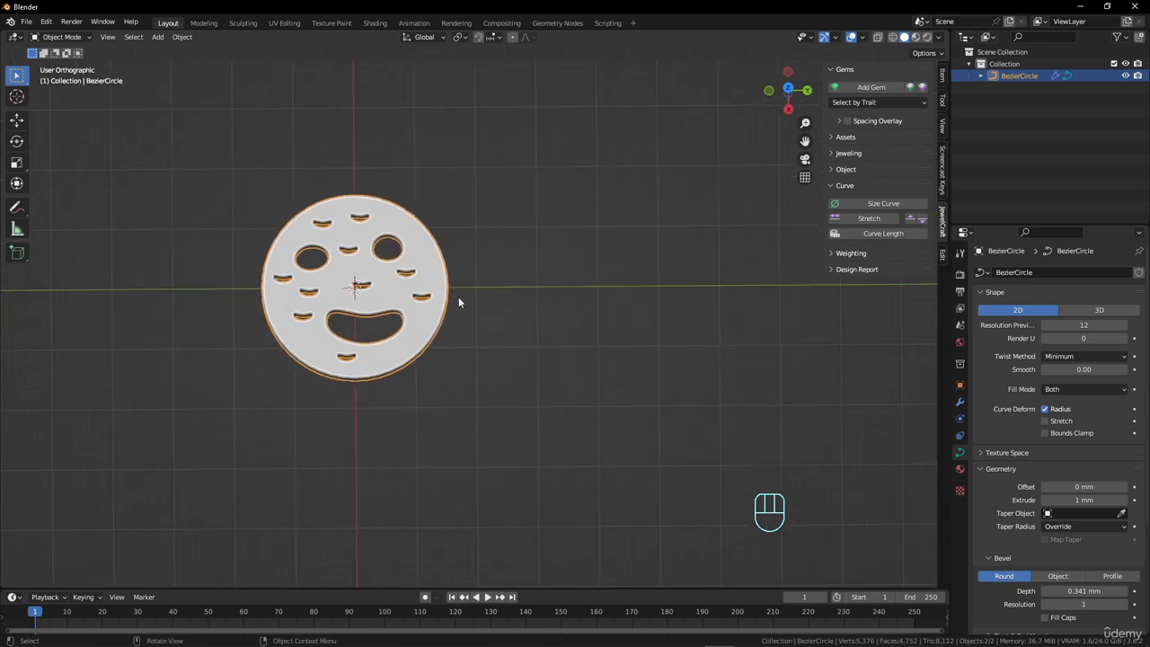
scroll(458, 303, down, 5)
key(g)
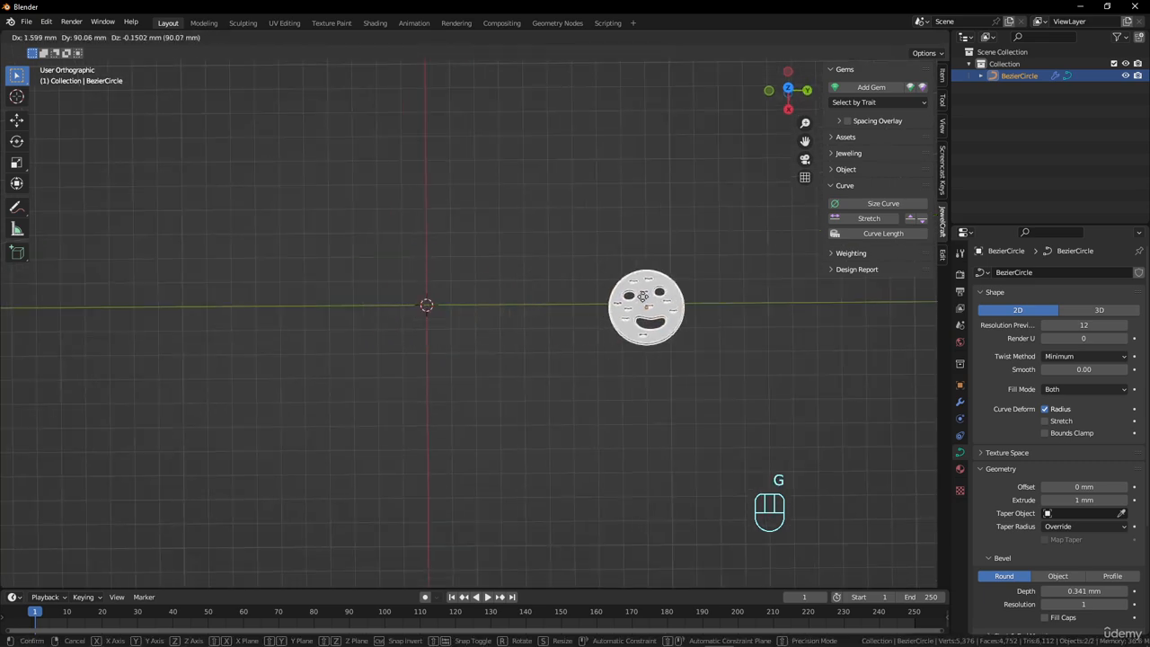
key(x)
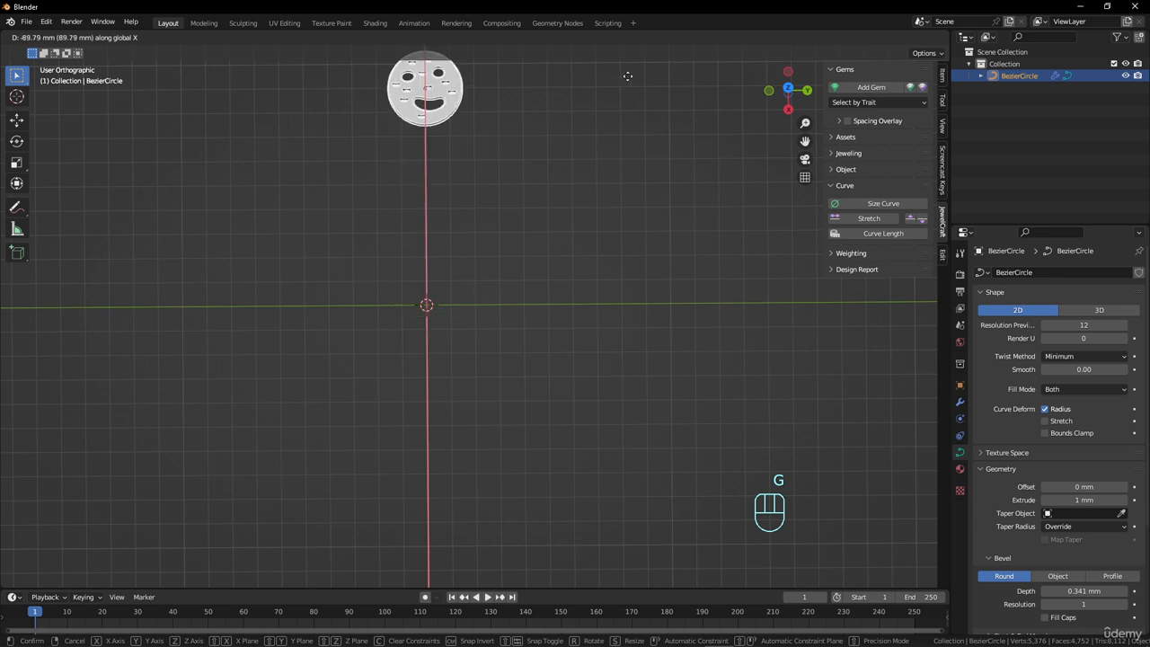
key(y)
click(782, 261)
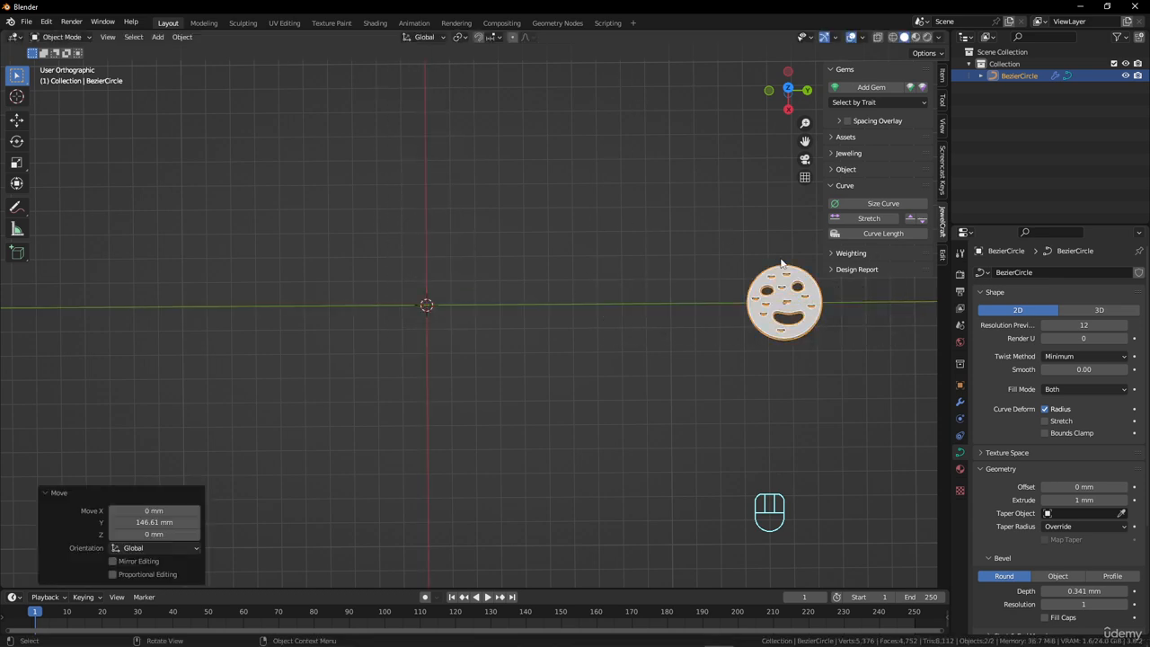
Add an open Bezier curve with a 1 mm radius at the world origin.
scroll(428, 310, up, 4)
shift+middle_drag(428, 314, 490, 280)
key(shift+a)
mouse_move(494, 269)
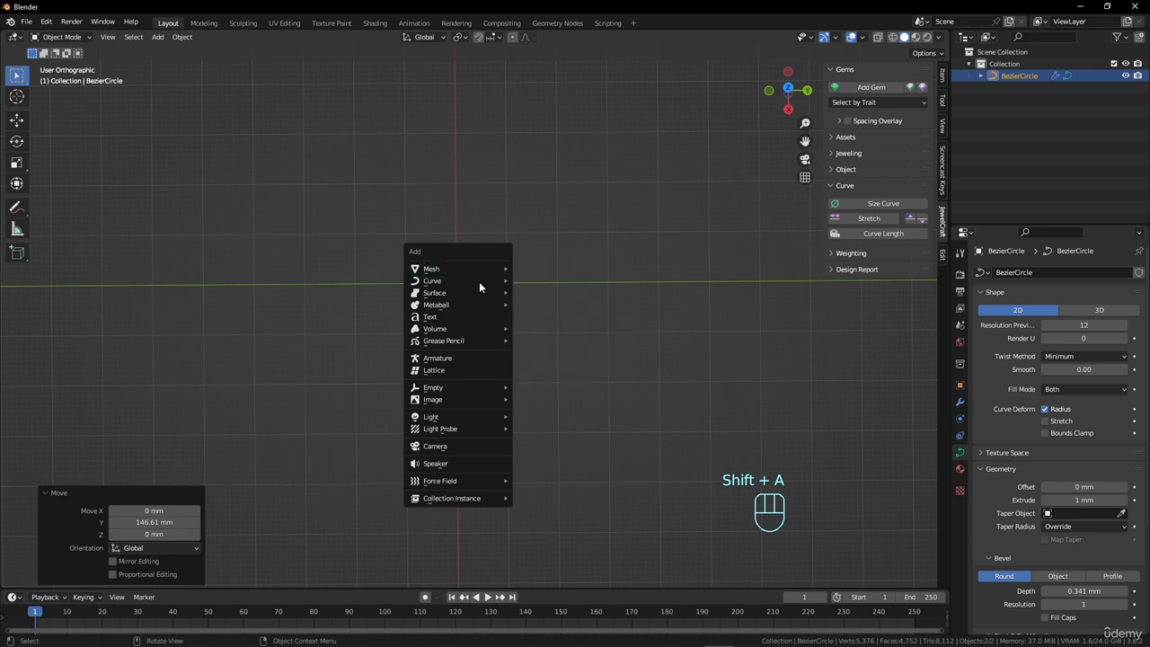
click(525, 284)
middle_drag(512, 327, 492, 365)
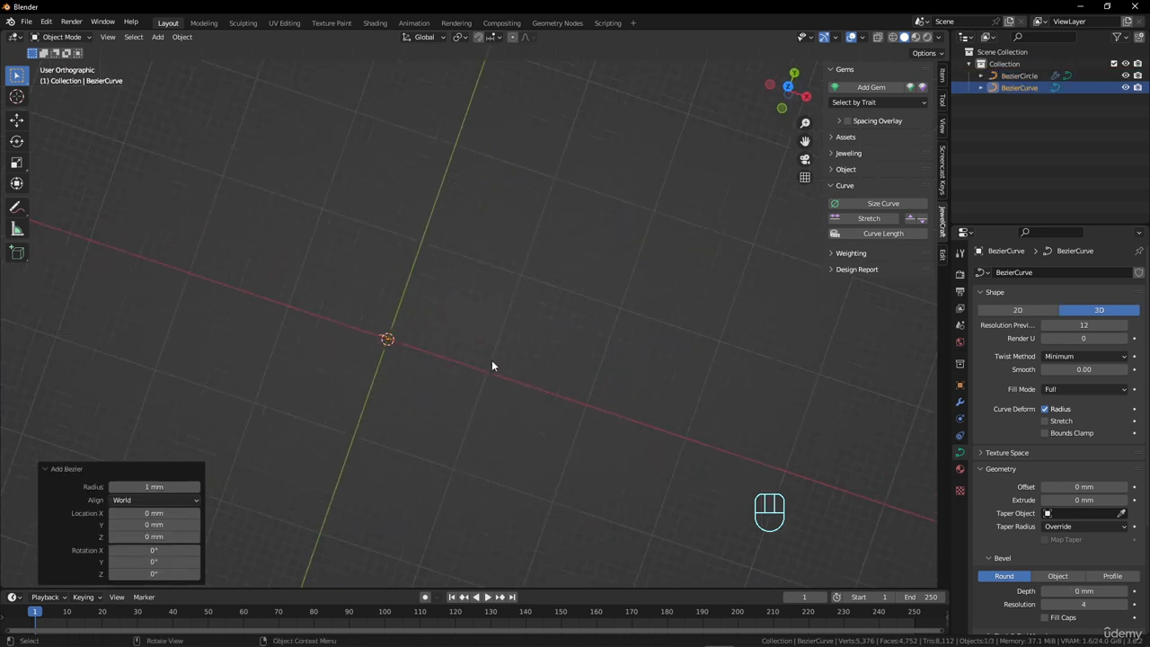
shift+middle_drag(372, 346, 446, 346)
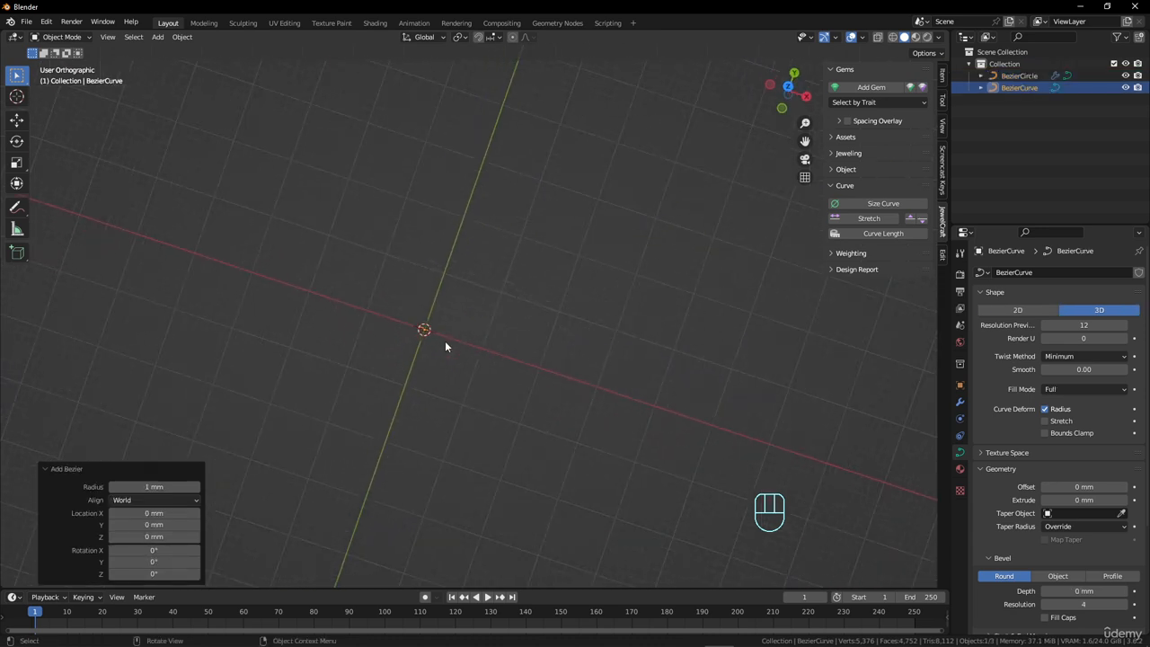
Enlarge the new curve in Edit Mode in three passes, the first by 10.31 and the last by 1.675.
key(Tab)
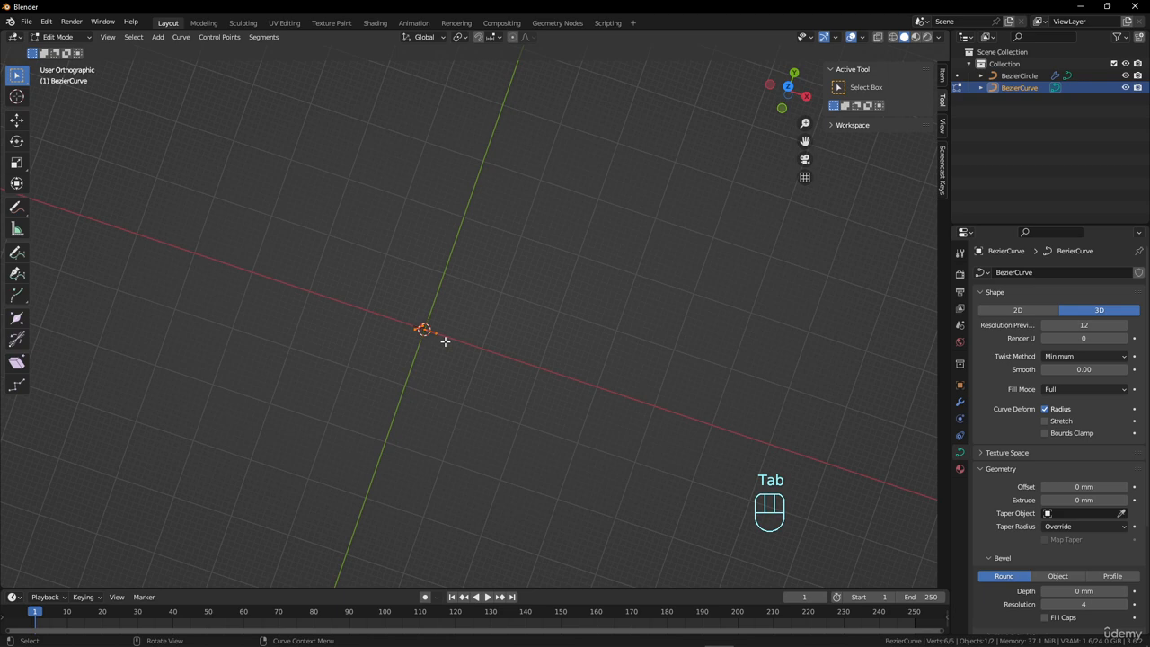
scroll(446, 342, down, 5)
scroll(470, 341, up, 4)
key(s)
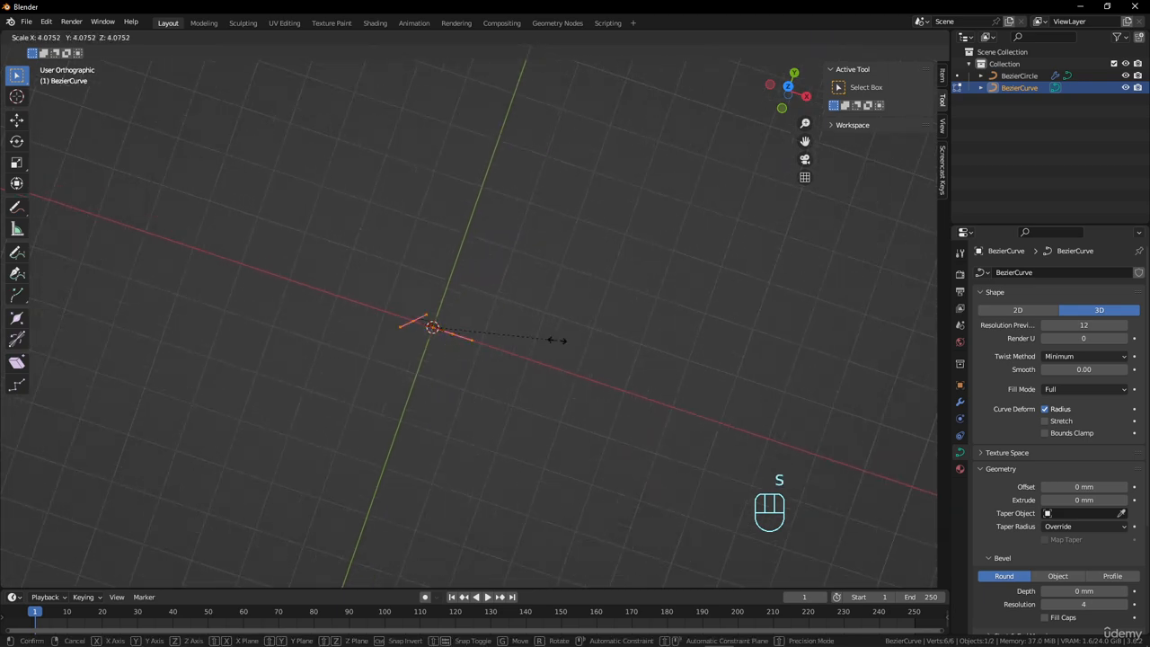
click(747, 326)
key(s)
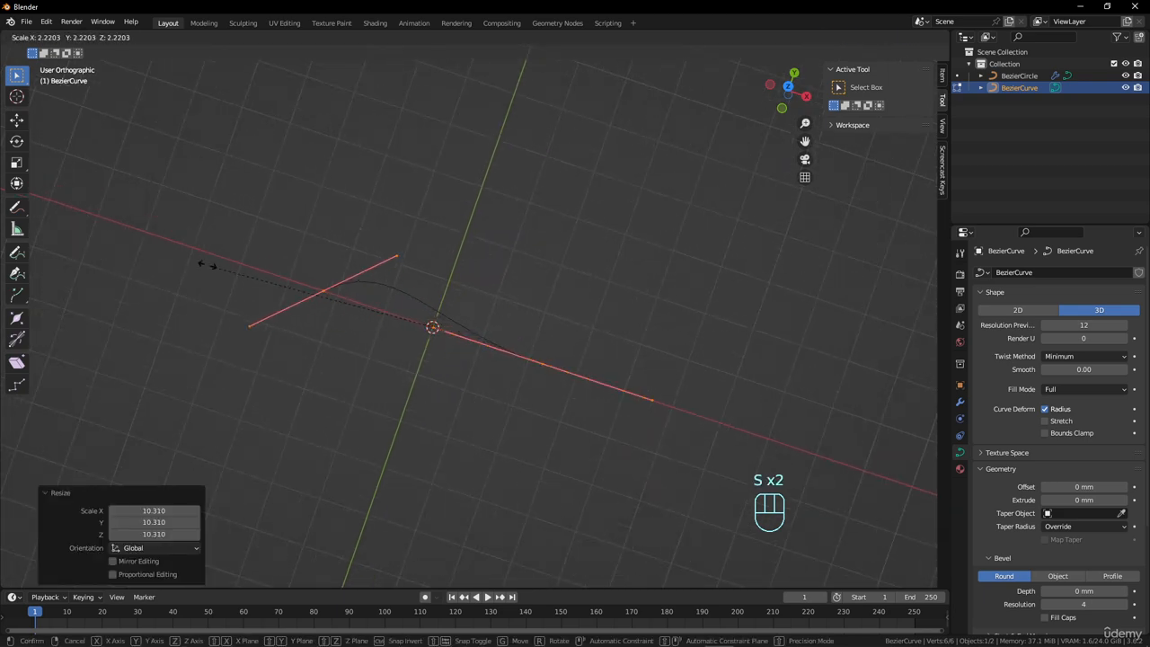
click(193, 260)
key(s)
click(347, 229)
scroll(527, 304, down, 4)
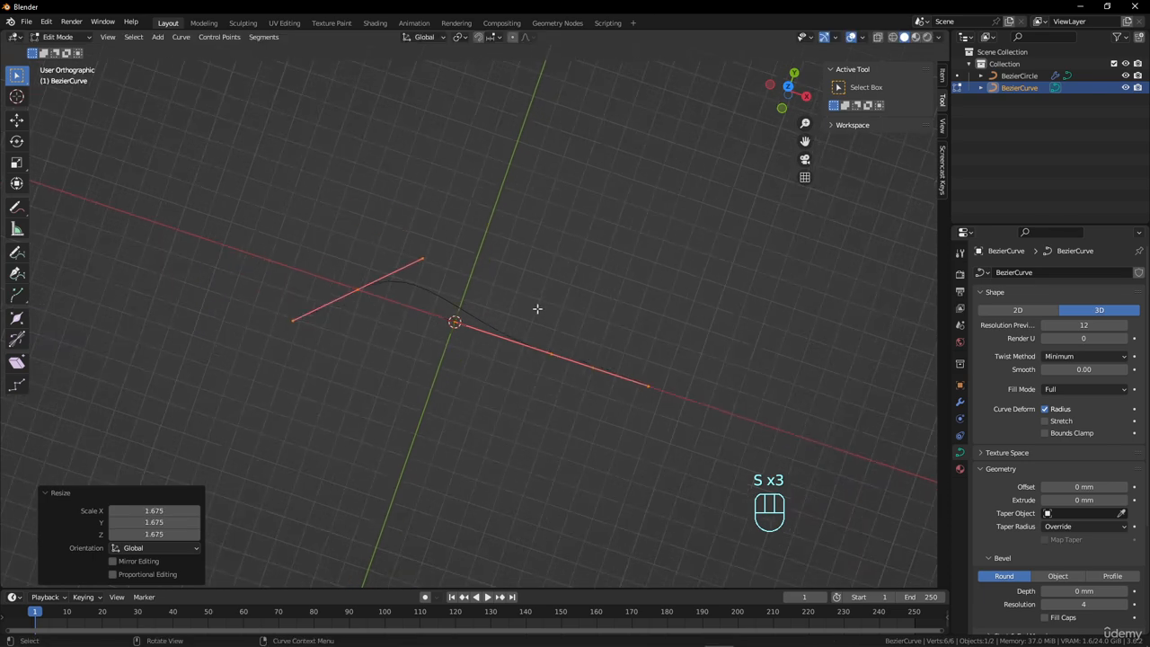
Select the open curve's end point on the positive X side and switch the curve's shape to 2D.
click(562, 357)
scroll(544, 378, down, 2)
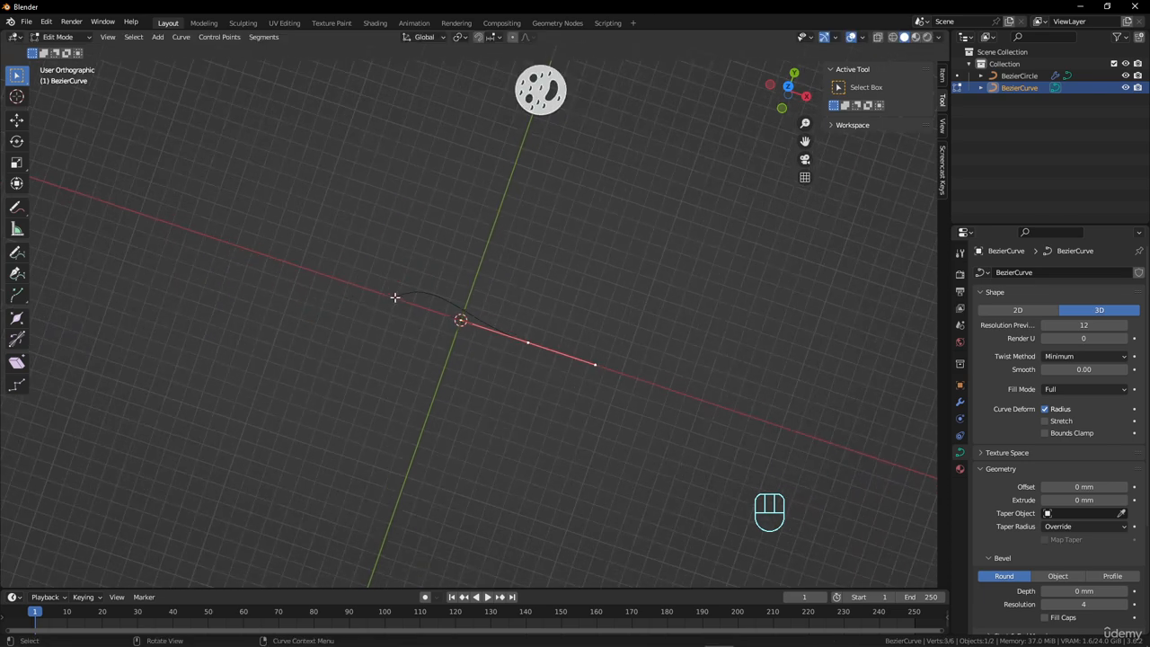
click(395, 296)
click(523, 341)
click(394, 300)
click(527, 343)
middle_drag(527, 385, 574, 393)
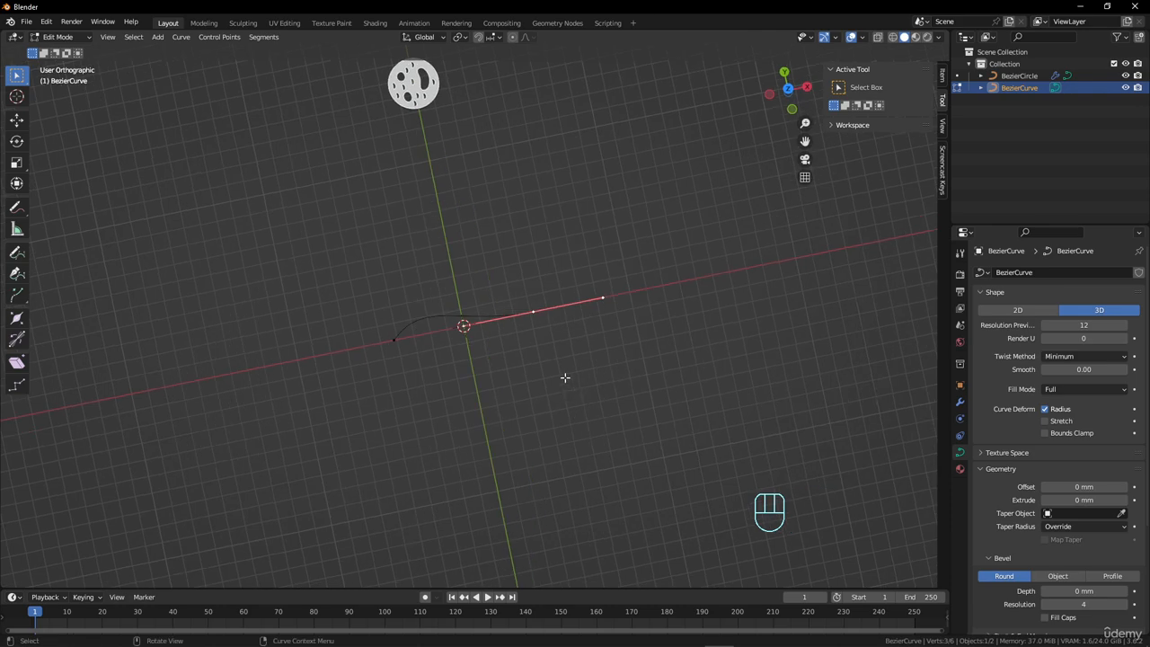
click(1025, 311)
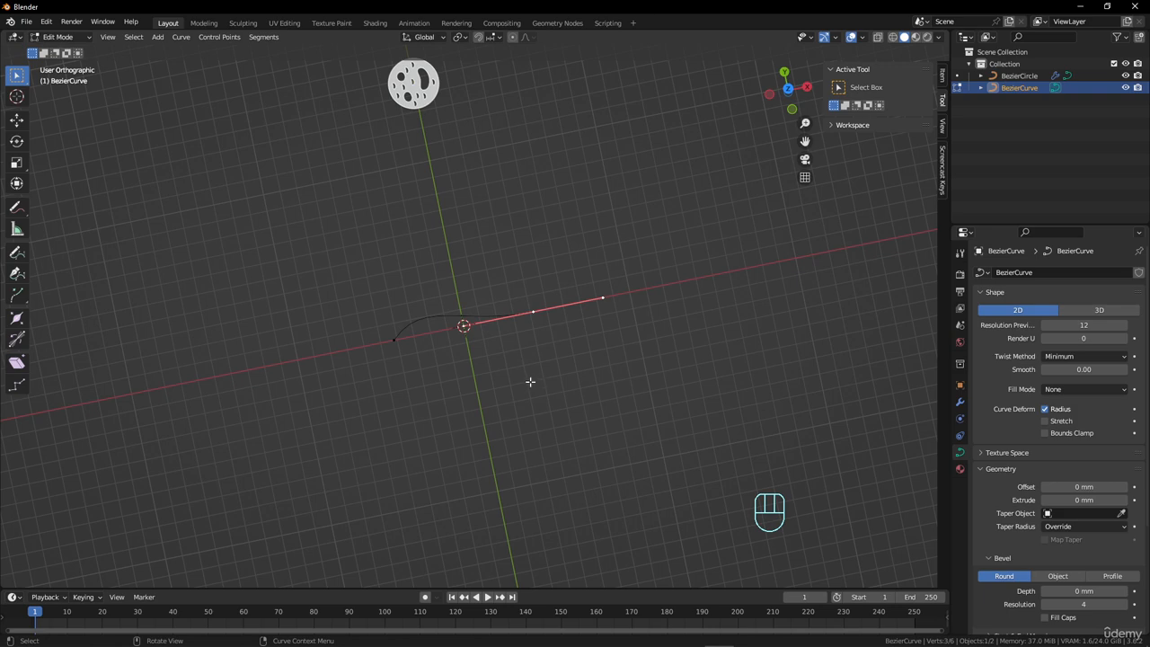
Extrude the selected end point about 81.5 mm in X and -31.8 mm in Y, and rotate its handles 91.2°.
key(e)
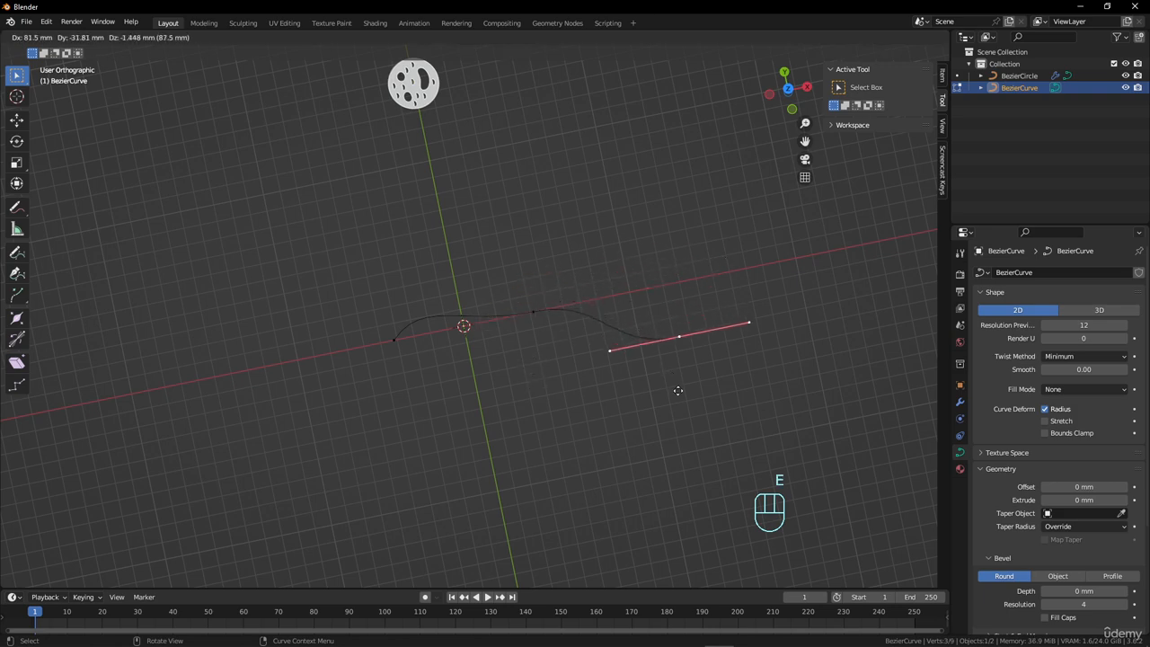
click(677, 391)
key(r)
click(619, 454)
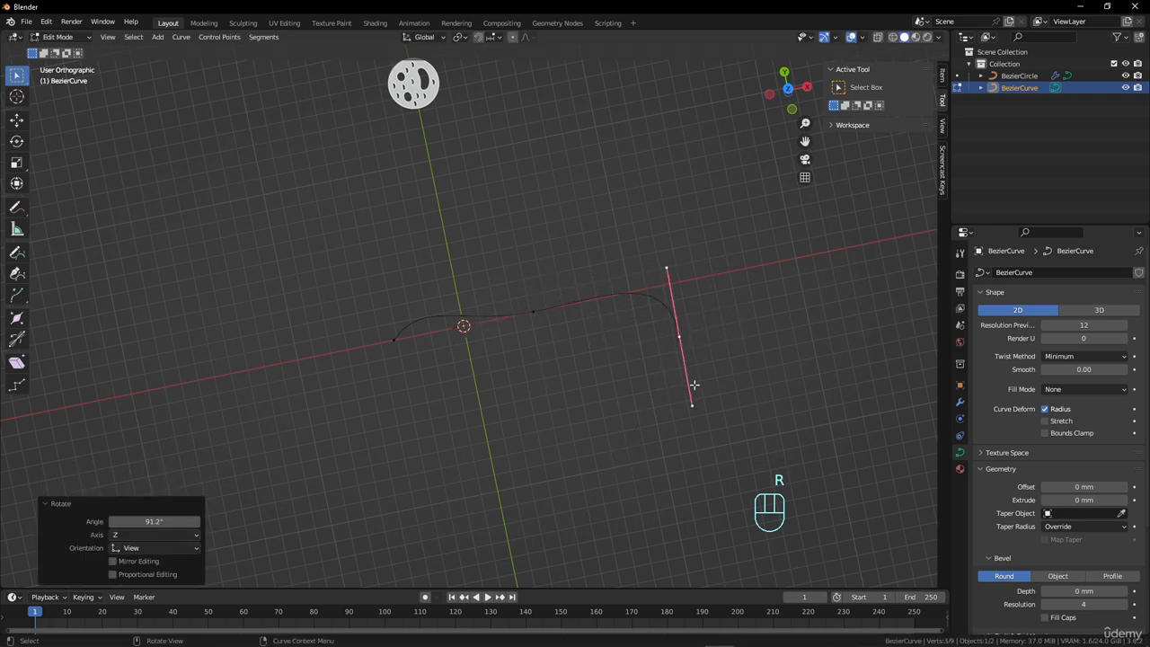
Extrude another point about -74 mm in X and -62 mm in Y, and rotate its handles 110°.
key(e)
click(598, 512)
key(r)
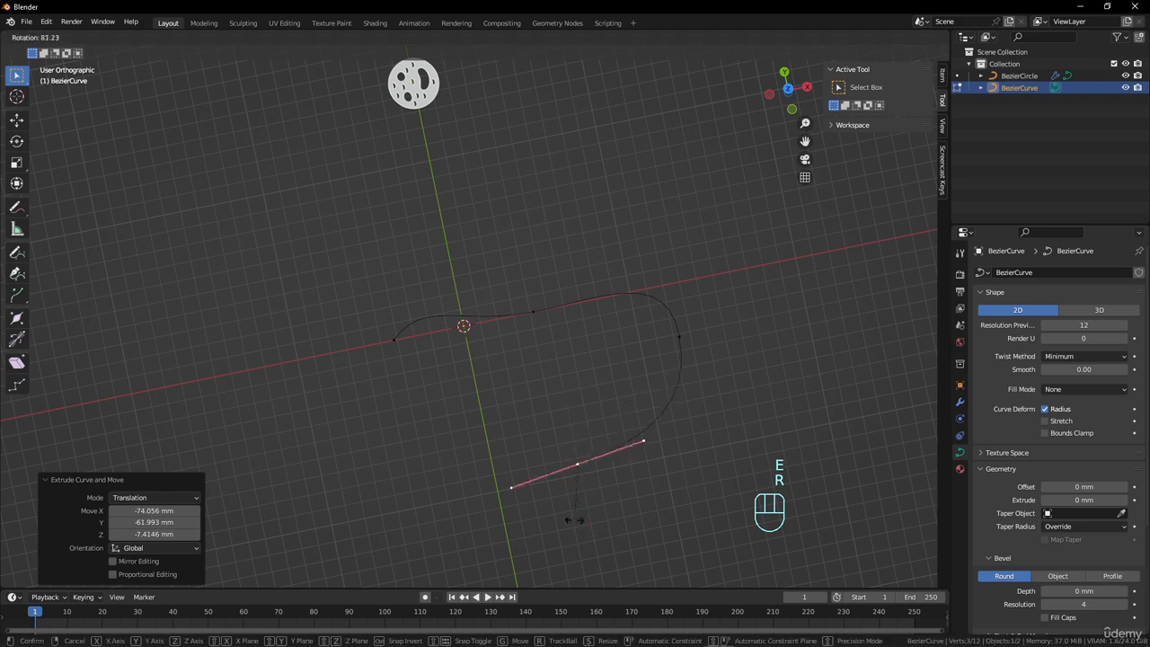
click(545, 512)
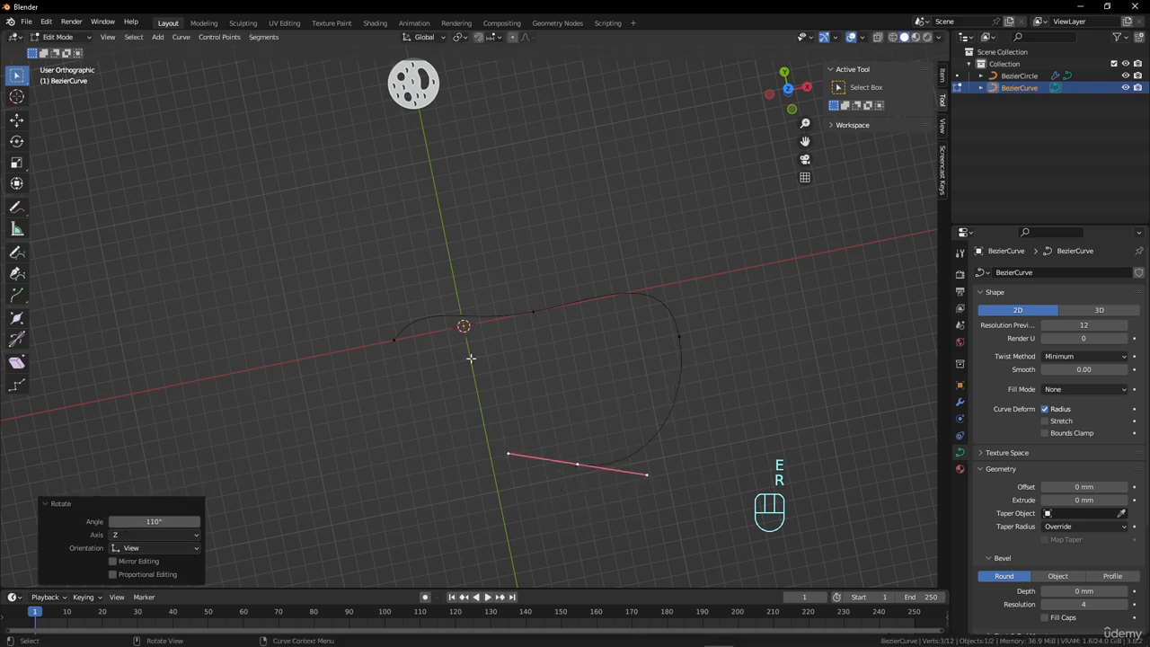
Set the curve's fill mode to Both and make the active spline cyclic in U.
click(1045, 393)
click(1063, 444)
scroll(1044, 455, down, 5)
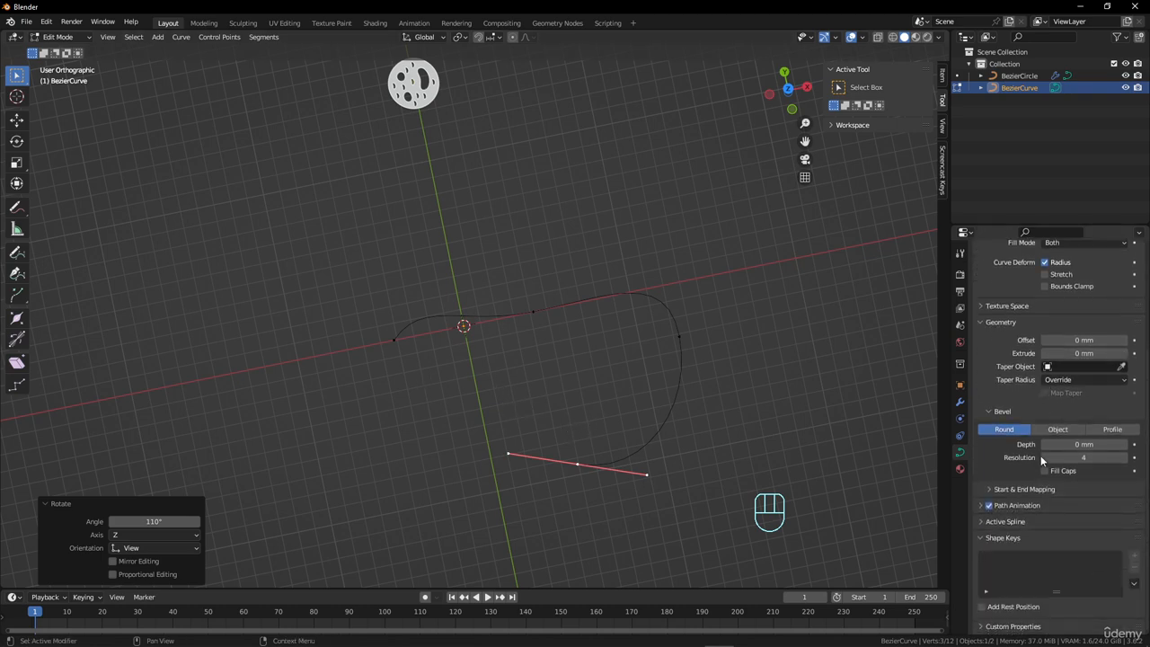
click(982, 523)
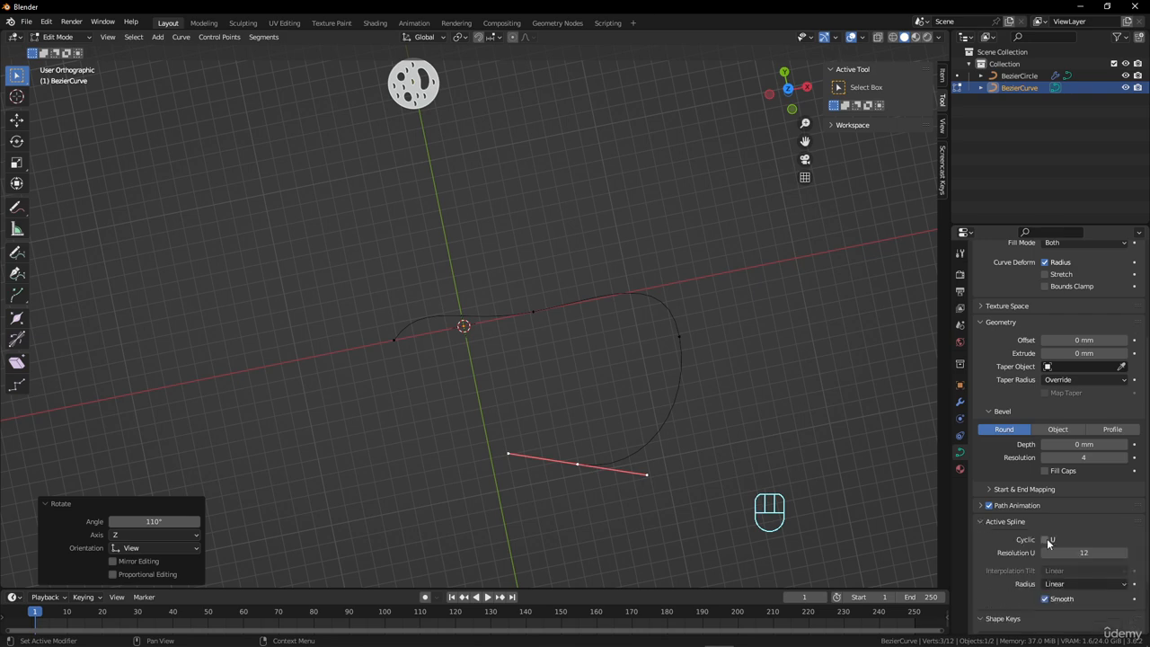
click(1046, 539)
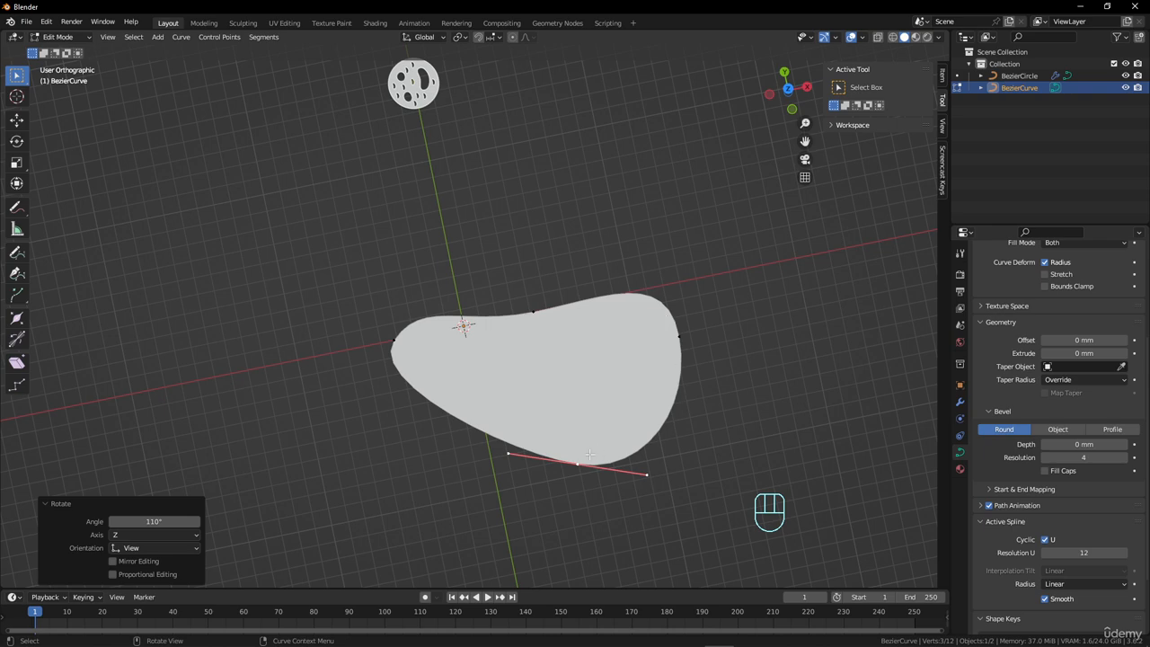
Subdivide the upper segment between the middle point and the right-hand point with one cut, and select the added point.
scroll(628, 303, up, 4)
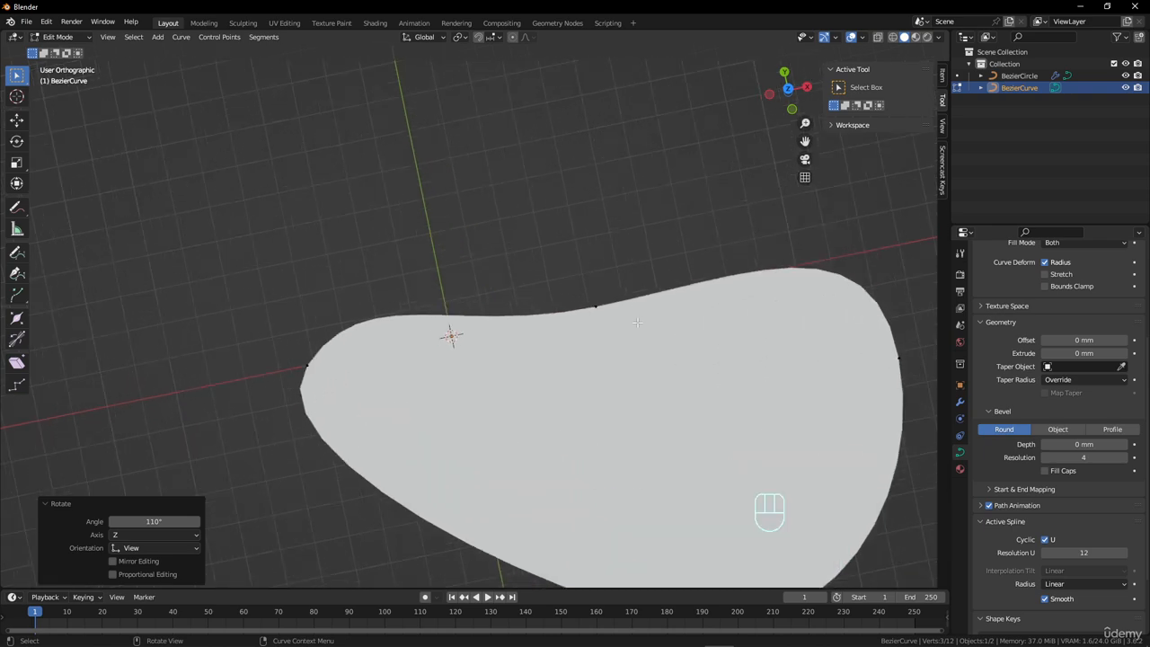
scroll(627, 304, down, 4)
shift+middle_drag(626, 305, 582, 272)
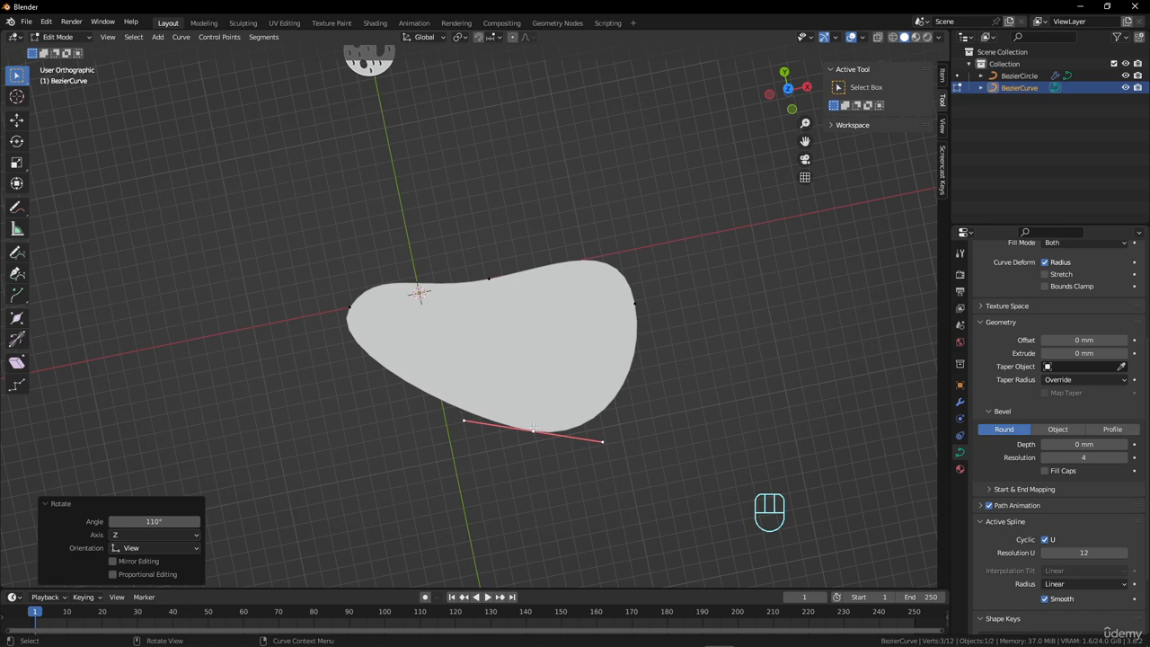
click(491, 279)
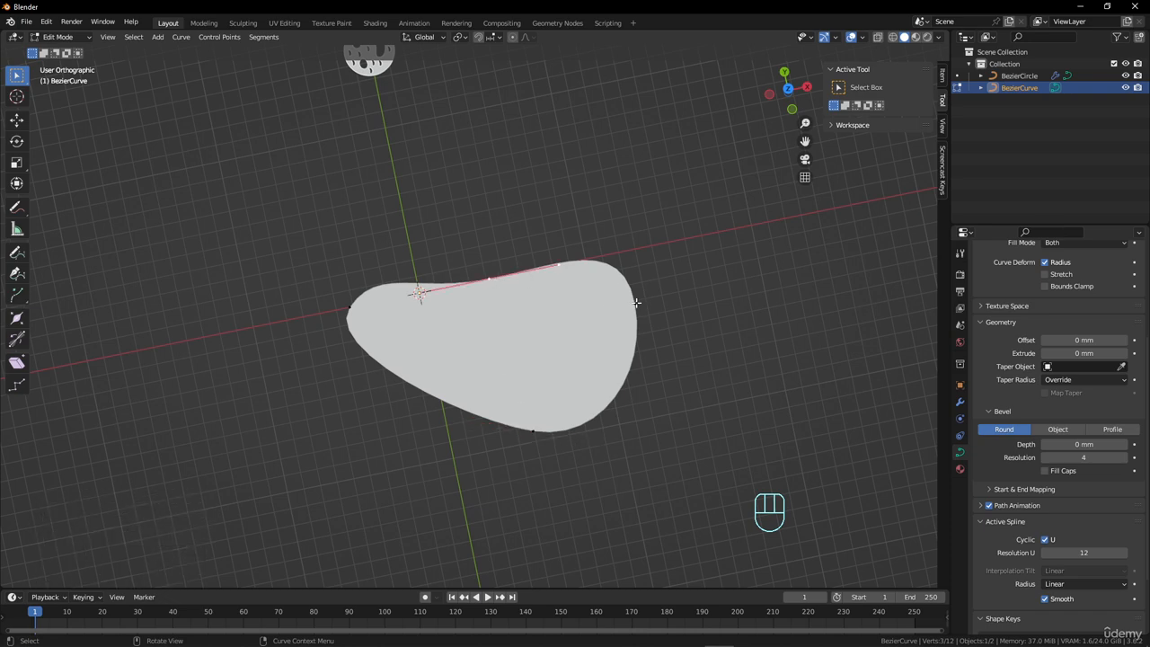
shift+click(636, 303)
right_click(657, 259)
click(658, 258)
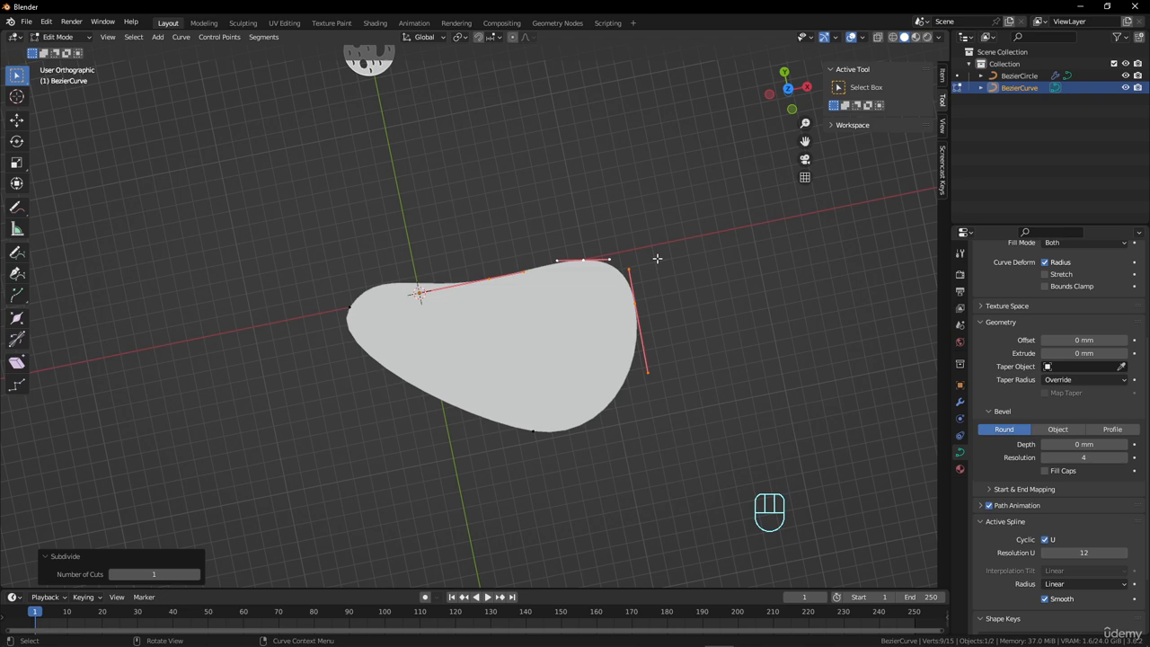
click(586, 260)
Subdivide the lower segment between the bottom point and the leftmost point with one cut.
click(530, 435)
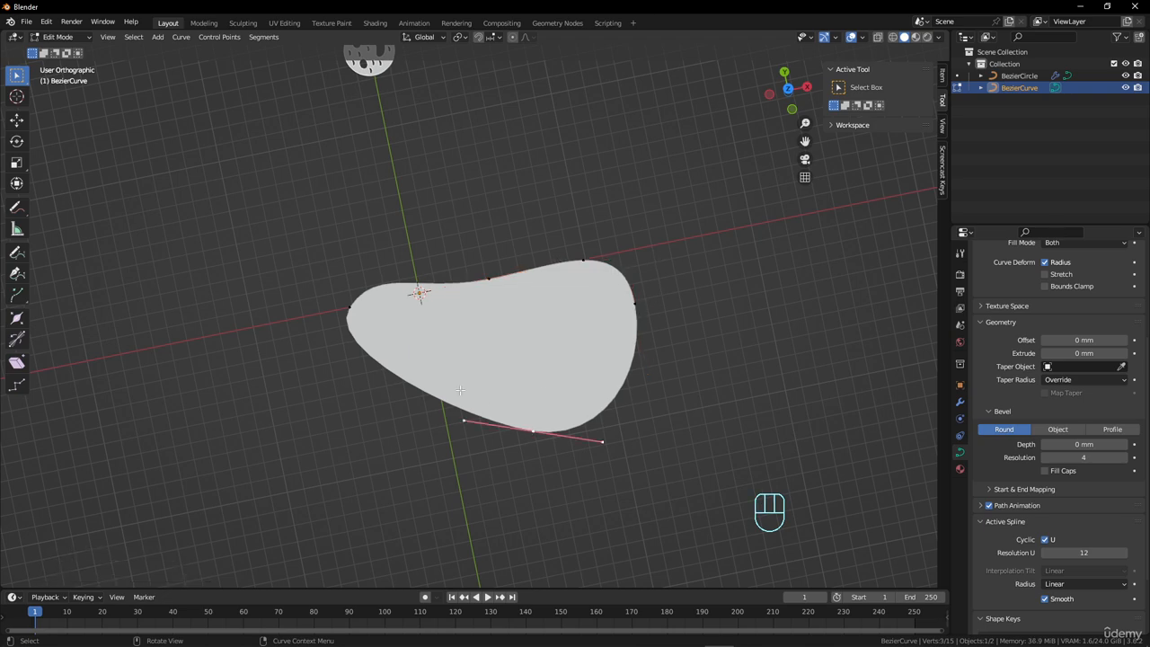
shift+click(350, 308)
right_click(352, 313)
click(408, 317)
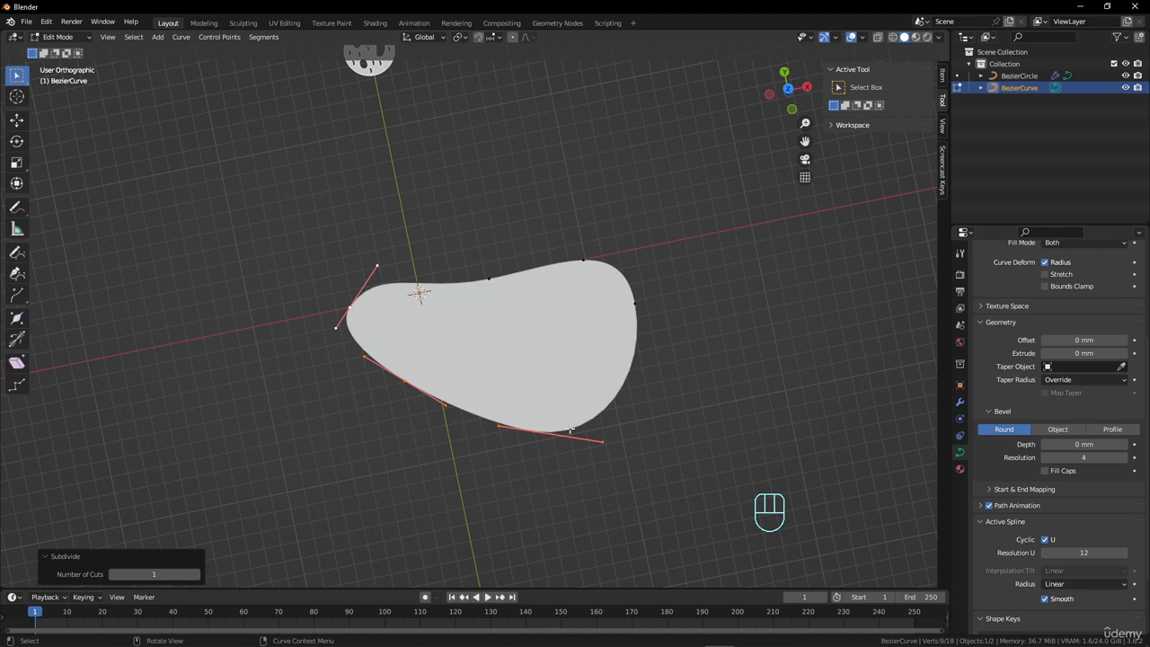
Examine the handle type options available for the shape's right-hand control point.
click(637, 304)
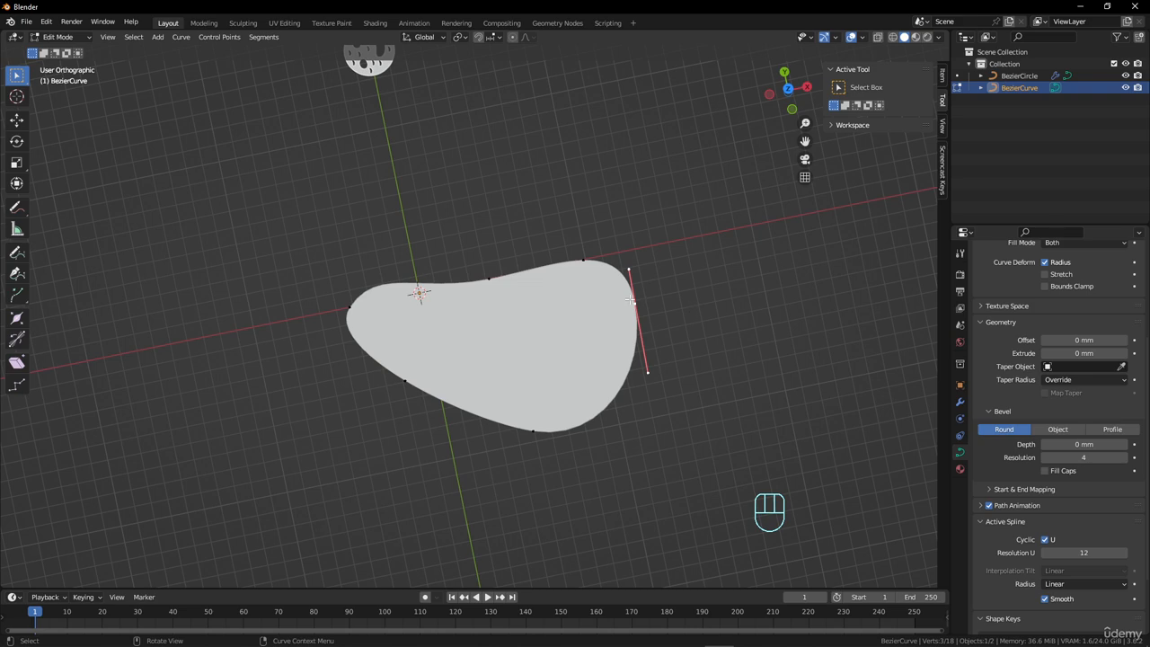
right_click(680, 288)
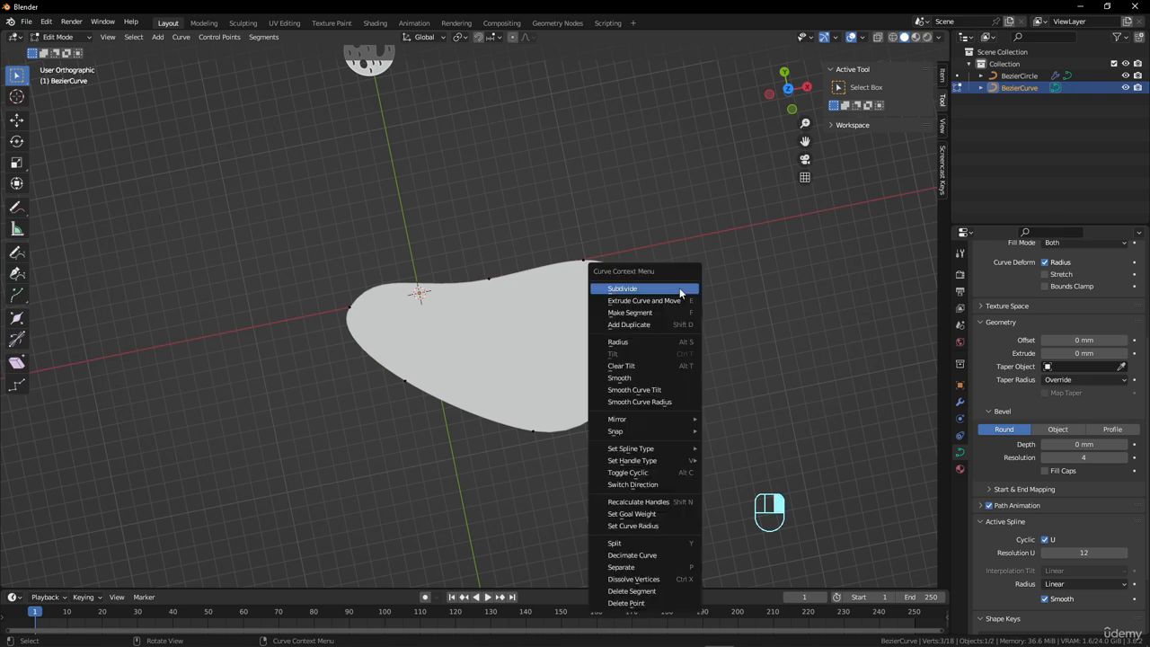
mouse_move(657, 462)
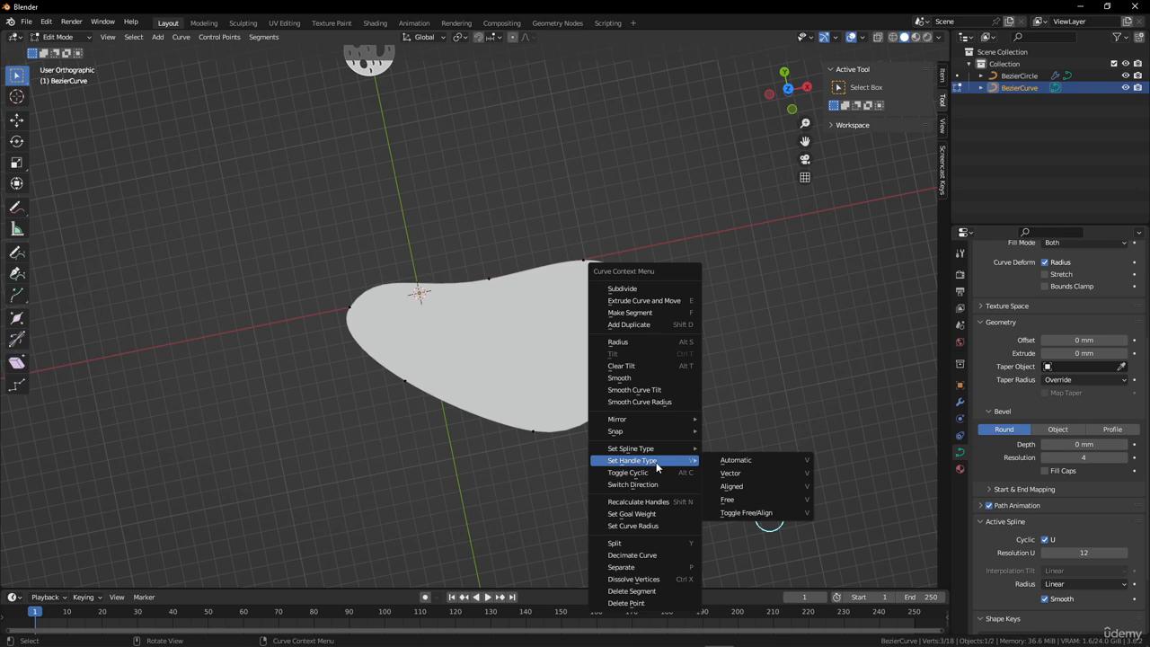
scroll(657, 341, up, 4)
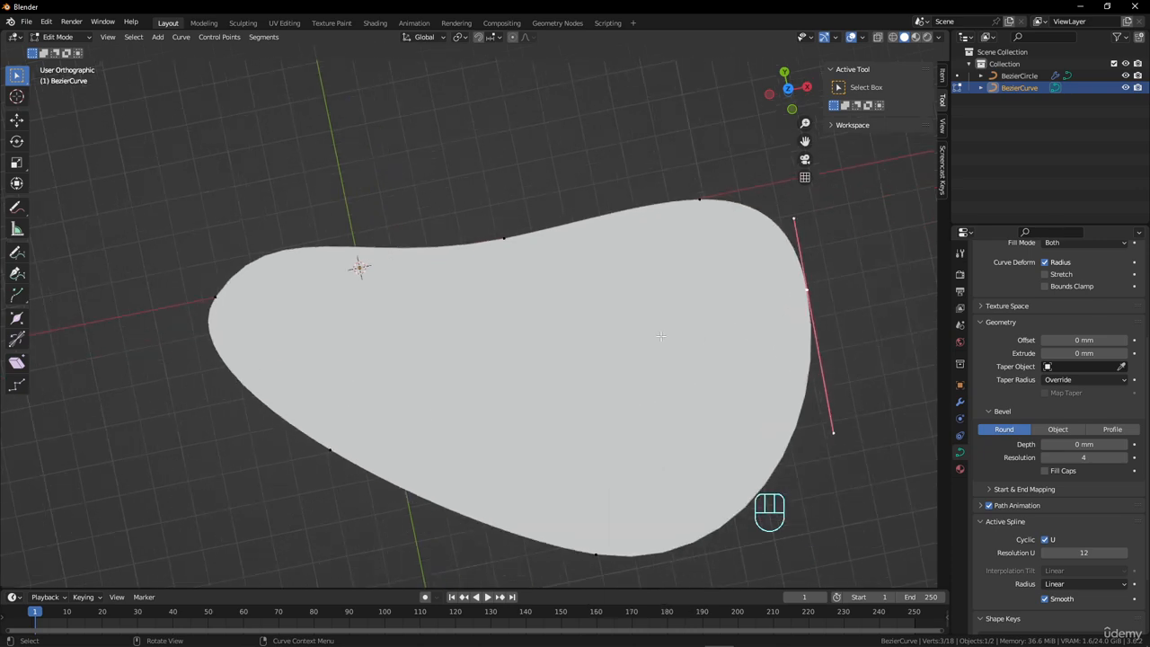
scroll(701, 301, down, 2)
shift+middle_drag(703, 297, 630, 296)
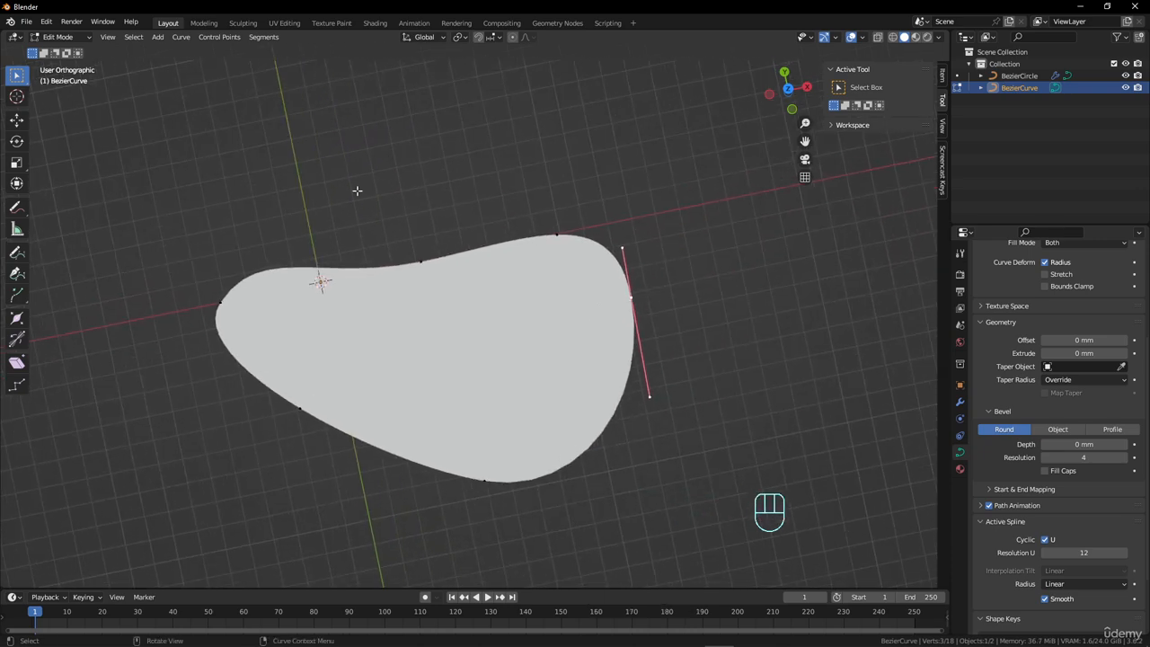
Try moving the right-hand control point together with its handles, and cancel the move.
key(g)
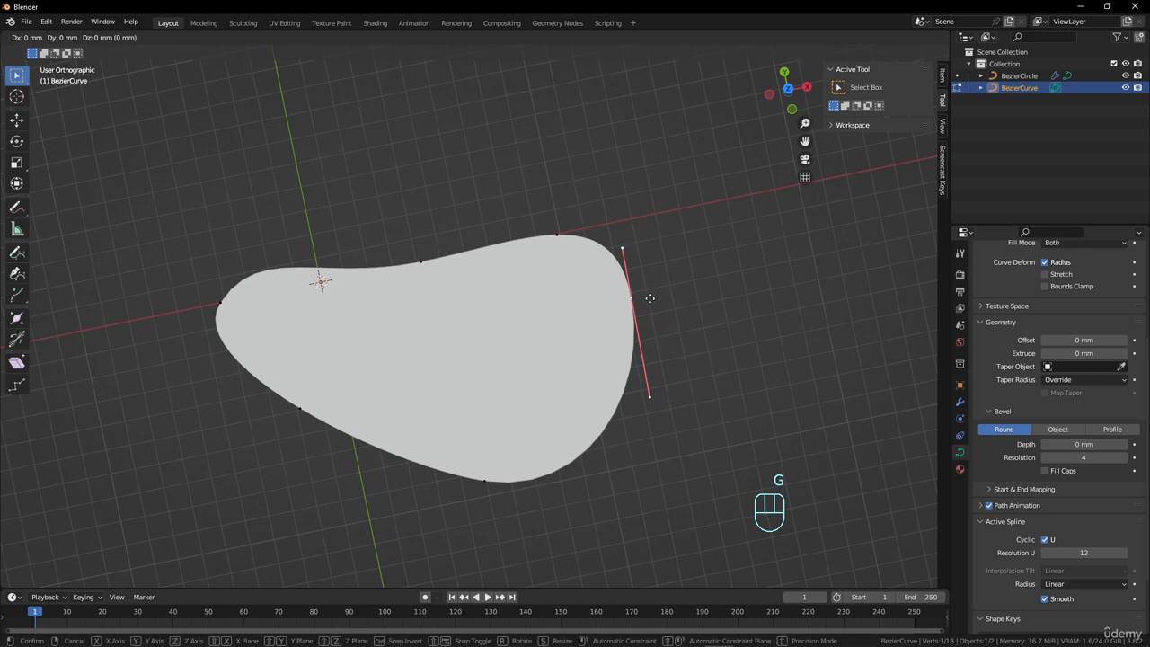
right_click(658, 292)
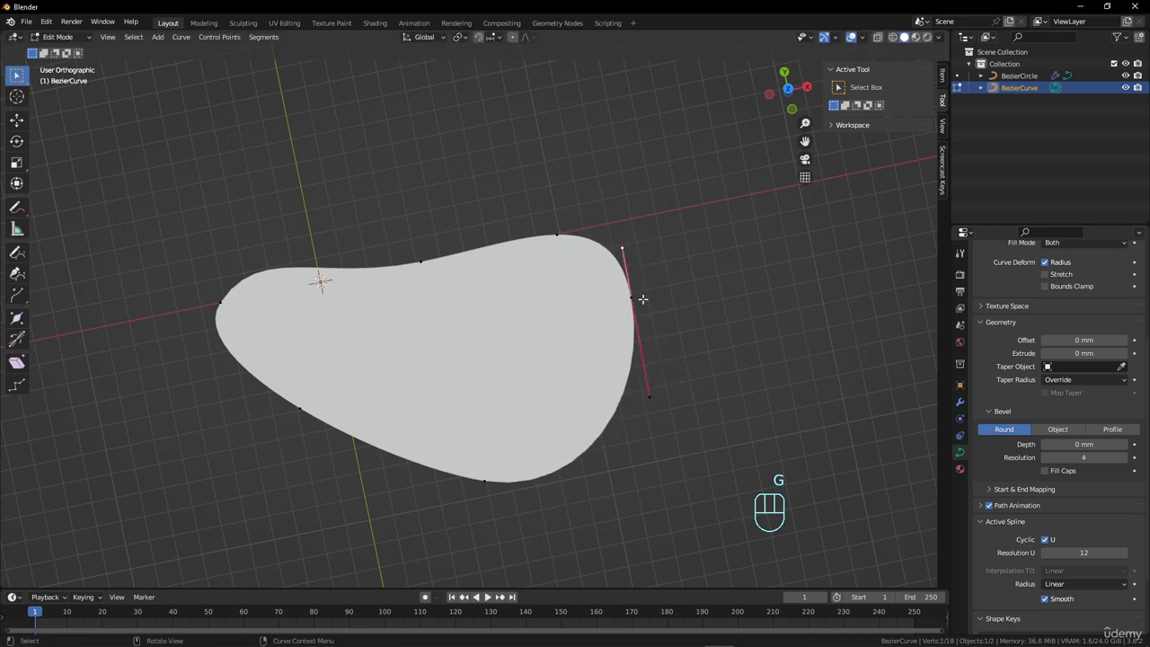
click(636, 297)
key(g)
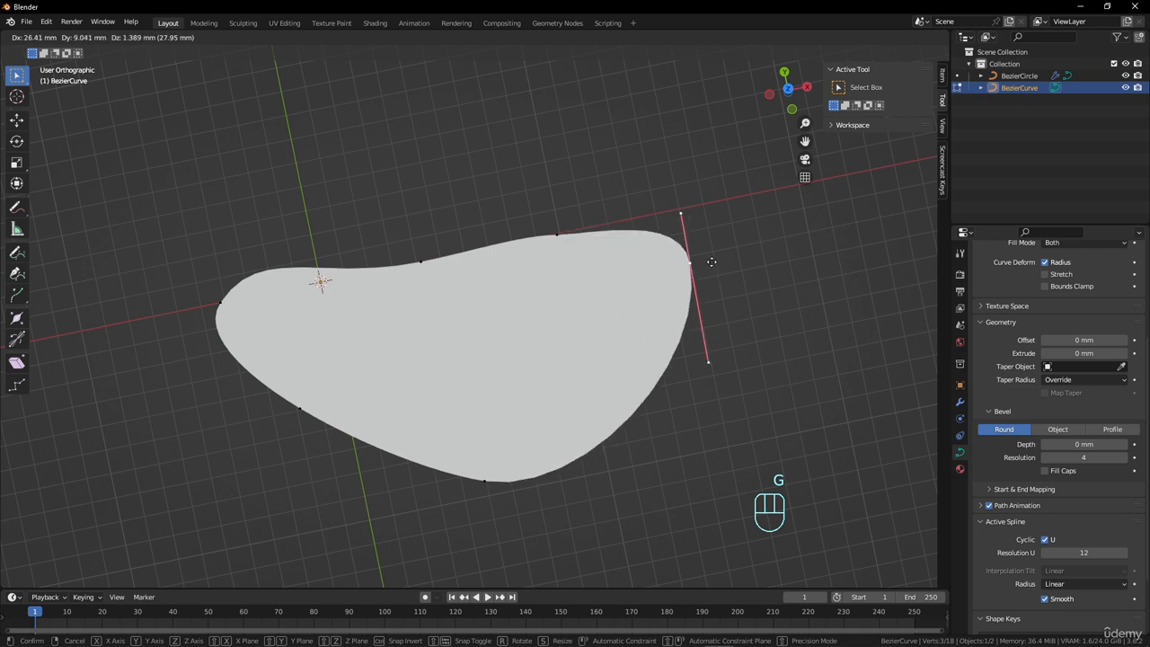
right_click(696, 295)
Try out the right-hand point's two handles, shifting the lower one about -1.9 mm in X and 17.4 mm in Y.
key(g)
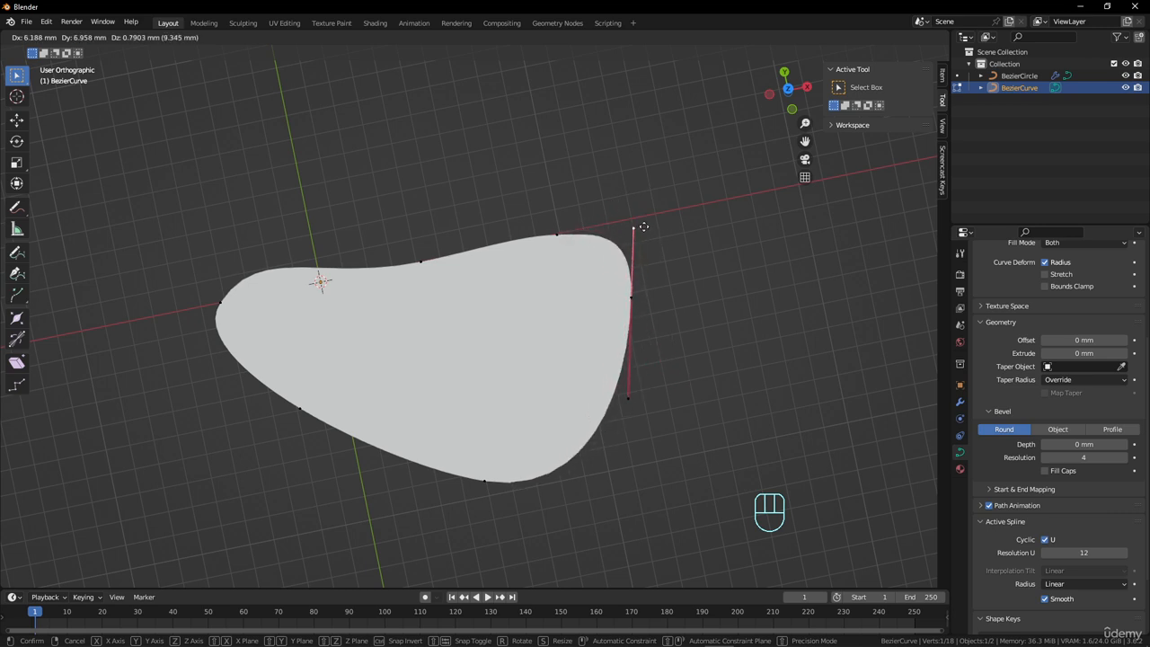
click(639, 365)
click(649, 395)
key(g)
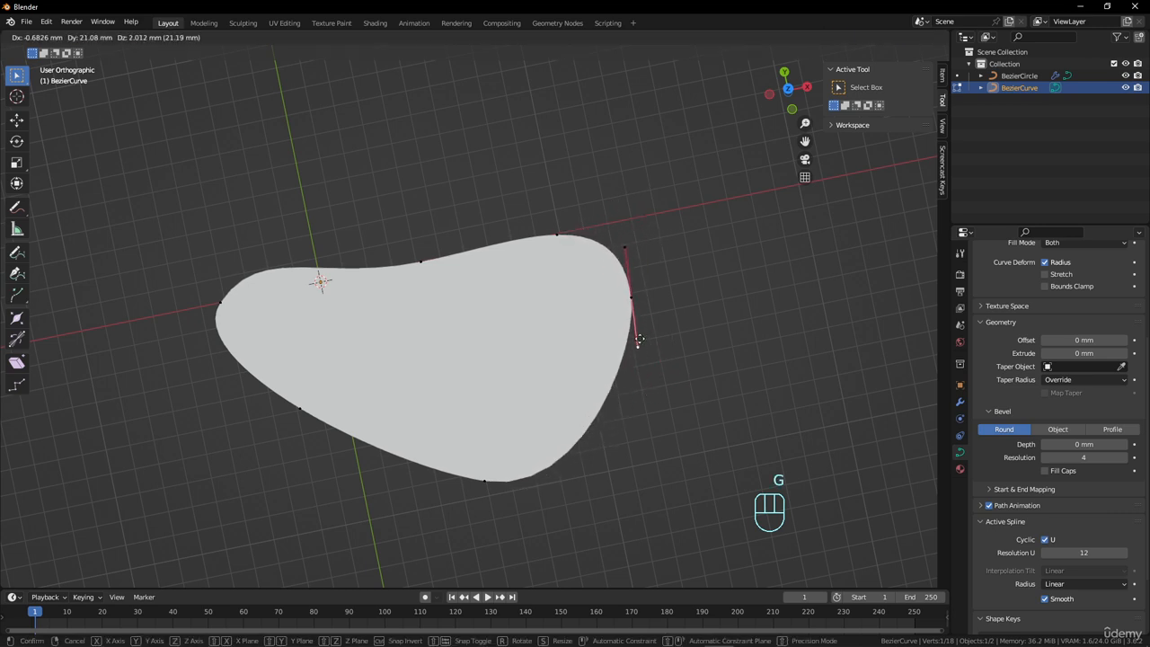
click(638, 354)
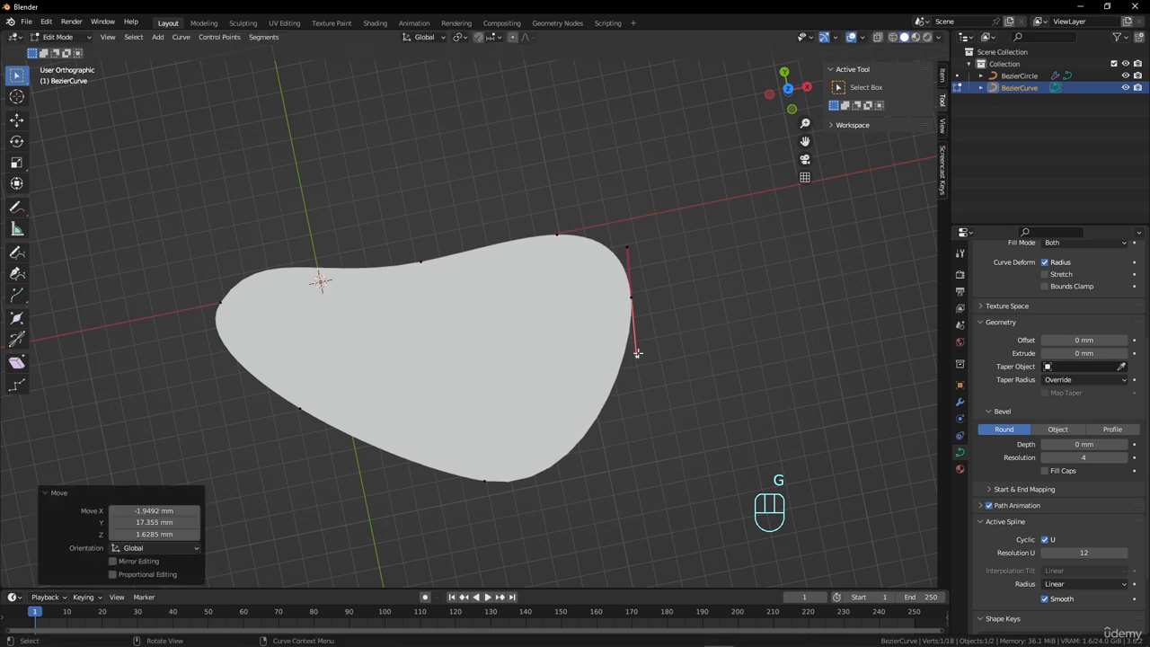
Set the handle type of the shape's right-hand control point to Vector.
click(646, 299)
right_click(664, 313)
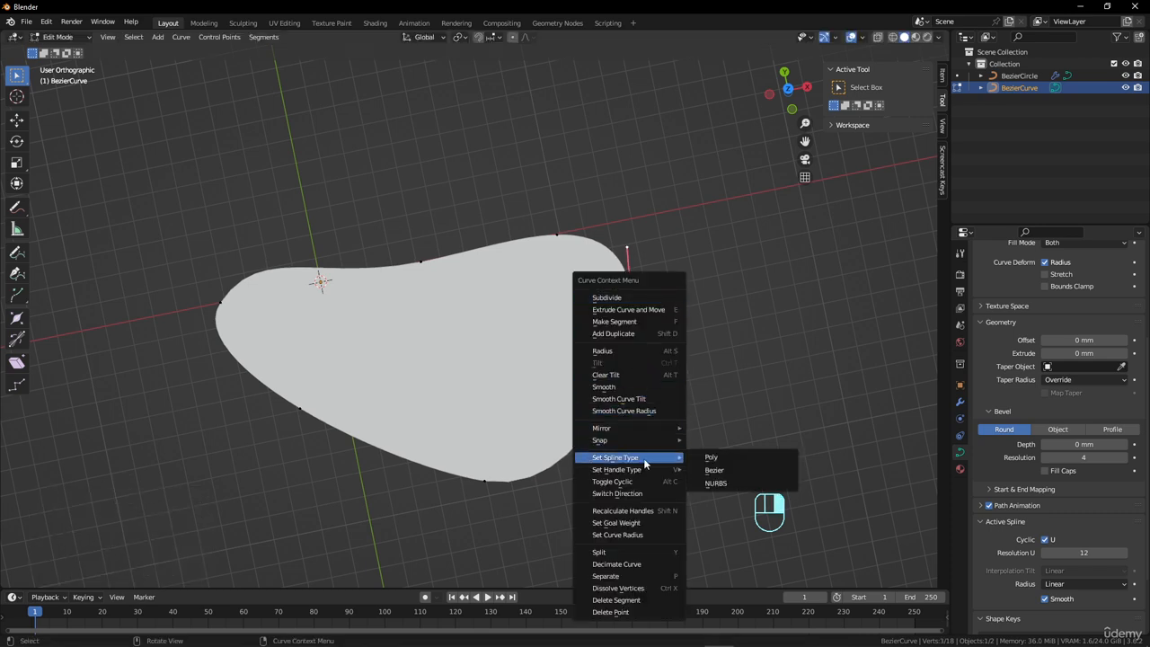
mouse_move(644, 471)
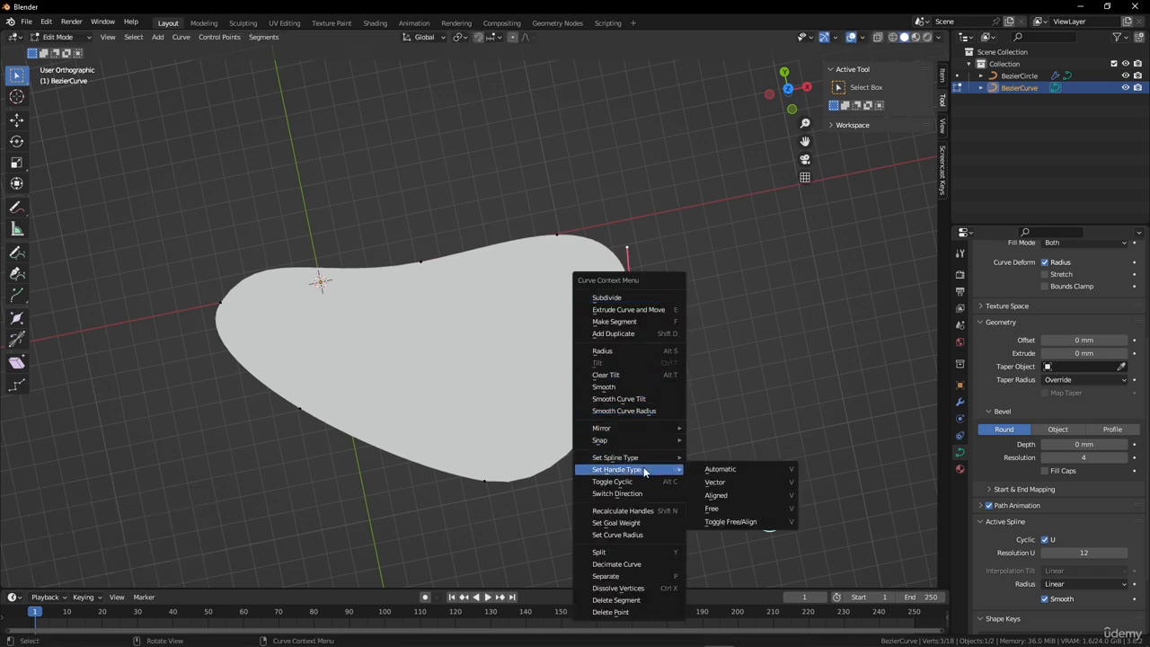
click(724, 483)
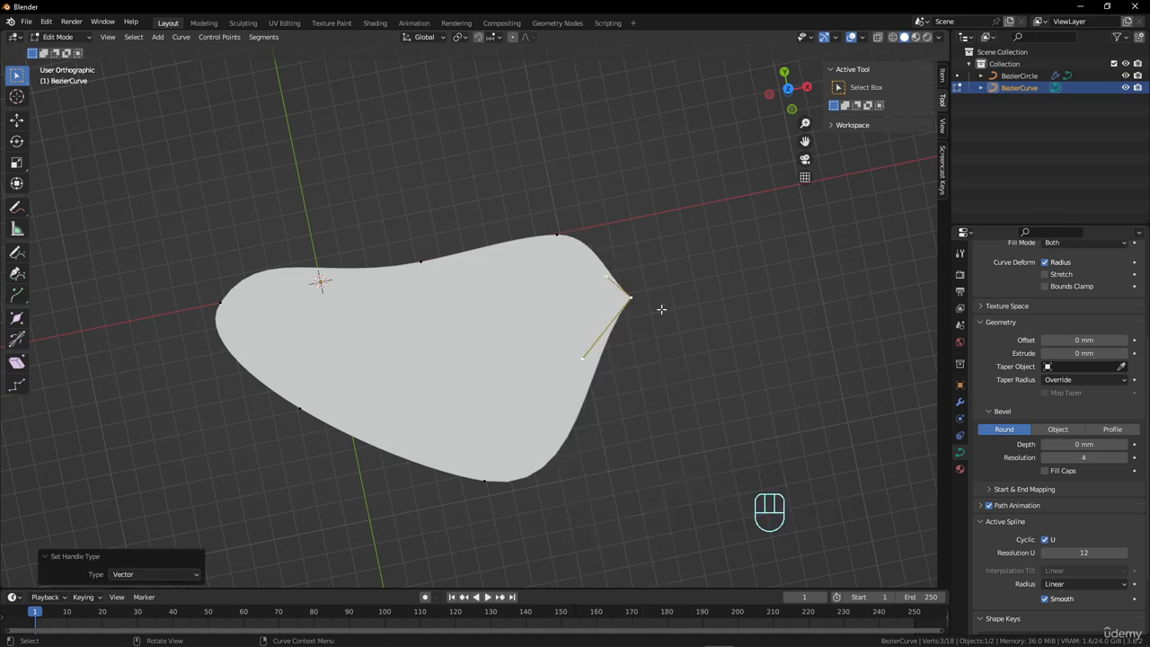
Set the handle type of the subdivided point on the shape's upper edge to Vector.
click(560, 238)
right_click(561, 238)
mouse_move(561, 236)
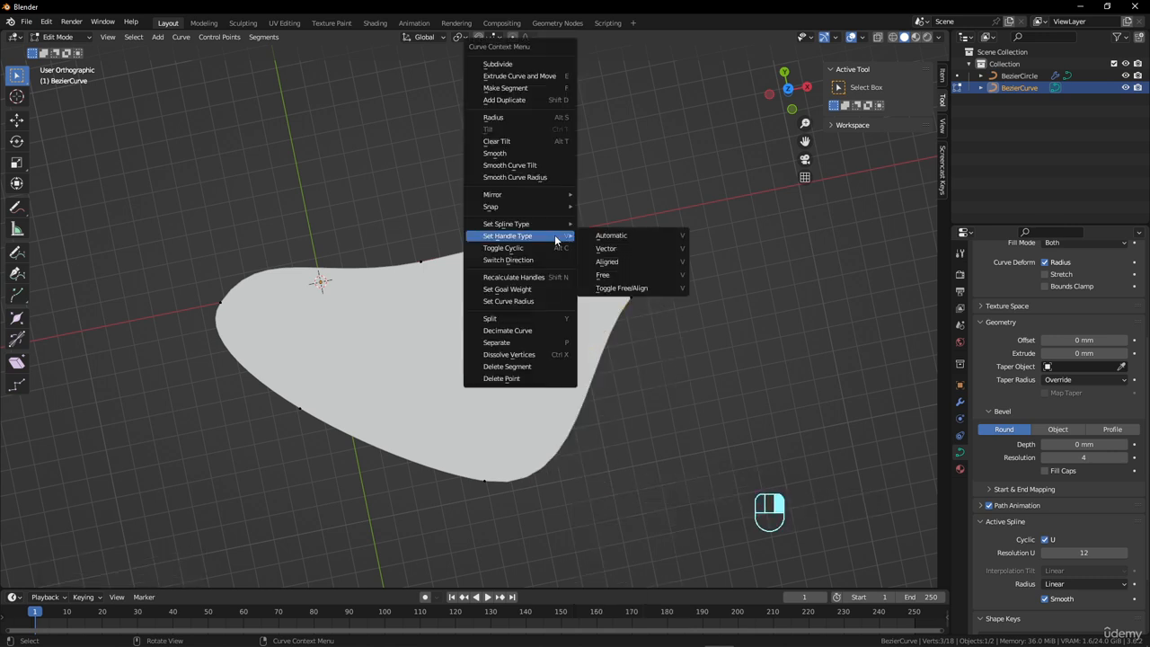
click(607, 248)
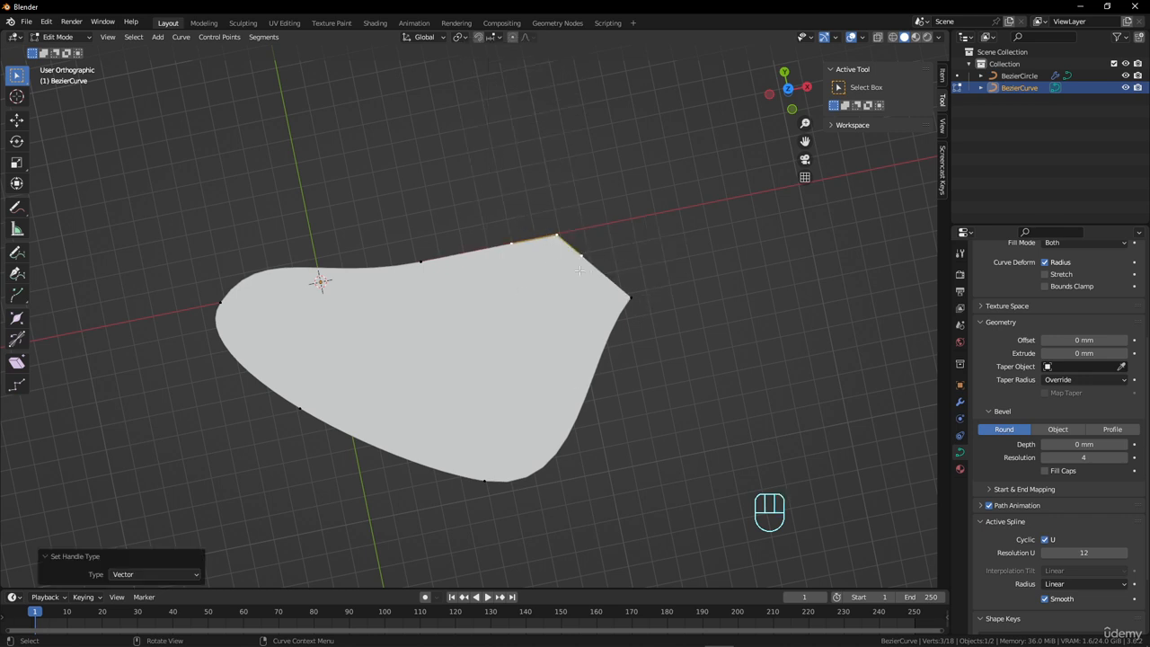
Set the handle type of the shape's lowest control point to Vector, then try moving the point and cancel the move.
click(488, 484)
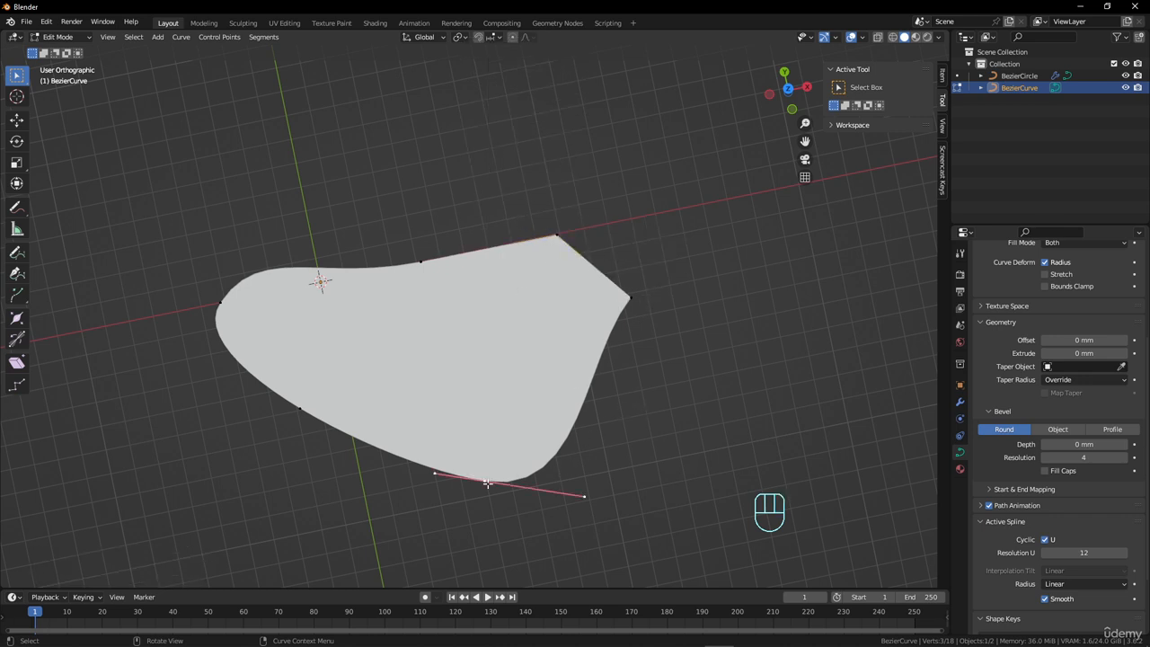
right_click(487, 483)
mouse_move(481, 473)
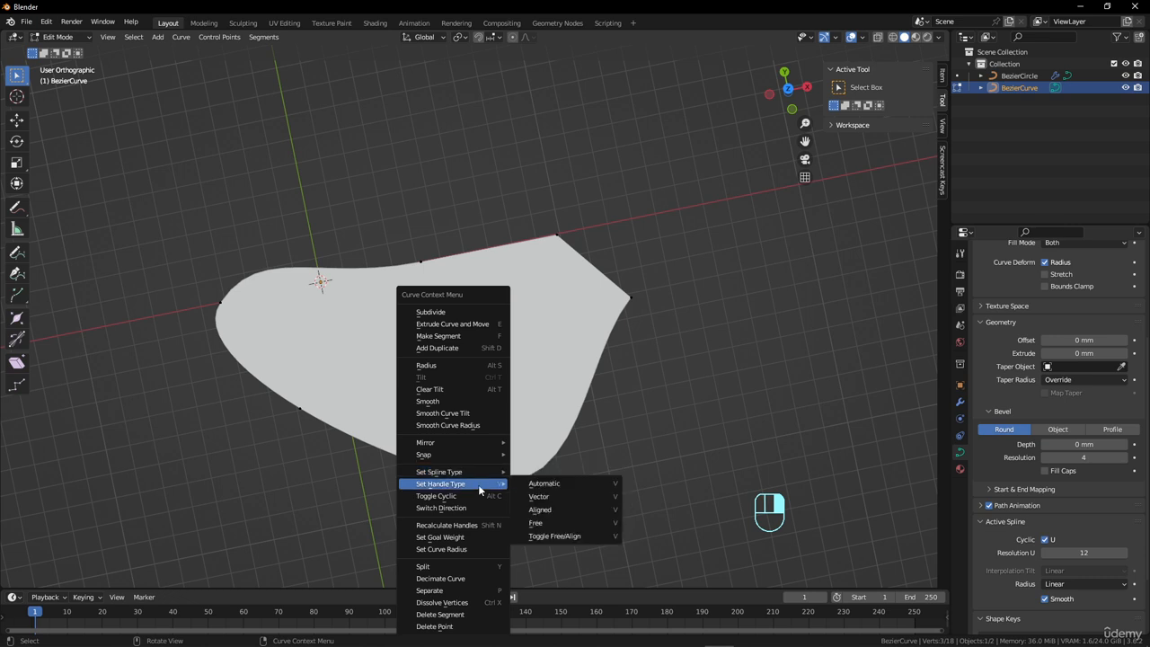
click(537, 496)
key(g)
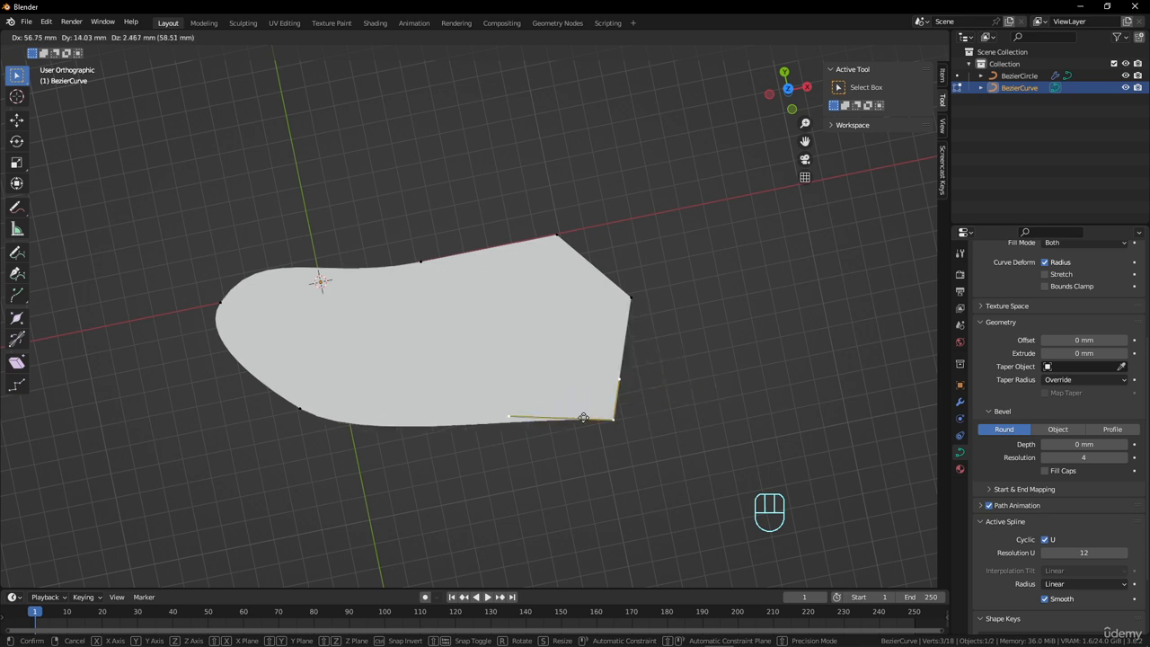
right_click(647, 395)
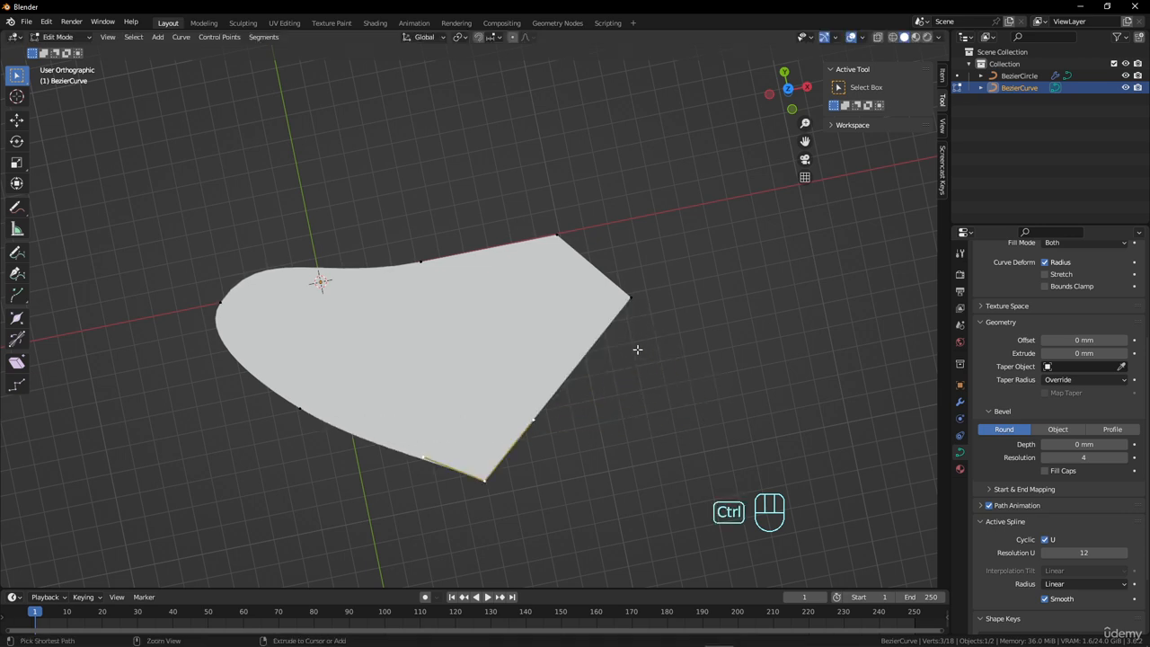
Undo the Vector handle changes made to the shape's control points.
key(ctrl+z)
key(ctrl+z)
key(ctrl+z)
key(ctrl+z)
key(ctrl+z)
key(ctrl+z)
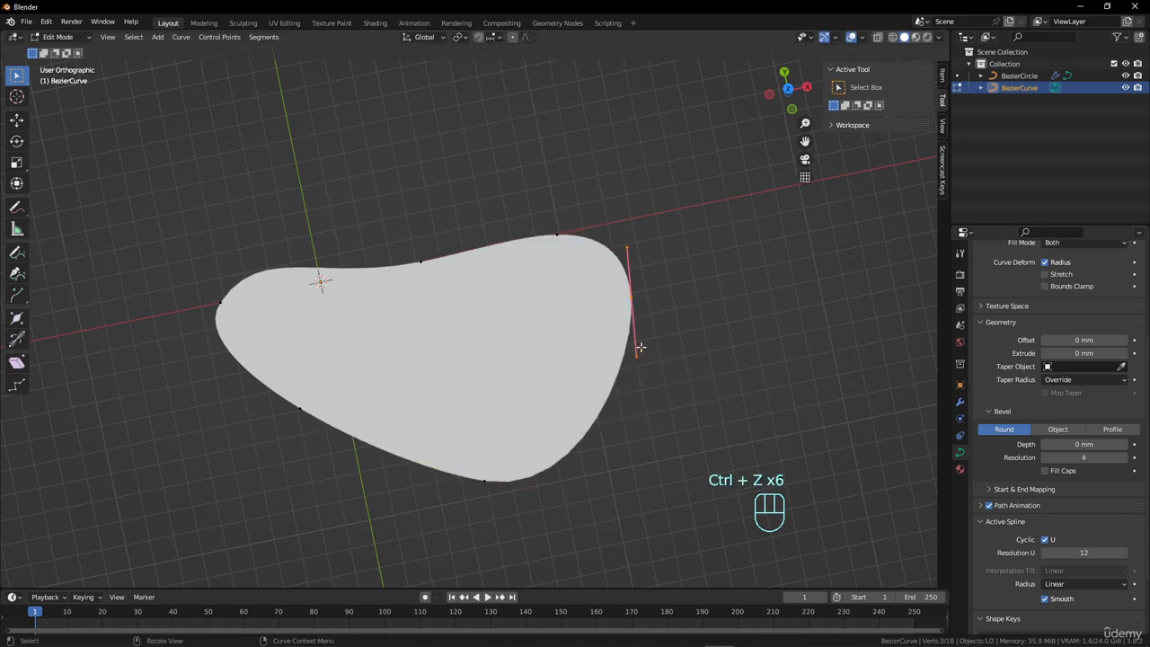
Set the handle type of the shape's lowest control point to Automatic.
click(490, 479)
scroll(485, 449, down, 4)
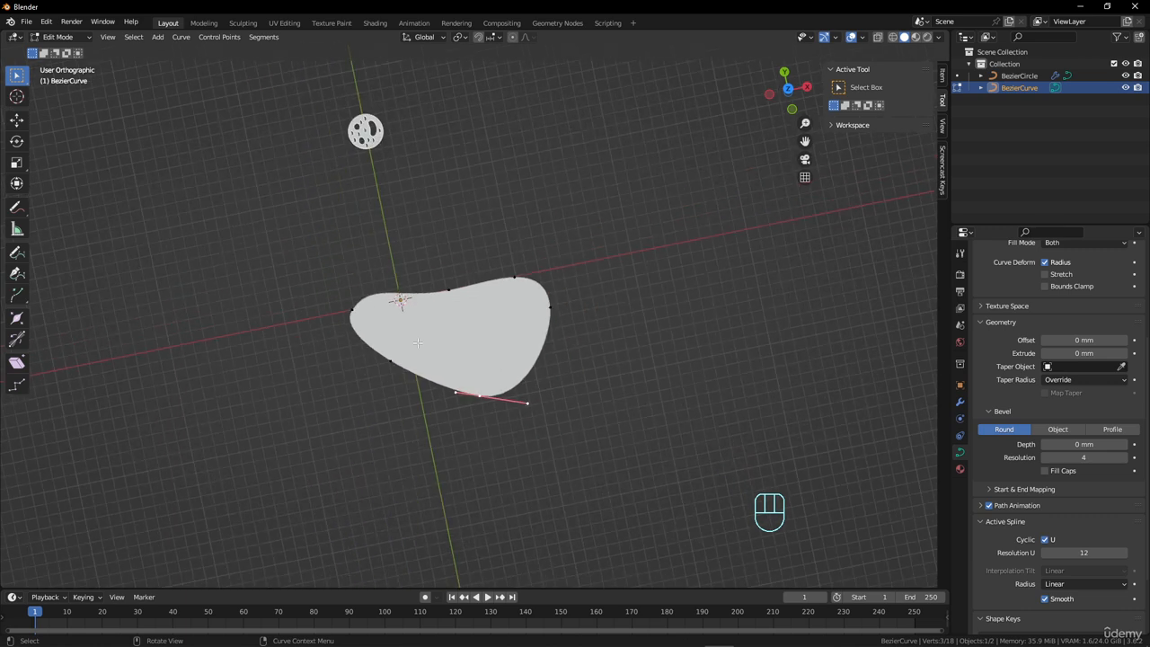
key(Tab)
click(366, 144)
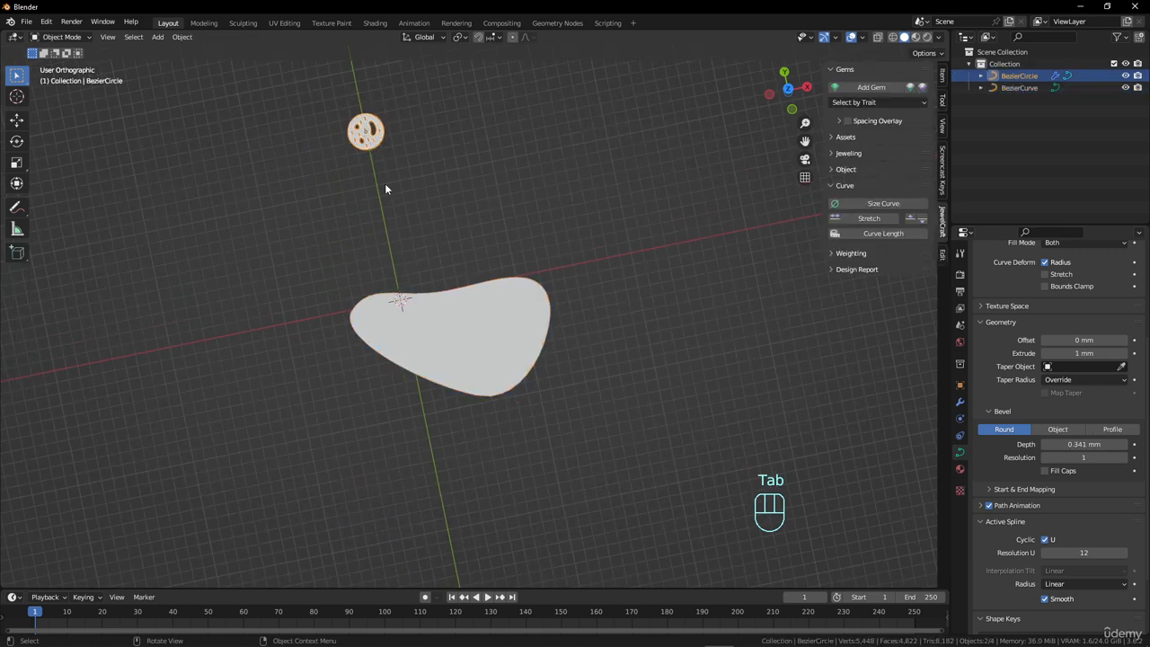
click(478, 301)
key(Tab)
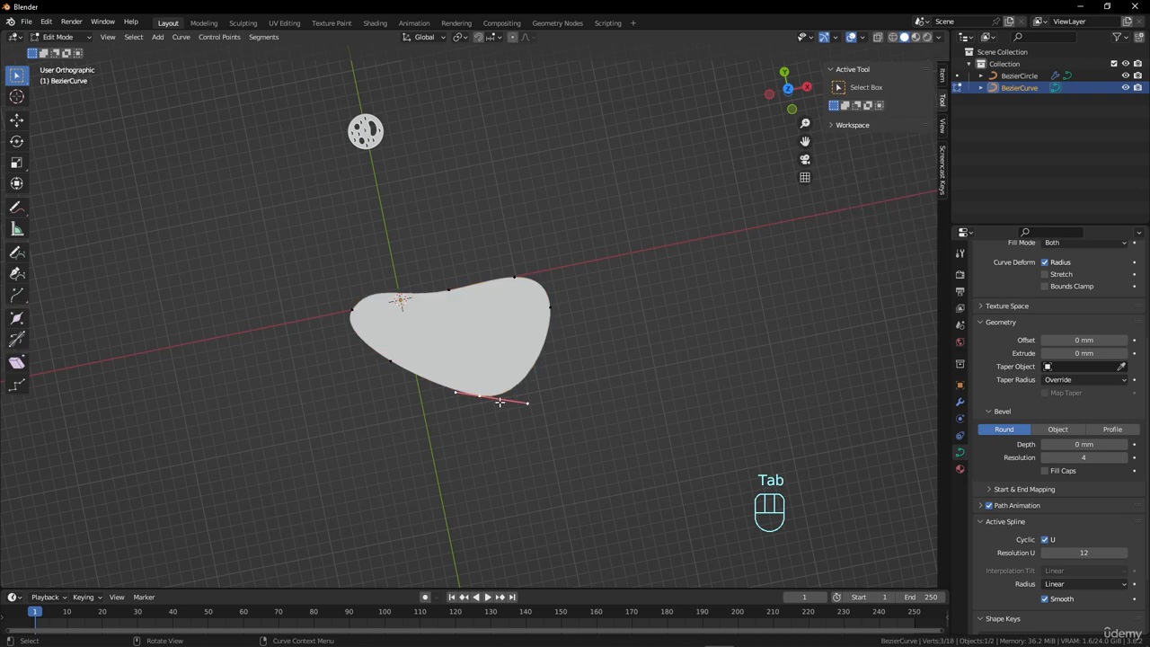
right_click(478, 395)
mouse_move(480, 397)
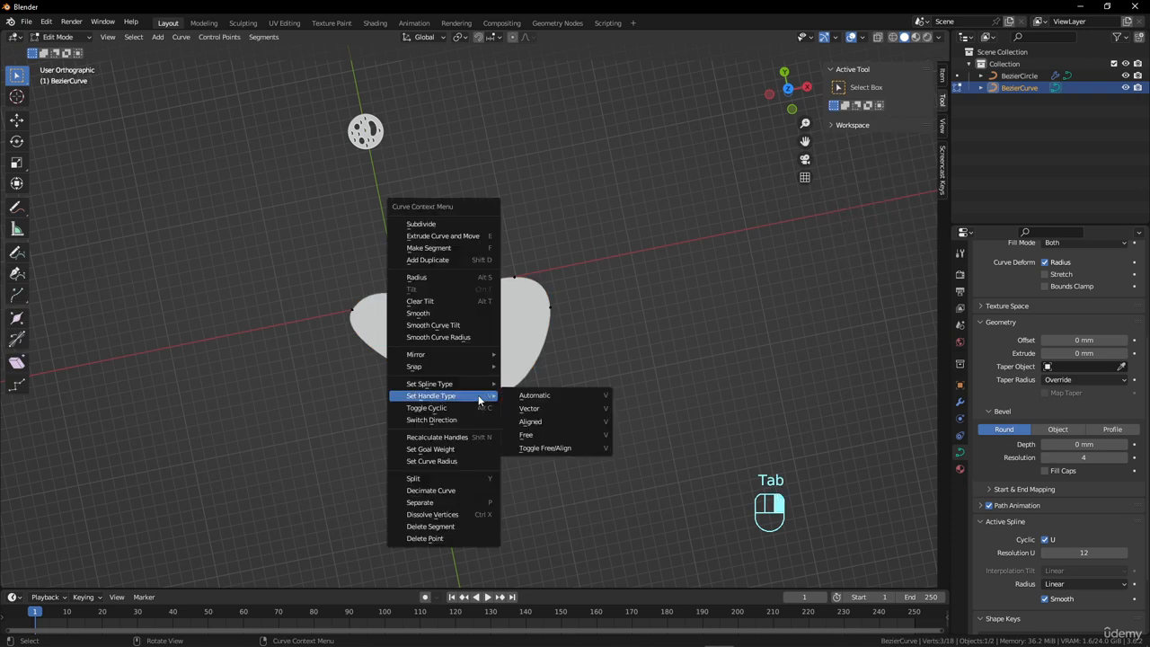
click(545, 399)
scroll(566, 359, up, 4)
scroll(568, 357, down, 2)
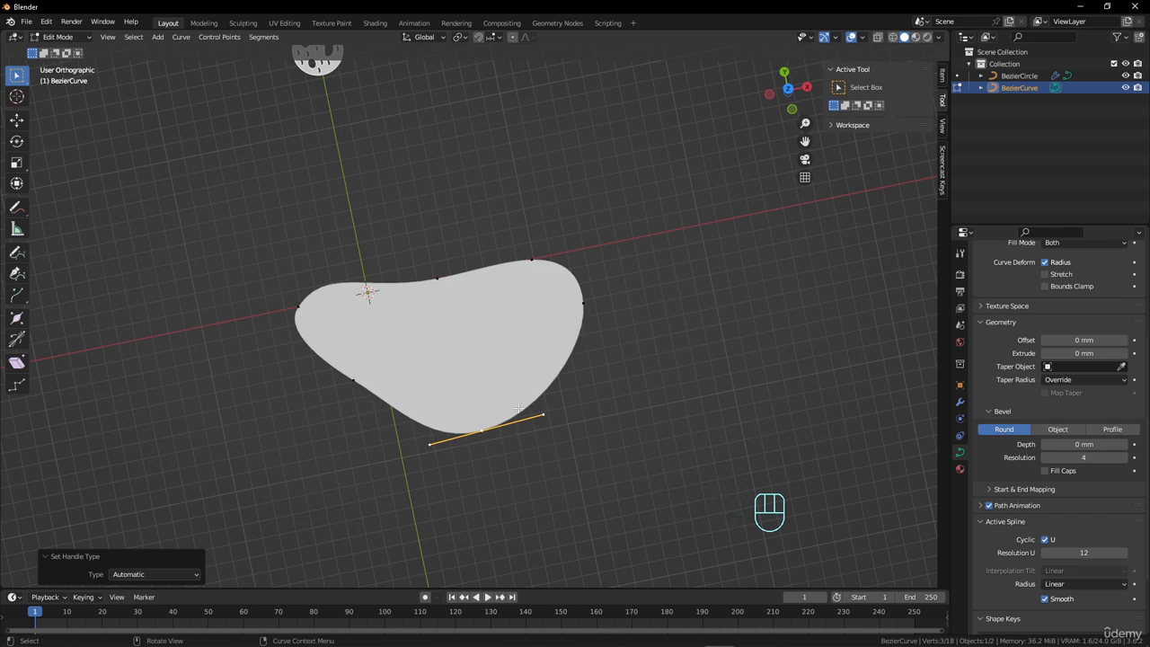
Try moving the lowest control point with its automatic handles, and cancel the move.
key(g)
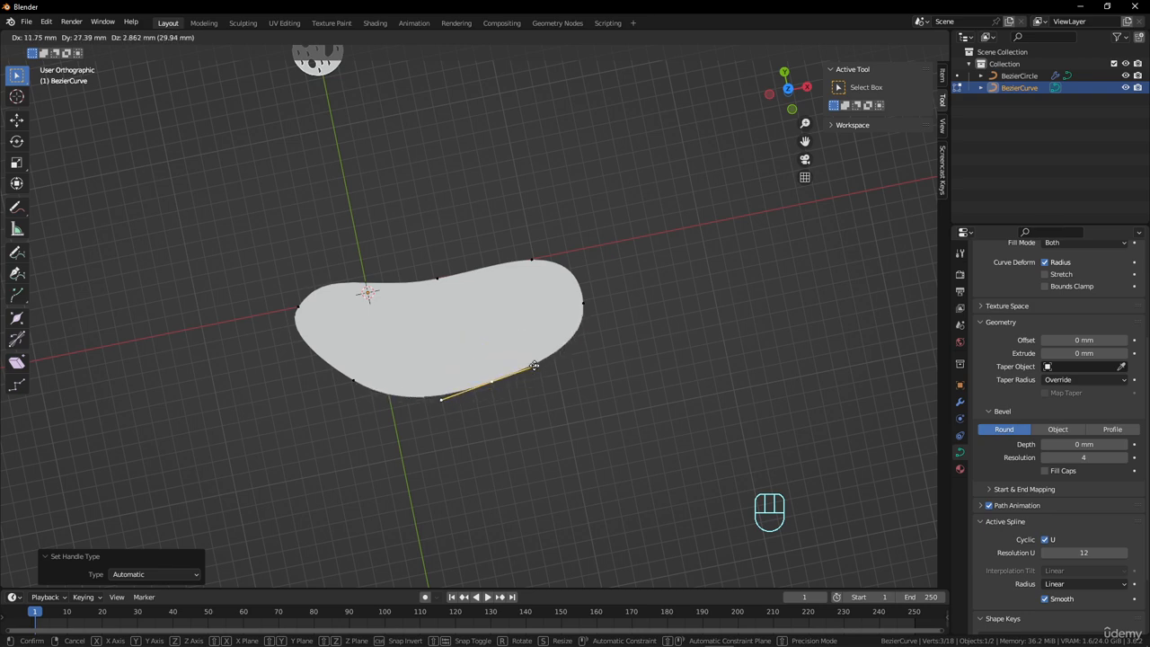
click(578, 404)
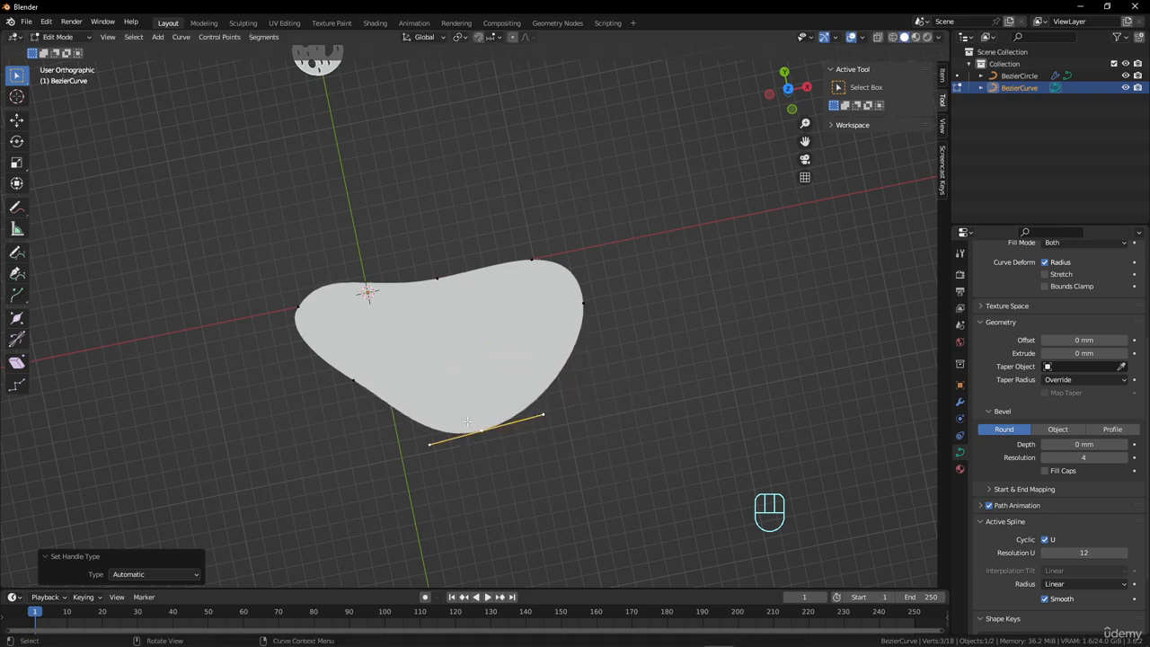
Set the handle type of the shape's right-hand control point to Free.
scroll(468, 422, up, 2)
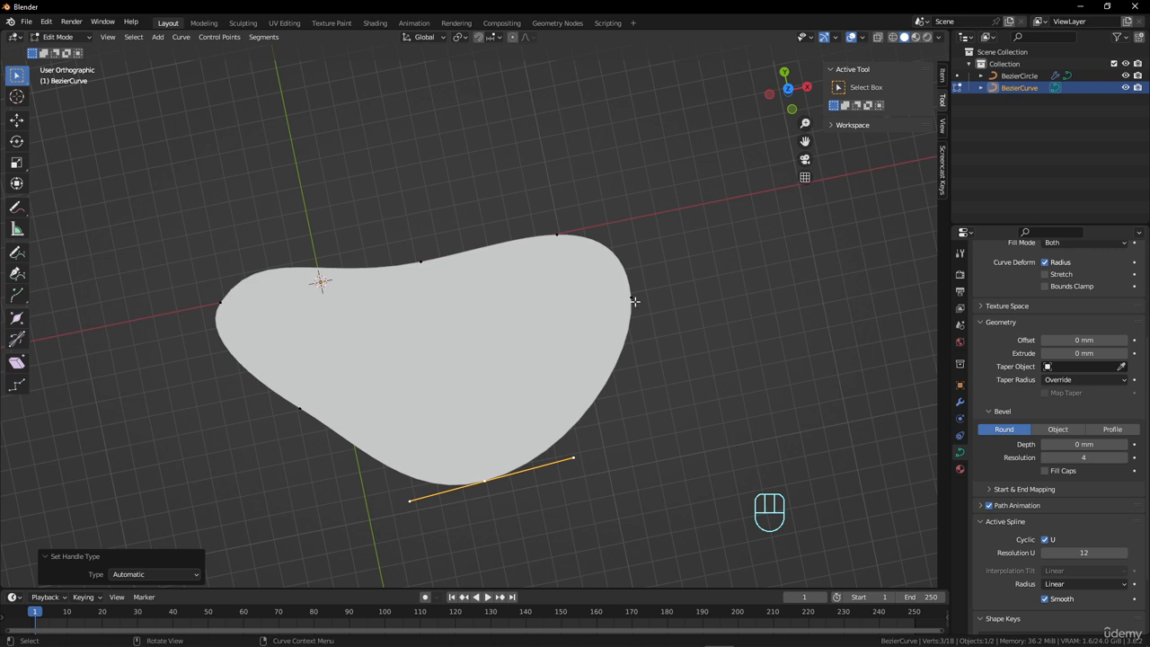
click(633, 299)
key(Tab)
key(Tab)
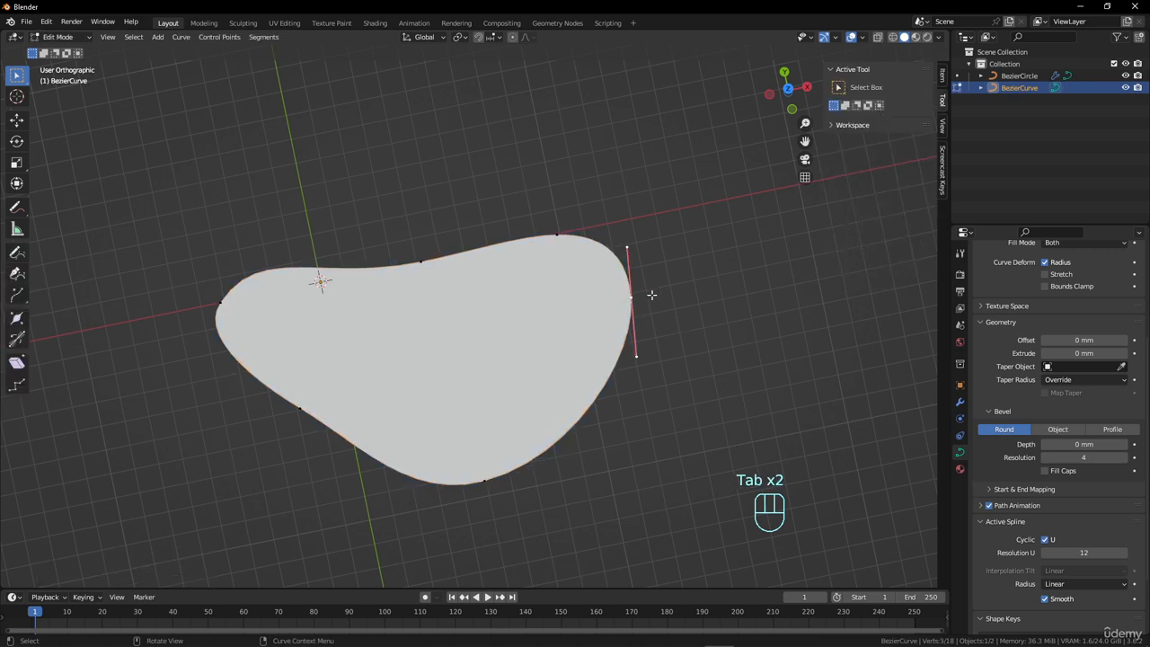
right_click(652, 295)
mouse_move(660, 294)
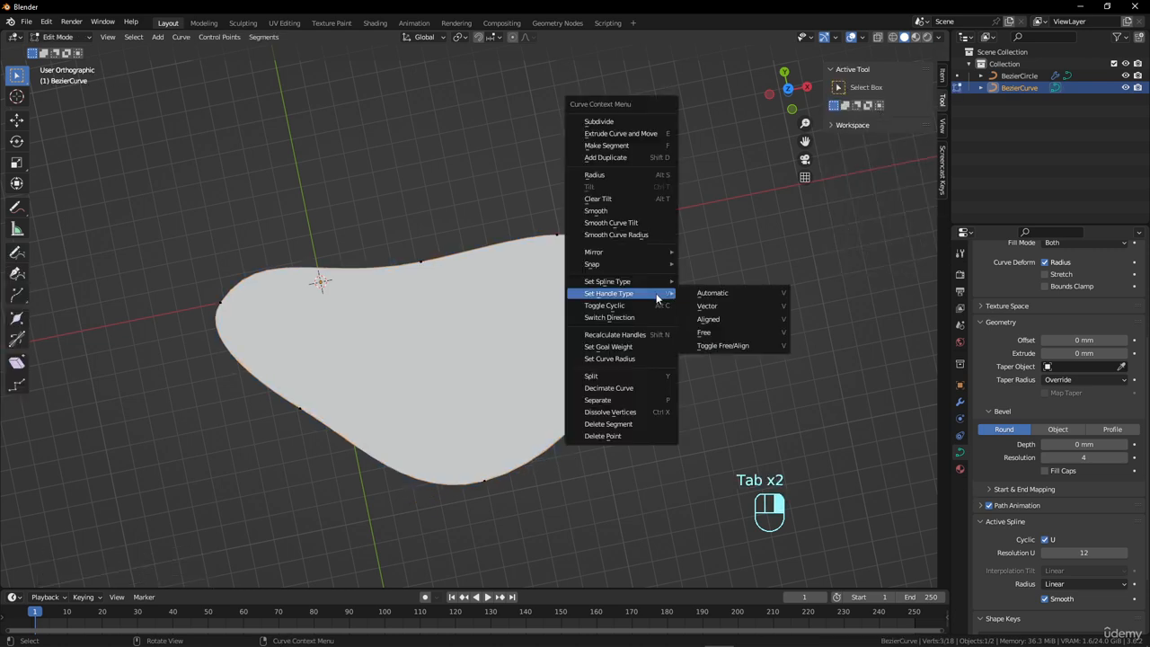
click(725, 333)
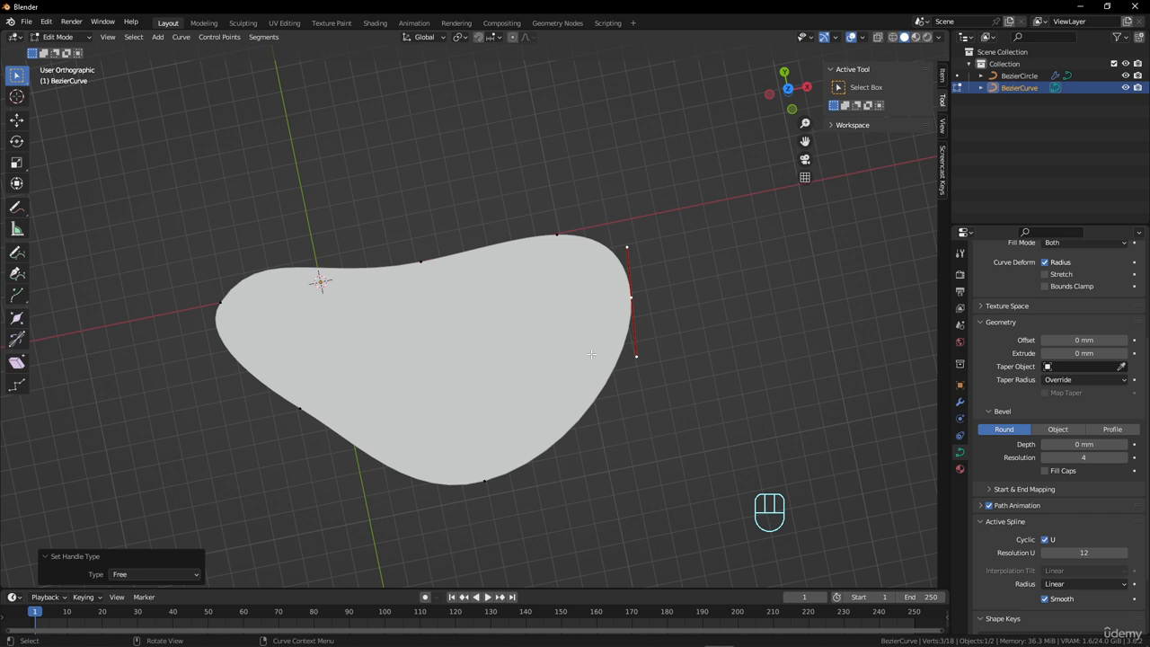
Move the right-hand point's upper and lower handles inward one at a time to form a pointed tip.
click(631, 241)
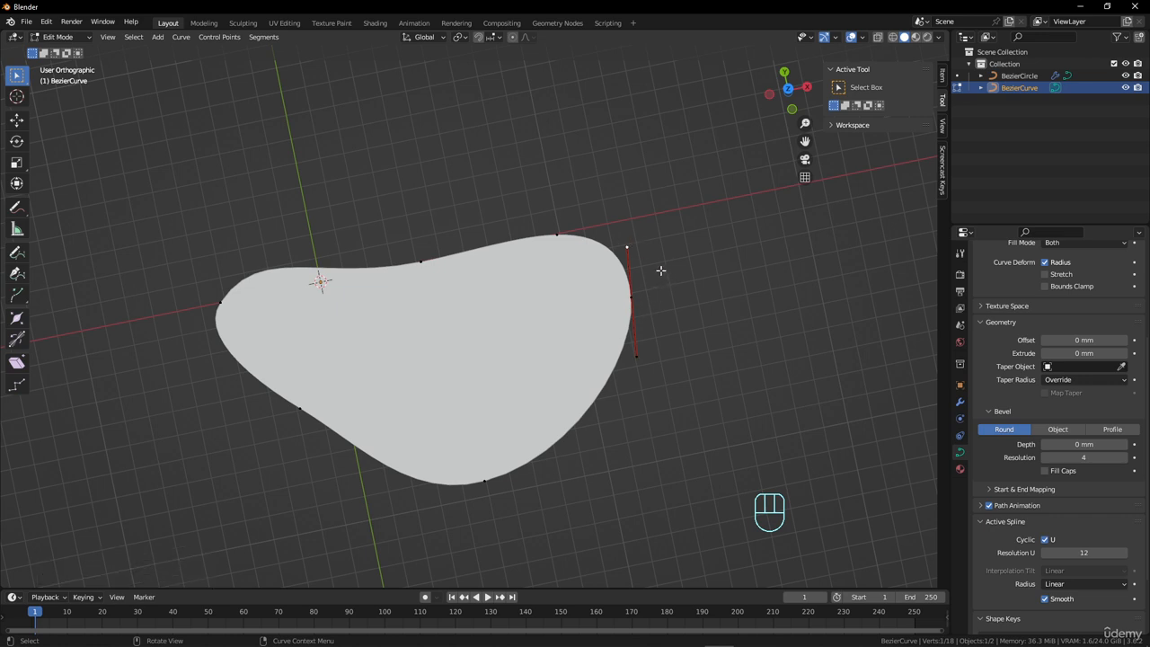
key(g)
click(629, 341)
click(644, 361)
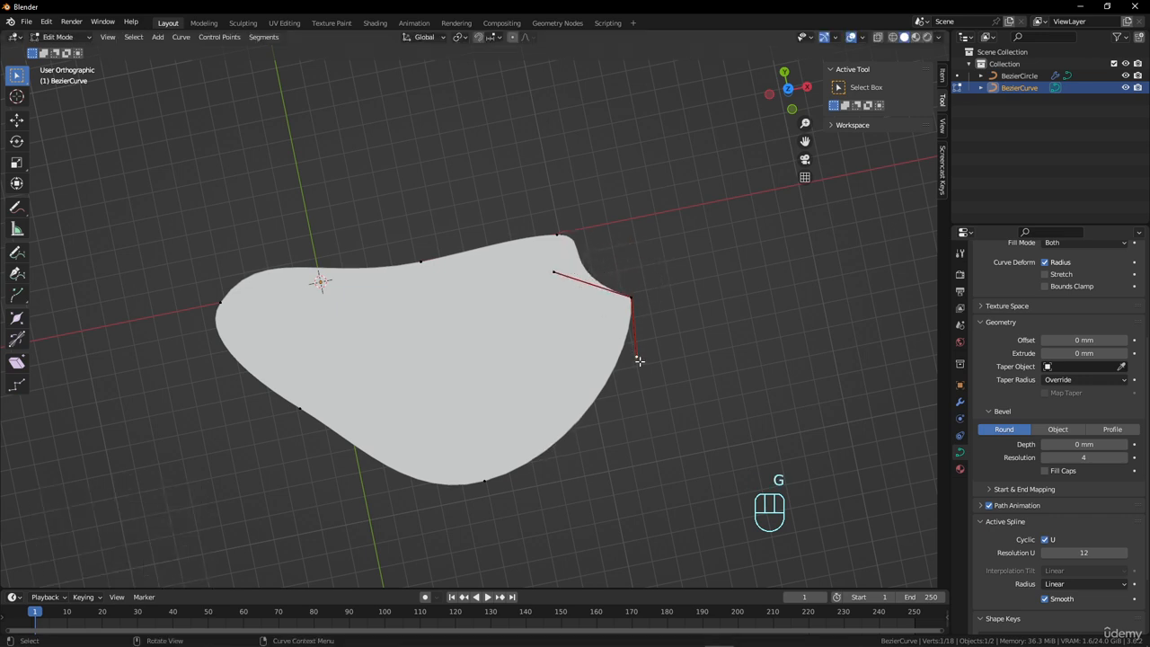
key(g)
click(585, 339)
Move the right-hand point with its handles about 22.3 mm in X and -3.8 mm in Y, and rotate it about -95.3°.
click(634, 298)
key(g)
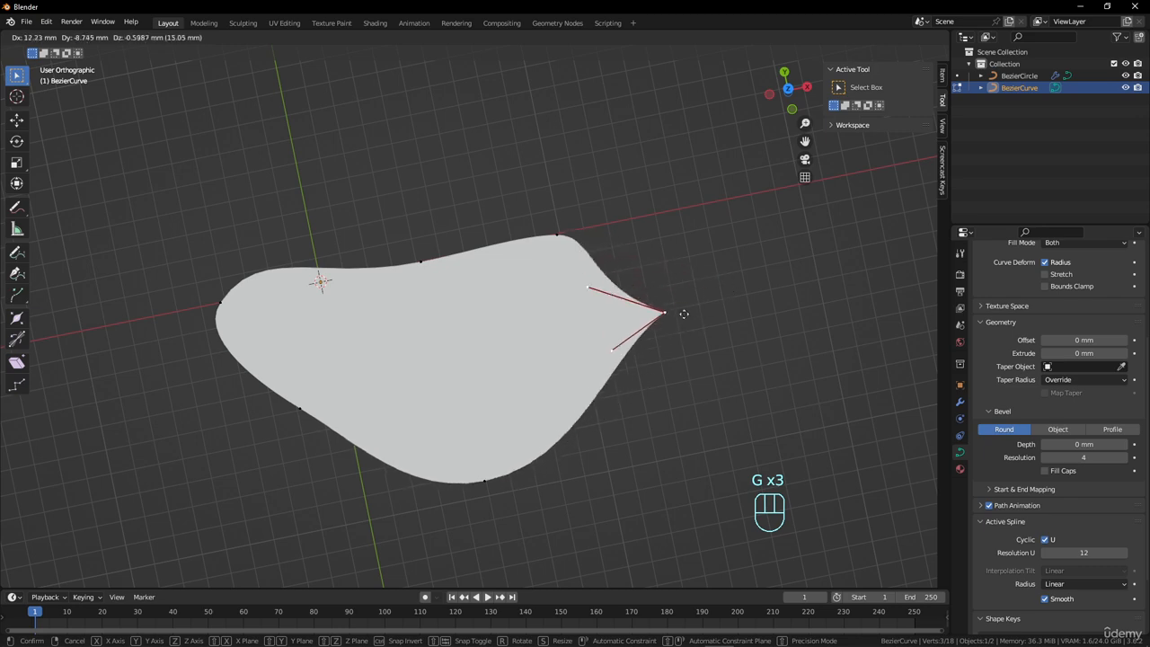
click(689, 294)
key(r)
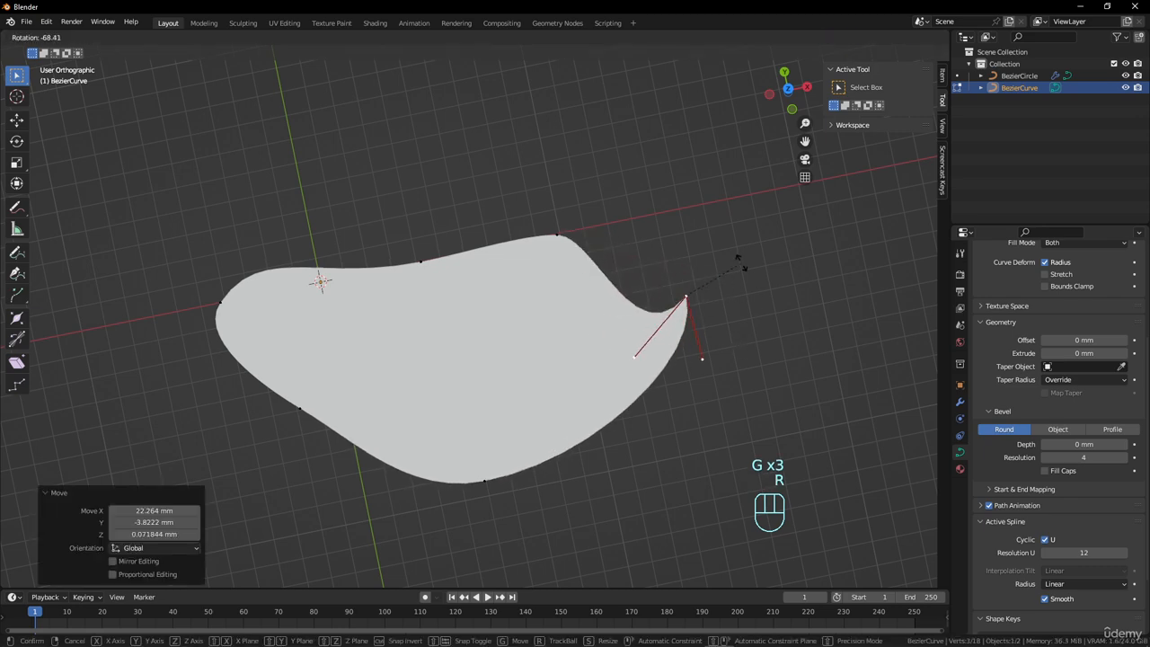
click(719, 241)
Move the rotated tip point outward about 30.2 mm in X and 30.6 mm in Y.
scroll(540, 395, down, 4)
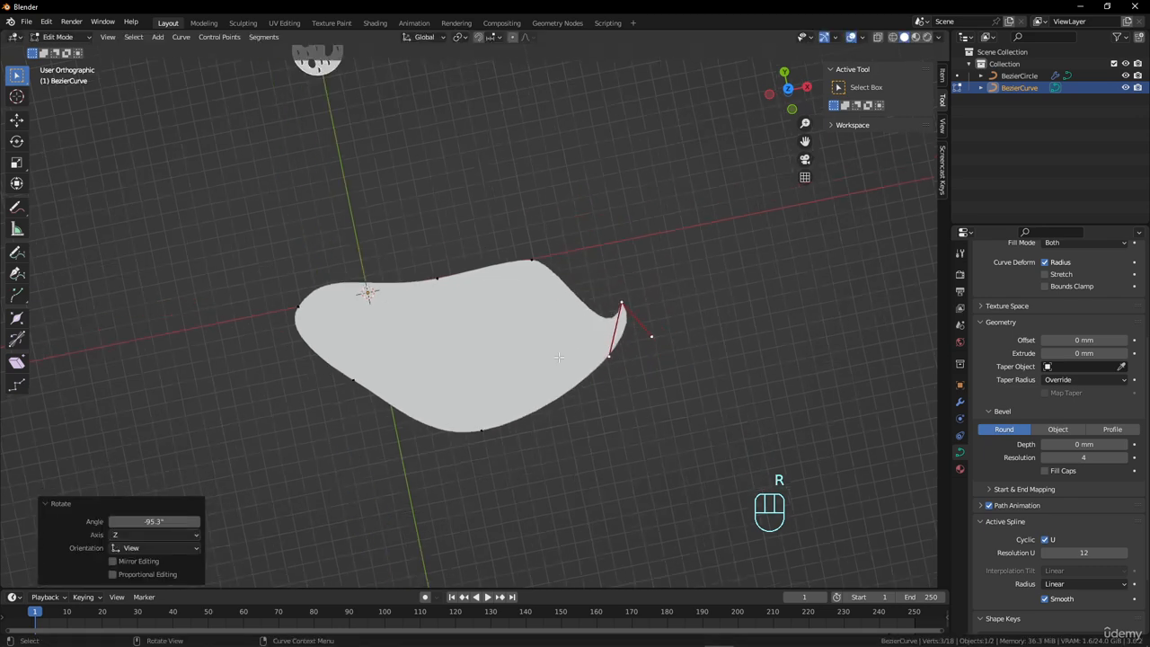
key(g)
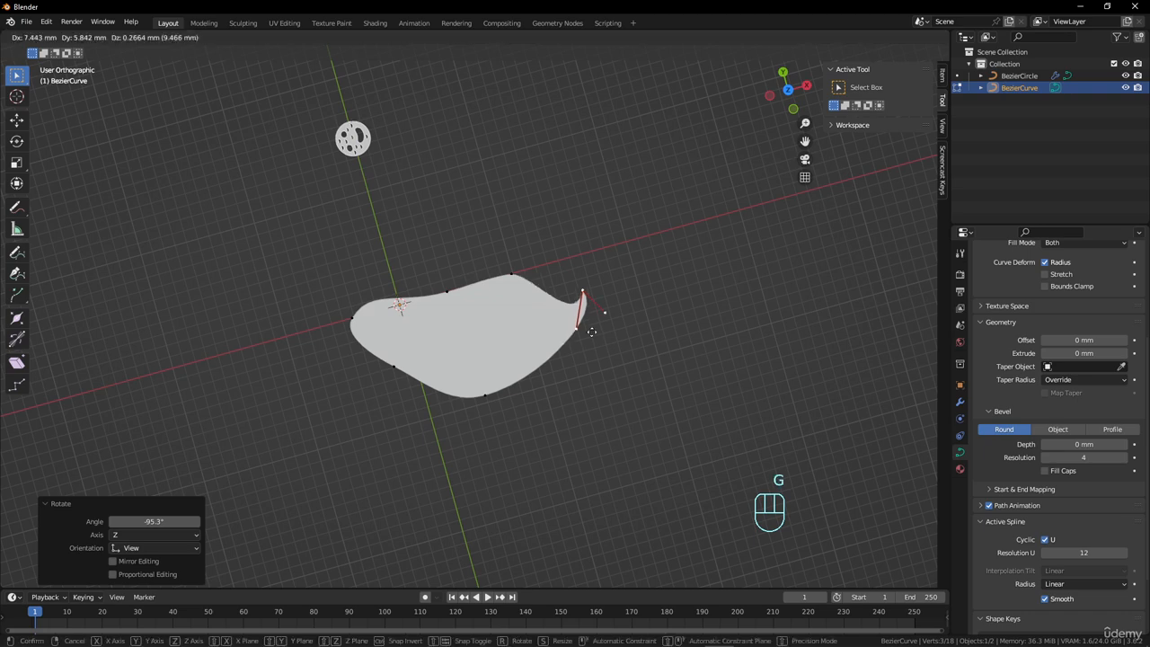
click(607, 301)
scroll(487, 340, up, 2)
Set the handle type of the tip point to Automatic.
middle_drag(487, 340, 556, 331)
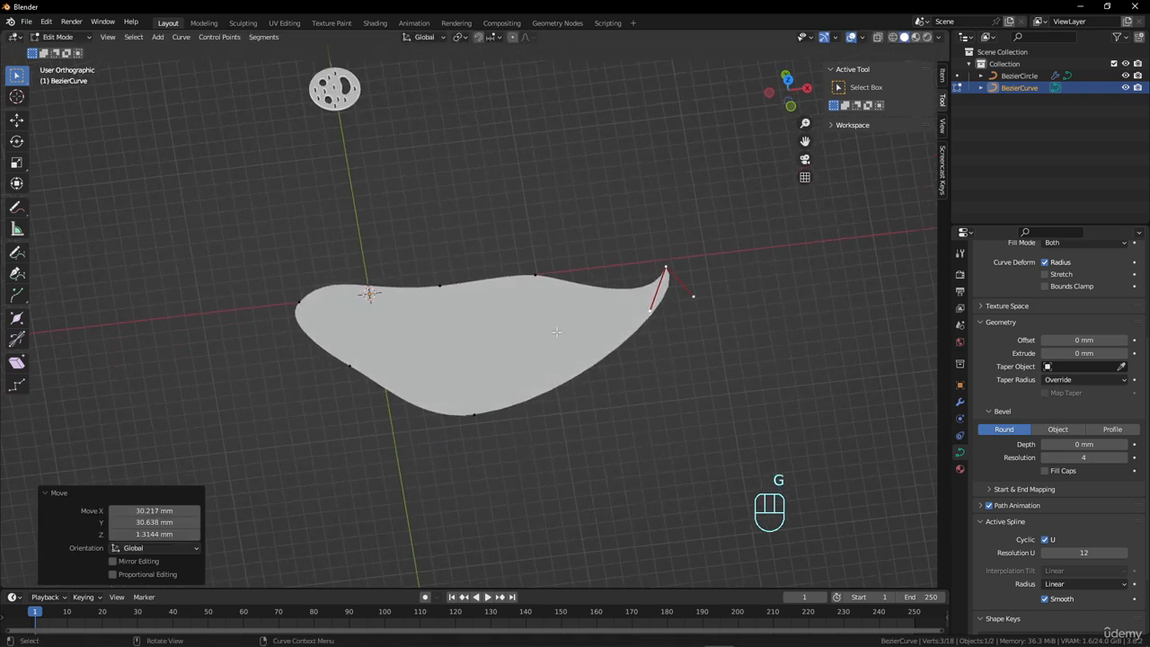
right_click(642, 262)
mouse_move(675, 262)
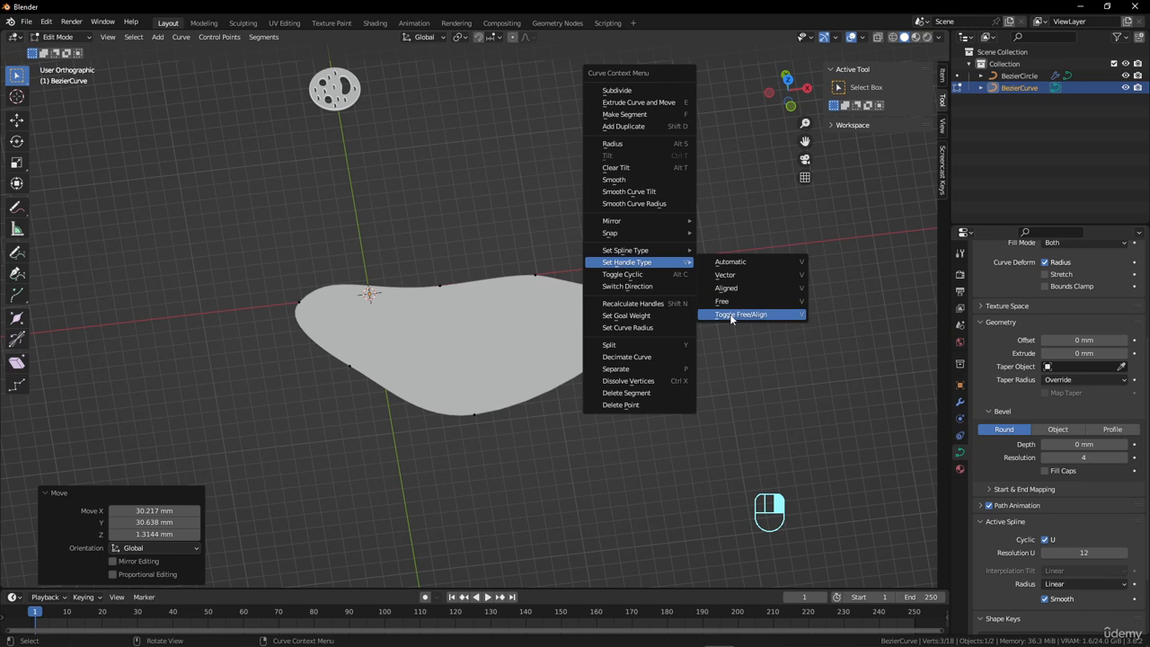
click(729, 262)
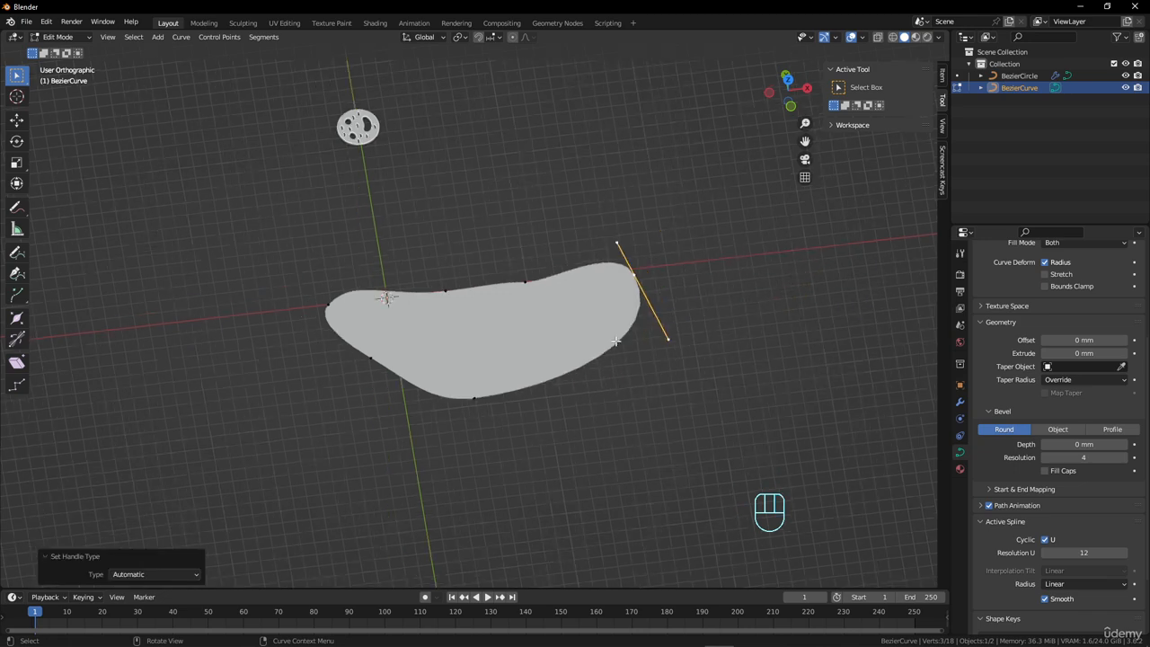
Give the curve a bevel depth of 0.089 mm and an extrusion of 1.59 mm, and inspect it from an angle.
scroll(608, 346, up, 2)
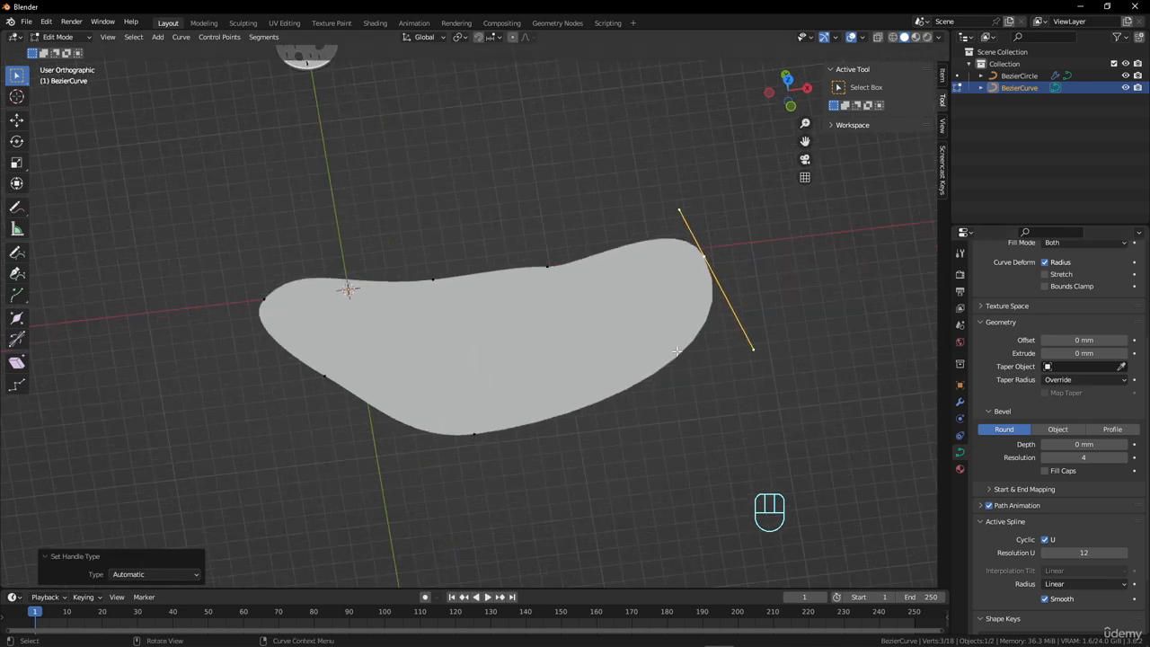
middle_drag(672, 391, 651, 333)
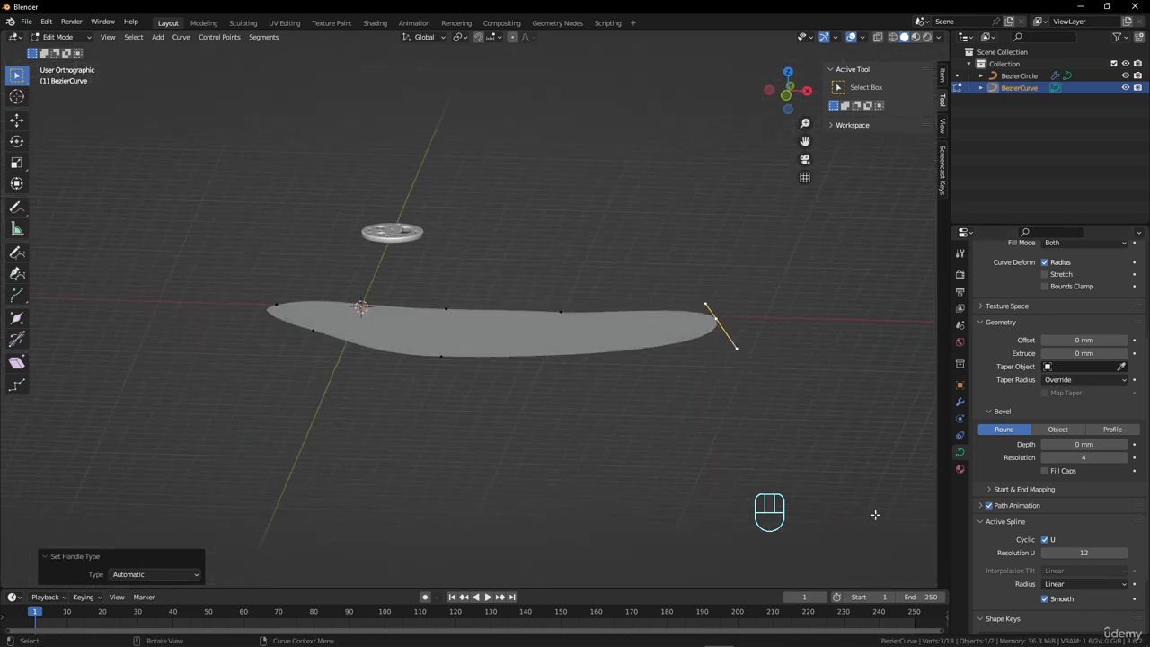
click(982, 522)
mouse_move(1084, 444)
mouse_down()
mouse_move(1095, 444)
mouse_move(1067, 431)
mouse_up()
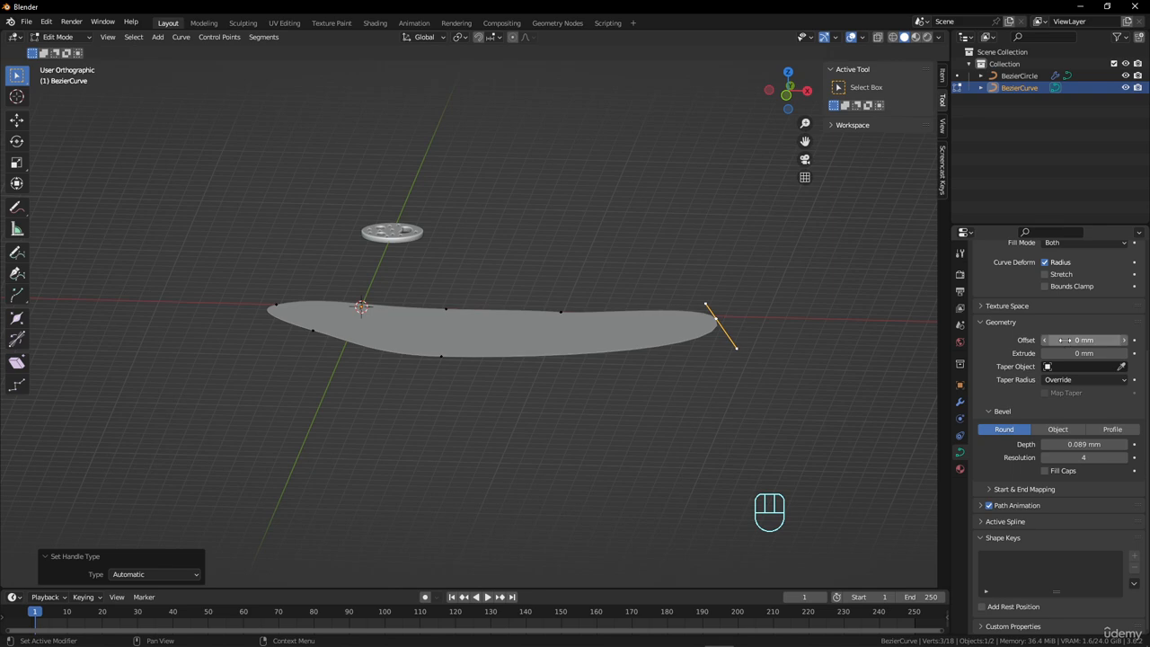
mouse_move(1084, 353)
mouse_down()
mouse_move(1097, 353)
mouse_move(1078, 353)
mouse_up()
middle_drag(503, 342, 399, 346)
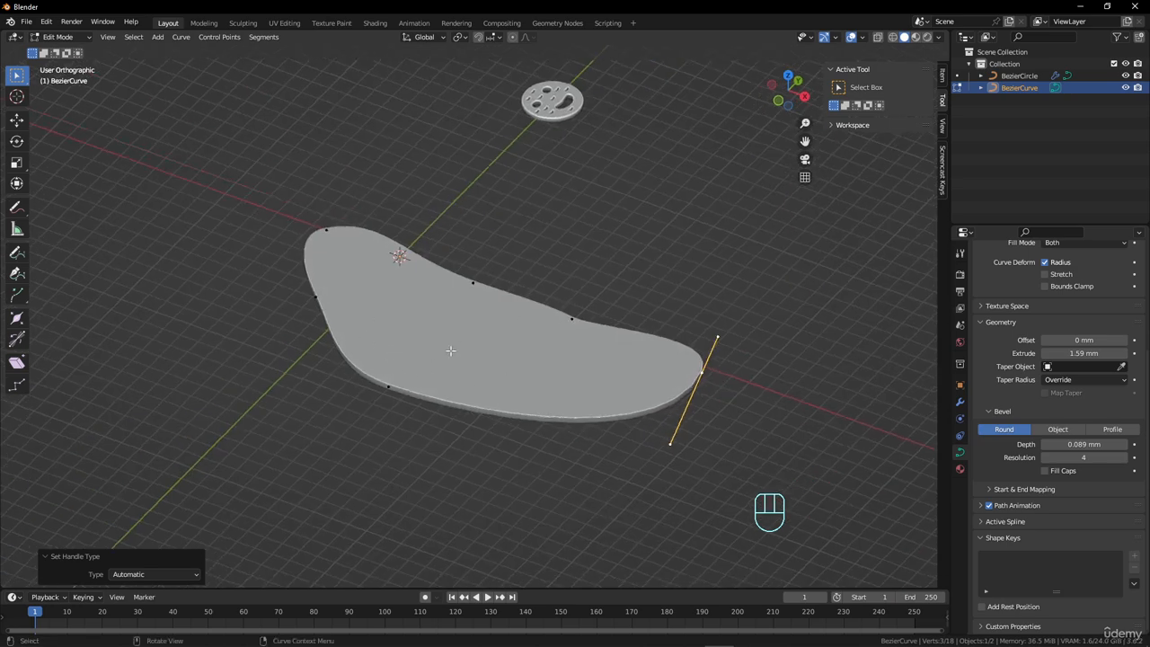
middle_drag(451, 350, 451, 356)
Leave curve editing and delete both the perforated circle and the practice curve from the scene.
key(Tab)
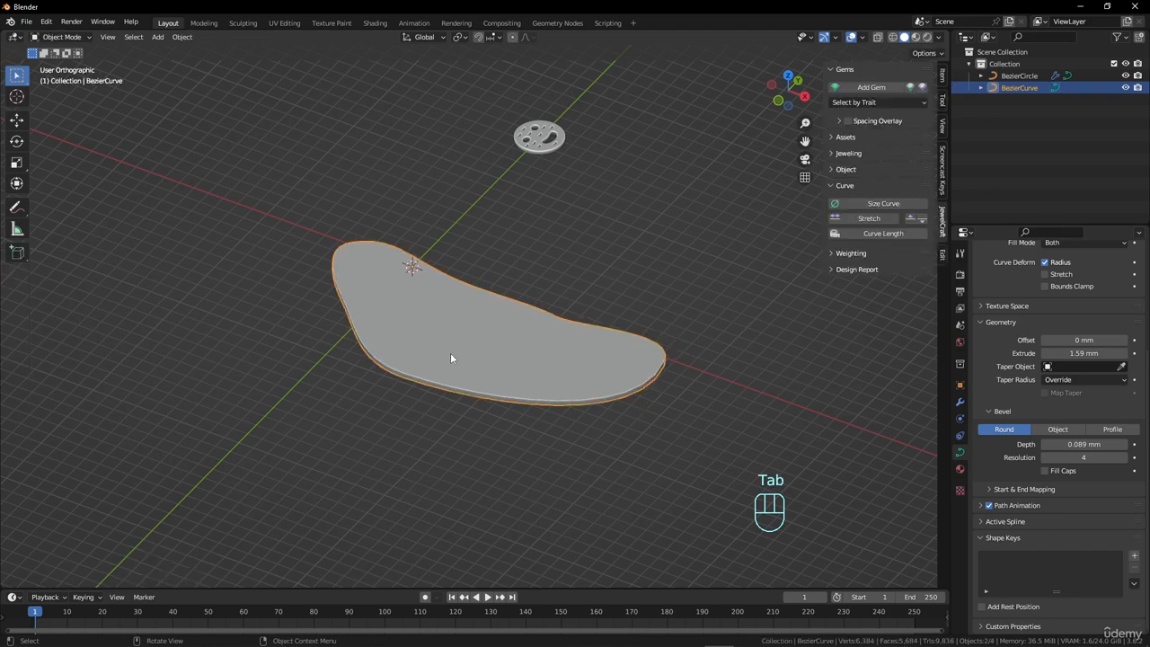
shift+click(536, 143)
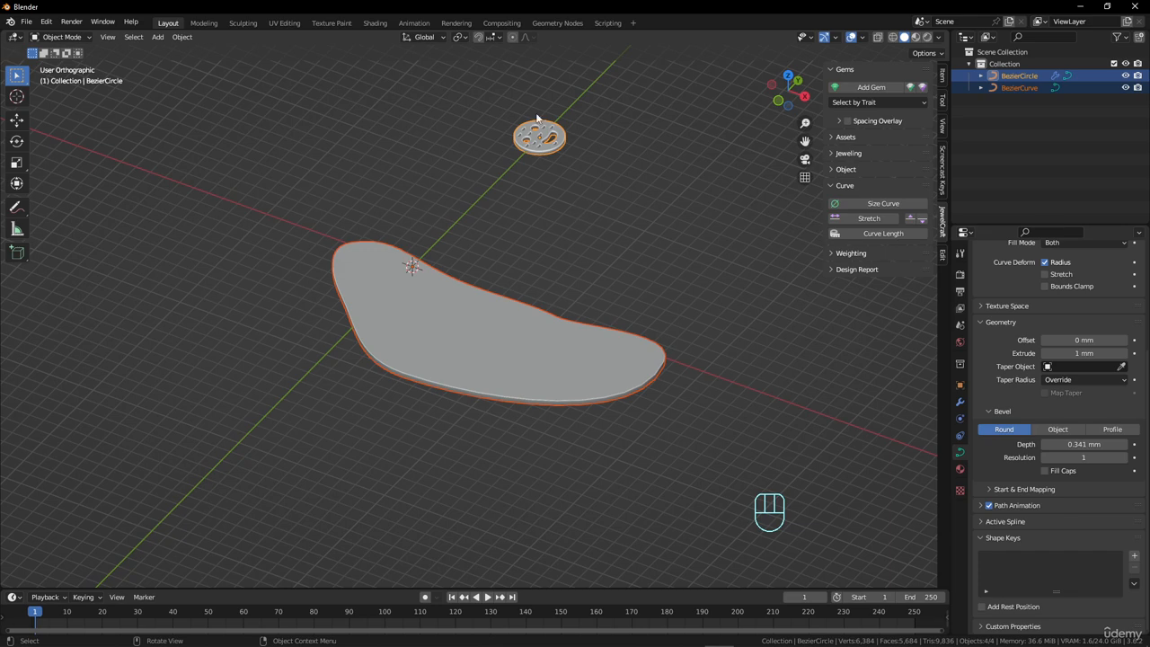
key(shift+x)
click(541, 203)
Add a Bezier circle with a 15 mm radius at the origin and set its curve shape to 2D.
middle_drag(534, 282, 552, 297)
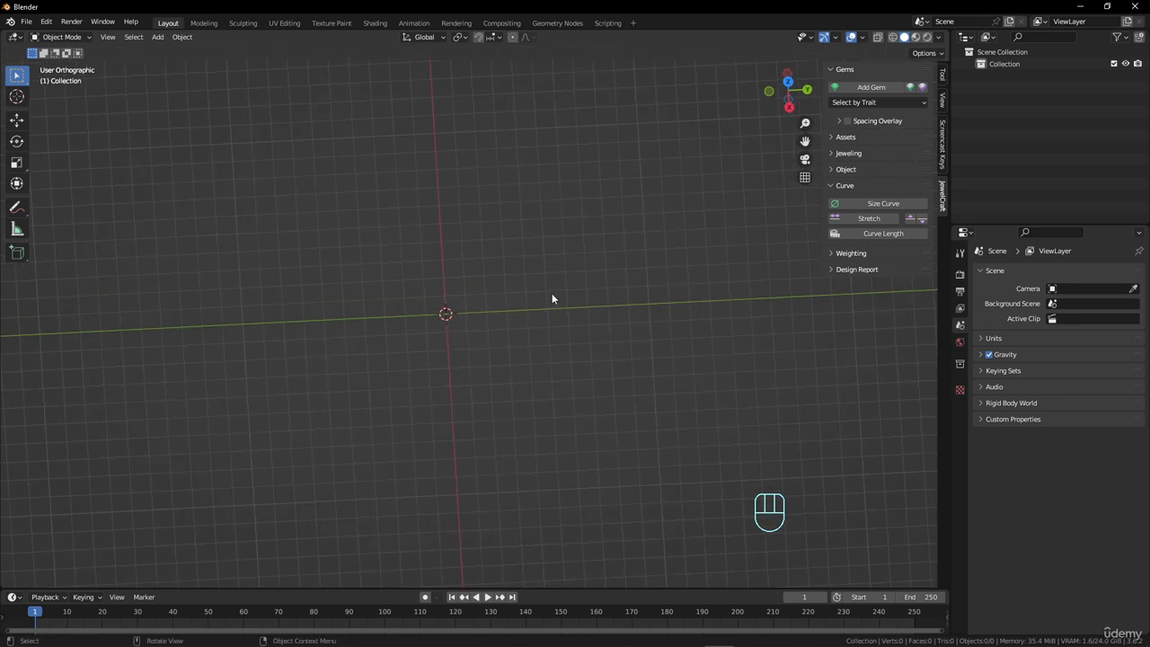
key(shift+a)
mouse_move(547, 284)
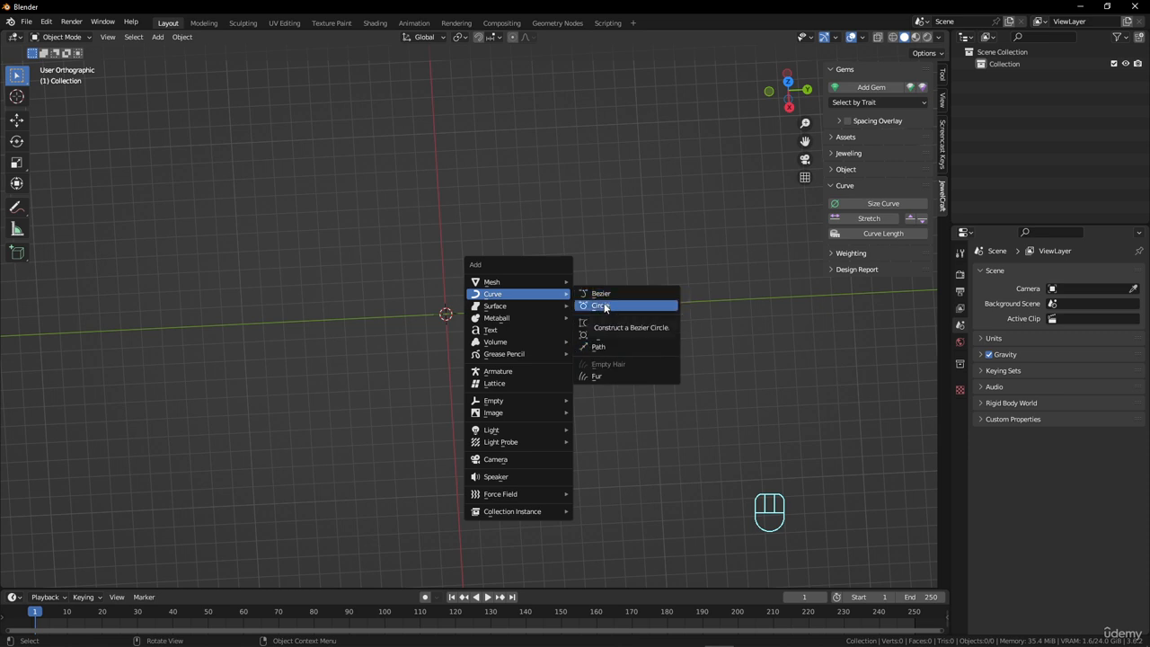
click(603, 305)
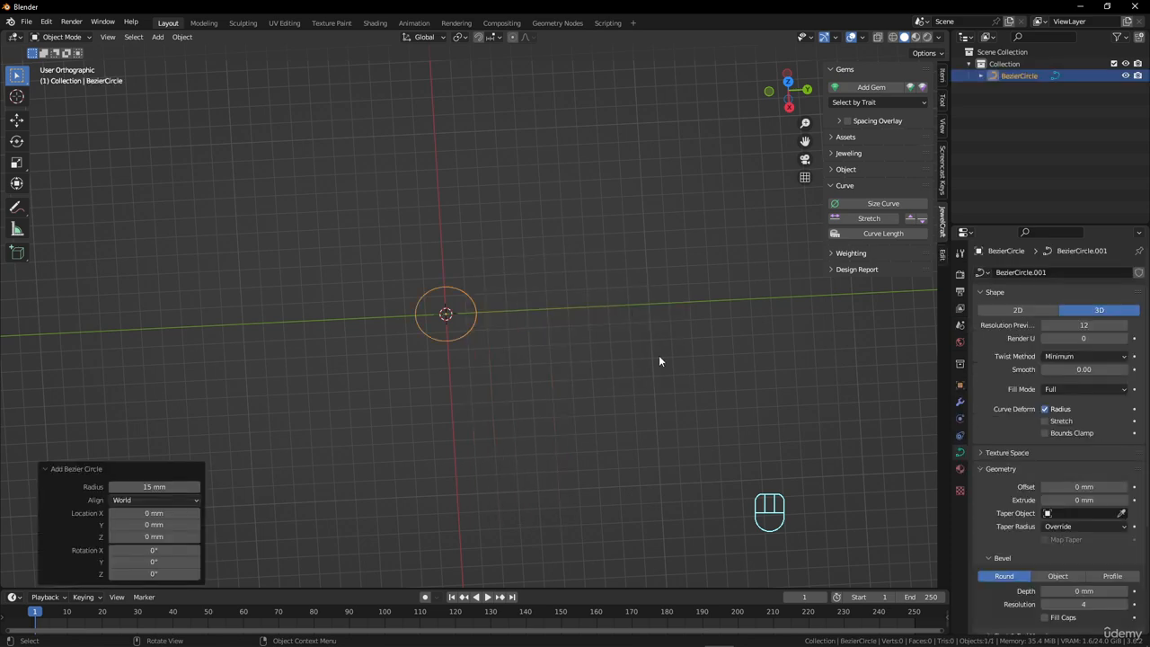
scroll(469, 328, up, 5)
click(1019, 310)
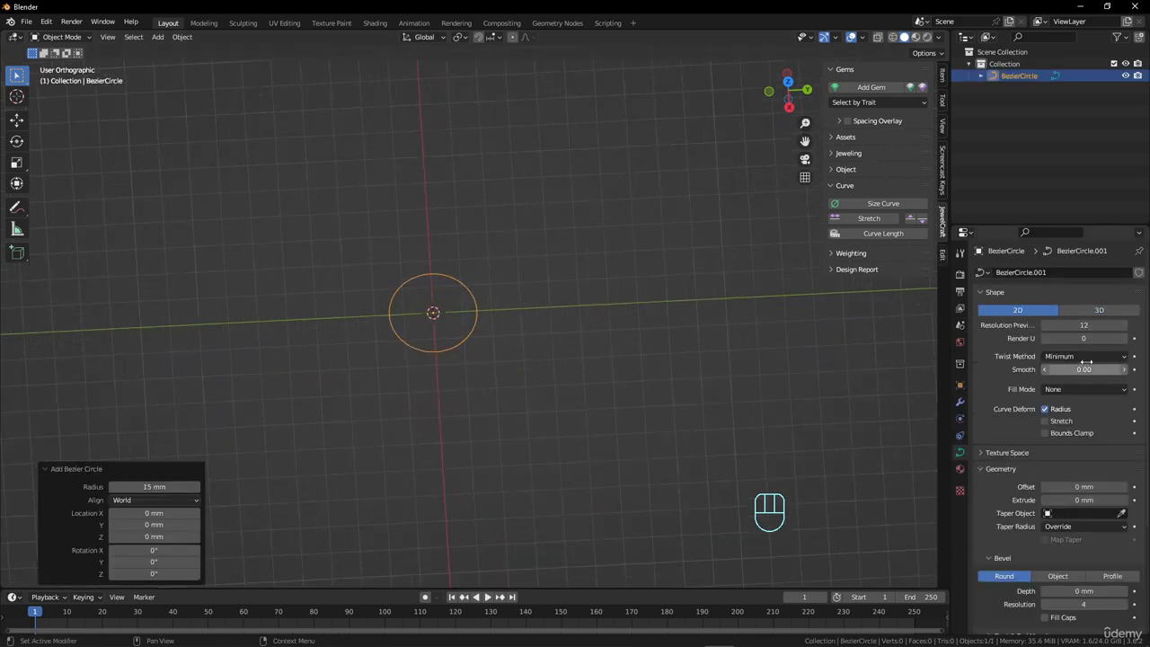
Set the circle's fill mode to Both and enter Edit Mode.
click(1086, 392)
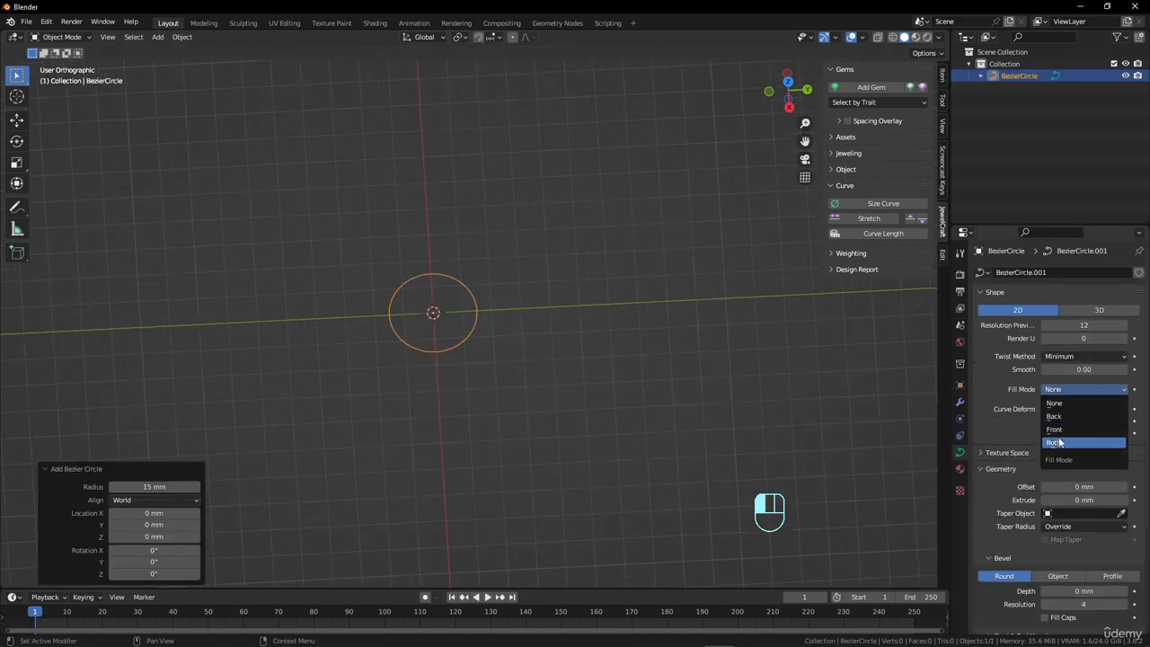
click(1092, 437)
scroll(452, 279, up, 3)
key(Tab)
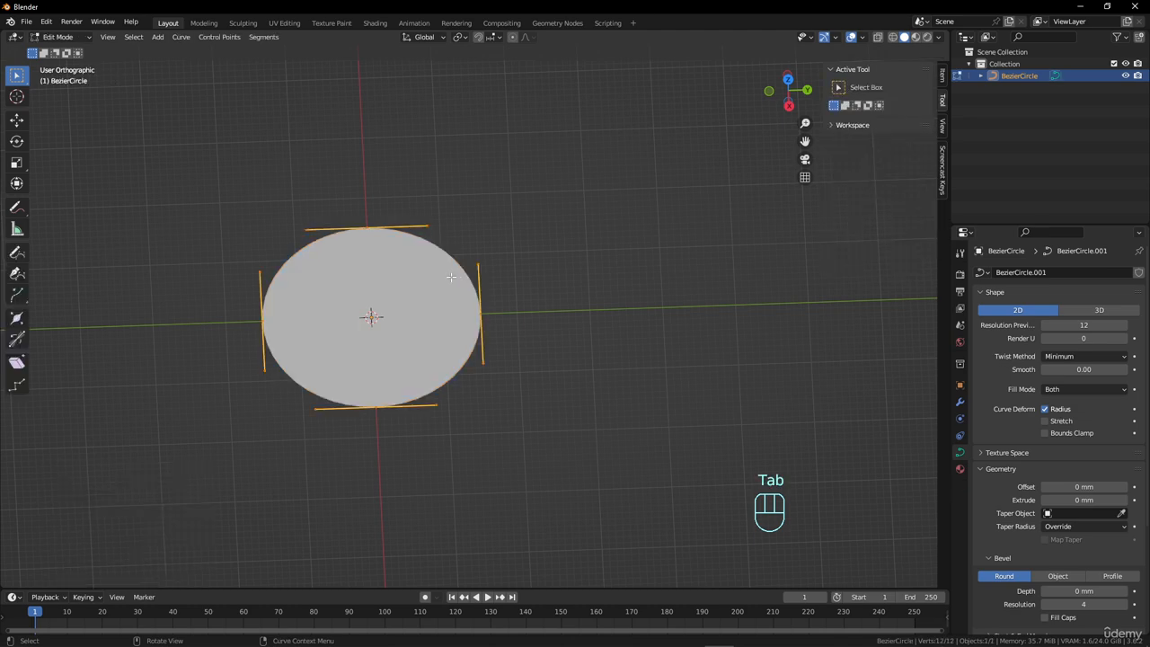
middle_drag(452, 279, 597, 303)
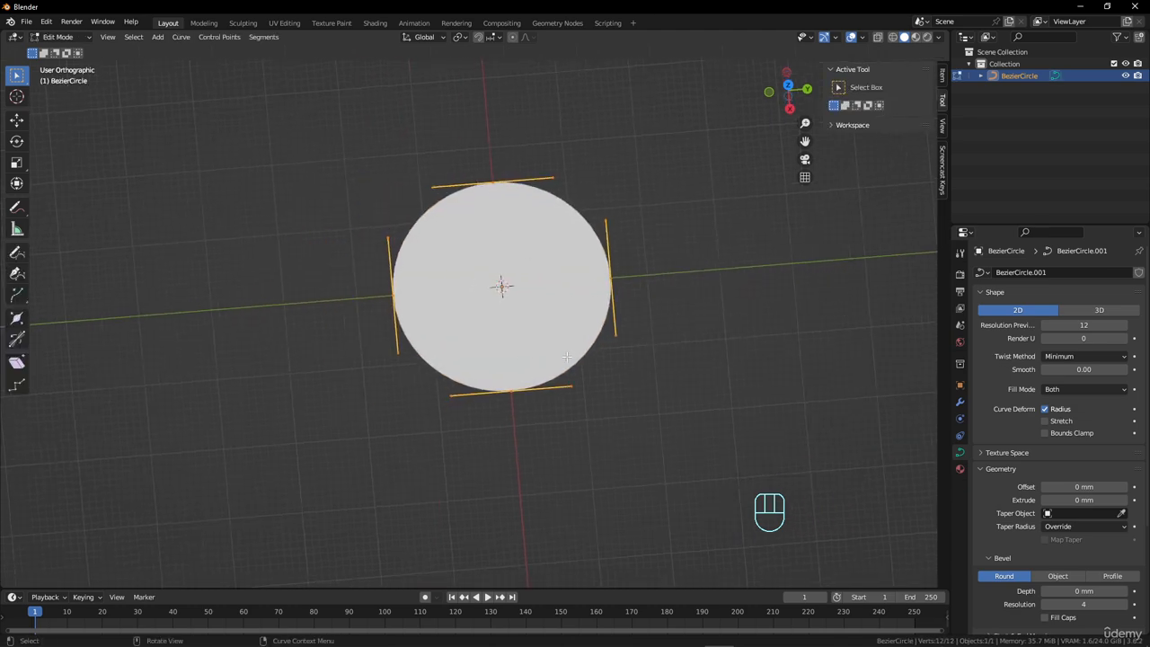
Try giving the circle's point on the X axis Vector handles and moving it along Y, and undo the change.
click(566, 360)
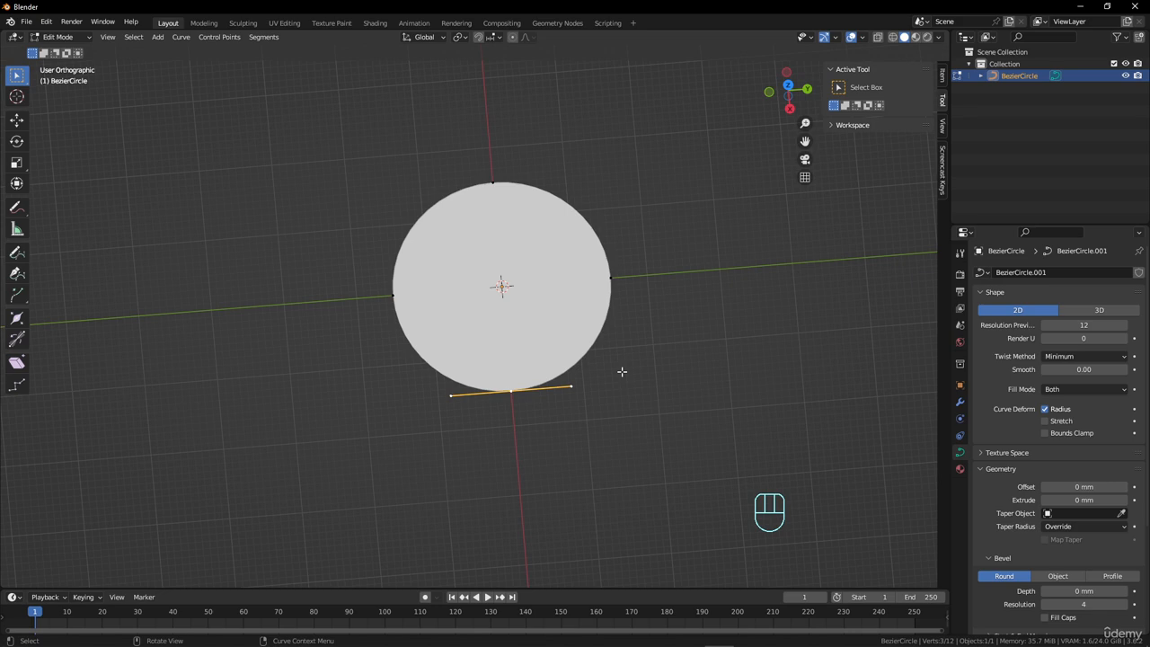
right_click(539, 340)
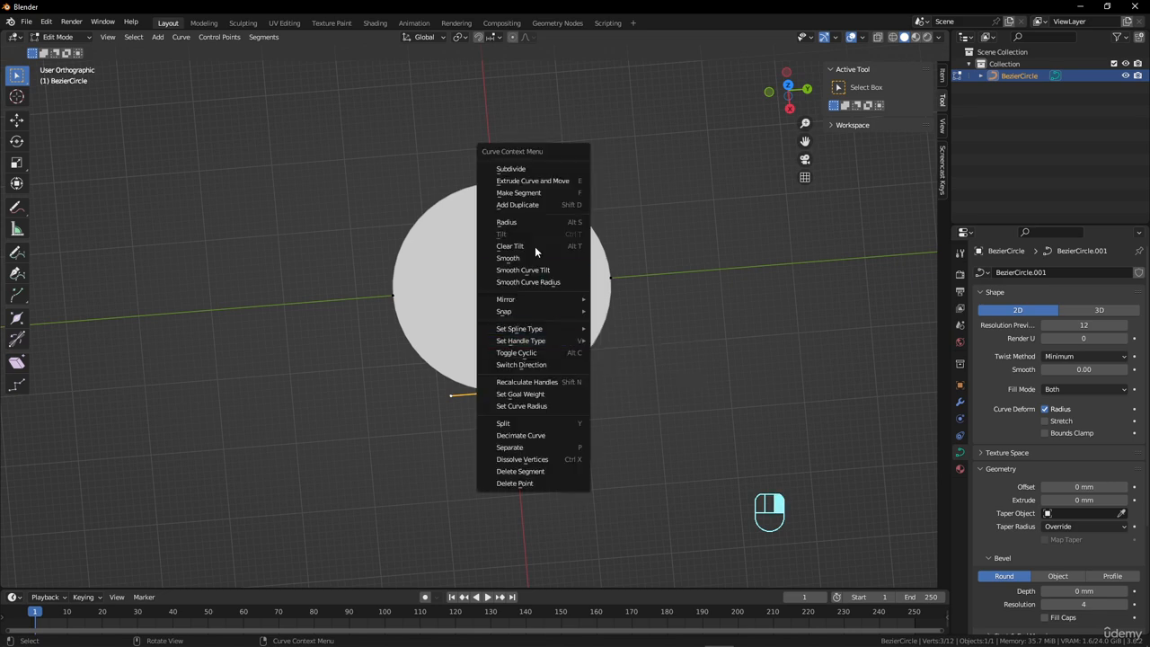
mouse_move(555, 341)
click(636, 353)
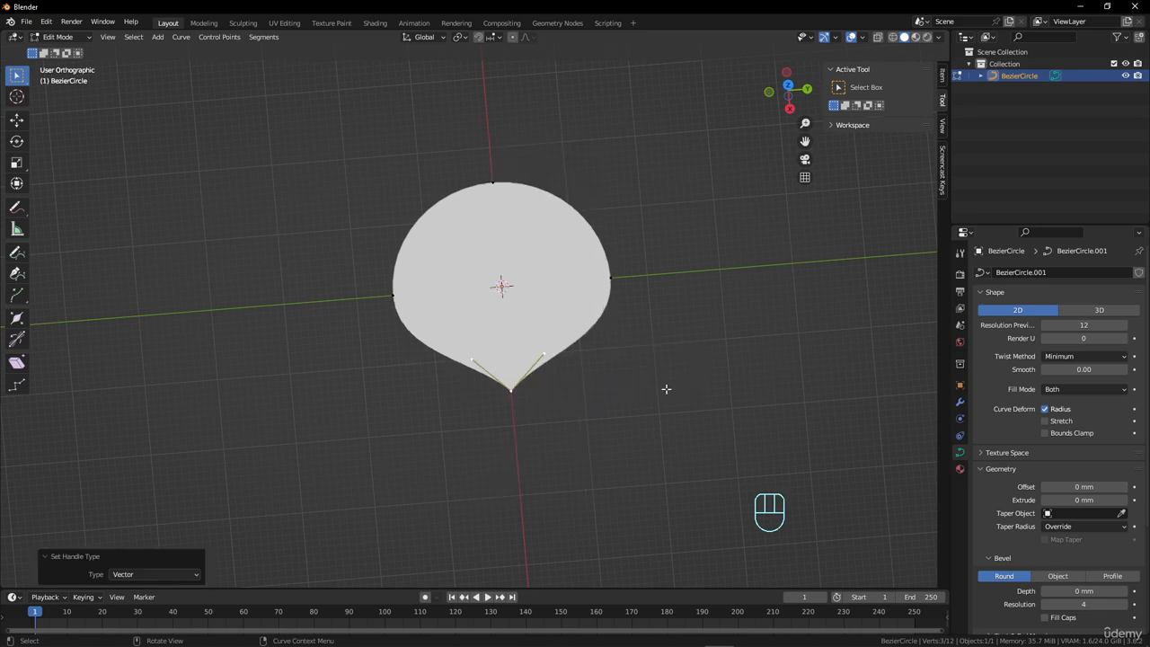
key(g)
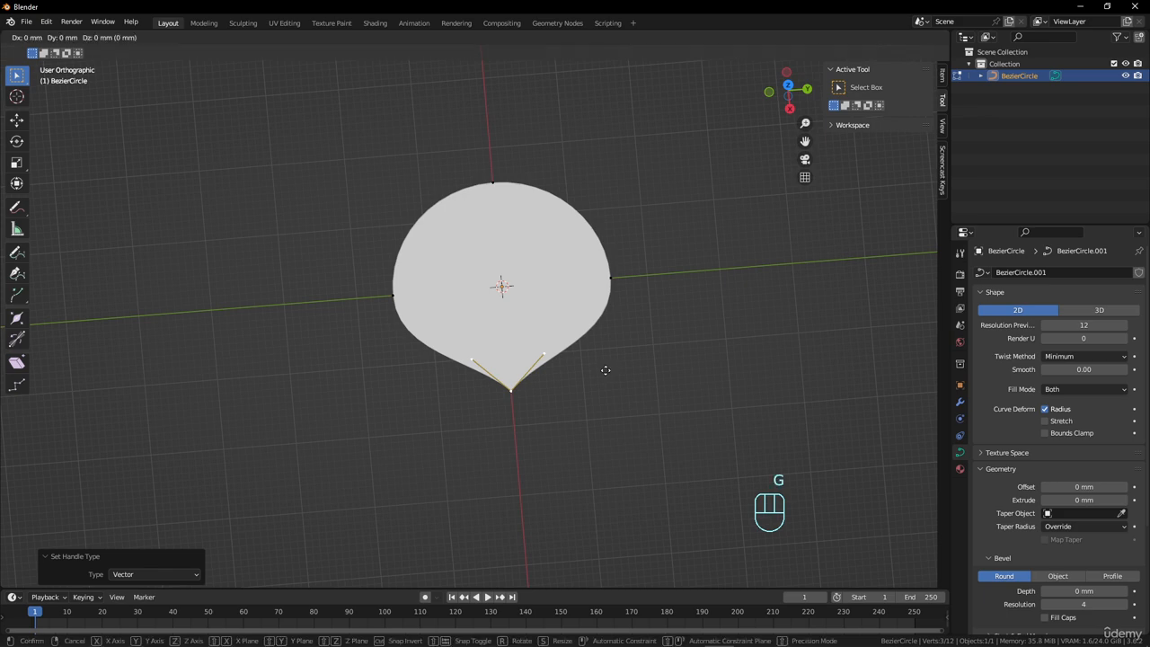
key(y)
click(608, 385)
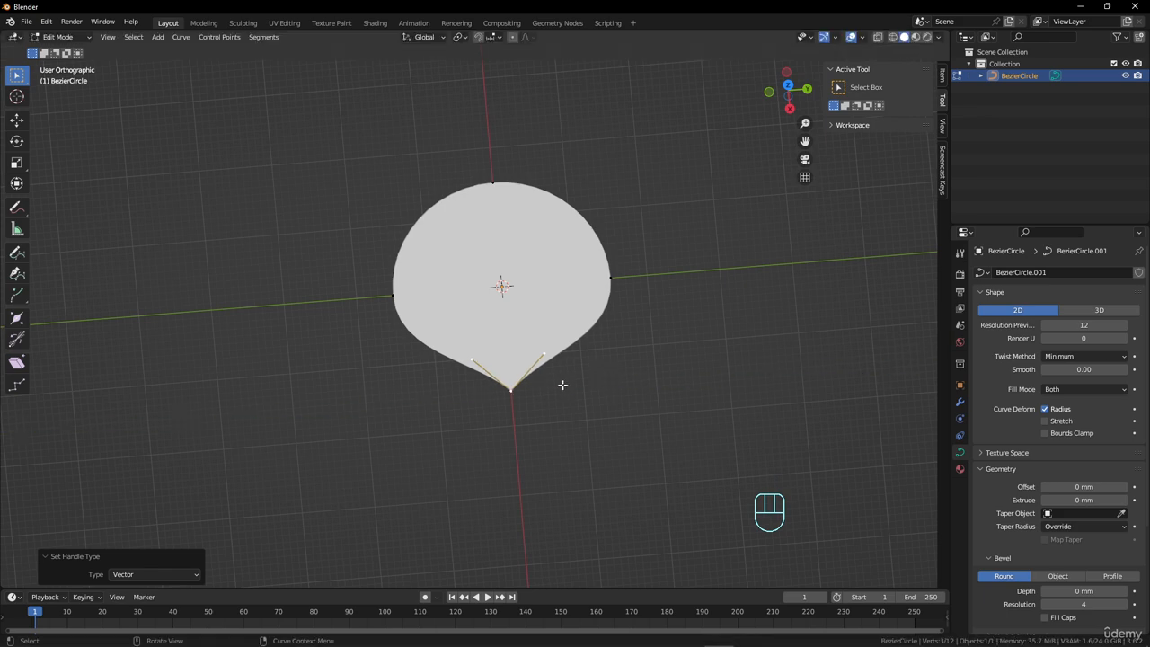
key(ctrl+z)
Set the handles of the circle's negative-Y point to Vector and move the point about 3 mm outward along Y.
middle_drag(564, 378, 524, 372)
right_click(525, 376)
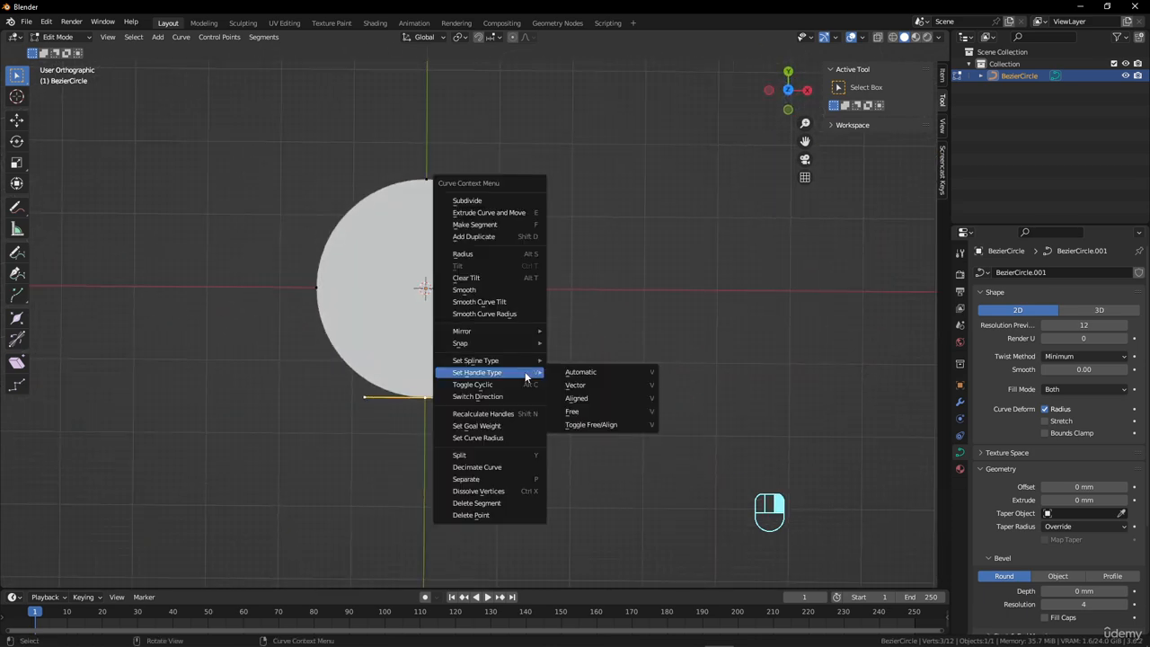
click(575, 385)
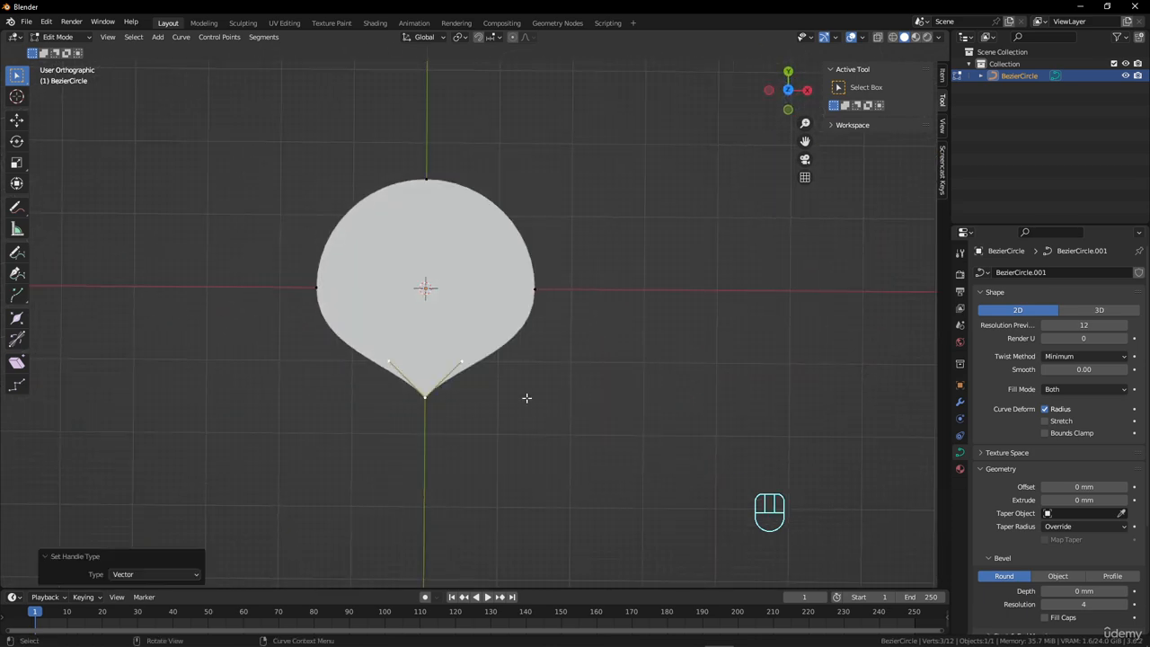
key(g)
key(y)
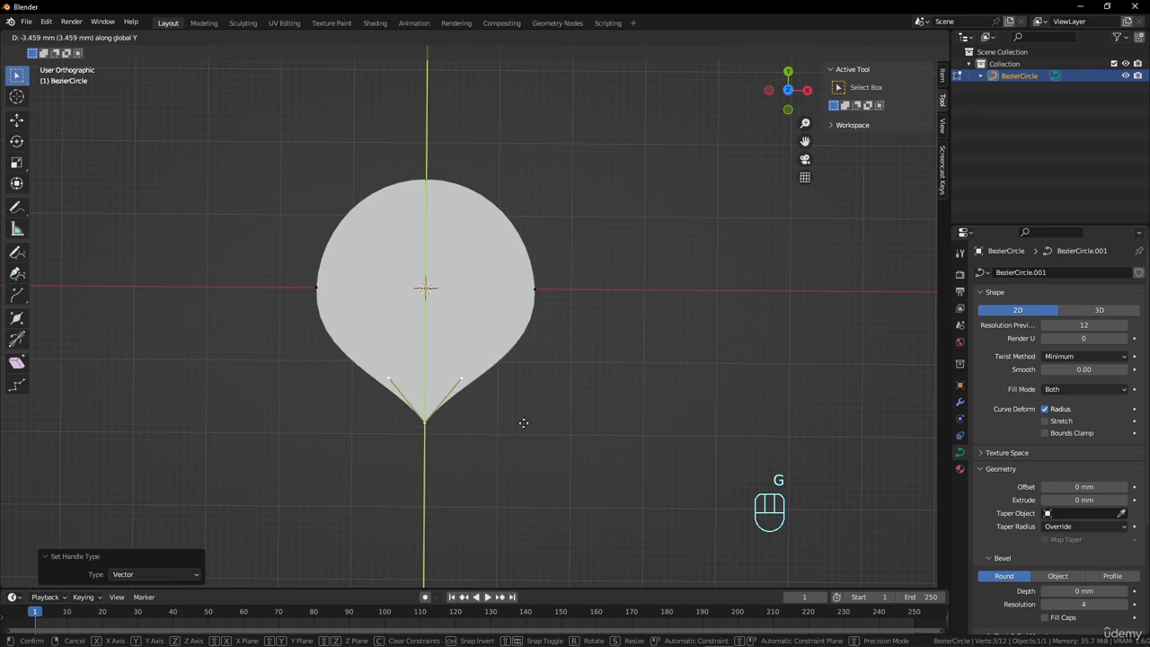
click(524, 420)
Set the handles of the circle's positive-Y point to Vector and lower it along Y to just above the origin, forming the heart's notch.
click(430, 233)
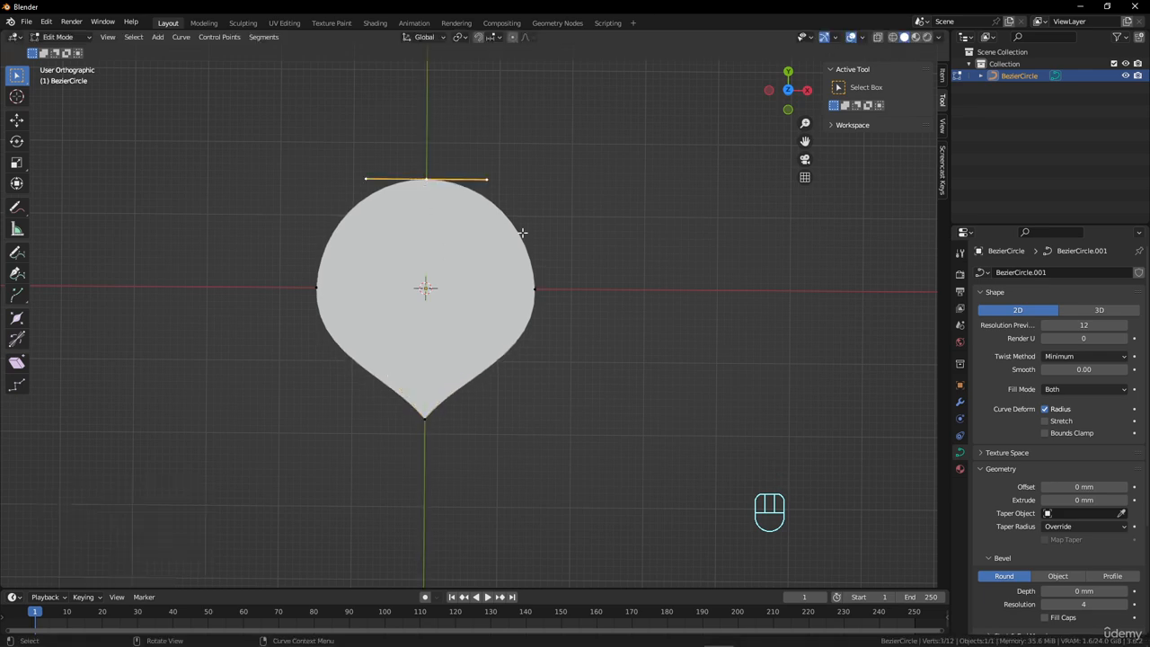
right_click(552, 230)
mouse_move(552, 225)
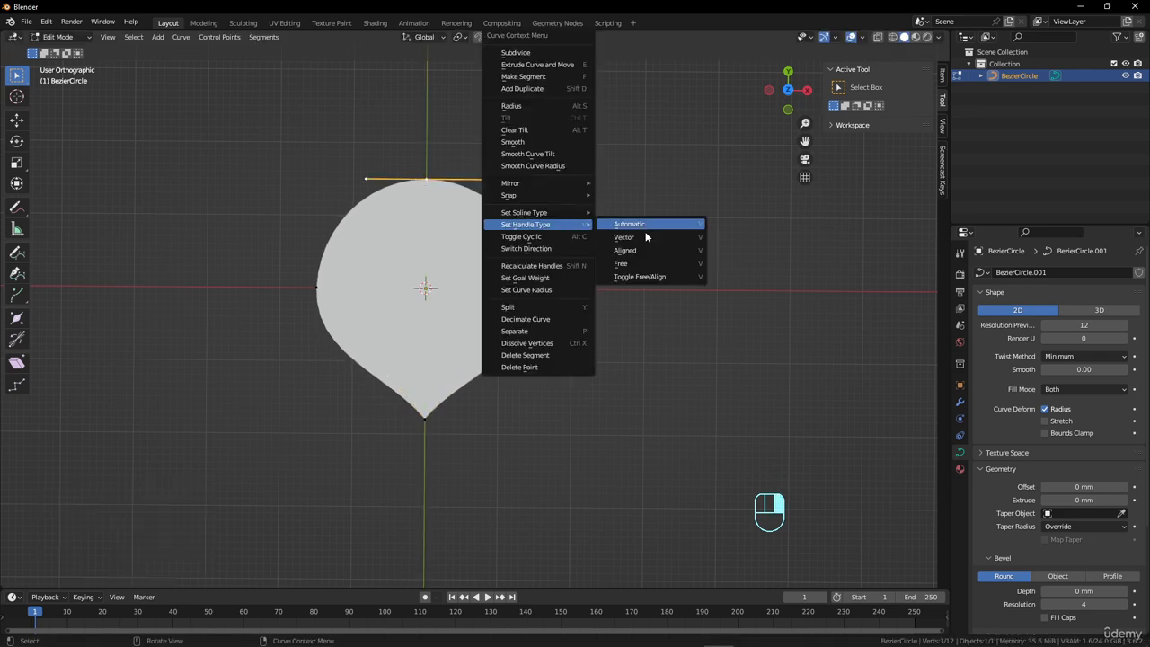
click(620, 238)
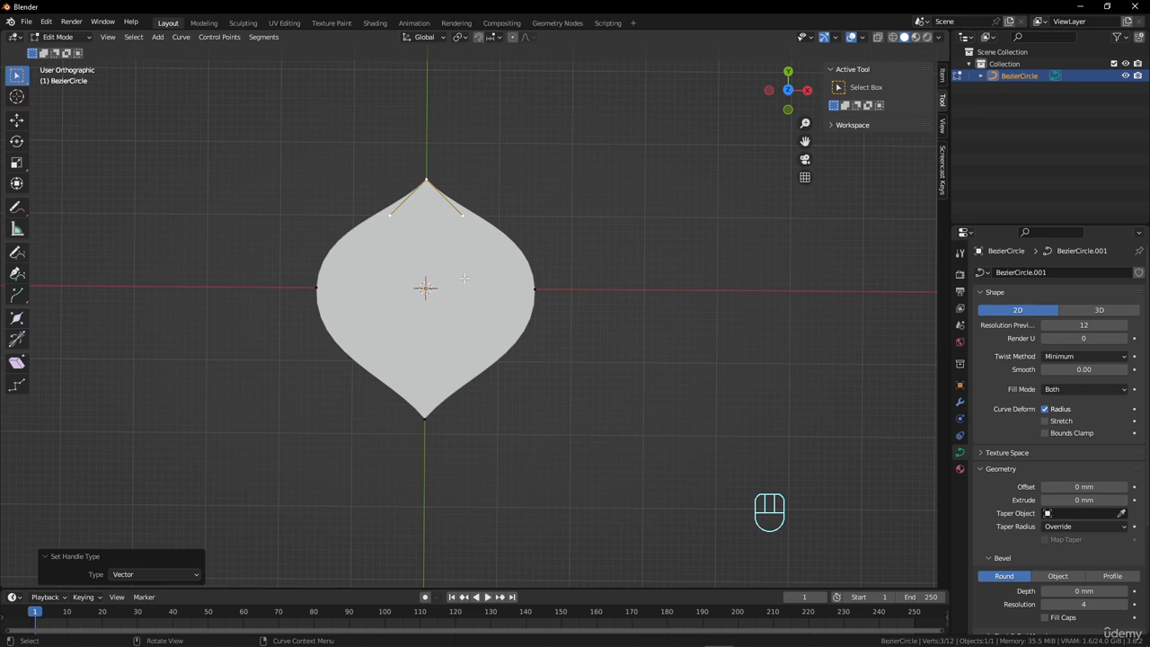
key(g)
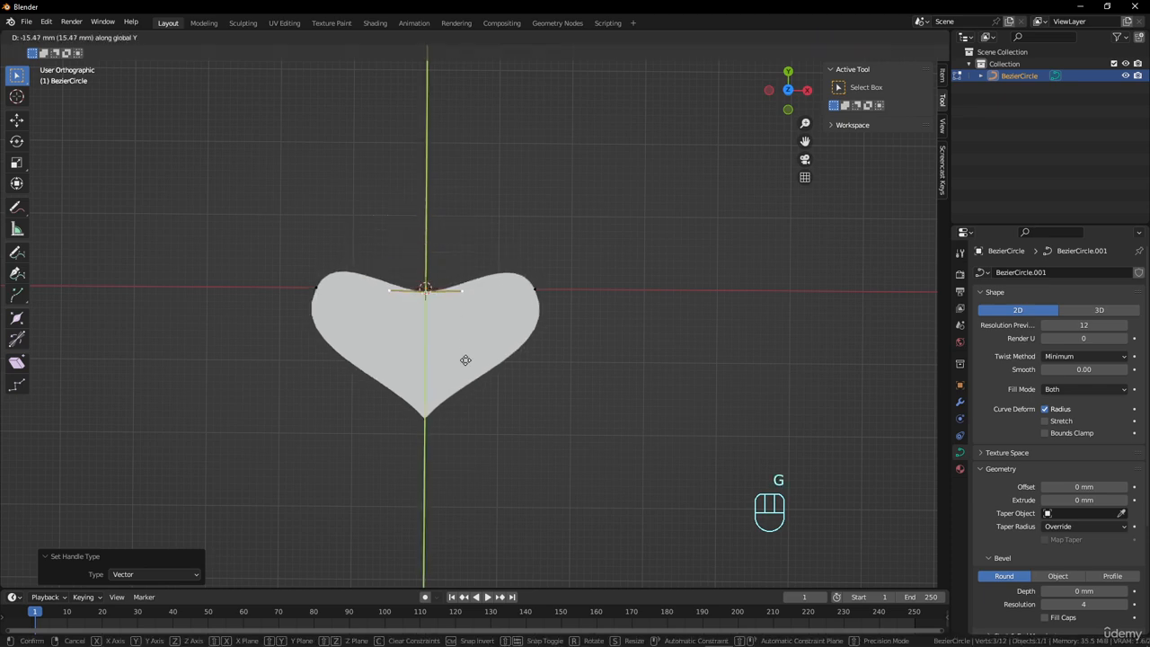
click(465, 320)
Set the handle type of the heart's notch point to Free.
click(426, 281)
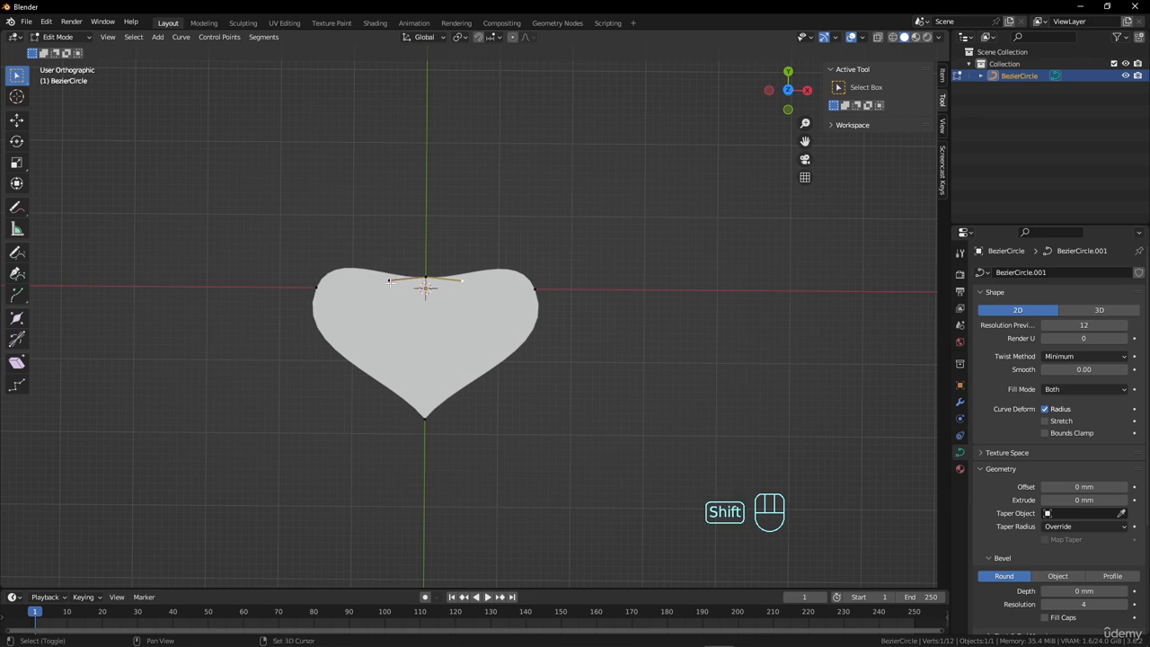
right_click(426, 280)
mouse_move(426, 280)
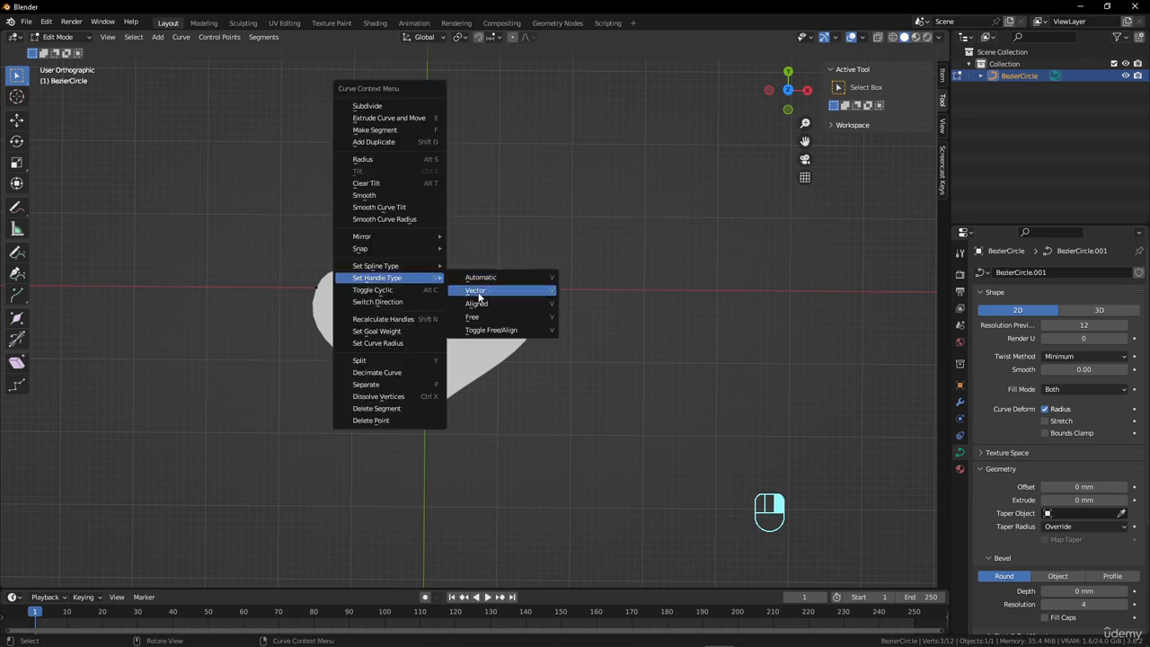
click(481, 320)
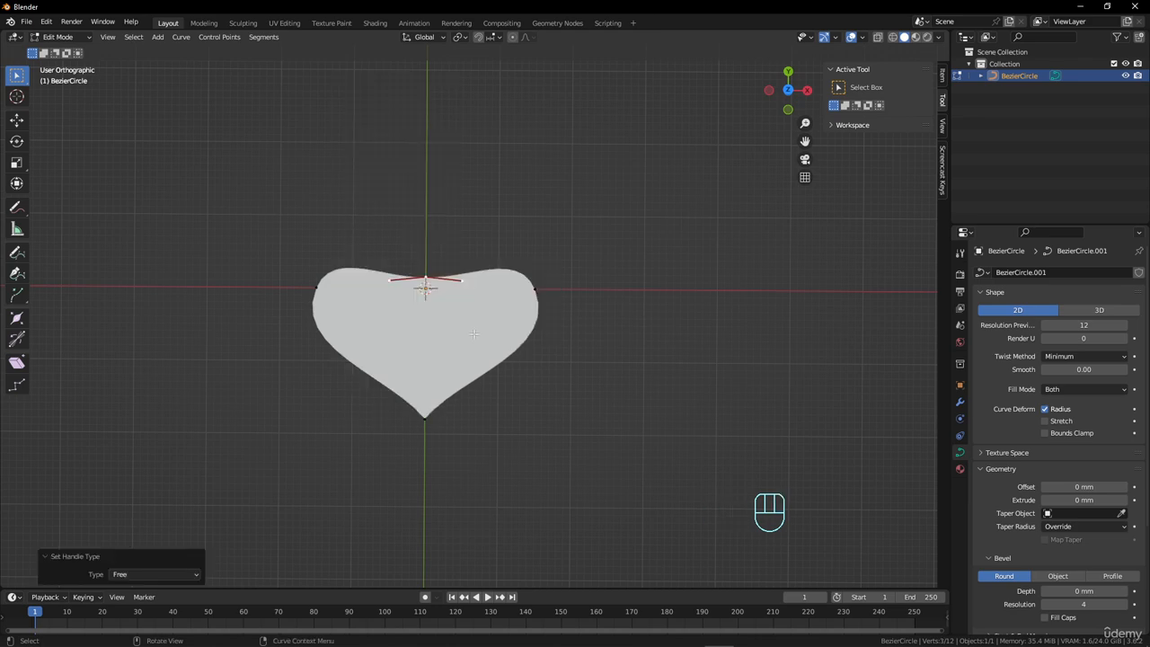
Raise both handle ends of the notch point about 9.7 mm along Y, leaving the point itself in place.
click(469, 281)
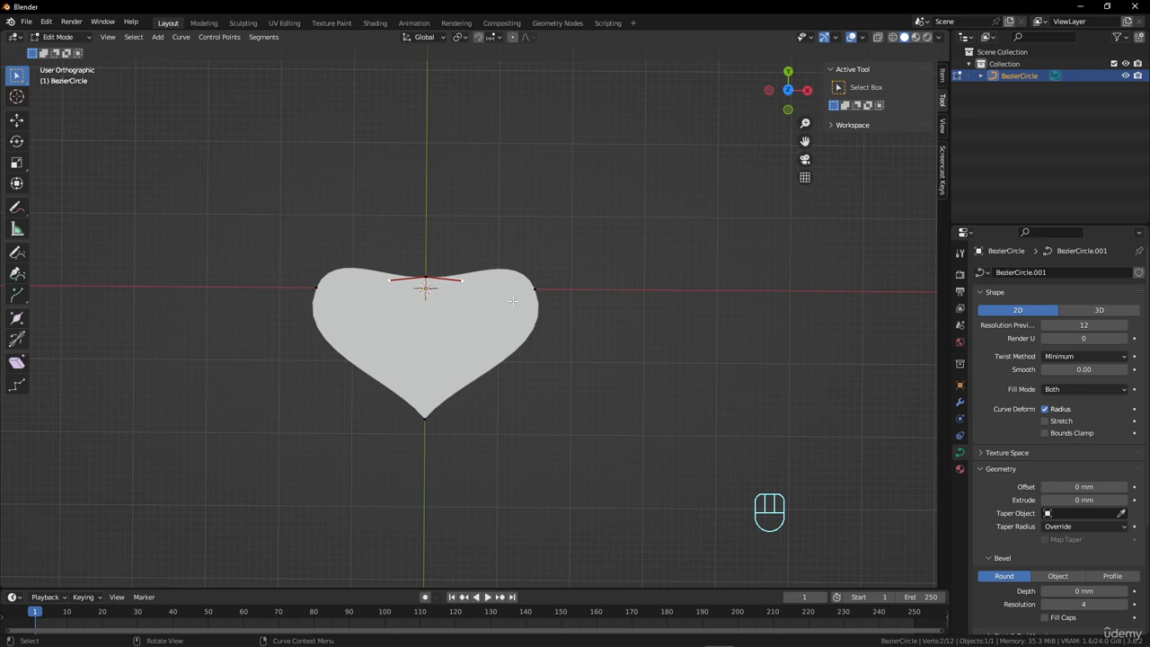
key(g)
key(z)
key(y)
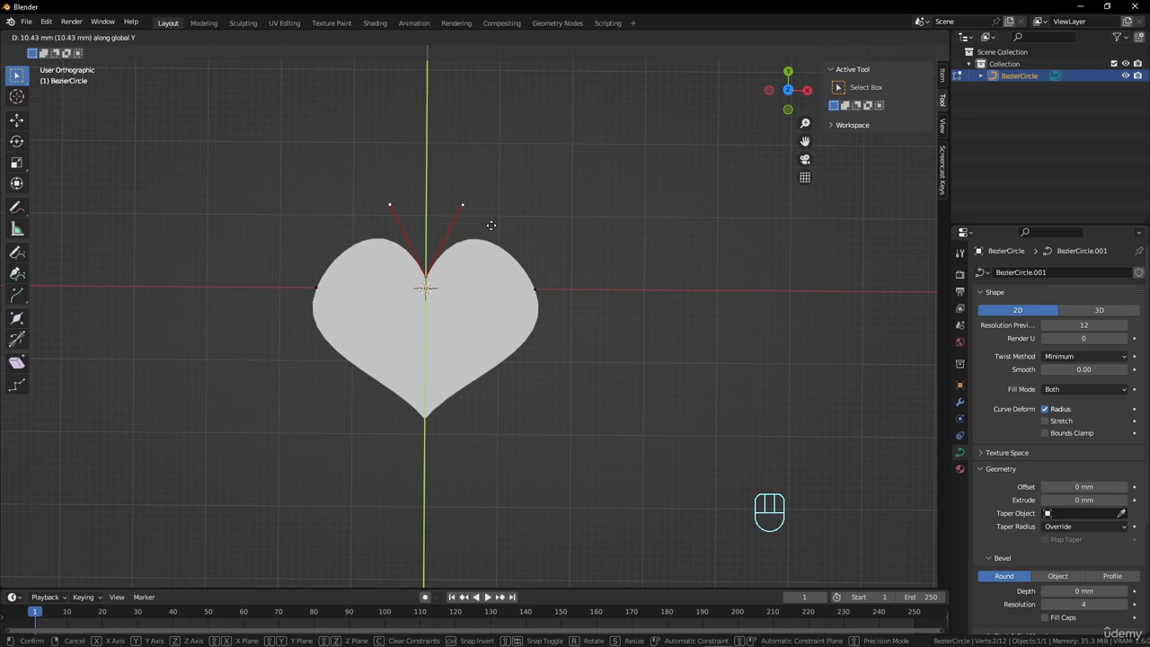
click(491, 230)
Spread the notch handles by a factor of 1.19 along X and lower them about 0.4 mm along Y.
key(s)
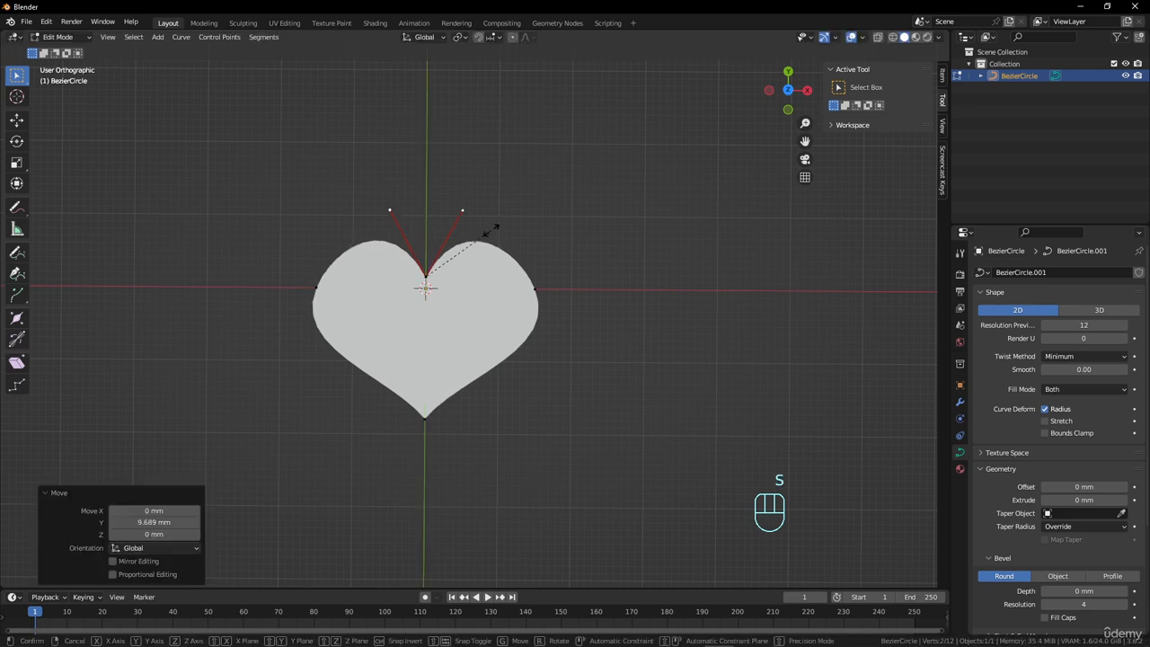
key(x)
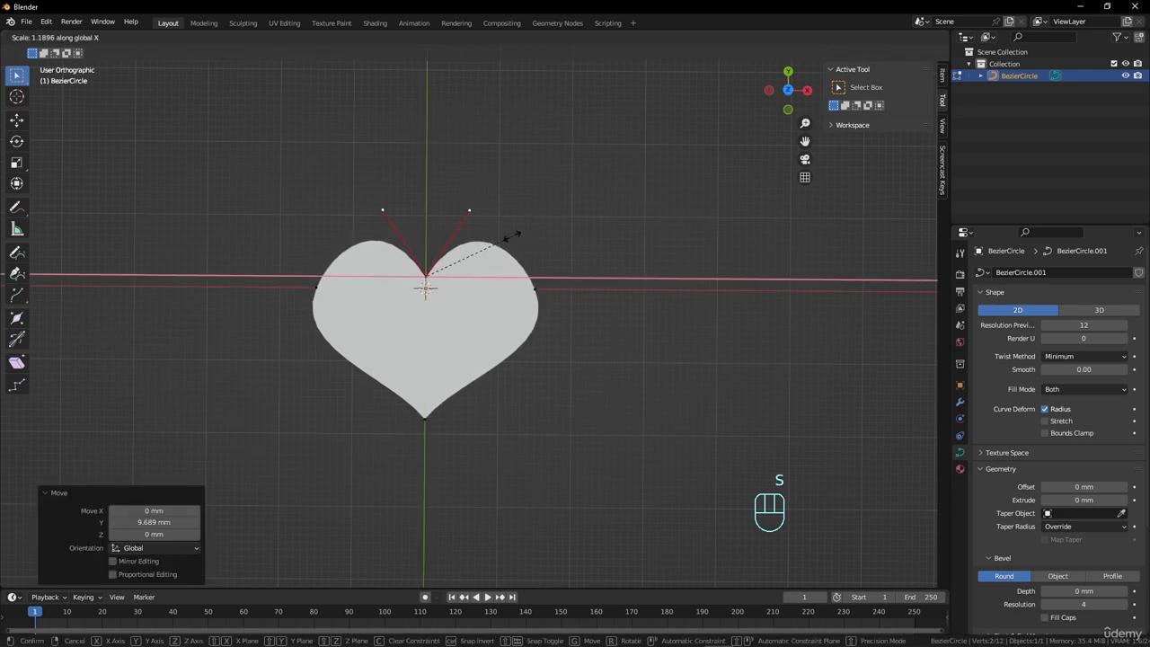
click(511, 236)
key(g)
key(y)
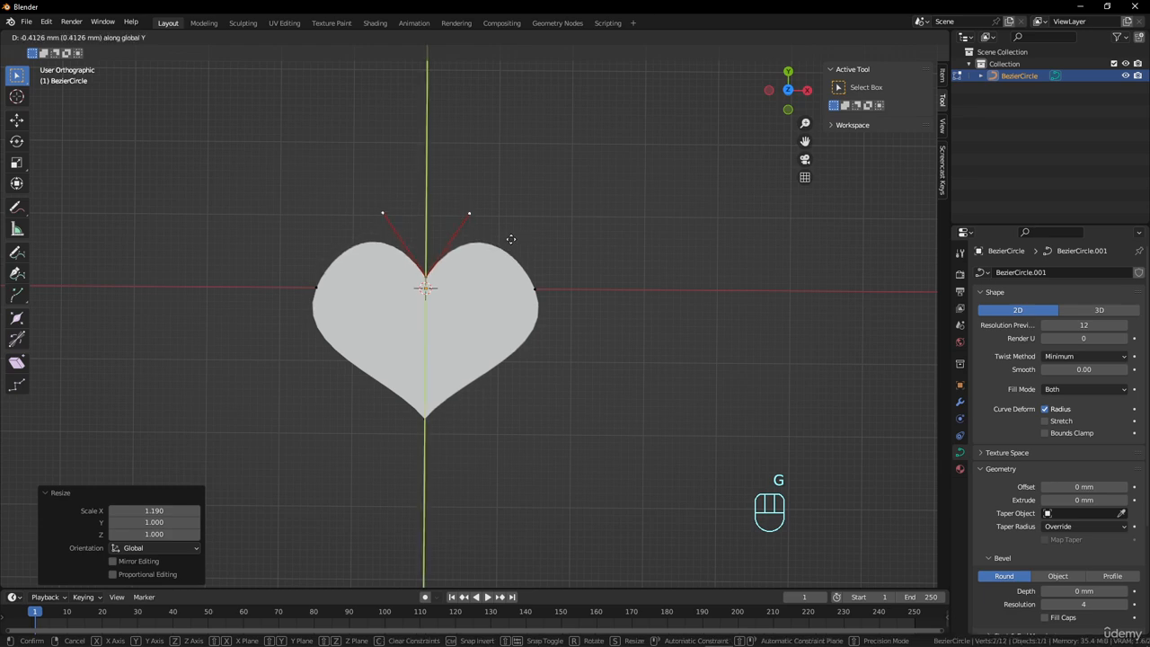
click(509, 238)
Lower the heart's bottom tip point about 6 mm along Y.
click(536, 290)
click(426, 418)
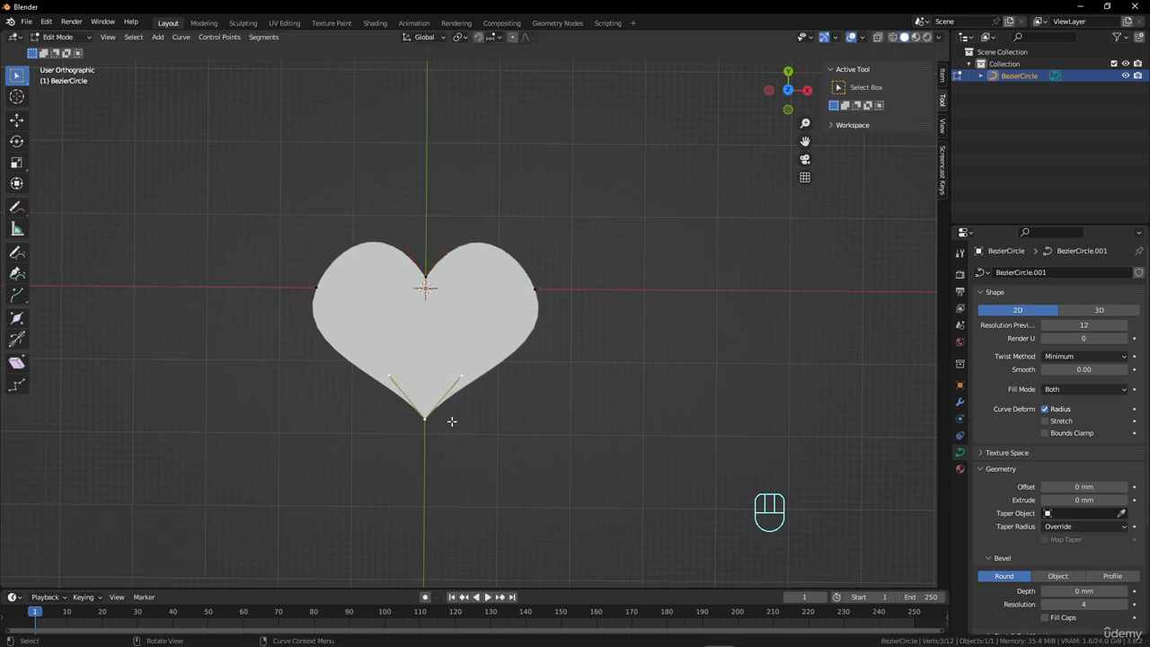
key(g)
key(y)
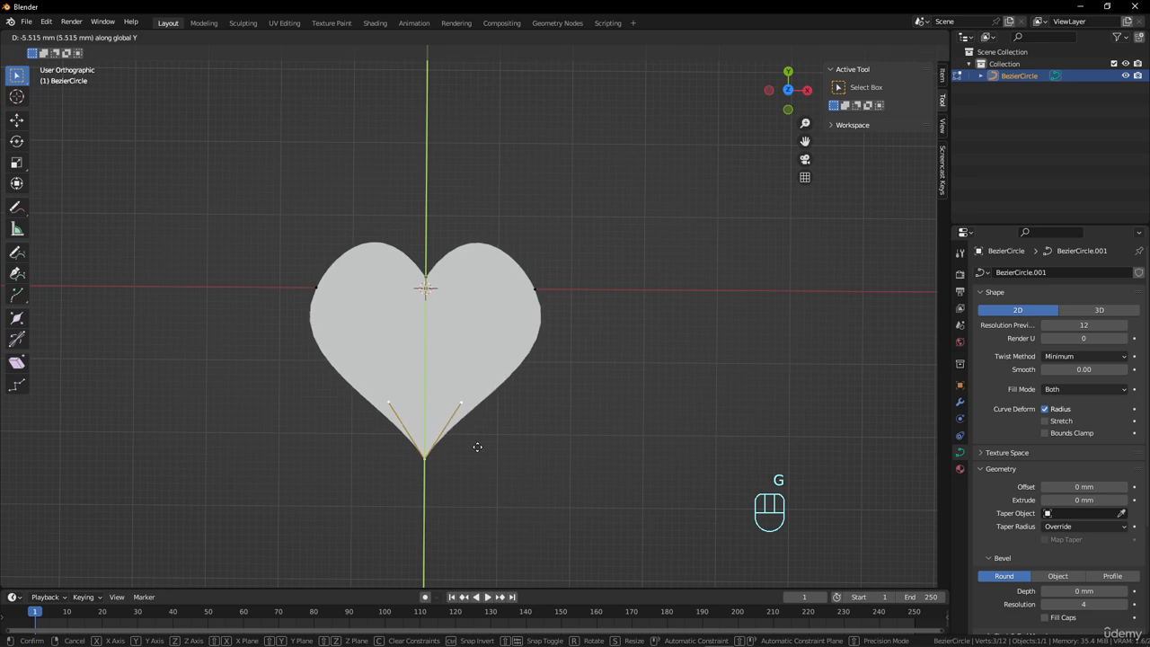
click(476, 450)
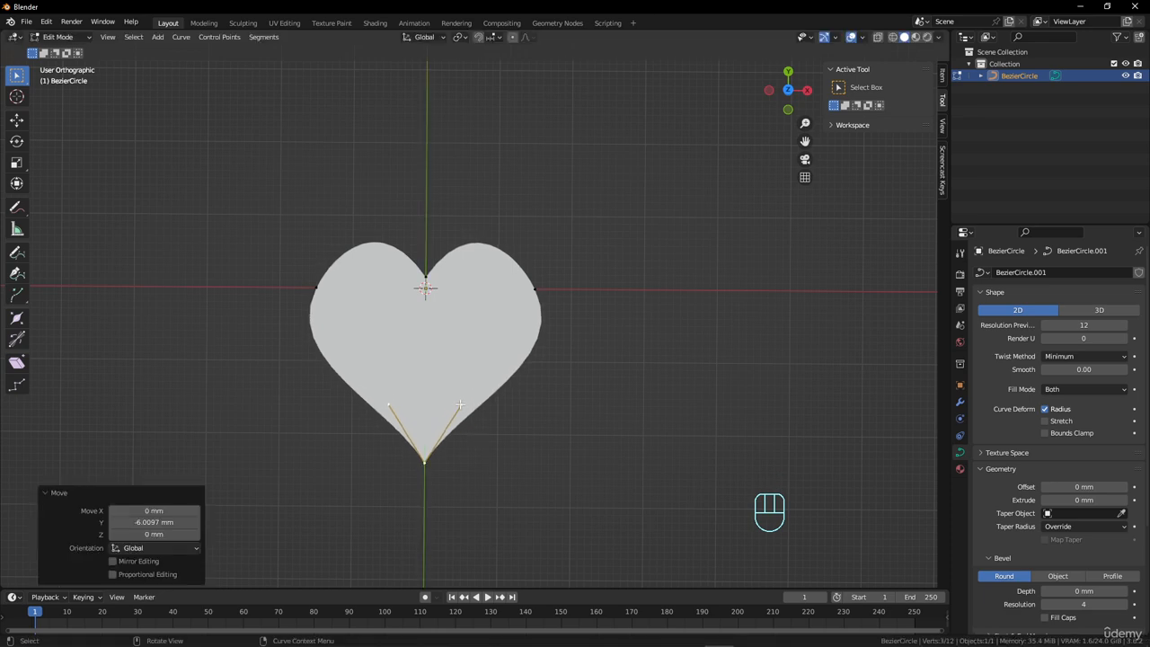
key(g)
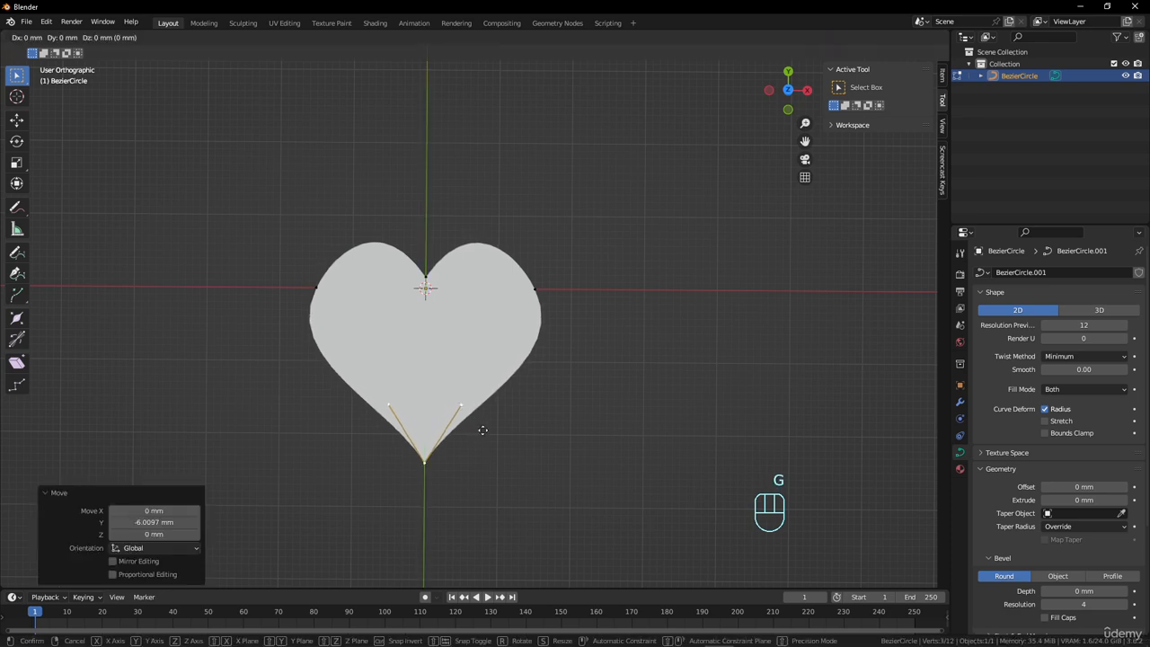
key(y)
click(482, 429)
Rotate the heart's right side point by 13.2° and its left side point oppositely to balance the lobes, and leave Edit Mode.
click(531, 293)
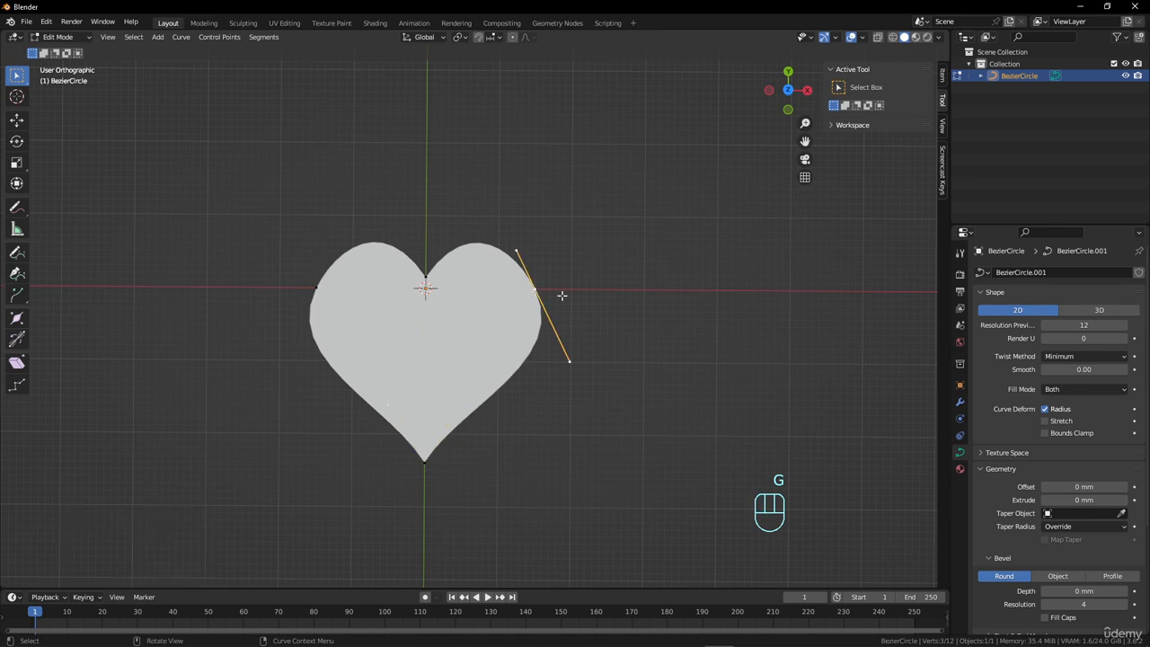
key(r)
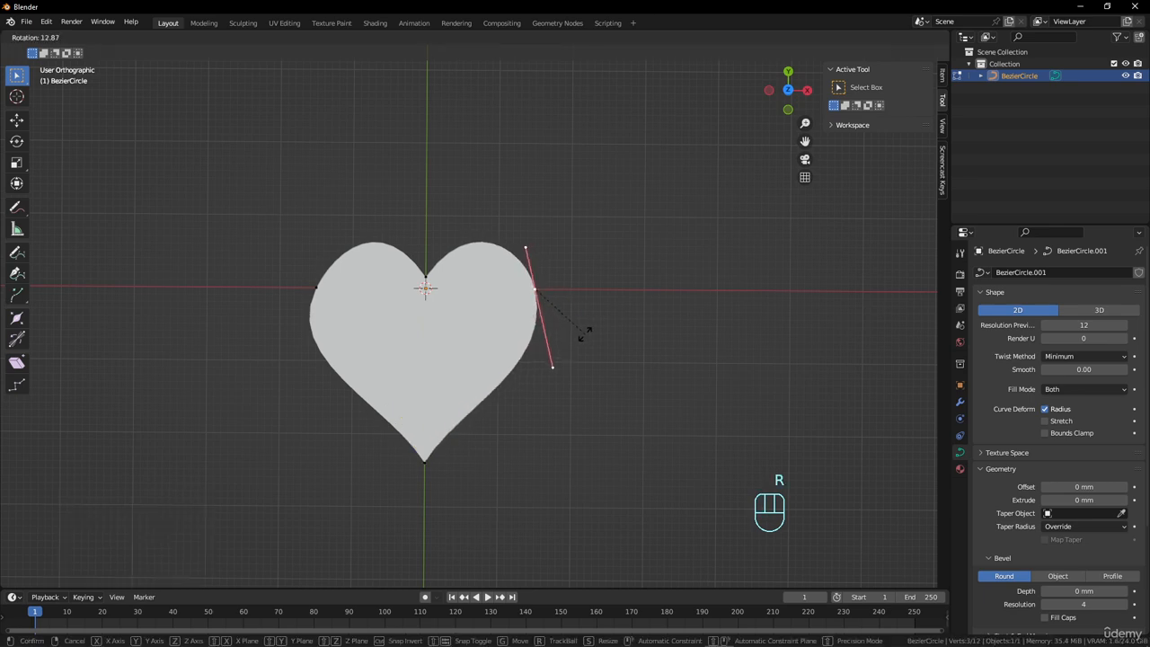
click(584, 334)
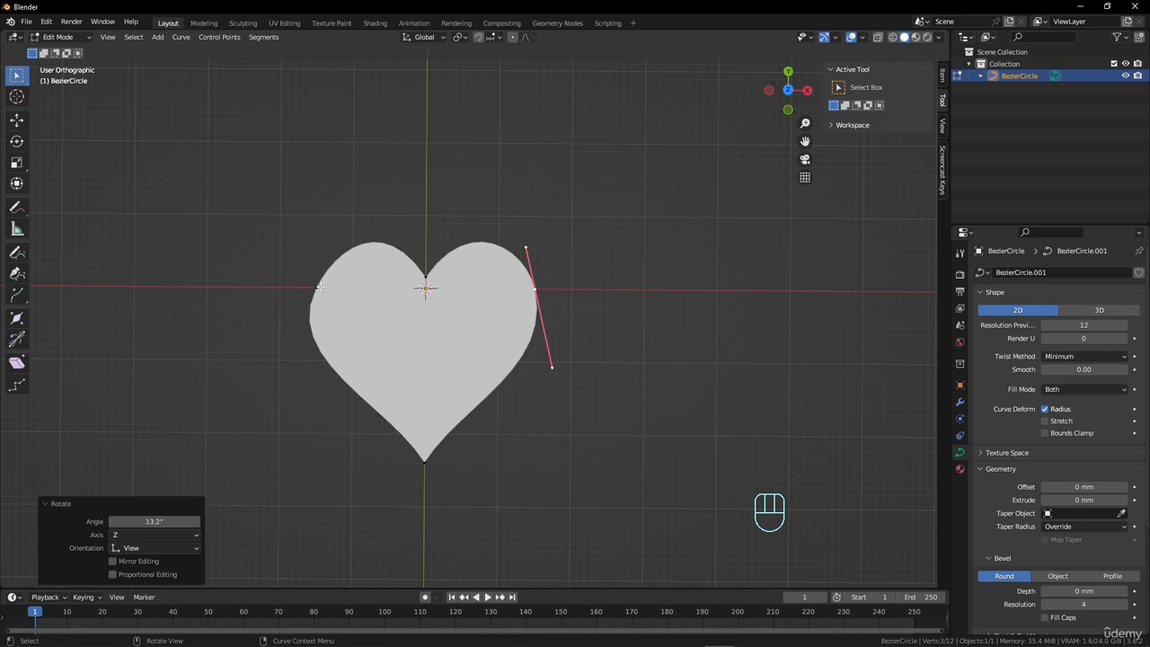
click(320, 286)
key(r)
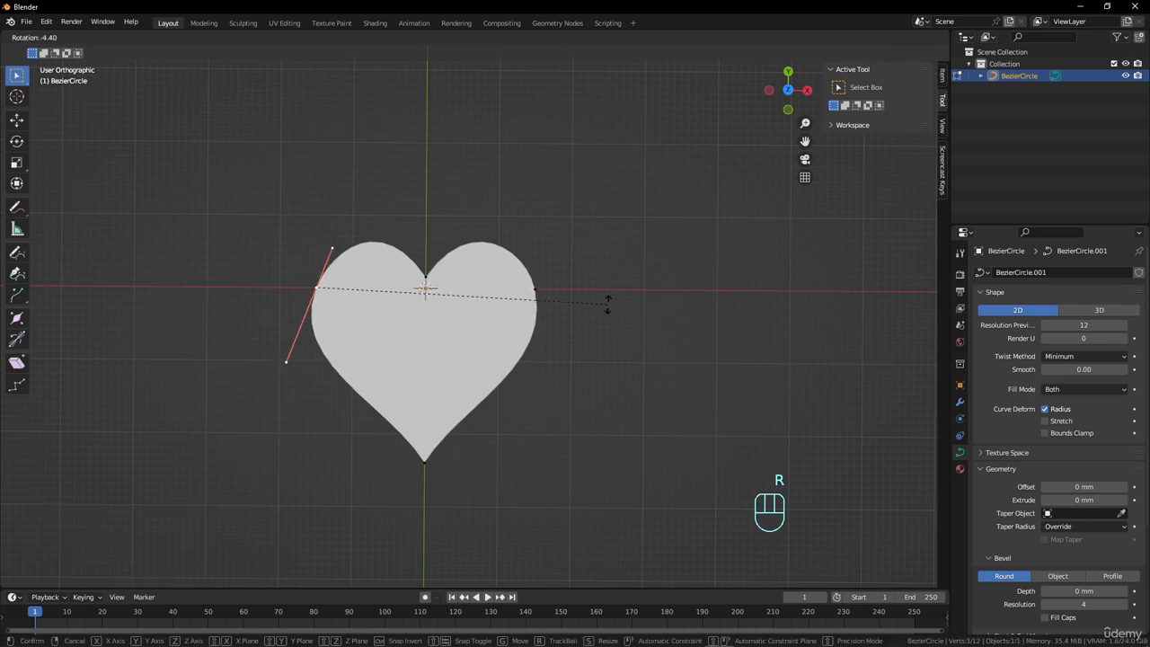
click(606, 300)
key(Tab)
scroll(521, 329, down, 2)
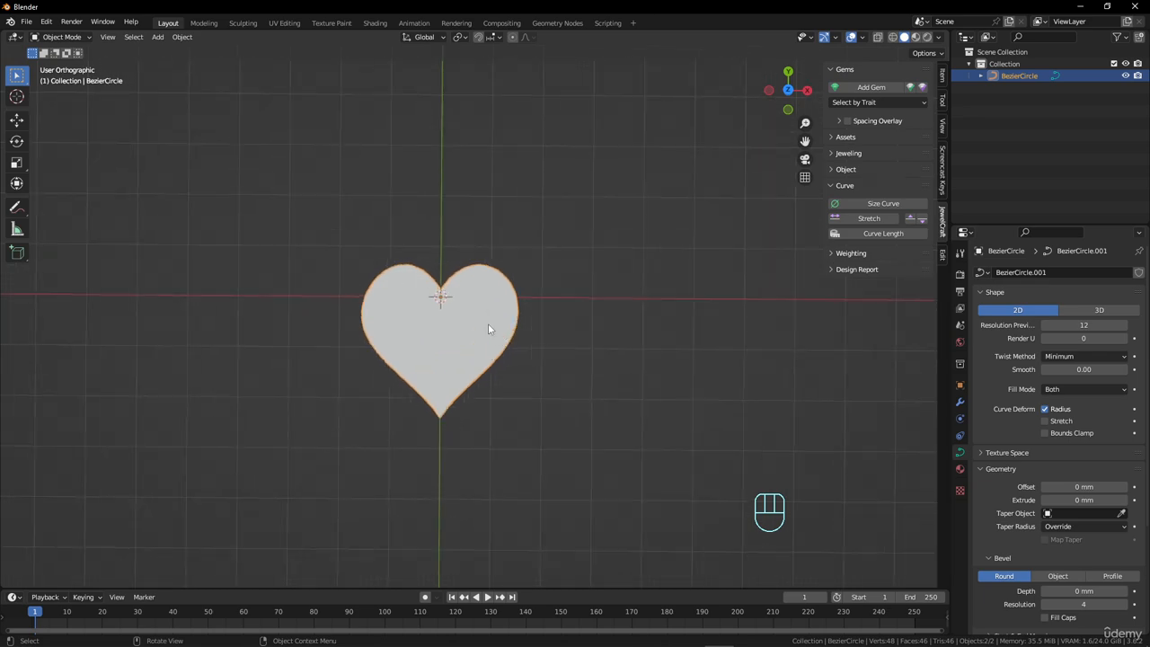
Set the heart curve's extrusion to 1 mm and view the solid from an angle.
middle_drag(488, 328, 511, 404)
scroll(1005, 417, down, 2)
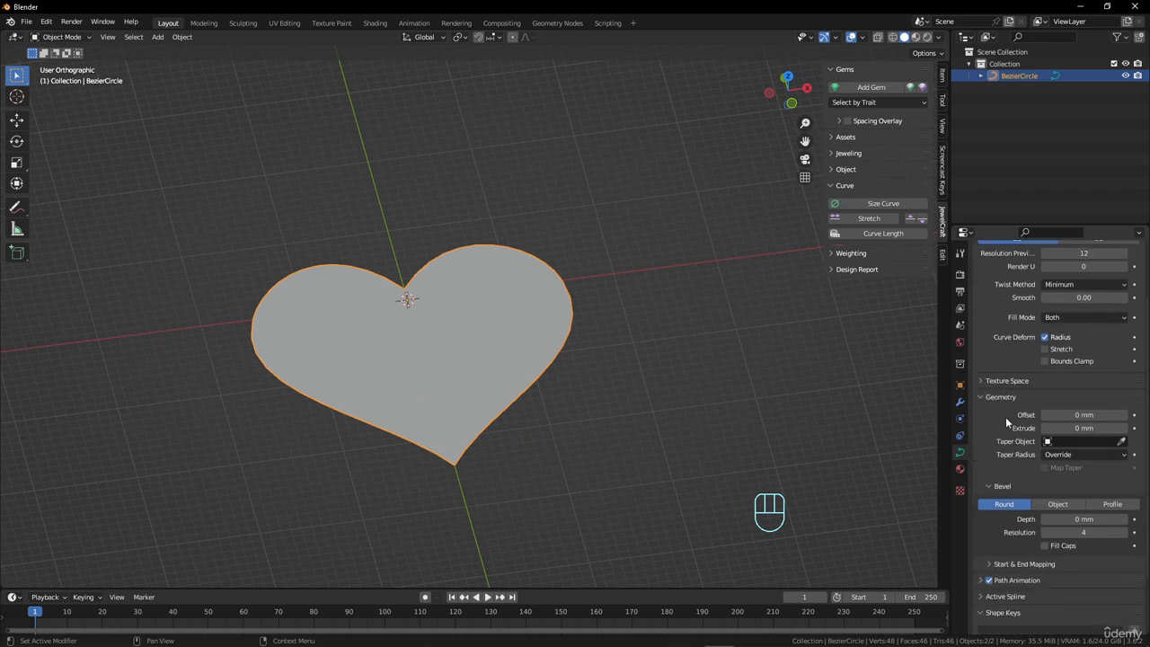
click(1069, 428)
text(1)
key(Return)
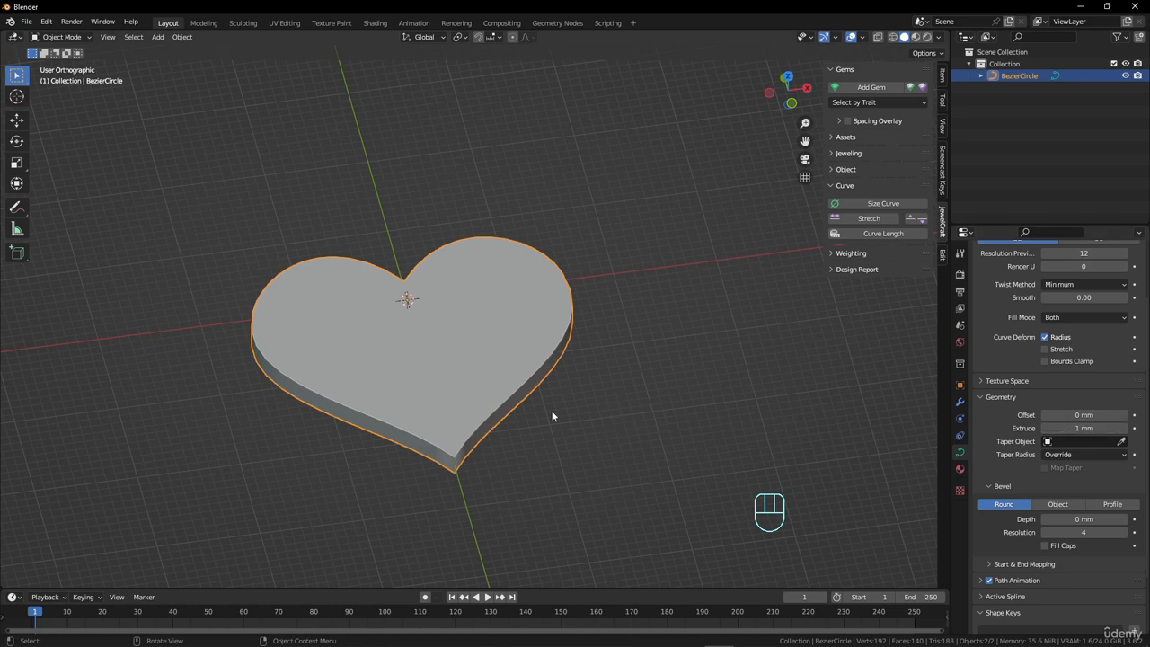
scroll(512, 374, down, 2)
key(Tab)
key(Tab)
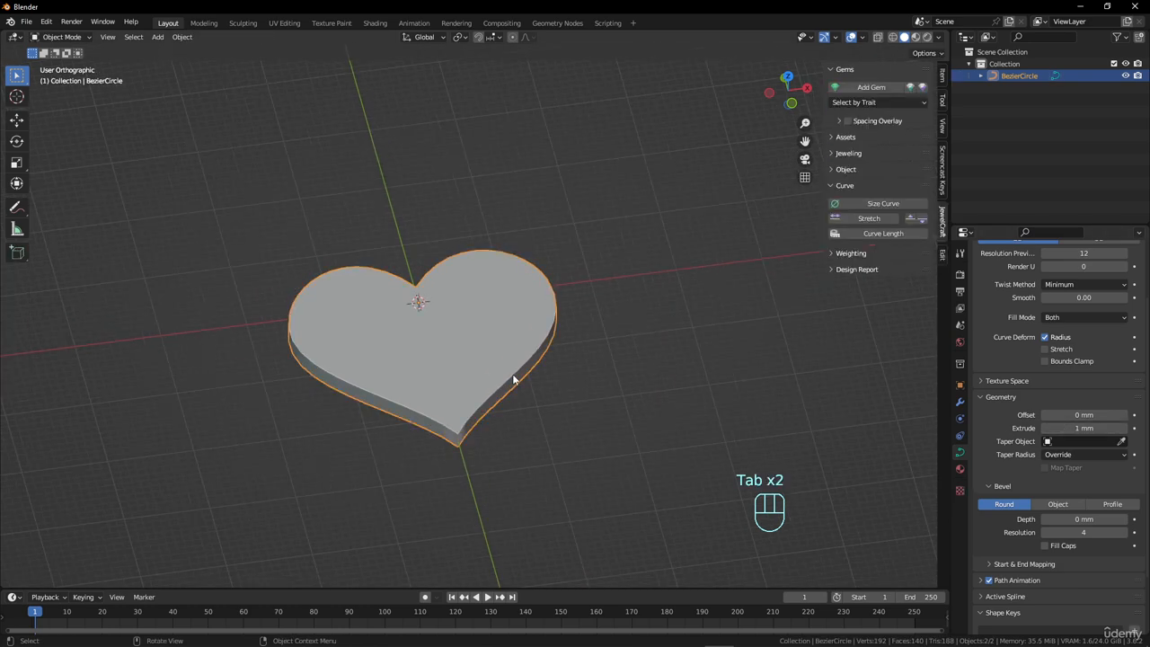
Display the heart's dimensions and round its edges with a bevel depth of 0.1 mm, raised to 0.2 mm.
click(943, 79)
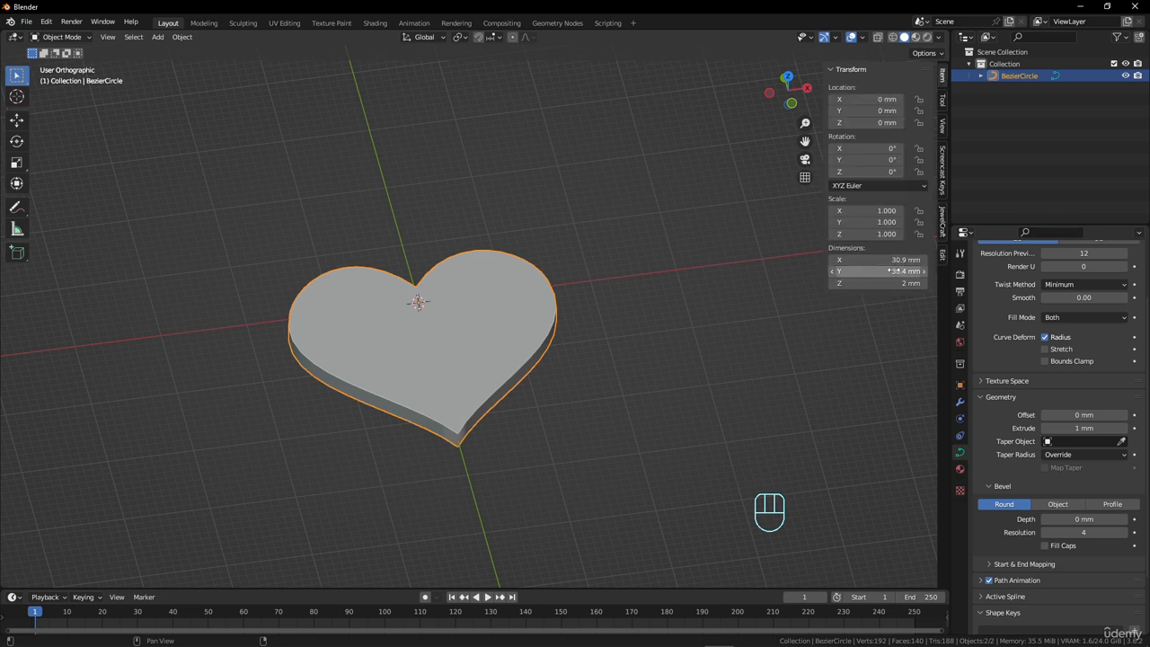
middle_drag(575, 352, 434, 387)
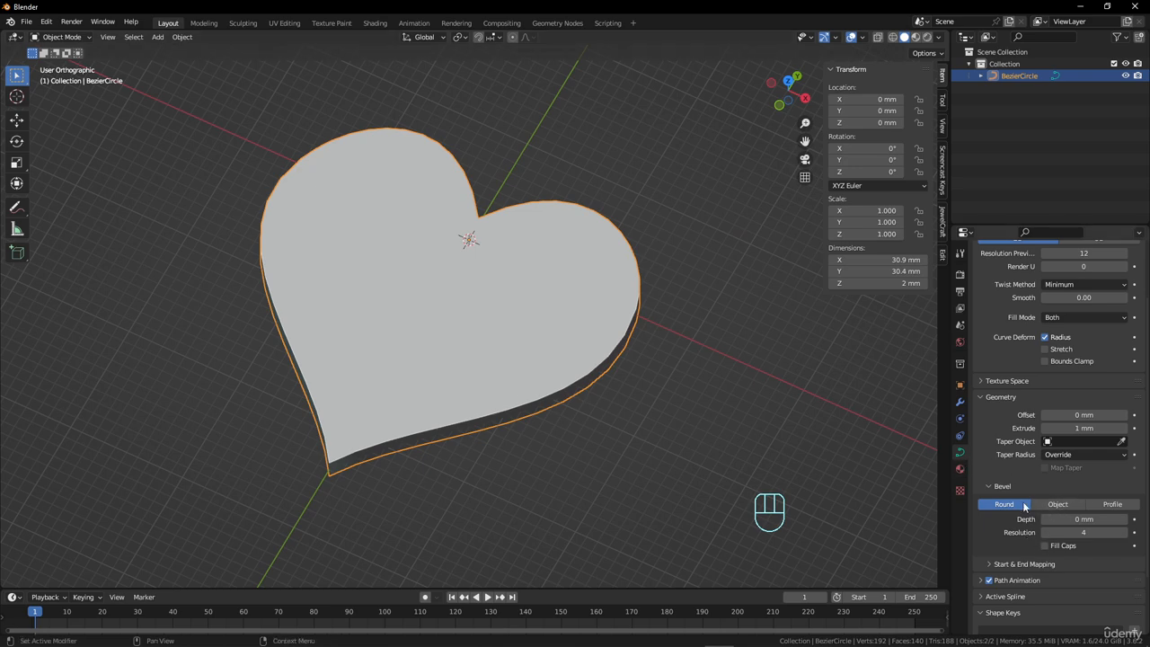
click(1077, 519)
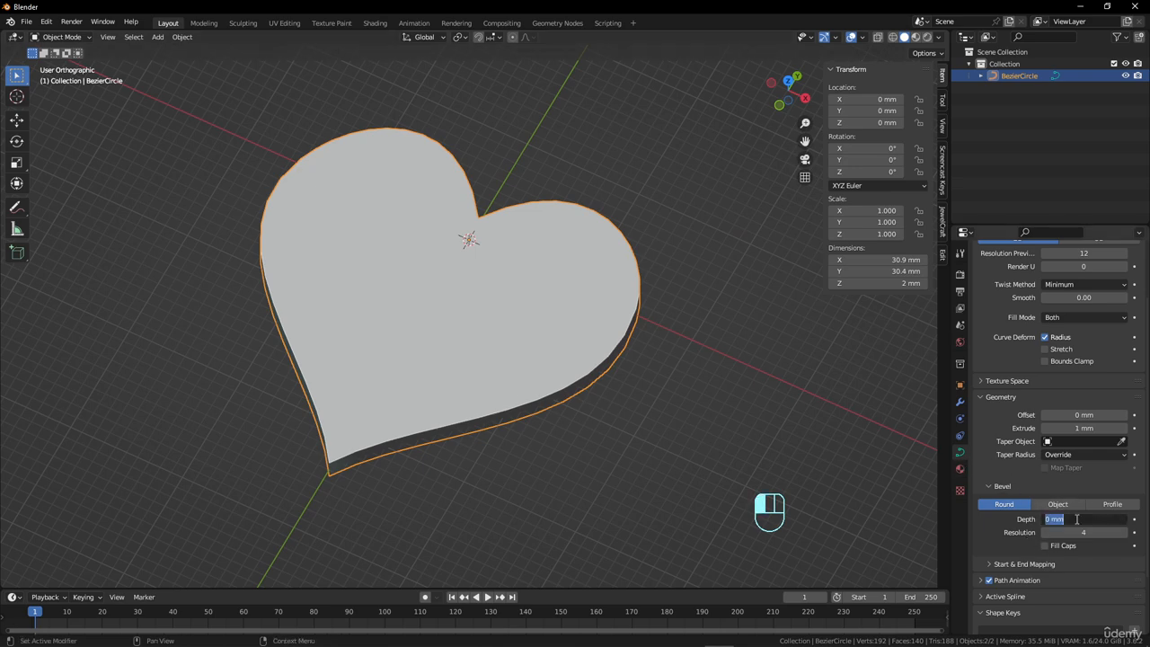
text(0.1)
key(Return)
click(1084, 520)
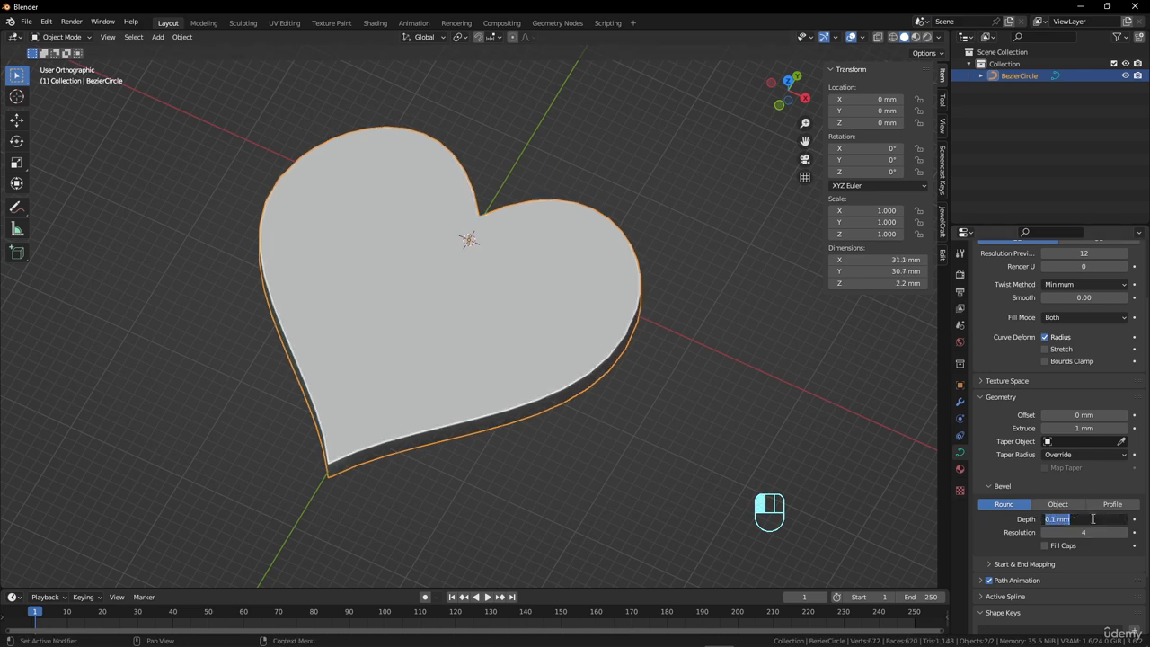
text(0.2)
click(648, 459)
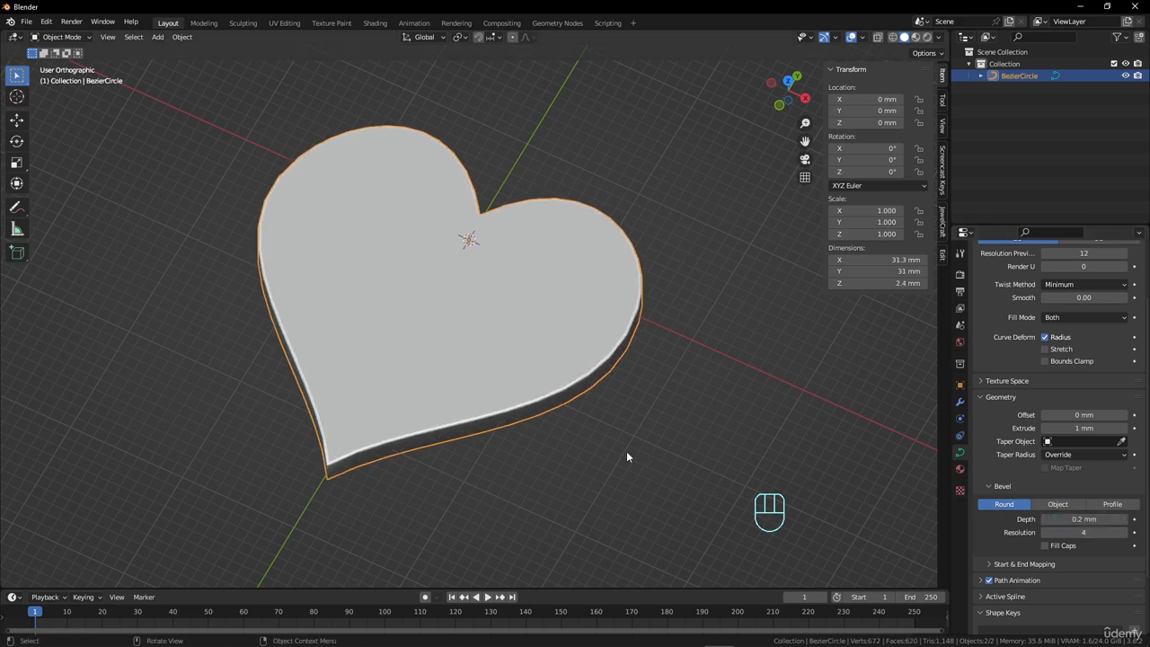
Smooth the heart's beveled outline by setting the curve's preview resolution to 24.
middle_drag(626, 451, 547, 420)
scroll(545, 422, down, 3)
scroll(641, 397, up, 4)
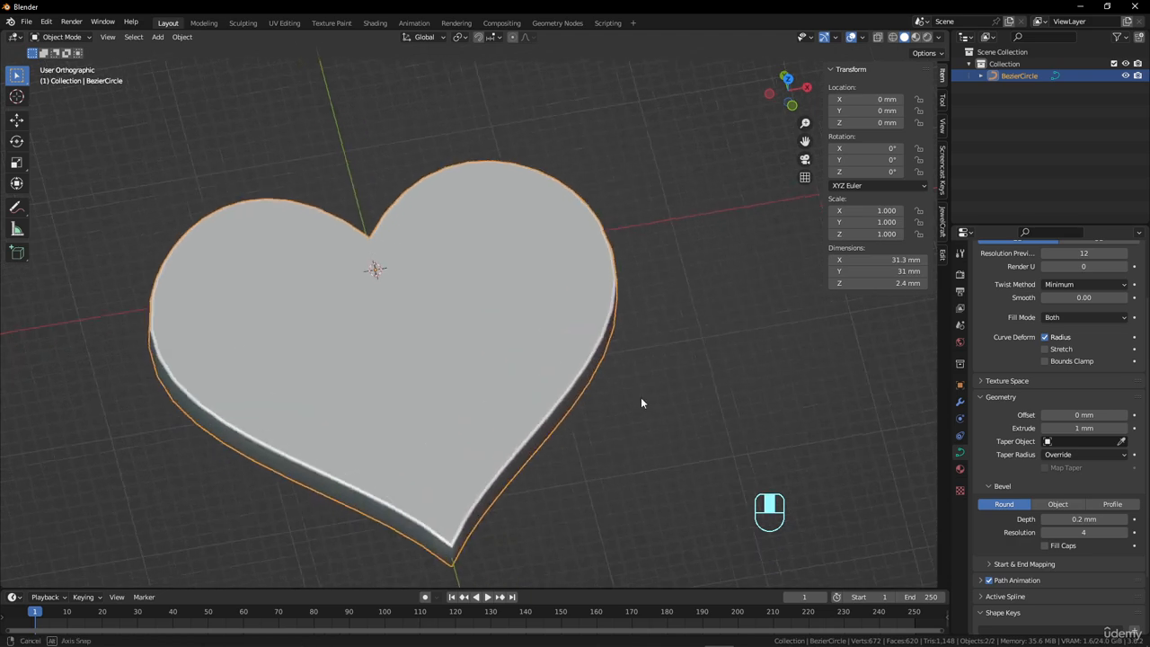
middle_drag(641, 397, 637, 356)
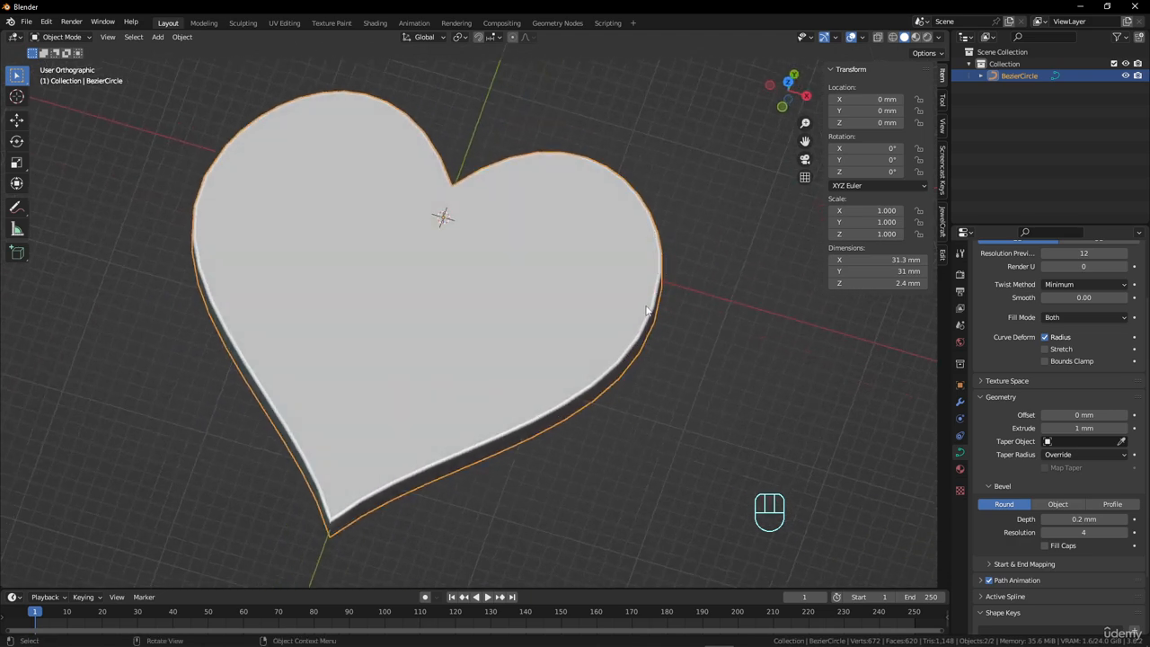
middle_drag(651, 201, 555, 262)
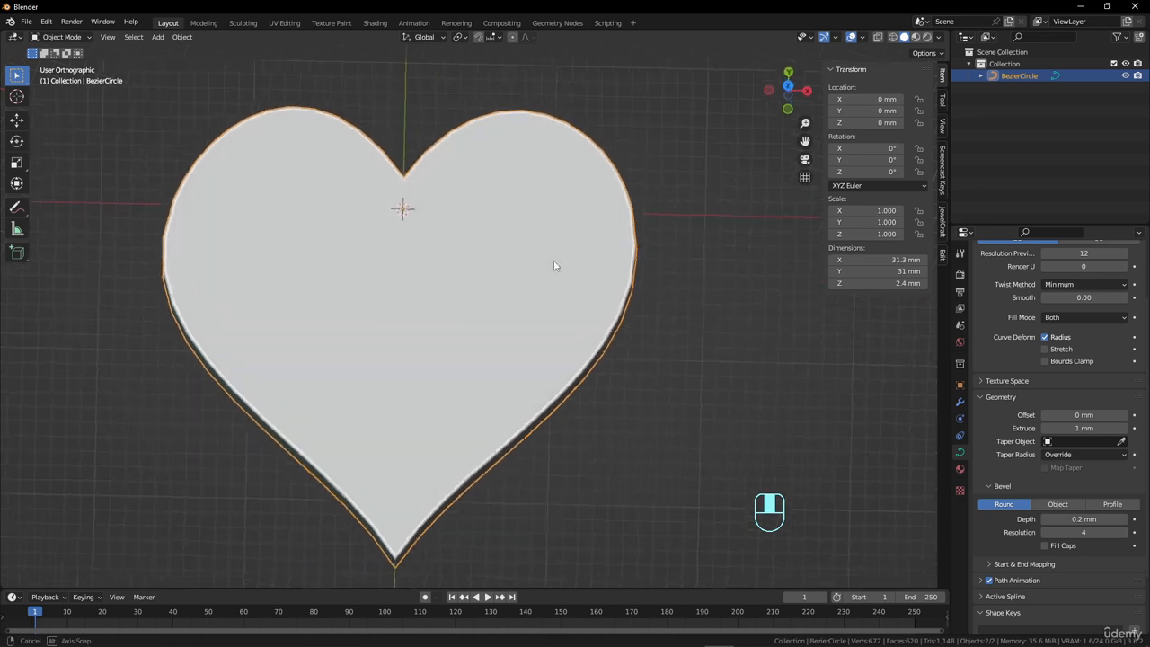
scroll(1101, 327, up, 2)
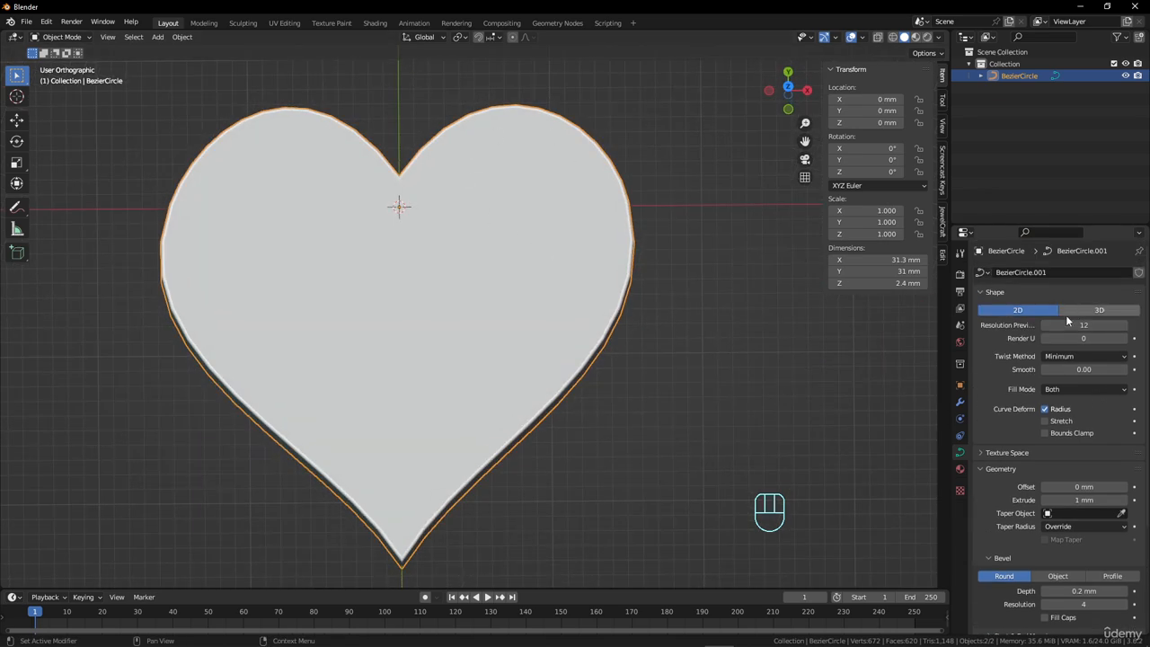
click(1087, 326)
text(24)
key(Return)
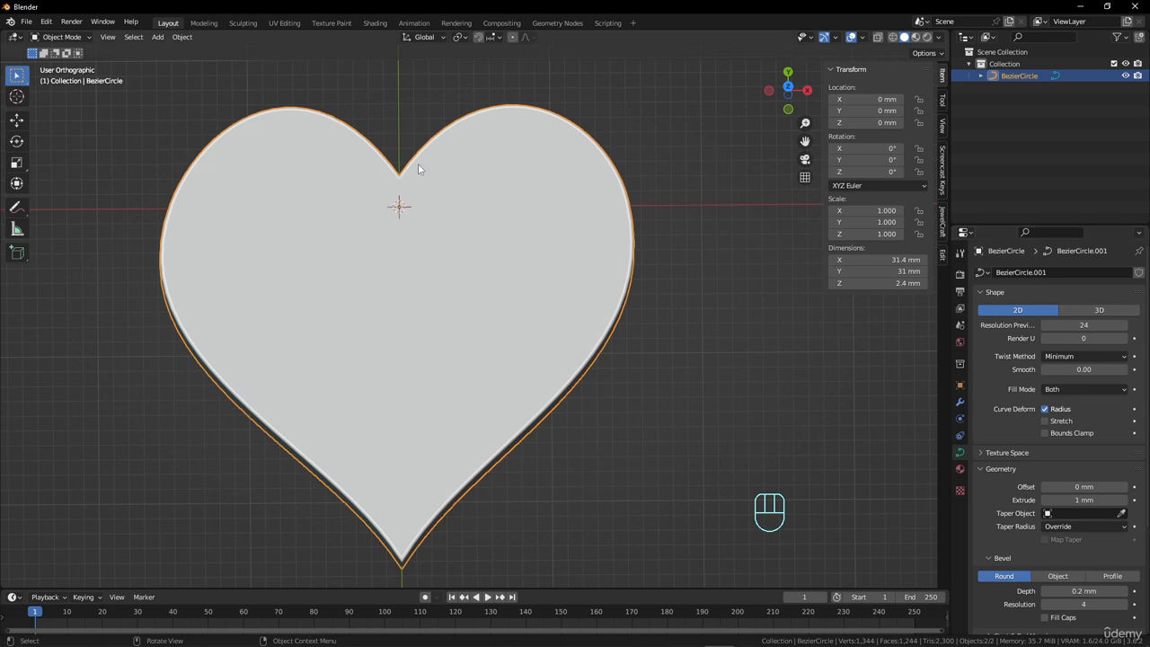
middle_drag(419, 169, 459, 314)
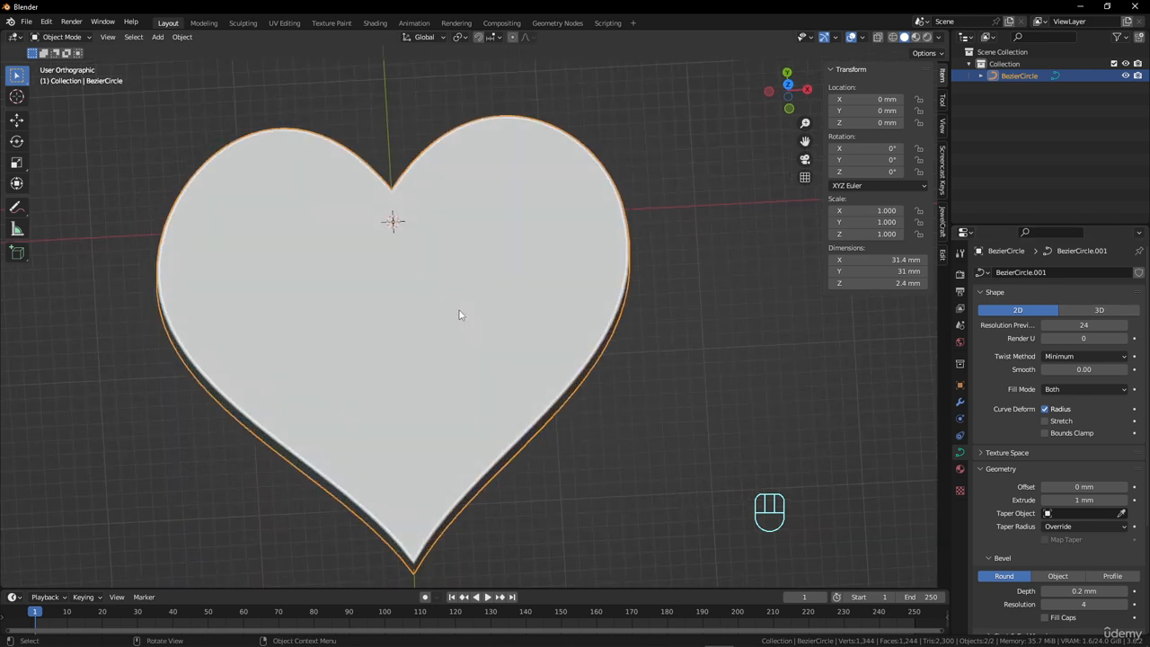
key(Tab)
scroll(459, 314, down, 4)
key(Tab)
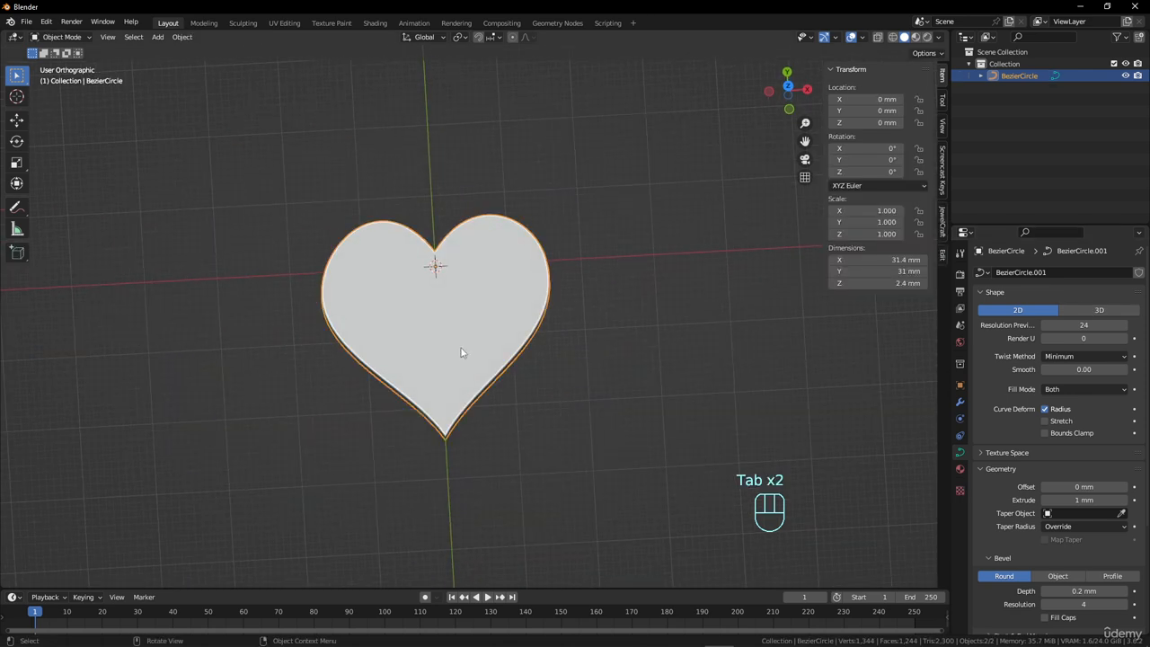
middle_drag(462, 348, 509, 338)
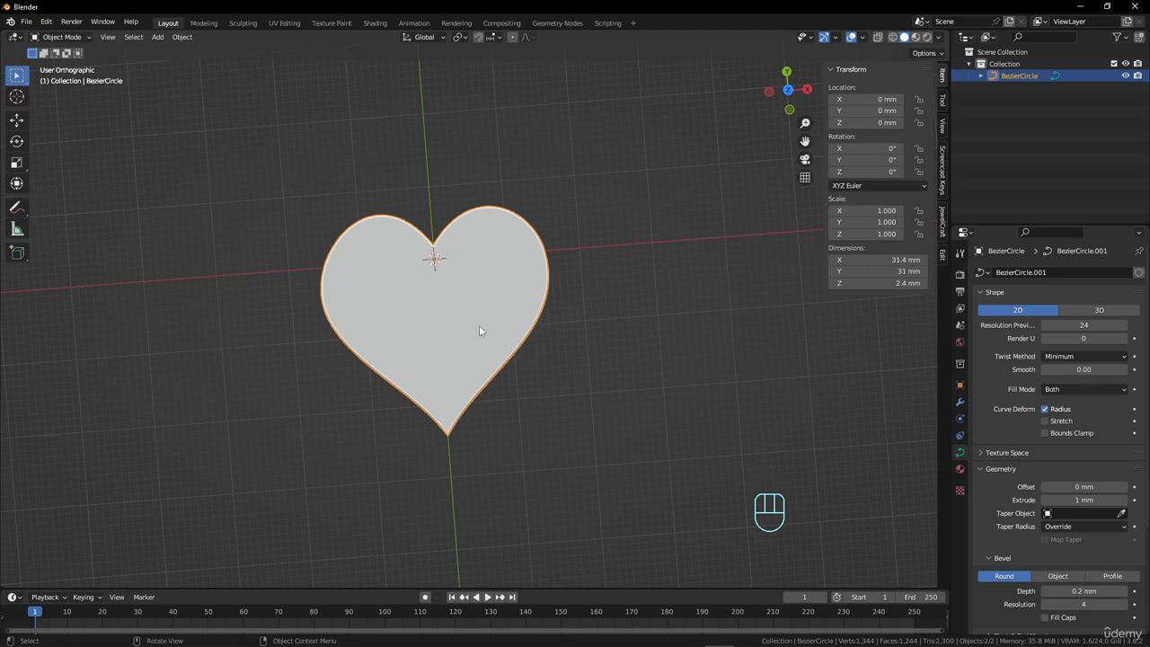
In top view, move the heart's bottom tip point to about X -6.6 mm, Y -24.6 mm and rotate its handles by 22.7°.
key(Tab)
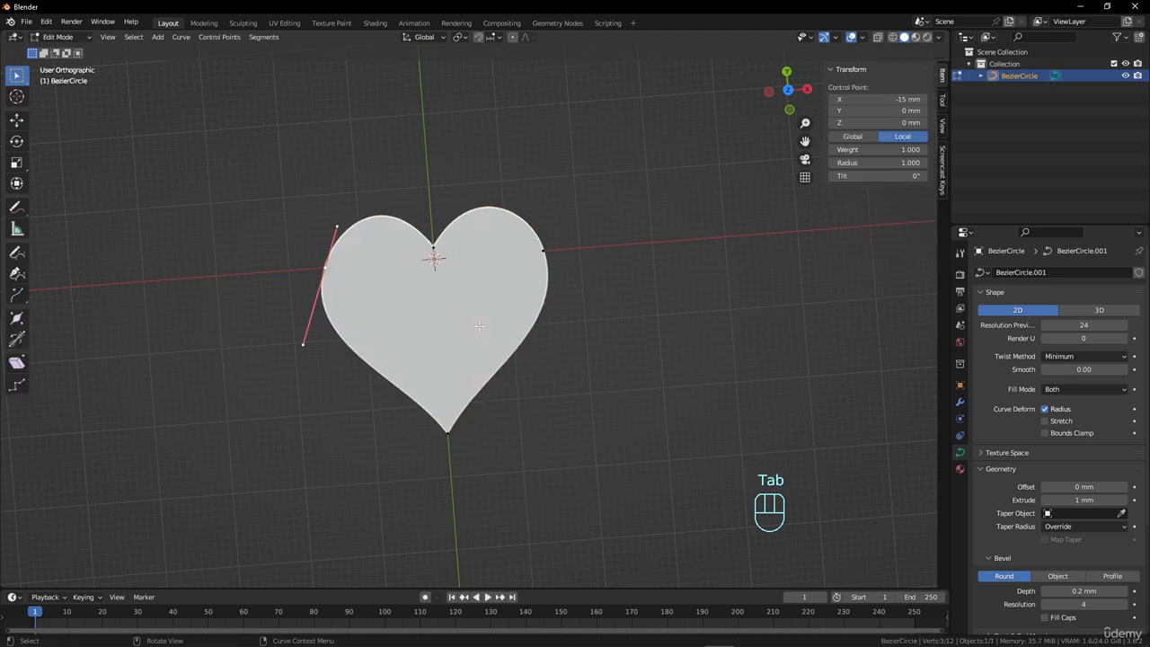
click(448, 435)
shift+click(434, 249)
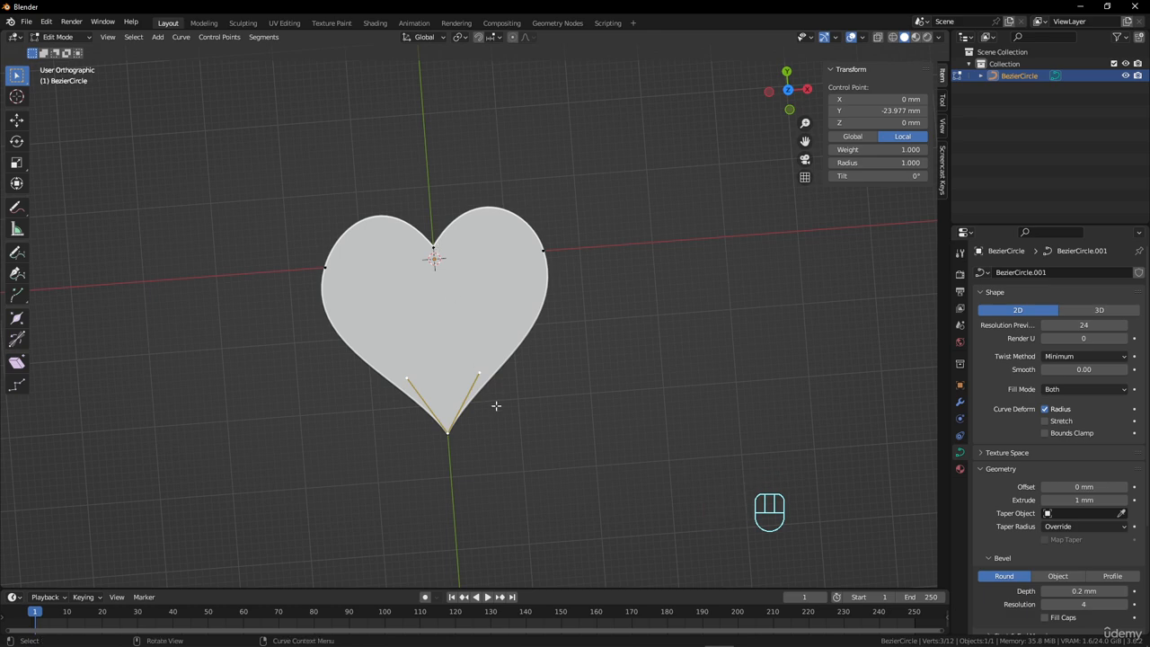
key(KP_7)
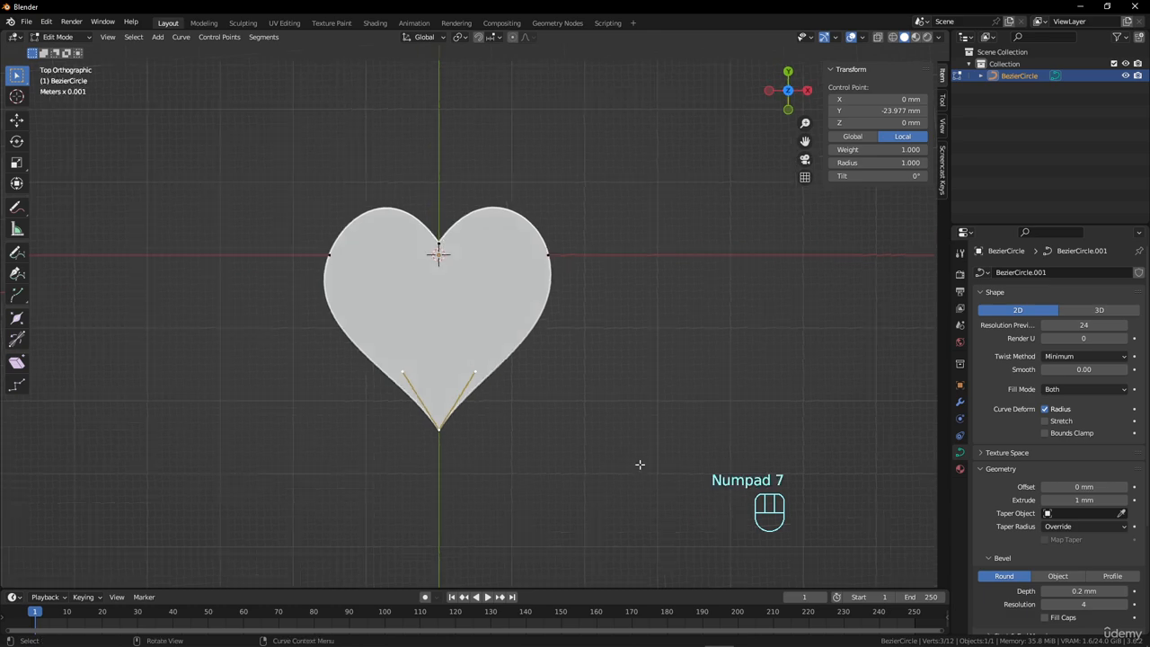
key(g)
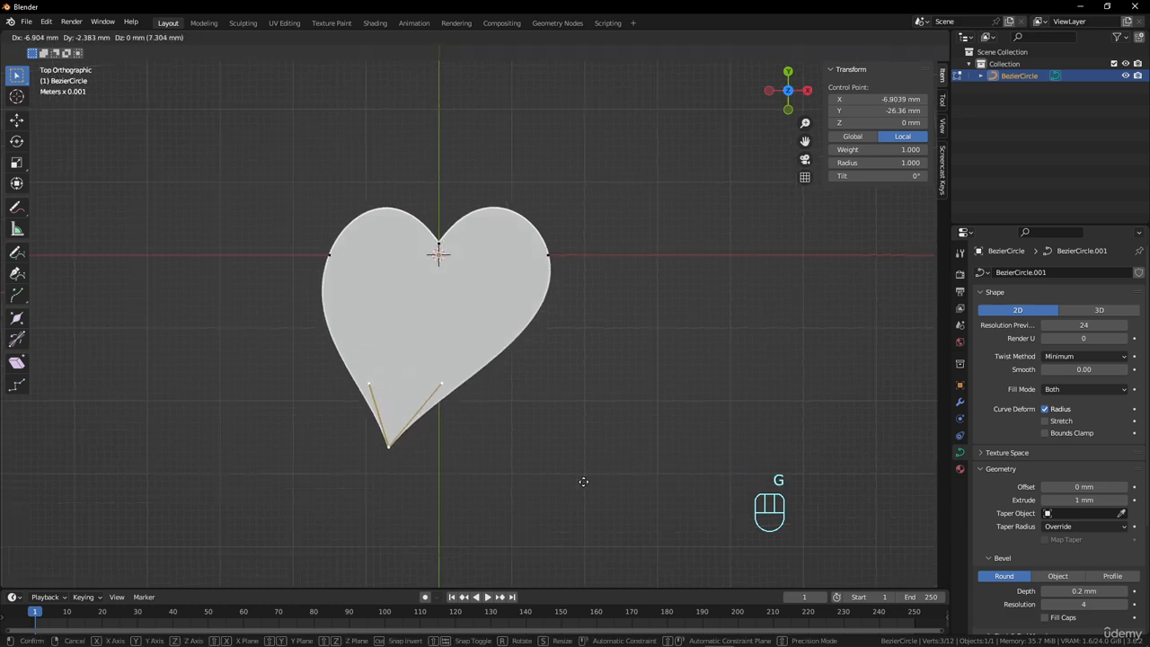
click(603, 477)
key(r)
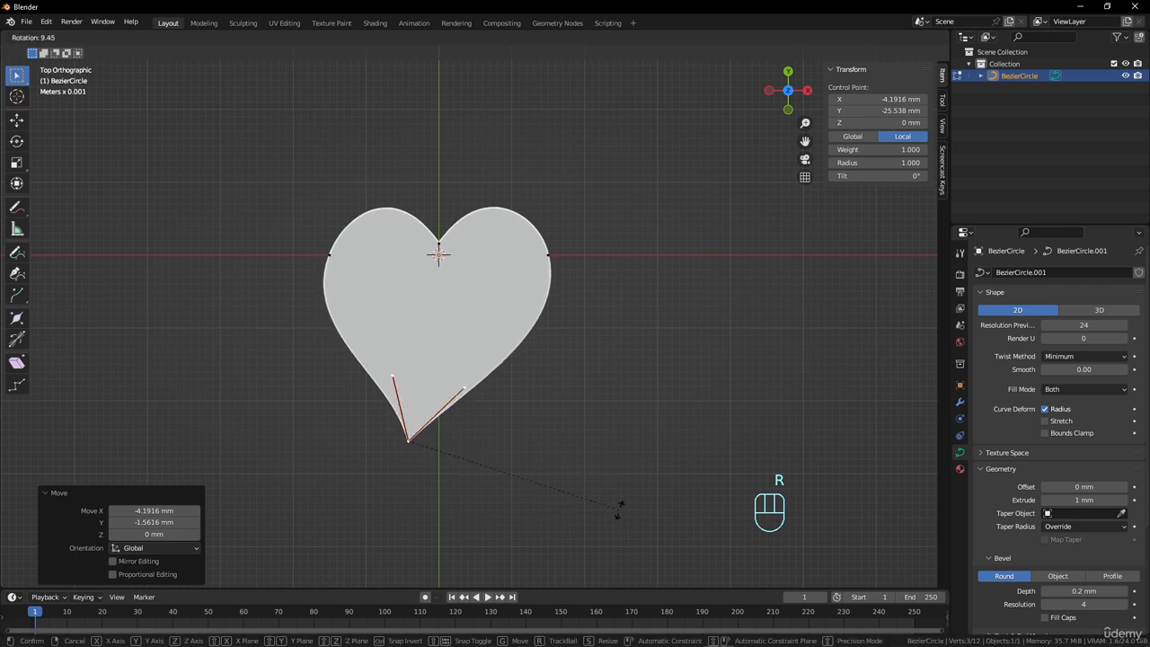
click(587, 548)
key(g)
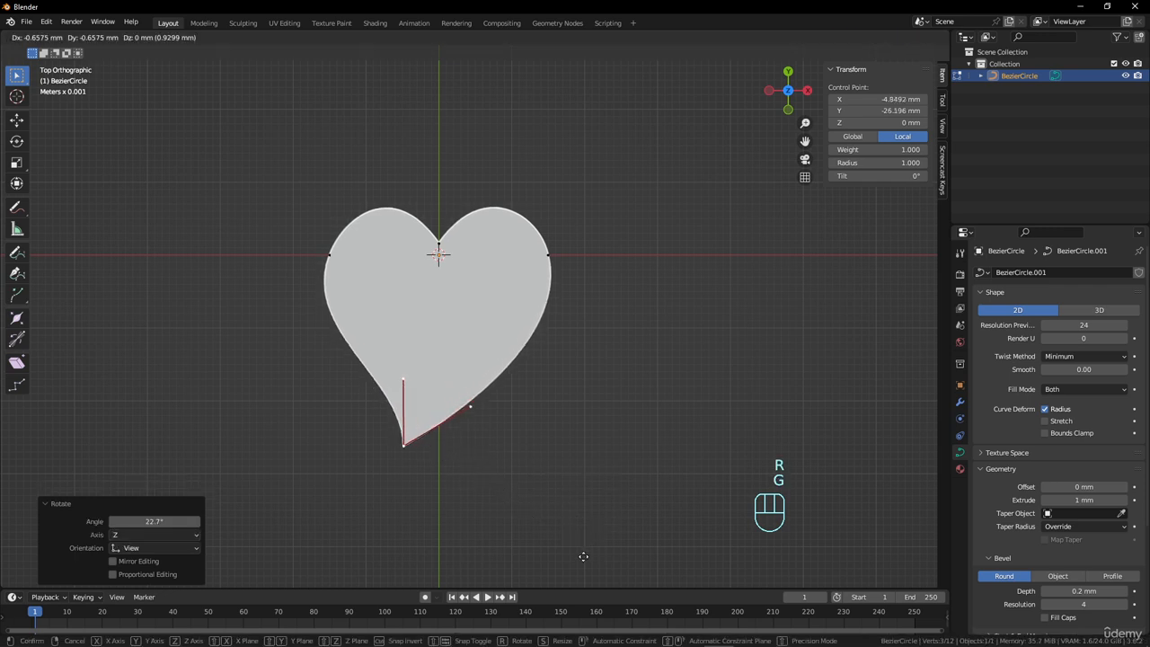
click(572, 545)
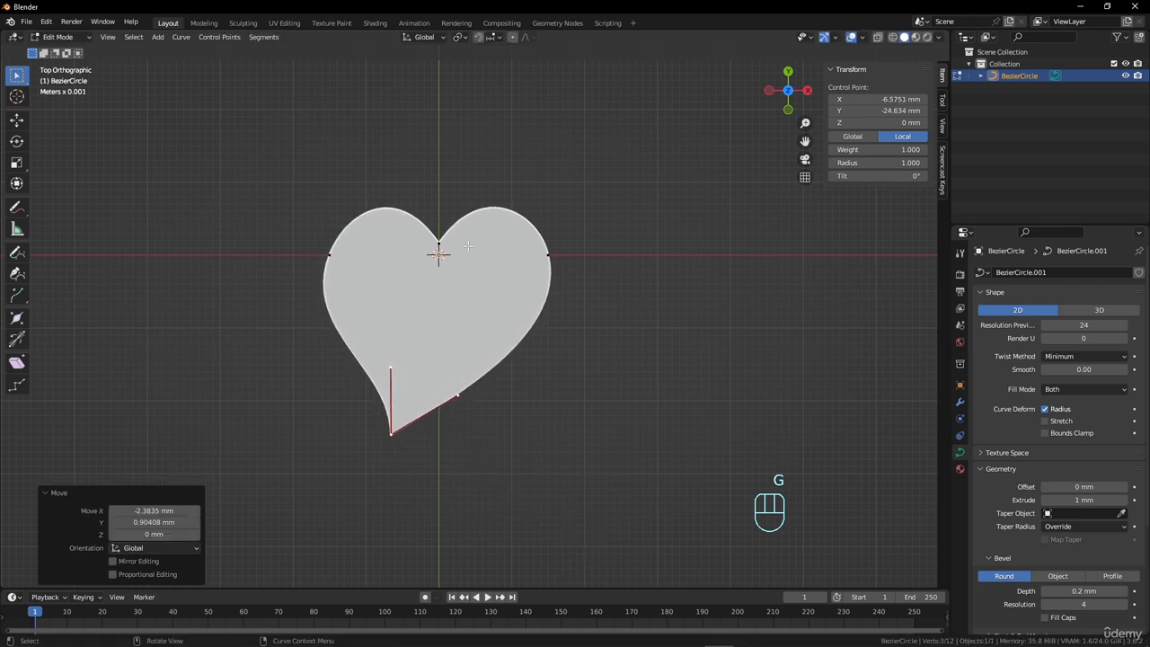
Rotate the notch point by 9.26°, shift the right side point about -0.5 mm in X and 0.3 mm in Y, and leave Edit Mode.
click(440, 240)
key(r)
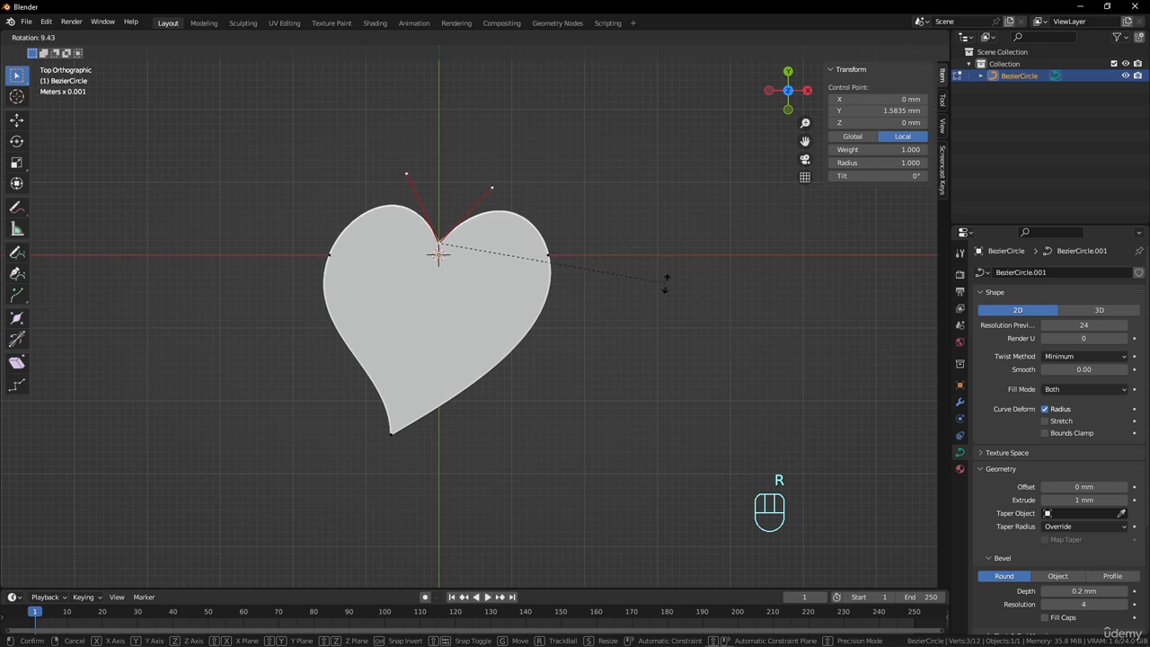
click(664, 284)
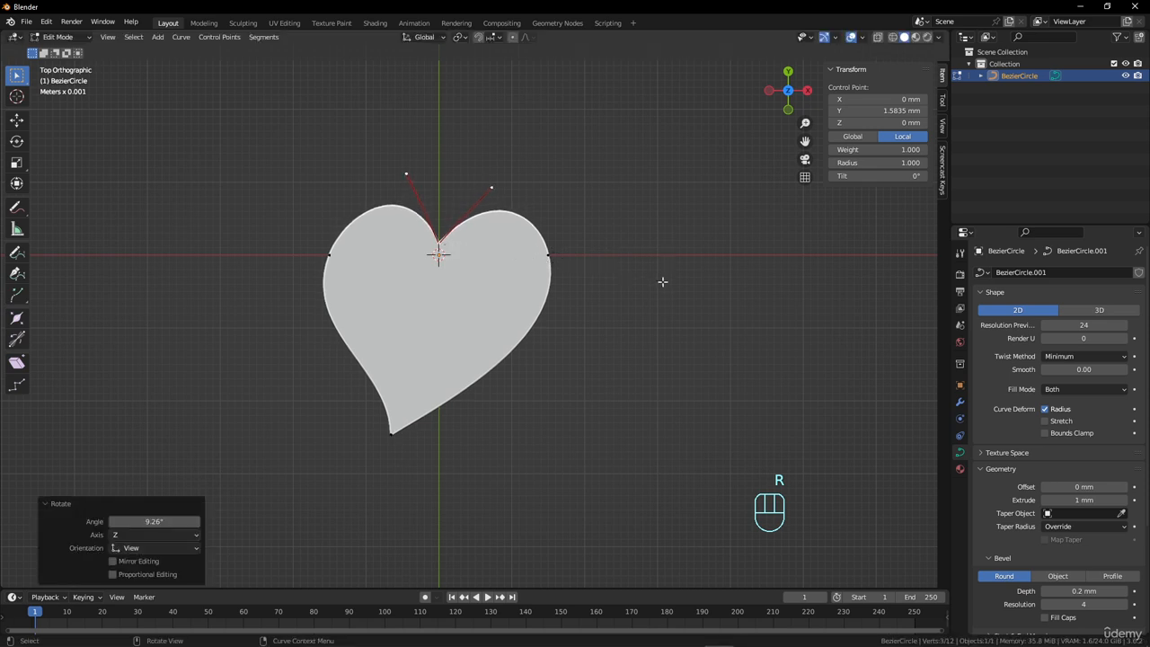
click(546, 258)
key(g)
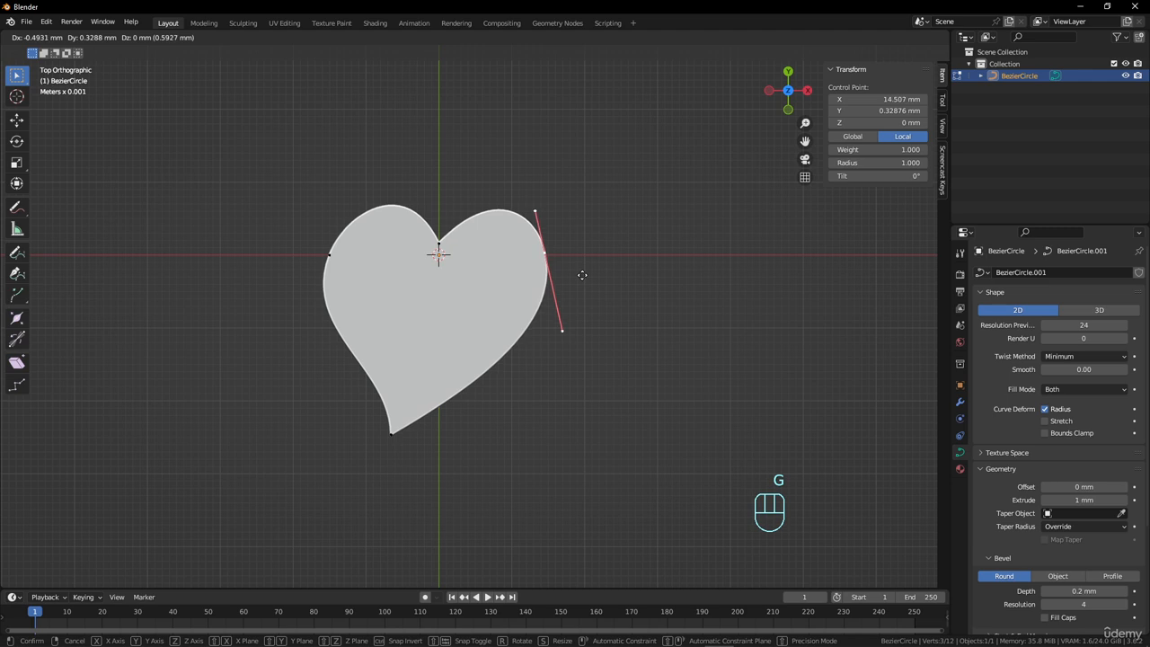
click(583, 275)
key(Tab)
scroll(499, 296, down, 5)
scroll(437, 405, up, 6)
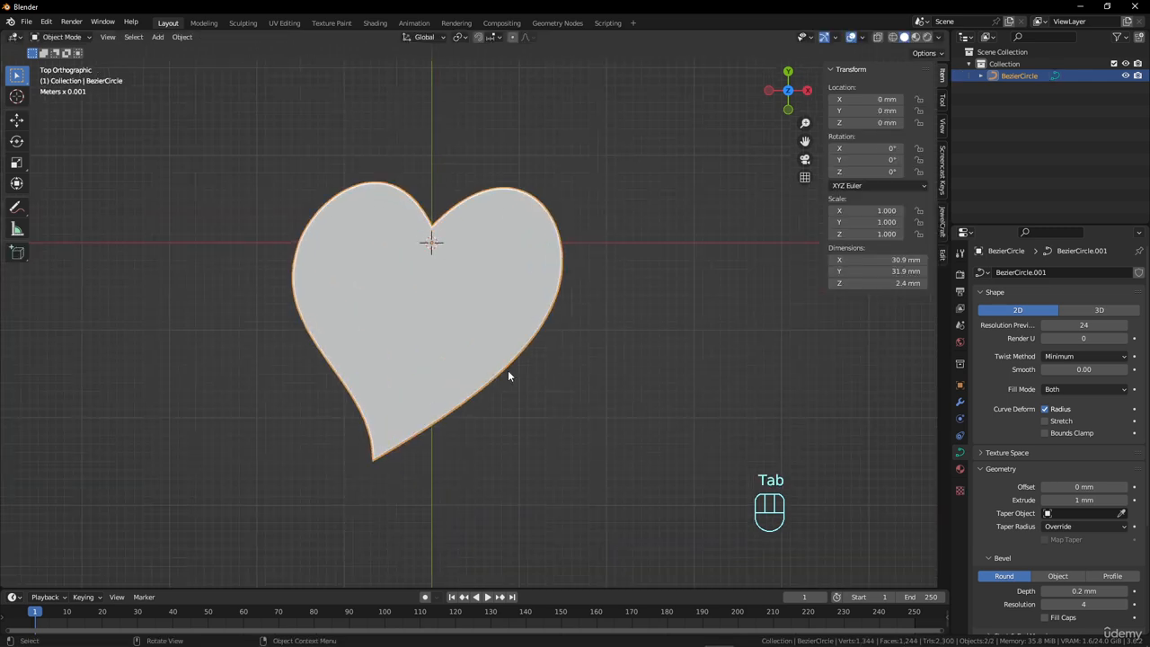
Rotate all of the heart's points by -6.05° and move them about 0.8 mm in X and 0.2 mm in Y.
key(Tab)
key(a)
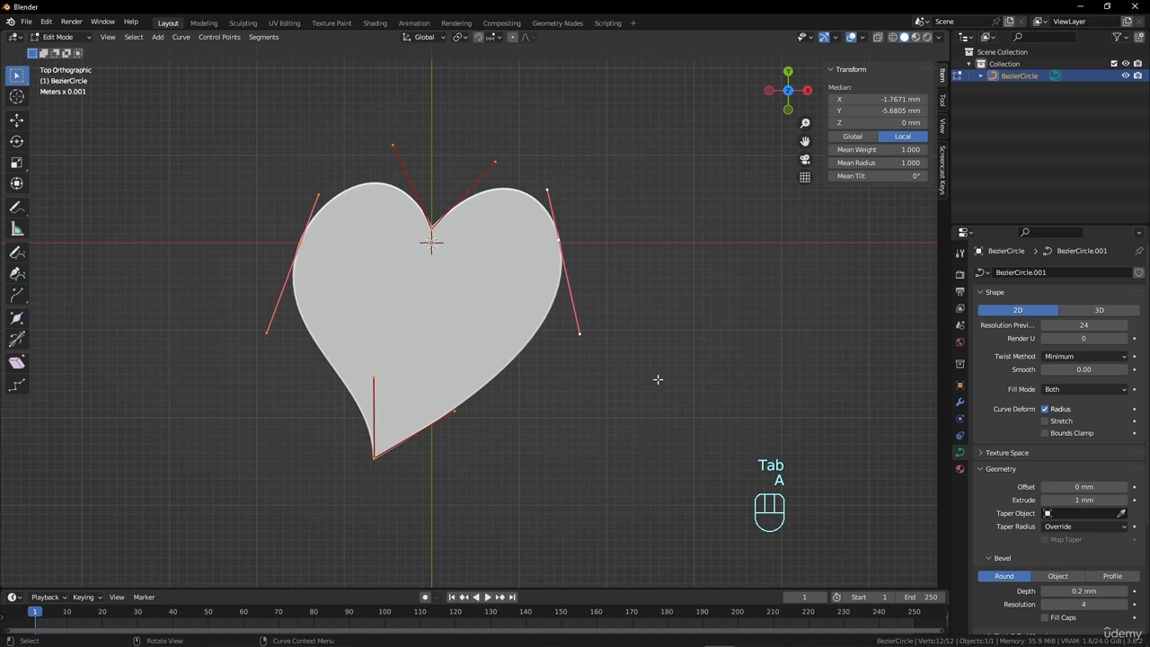
key(r)
click(652, 348)
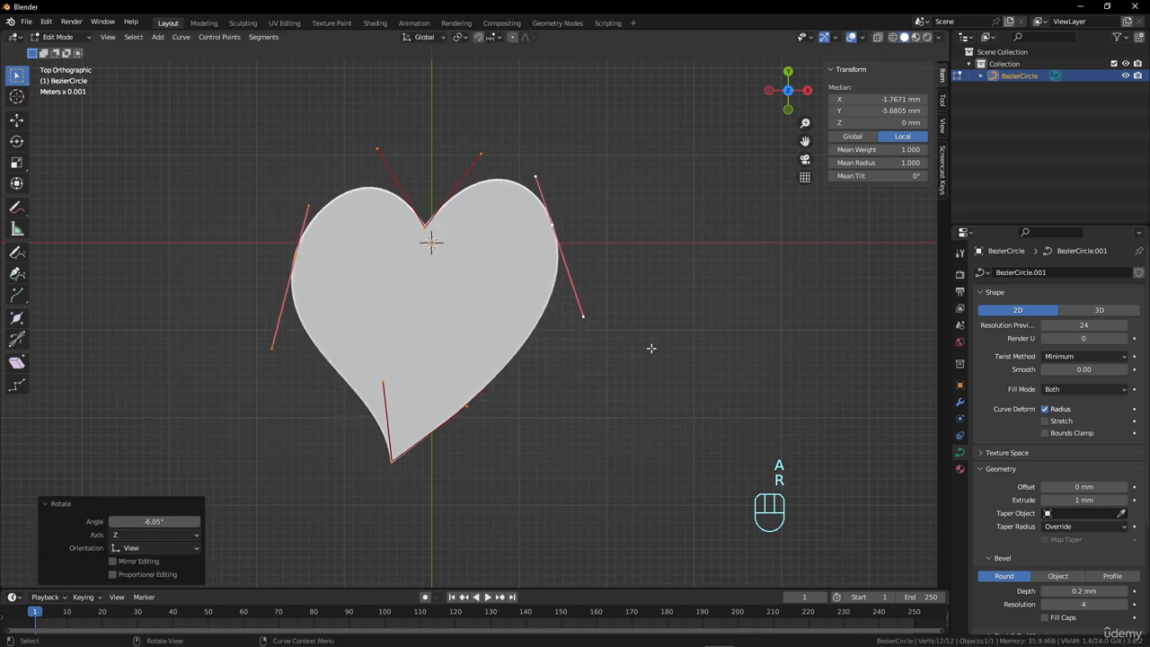
key(g)
click(658, 345)
scroll(444, 346, down, 2)
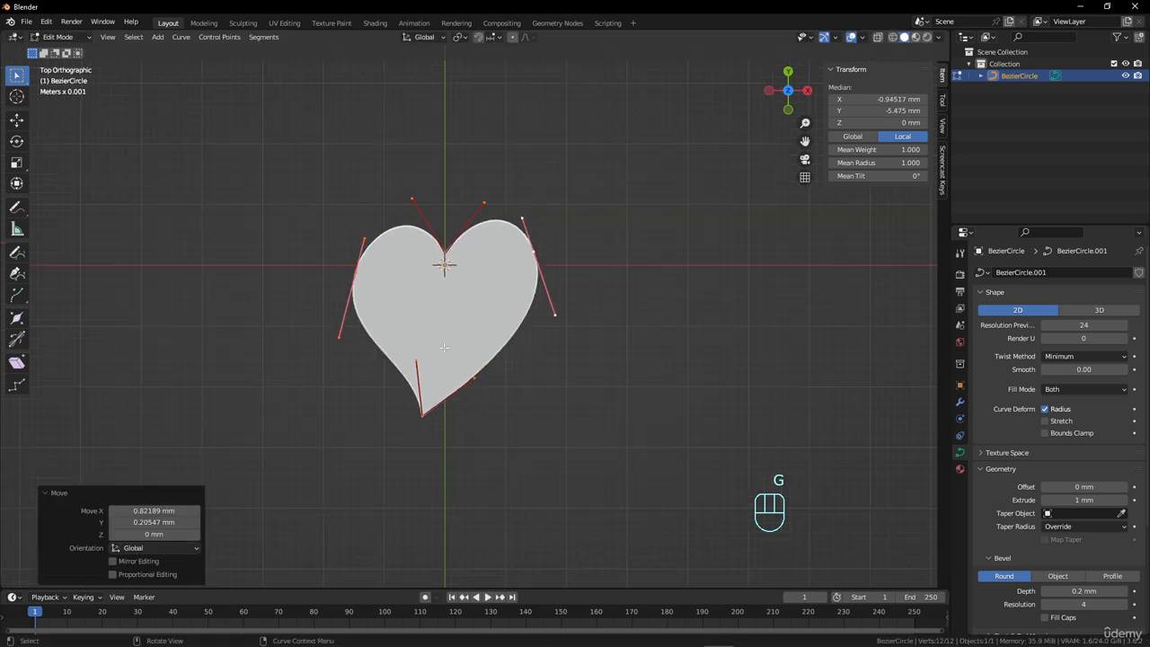
scroll(480, 310, up, 2)
key(Tab)
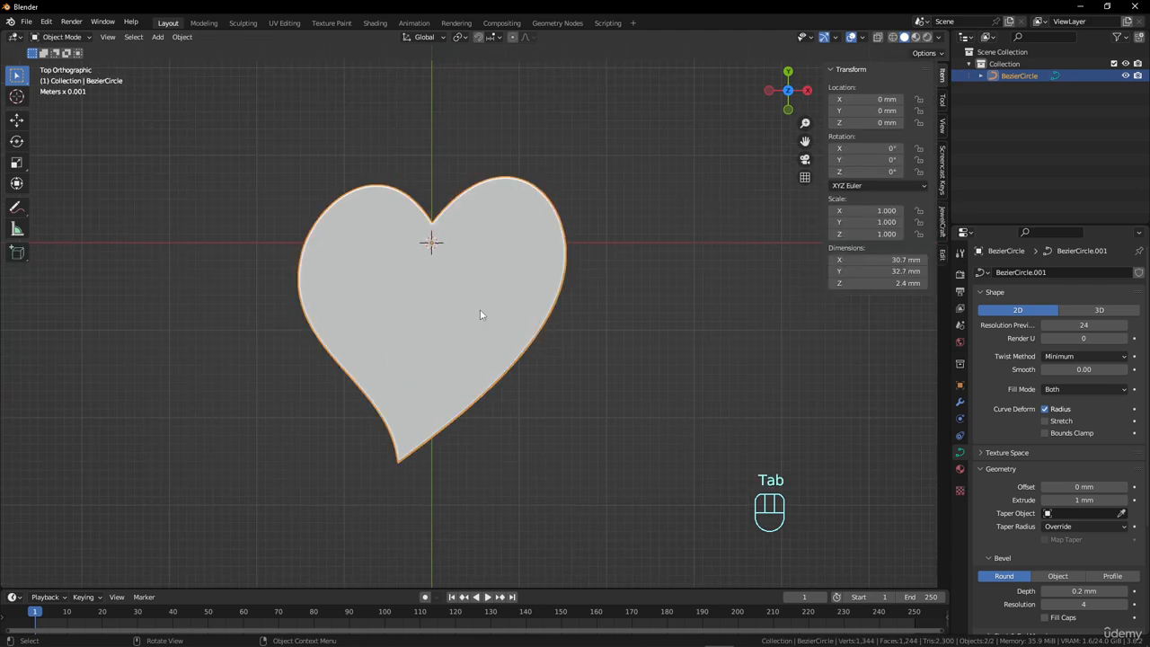
Duplicate the whole heart outline in Edit Mode and scale the copy to 0.113 to form a small heart-shaped cutout.
key(Tab)
key(a)
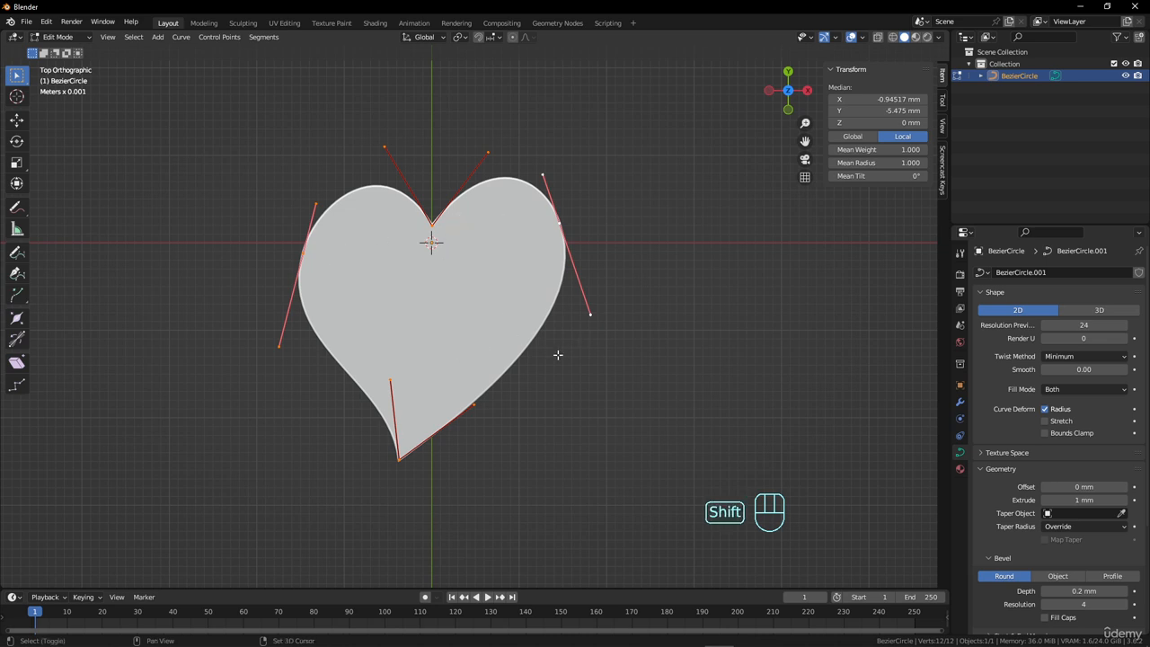
key(shift+d)
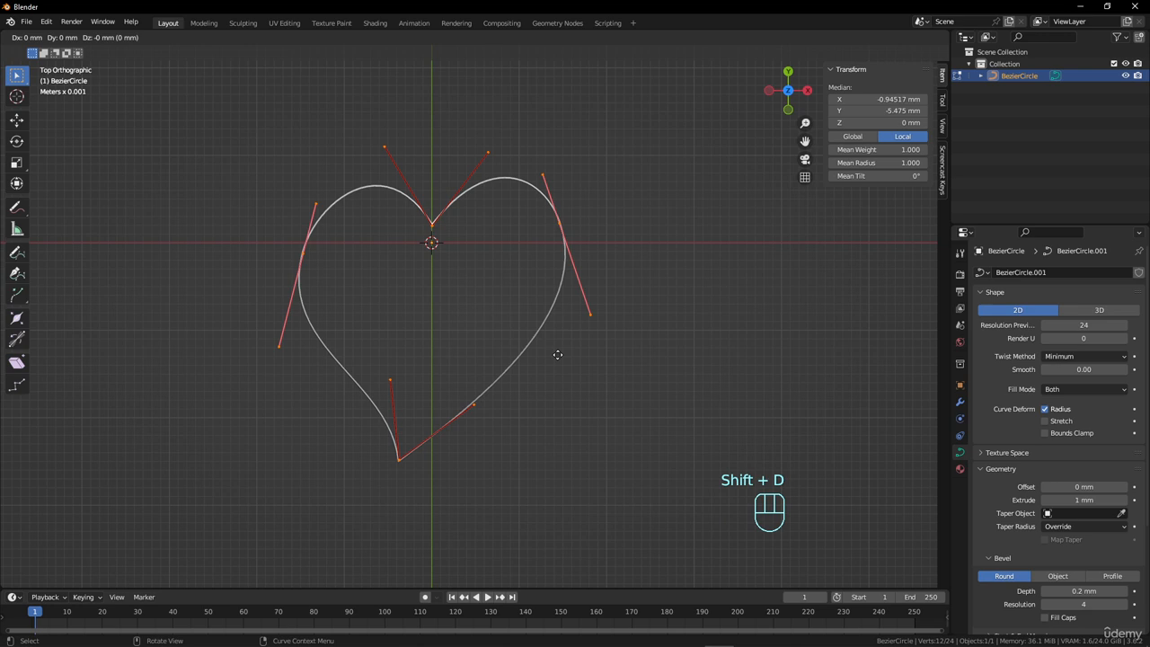
key(s)
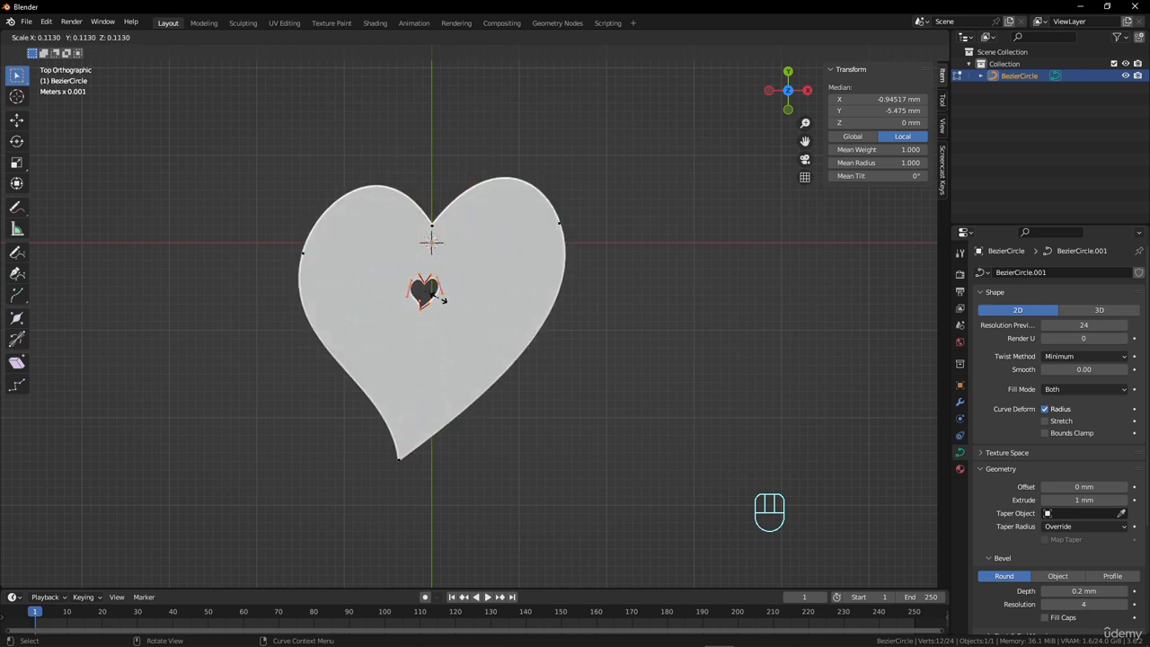
click(441, 298)
key(f)
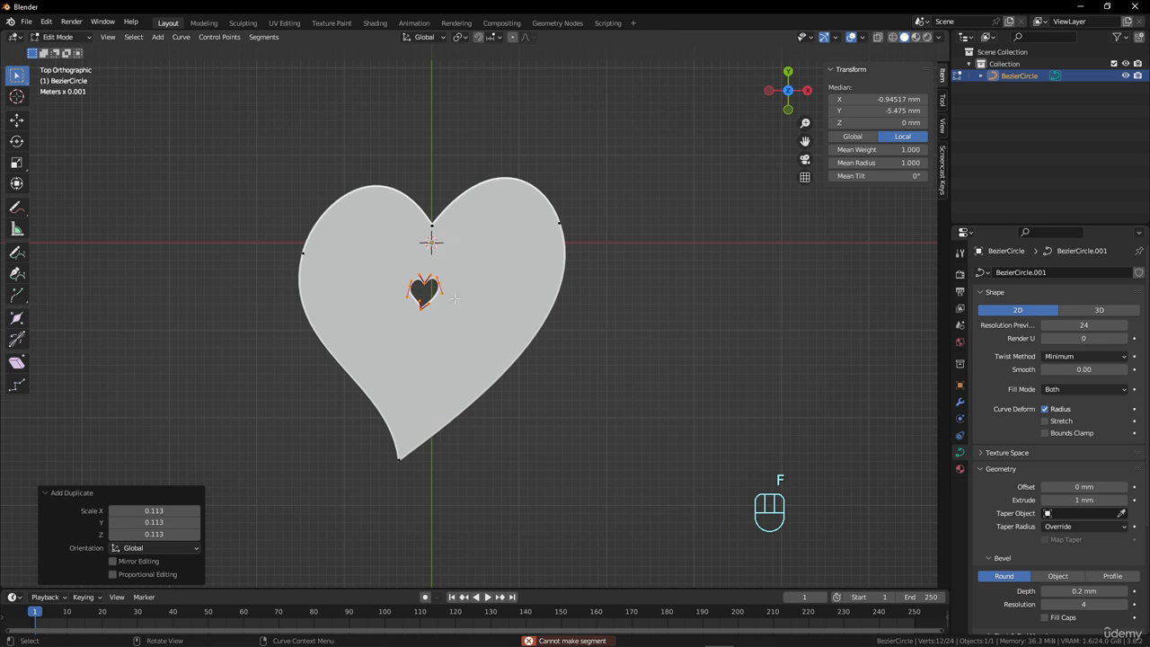
Move the small heart cutout about 4 mm in X and 6 mm in Y, rotate it by -12.1° and nudge it closer to the notch.
key(g)
click(497, 255)
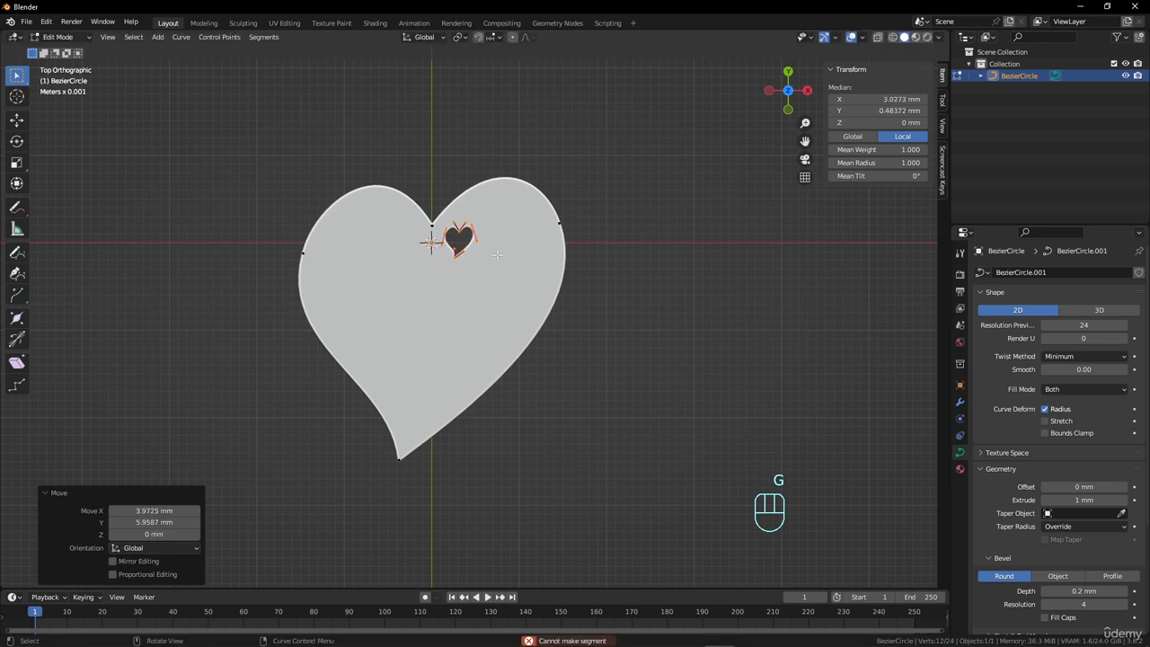
key(r)
click(524, 215)
key(g)
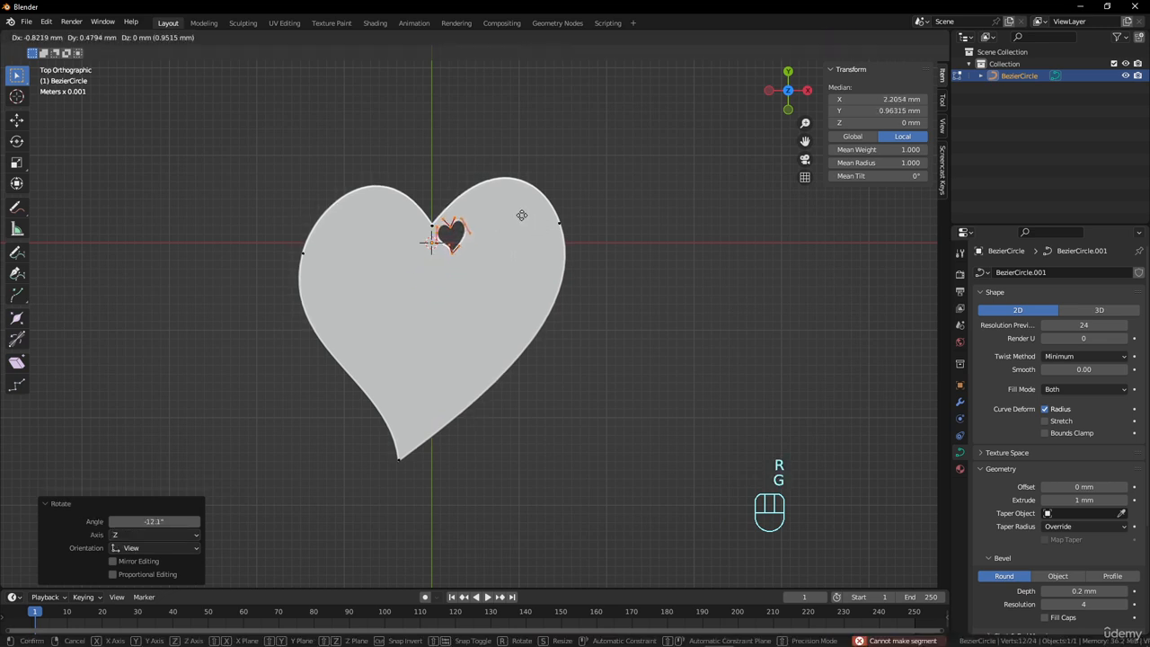
click(522, 216)
Duplicate the small heart cutout and place the copy about 3.8 mm along X and 3.1 mm along Y inside the right lobe.
key(shift+d)
click(528, 236)
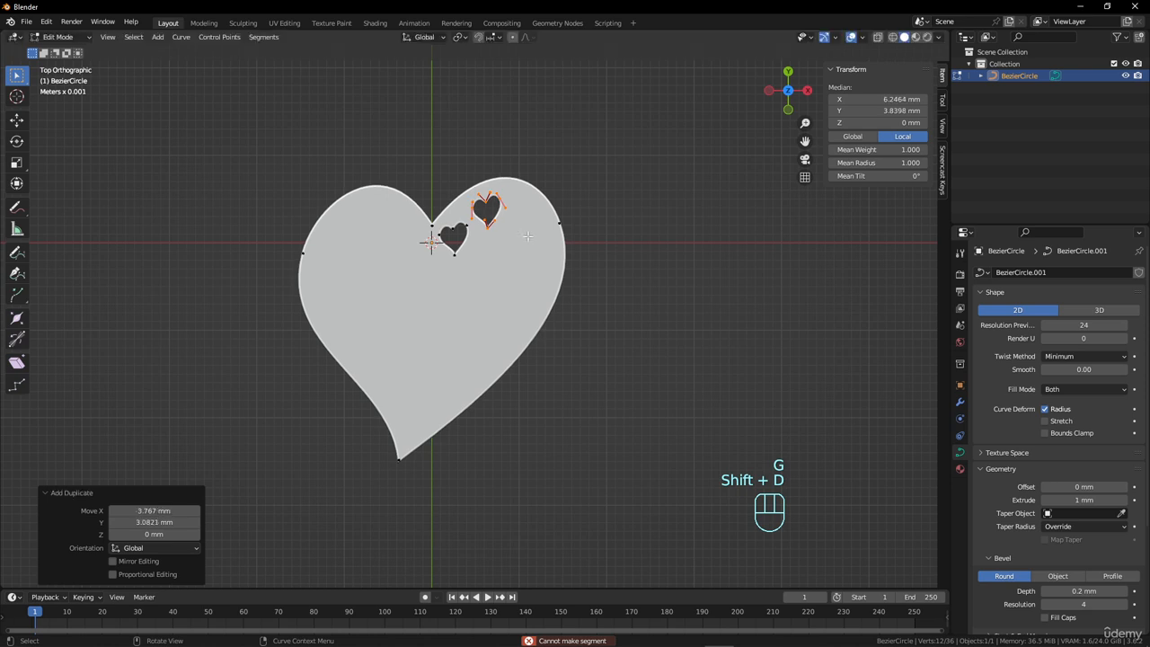
Rotate the small cutout in the right lobe by 99.6° and place a duplicate about 4.5 mm along X and -0.3 mm along Y.
key(r)
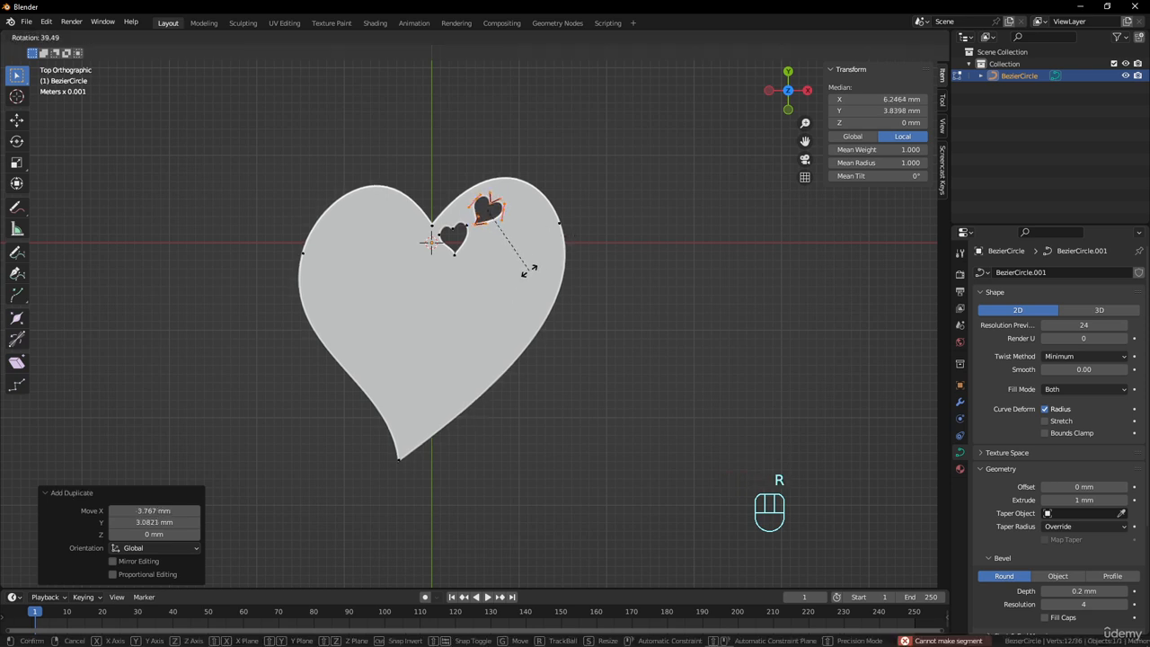
click(440, 307)
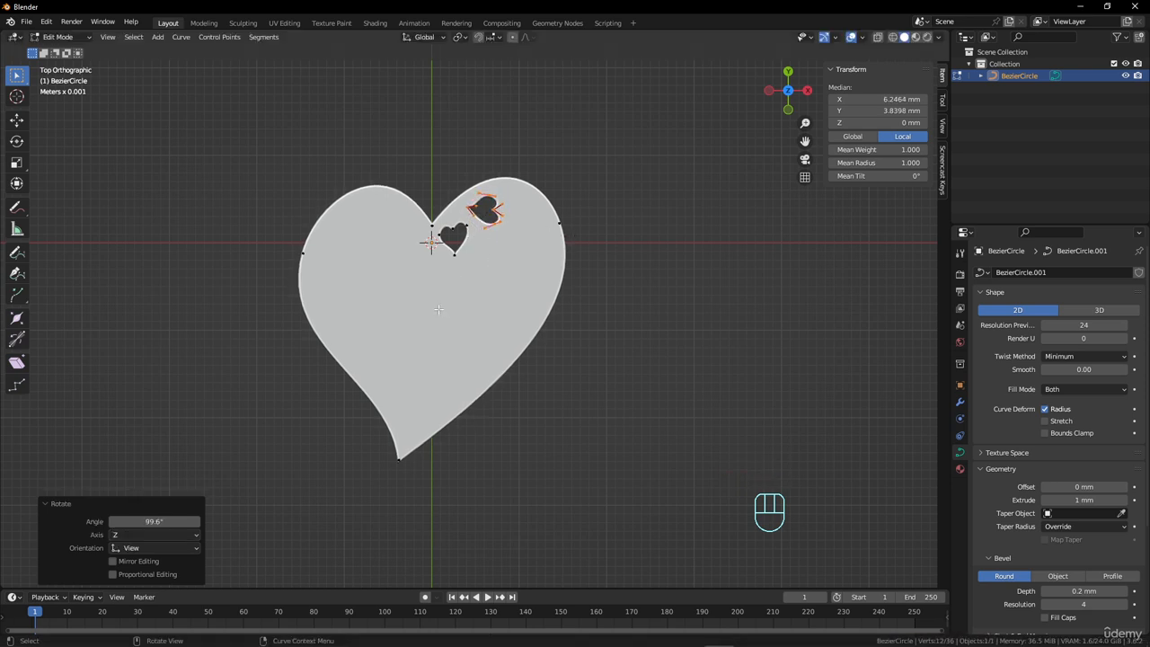
key(shift+d)
click(517, 303)
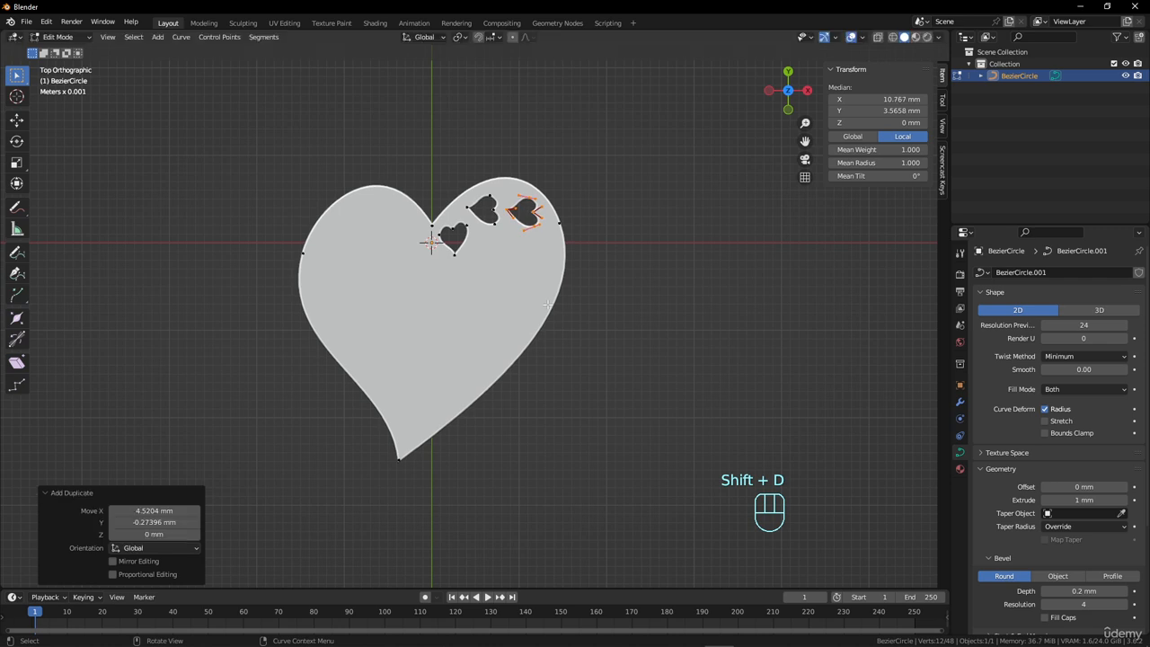
Rotate the new cutout by -65.6°, scale it down, and move it about -0.9 mm in X and 0.4 mm in Y.
key(r)
click(589, 227)
key(s)
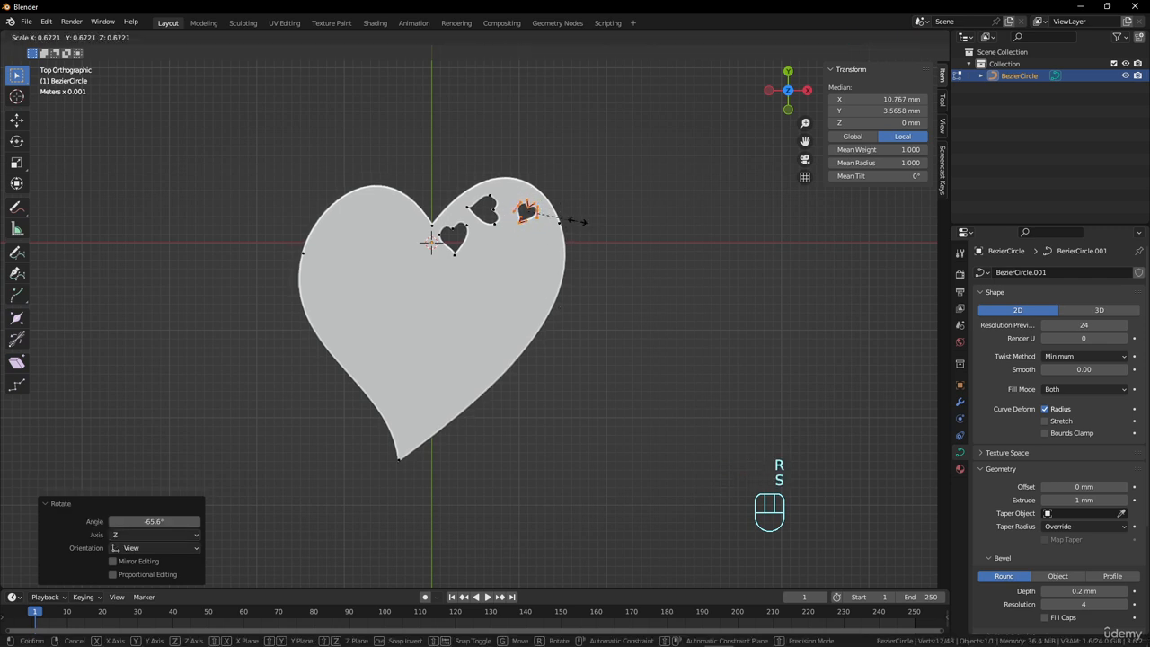
click(580, 226)
key(g)
click(573, 223)
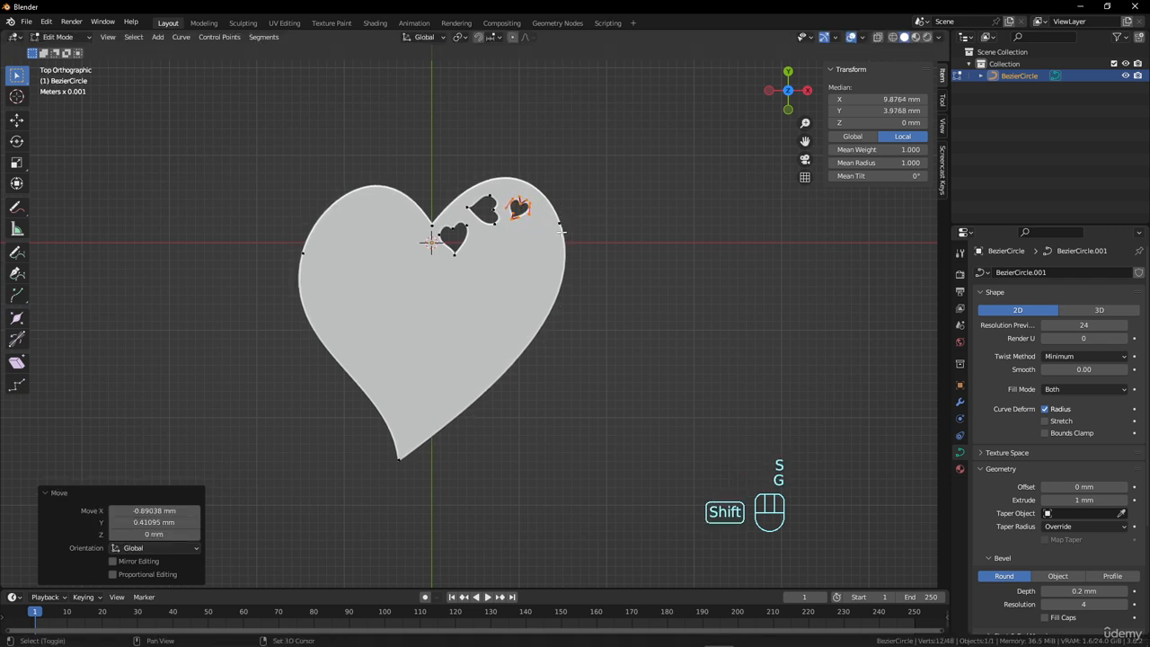
Duplicate the smallest cutout about -3.1 mm in X and -4.6 mm in Y and scale the copy to 1.642.
key(shift+d)
click(533, 268)
key(s)
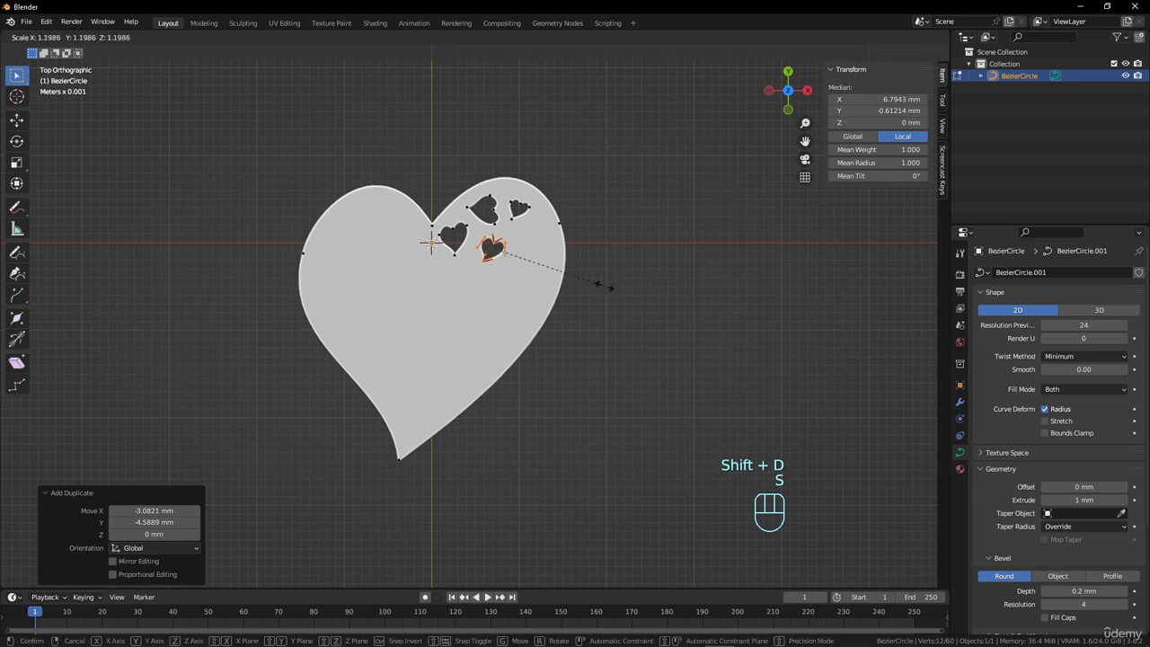
click(623, 293)
Duplicate the enlarged cutout about 5 mm in X and 1.5 mm in Y towards the right edge and scale the copy to 0.828.
key(shift+d)
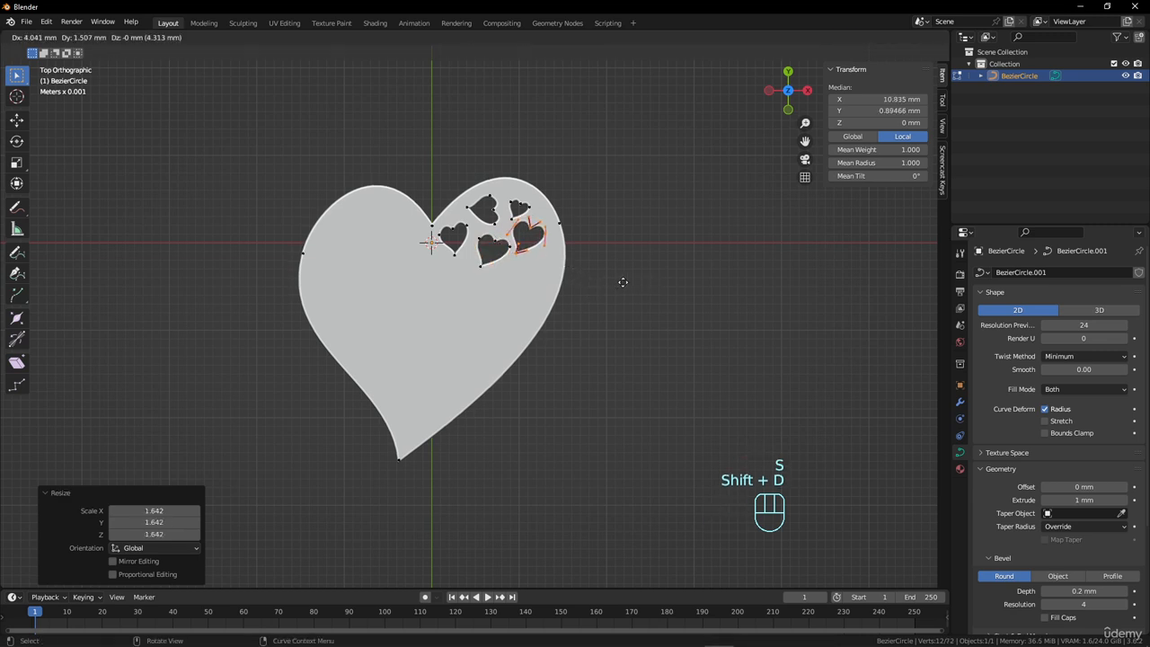
click(631, 282)
key(s)
click(611, 286)
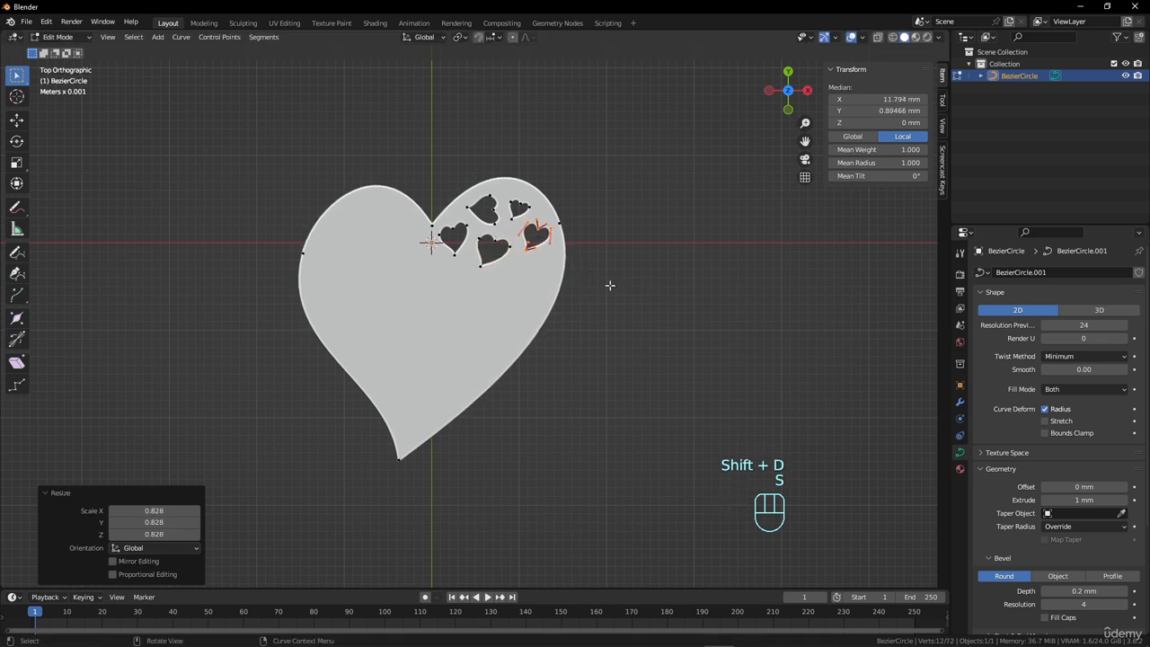
Select all five cutouts in the right lobe and duplicate them about -7.6 mm in X and -15.3 mm in Y into the lower part of the heart.
key(l)
key(l)
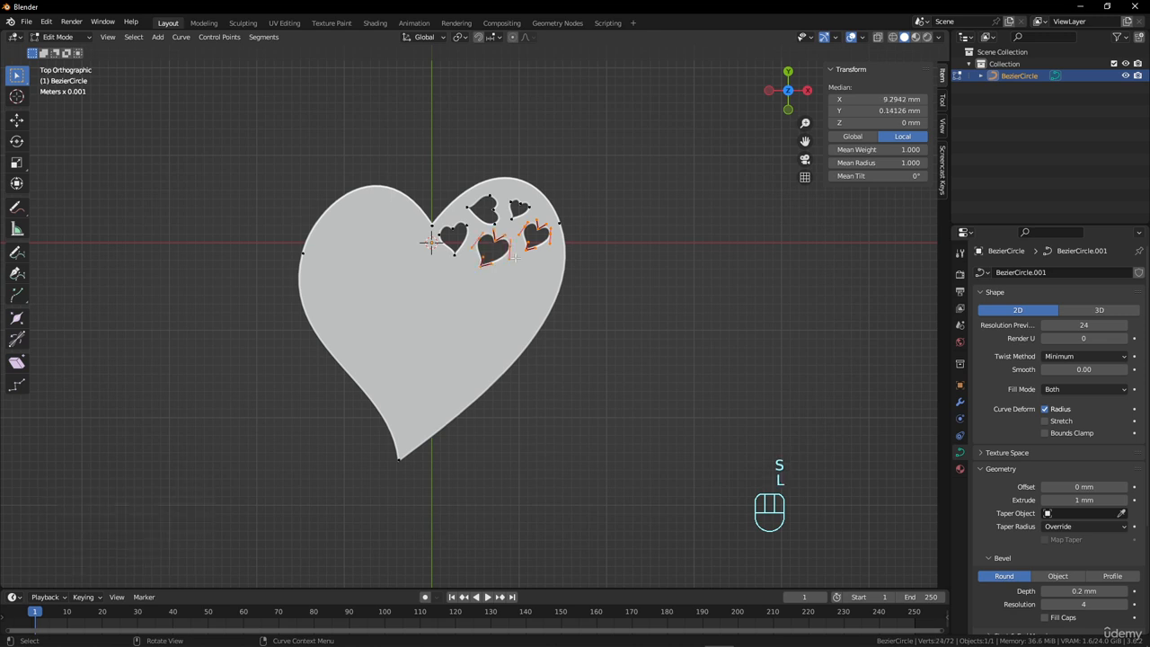
key(l)
key(l)
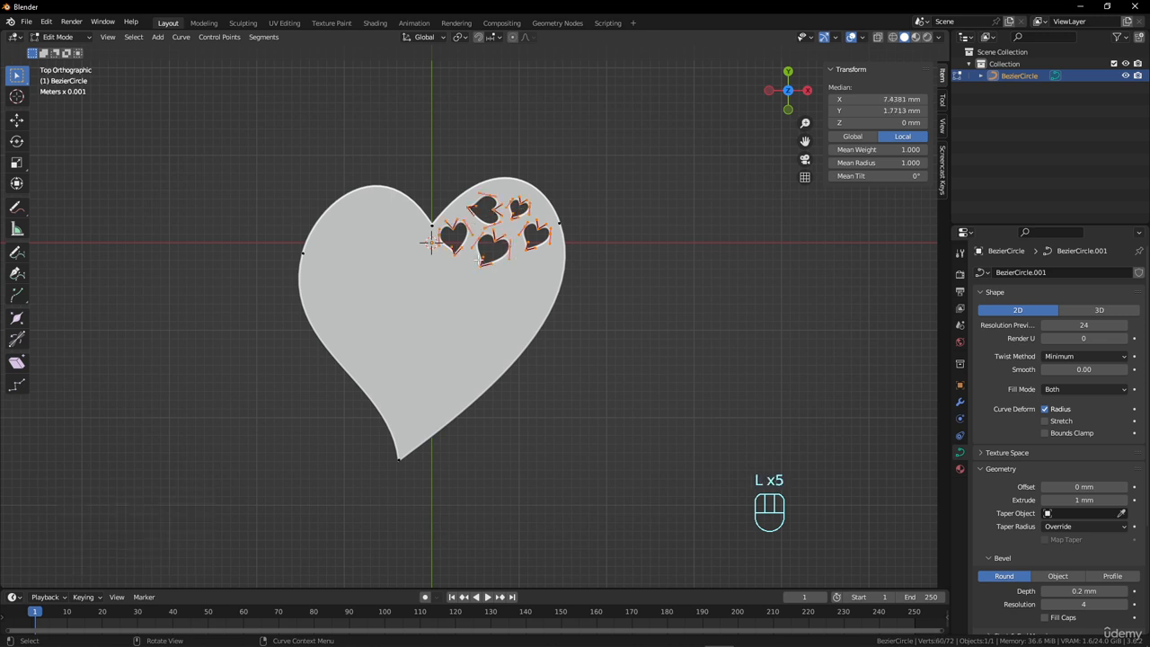
key(shift+s)
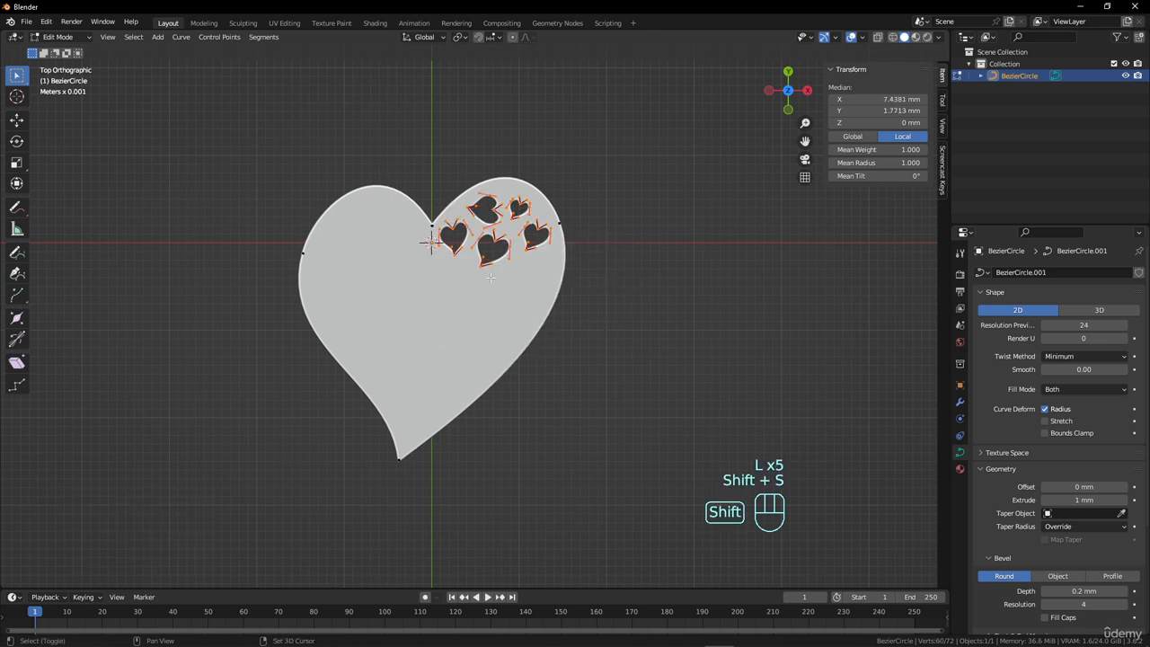
key(shift+d)
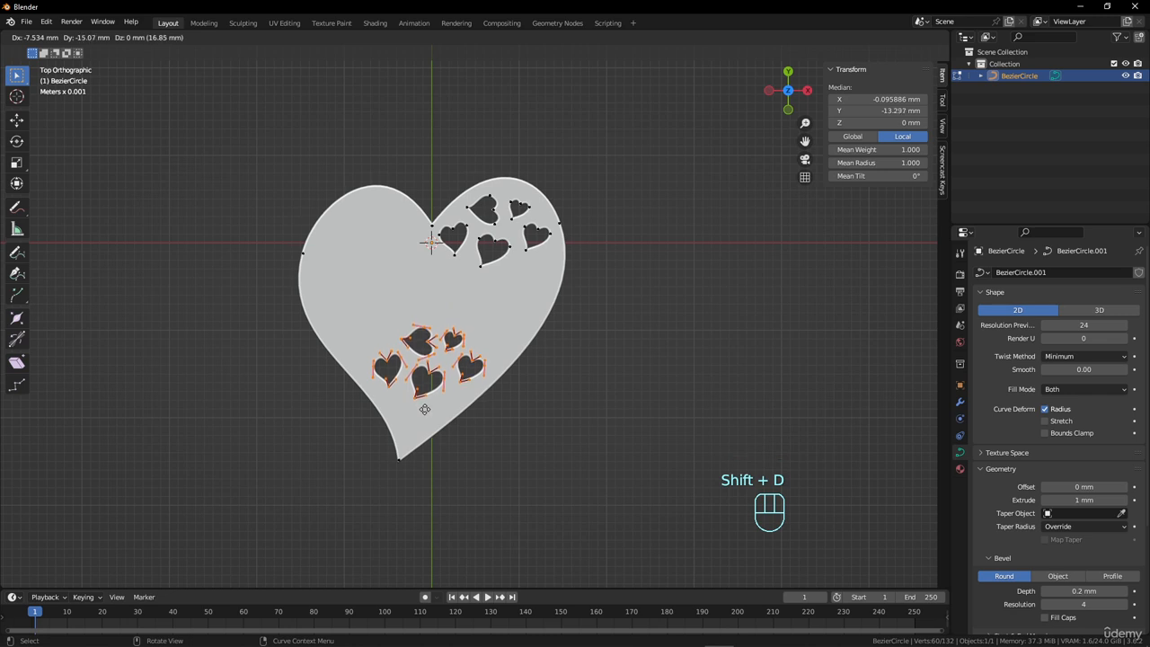
click(424, 412)
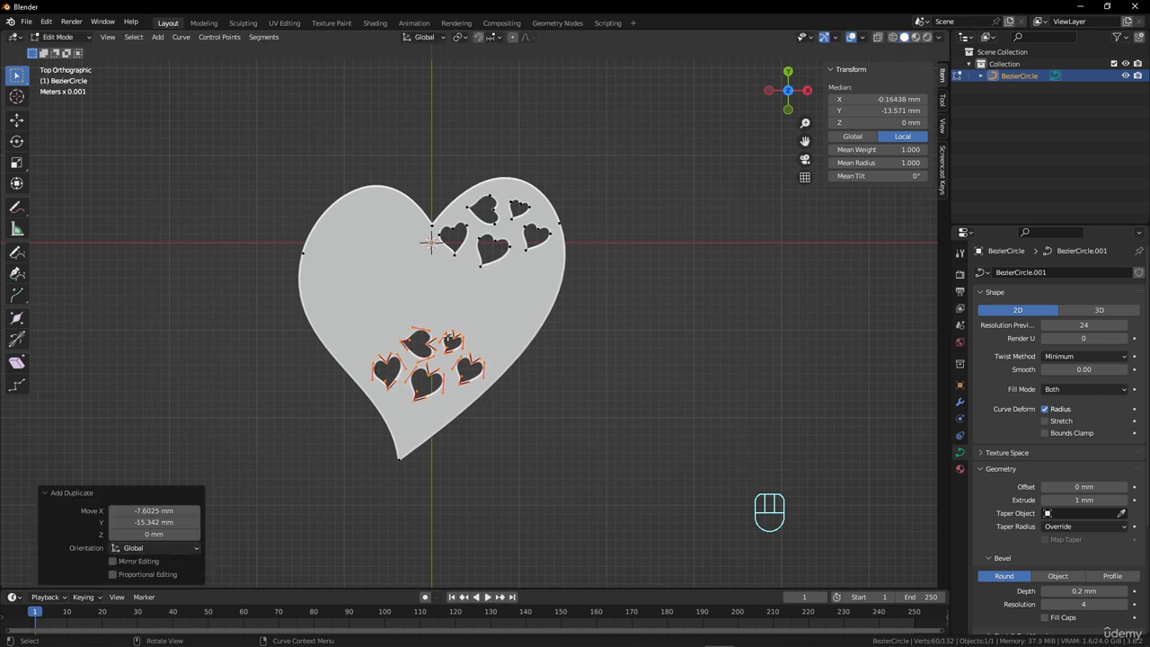
Scale the lower group of five cutouts to 1.121 and flip it vertically with a Y scale of -0.937.
key(s)
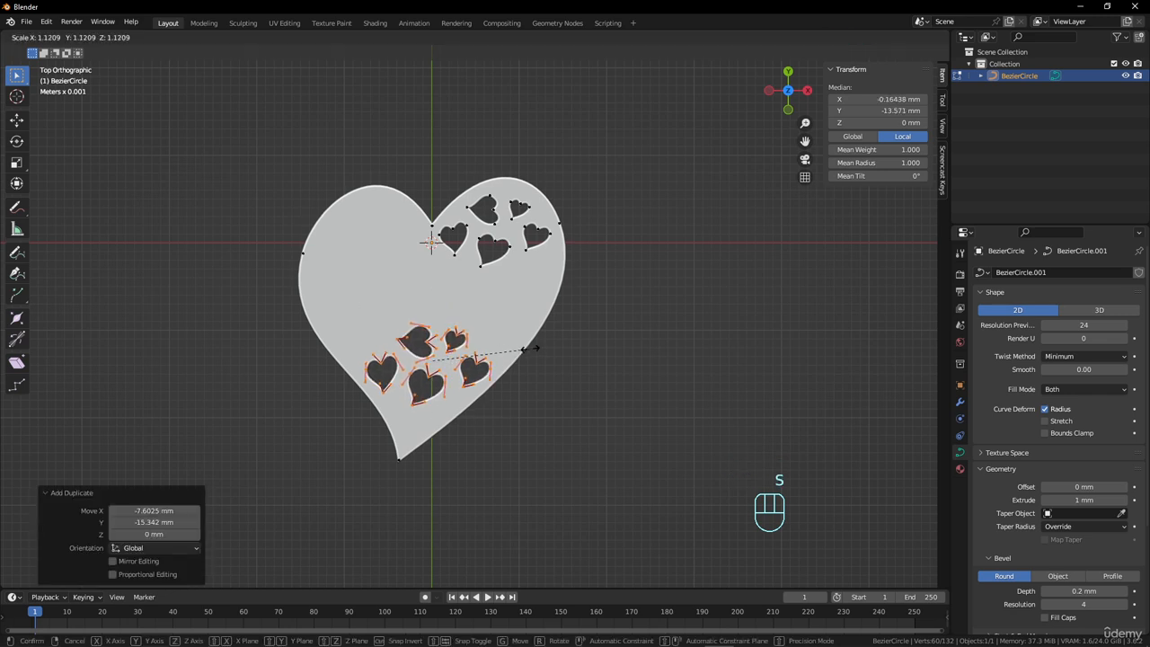
click(532, 348)
key(s)
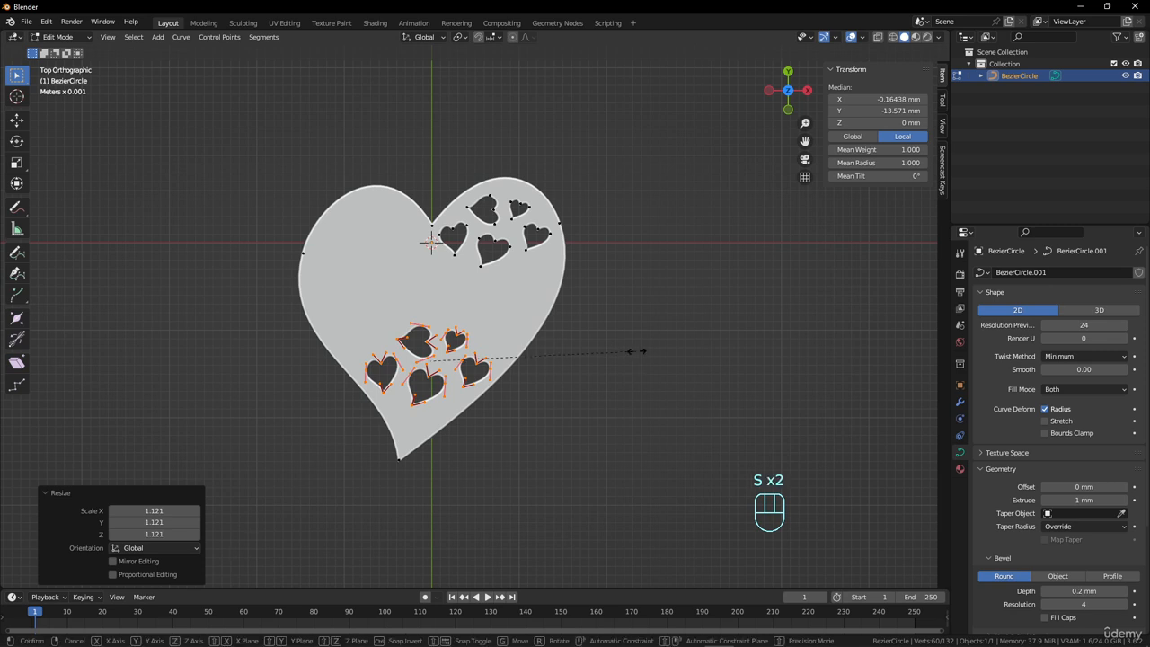
key(y)
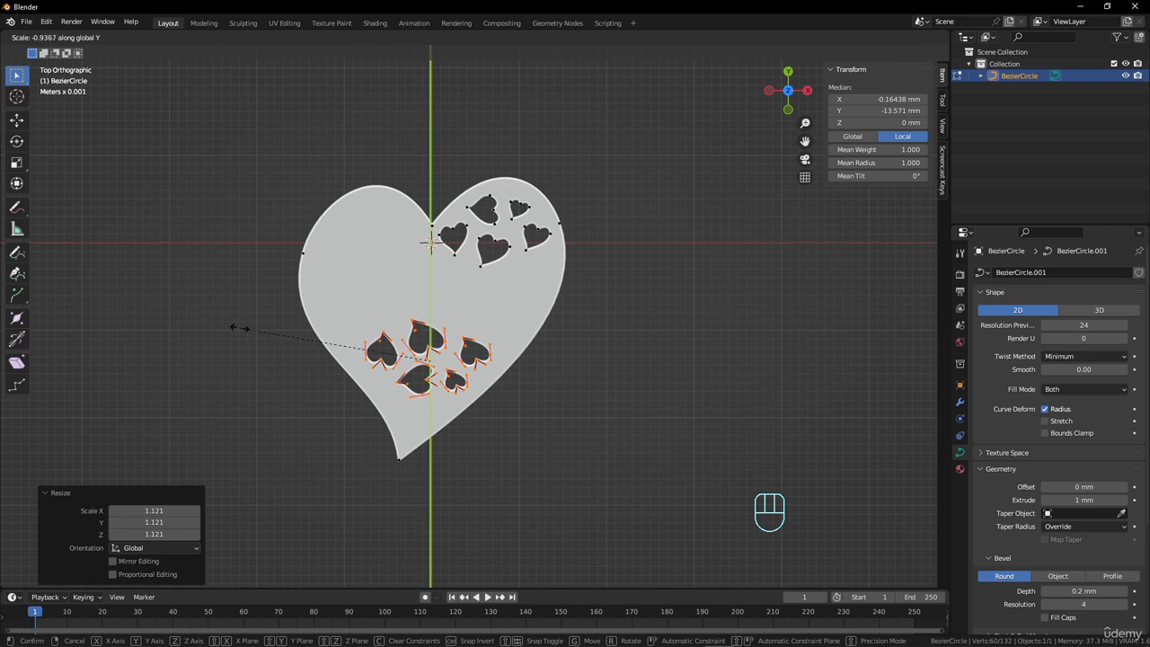
click(240, 327)
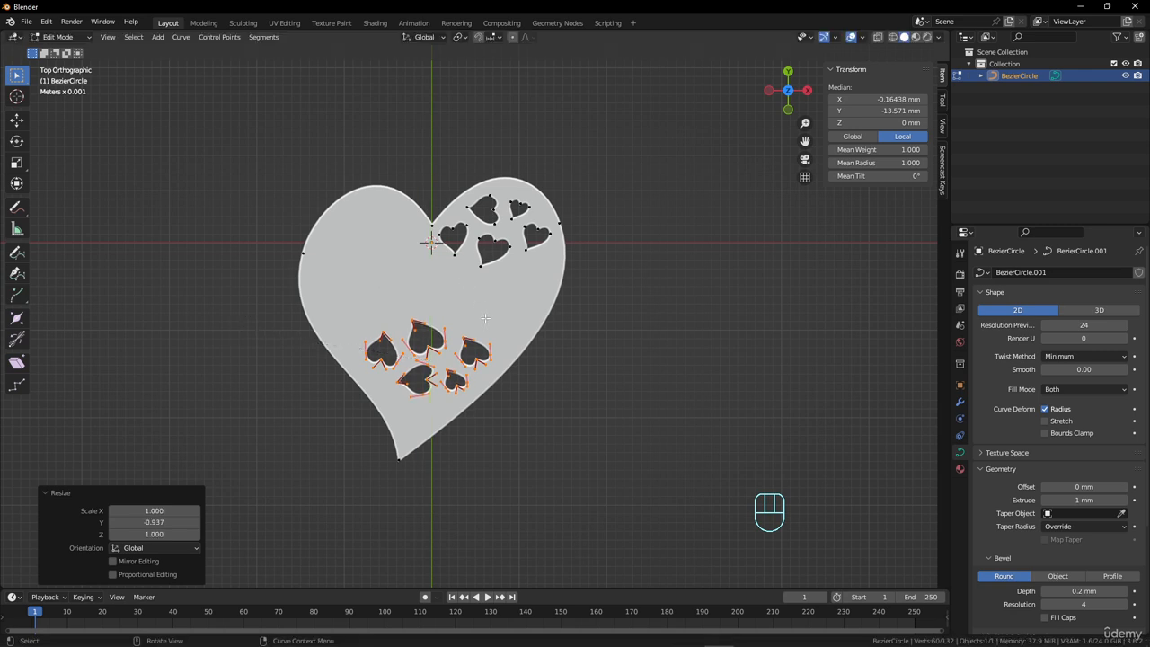
Duplicate the flipped group about -6.6 mm in X and 10.8 mm in Y into the left lobe and scale the copy to 0.771.
key(shift+d)
click(430, 226)
key(s)
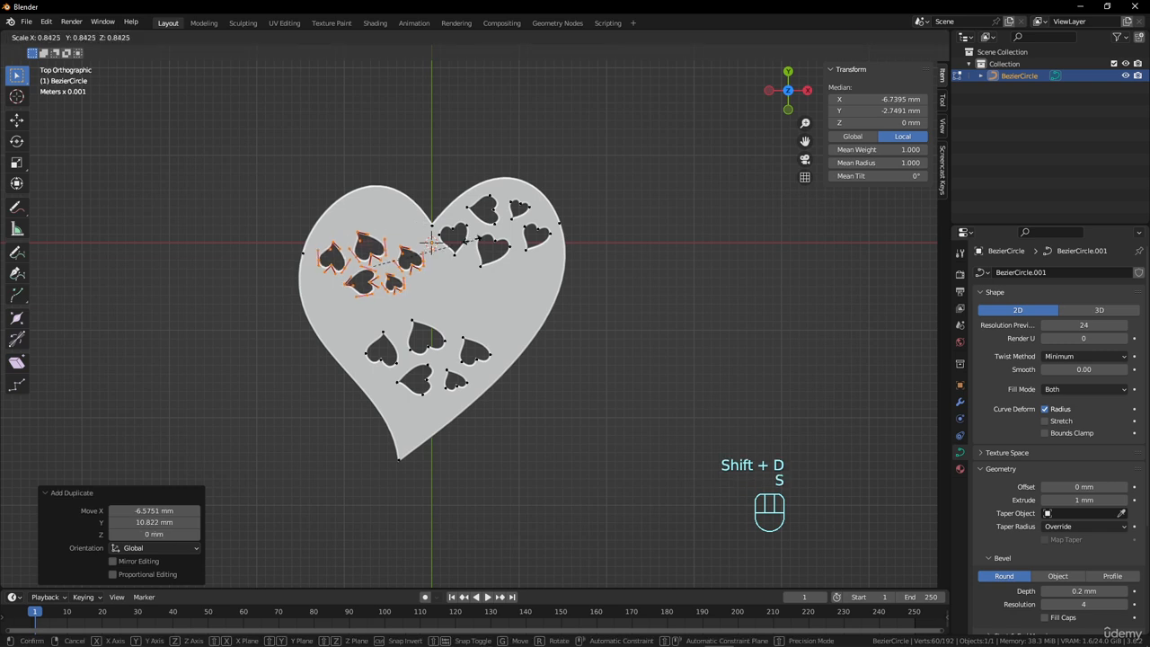
click(426, 247)
Rotate the left lobe's group of cutouts by 156° and move it about -1.2 mm in X and 4.3 mm in Y.
key(r)
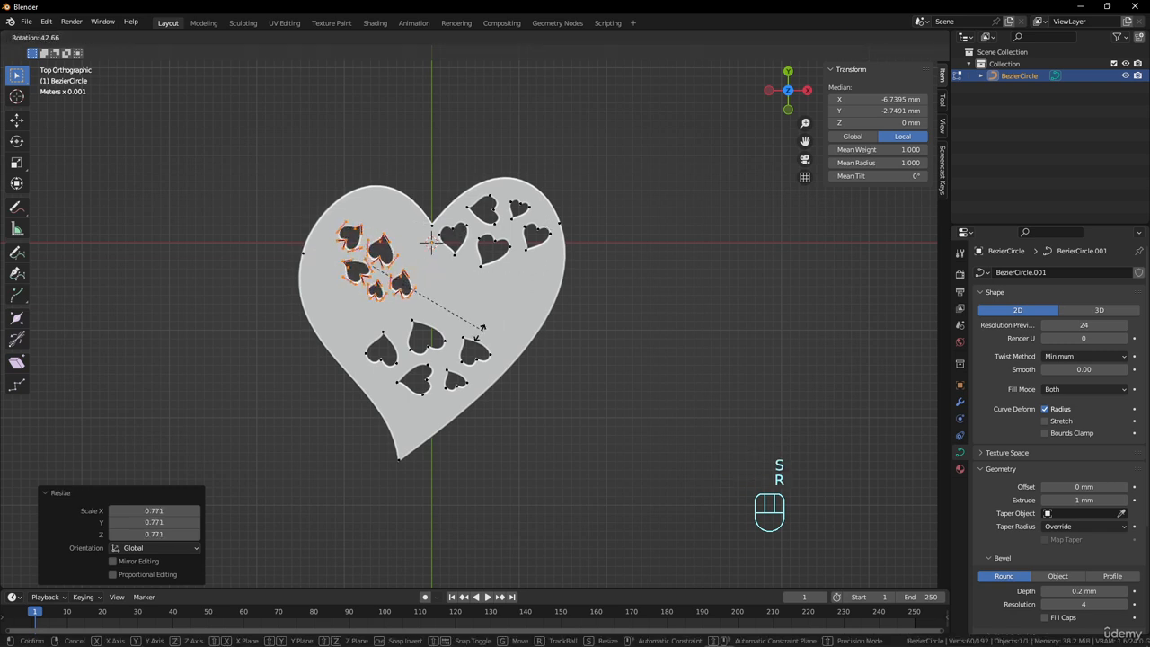
click(302, 315)
key(g)
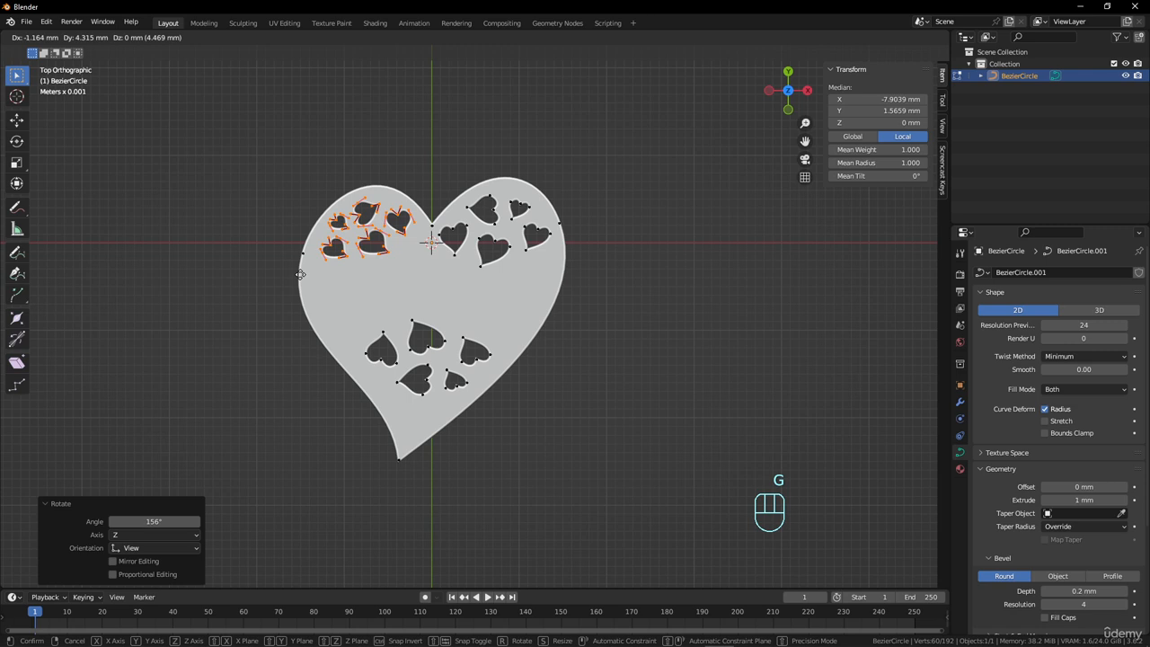
click(300, 274)
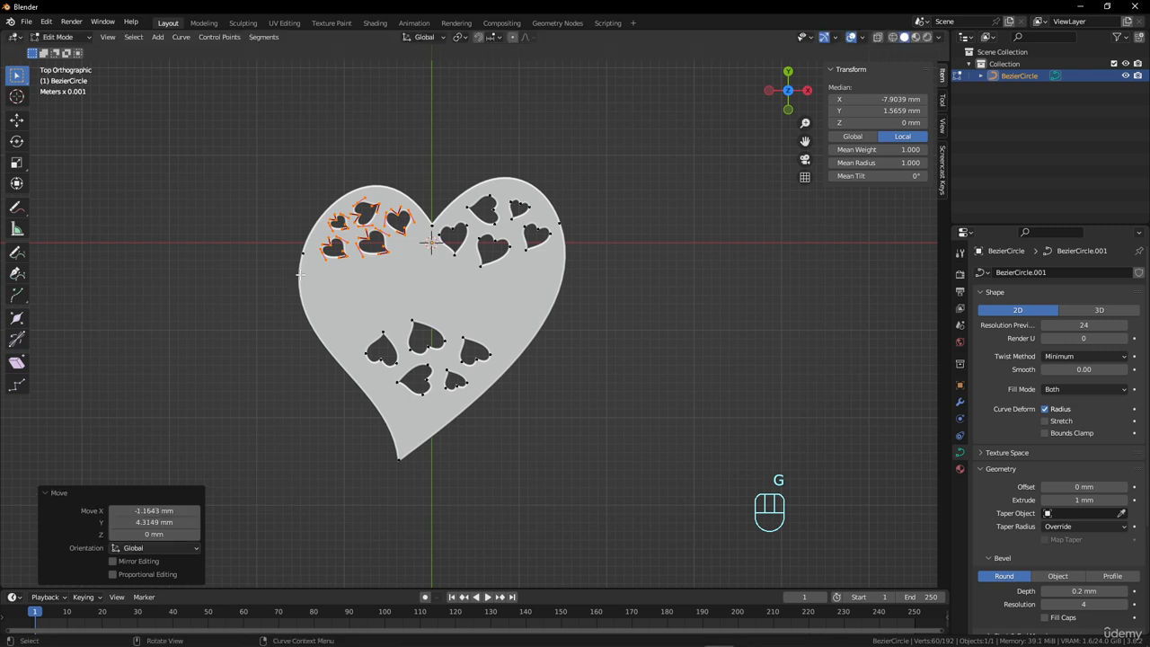
Duplicate the right lobe's largest cutout to just below the notch, and duplicate that copy about -10.1 mm in X and -2.5 mm in Y near the left edge.
click(400, 258)
click(486, 260)
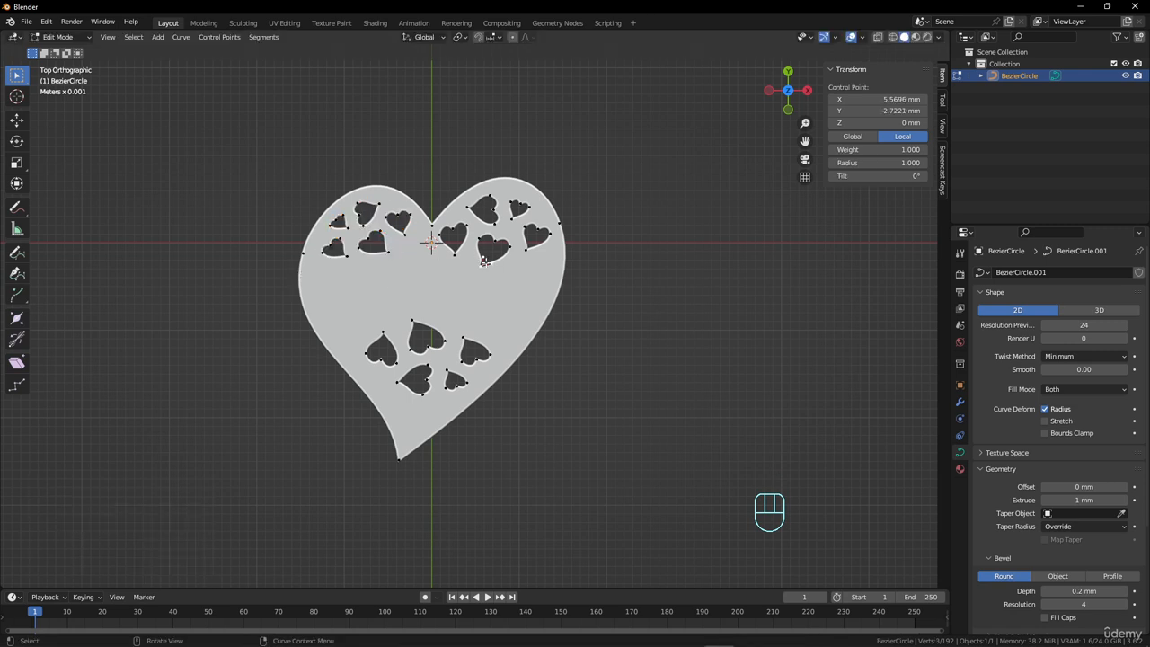
key(l)
key(shift+d)
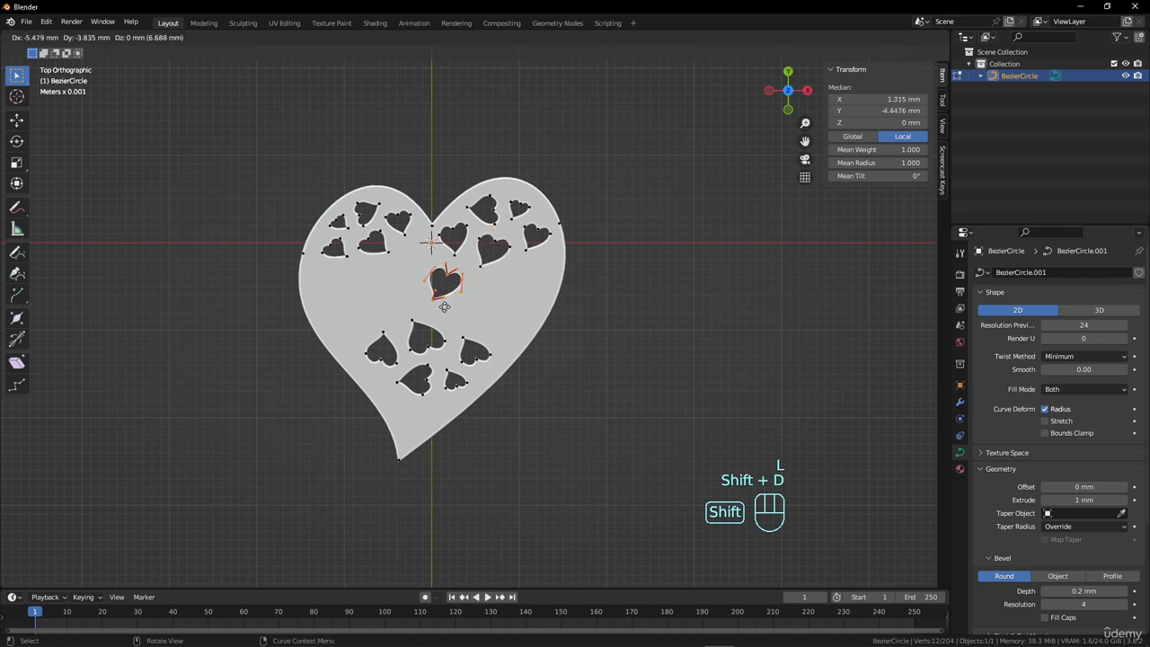
click(422, 286)
key(shift+d)
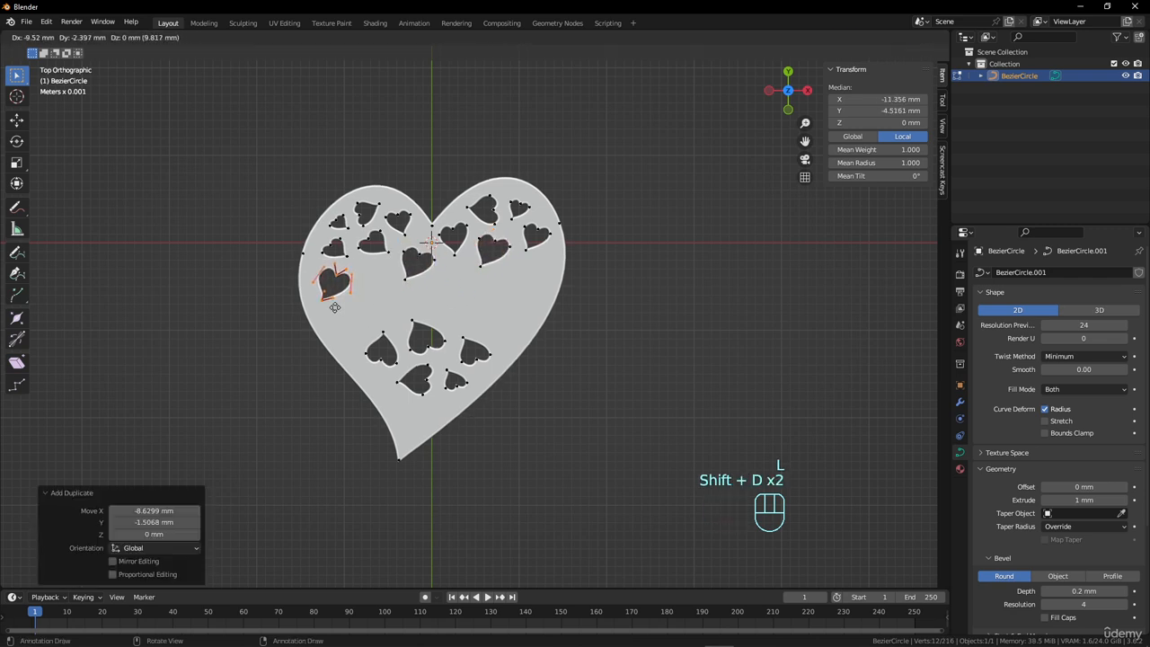
click(372, 268)
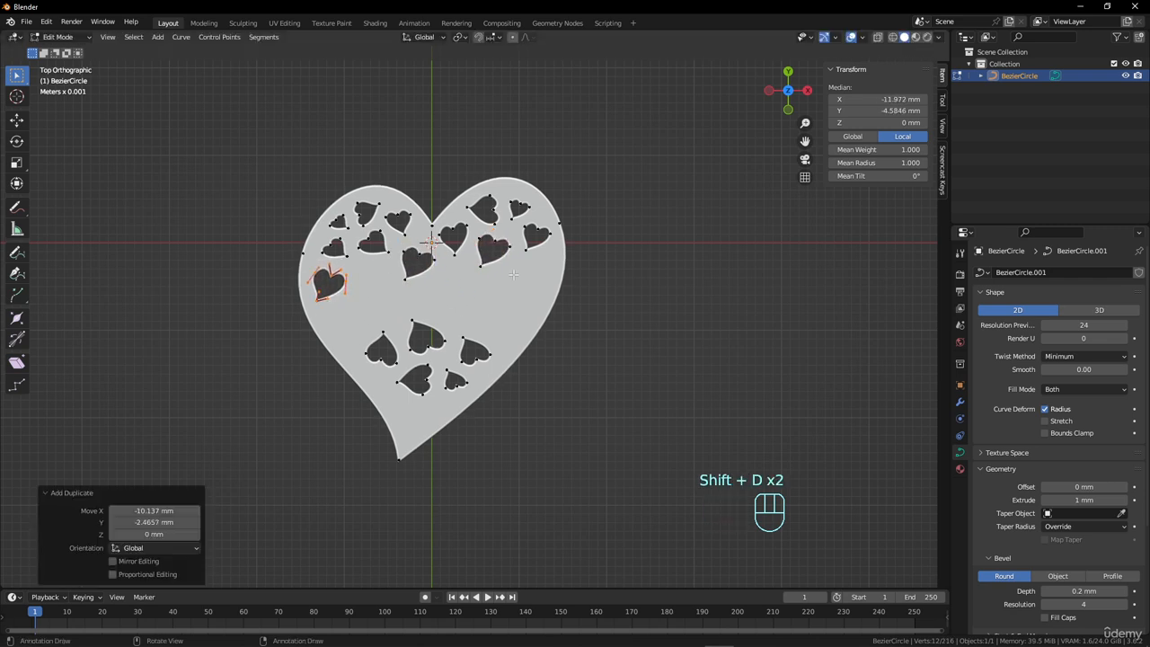
Place three duplicates of the right lobe's smallest cutout in the gaps across the heart's middle, rotating the rightmost copy by -64.9°.
click(514, 216)
key(l)
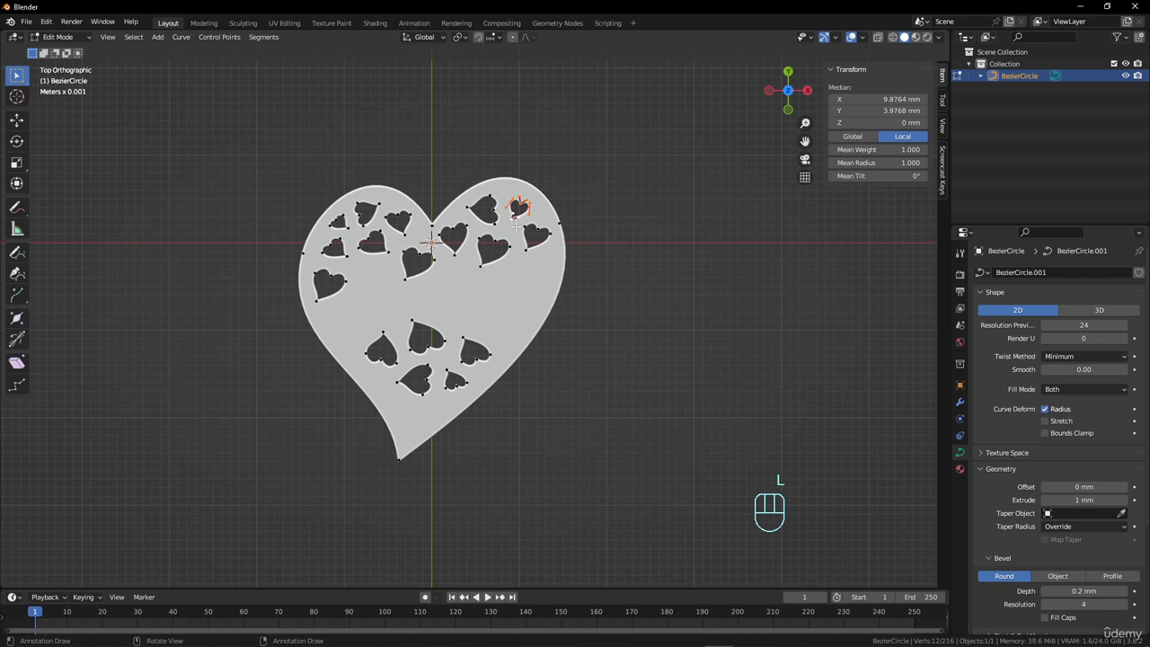
key(shift+d)
click(396, 302)
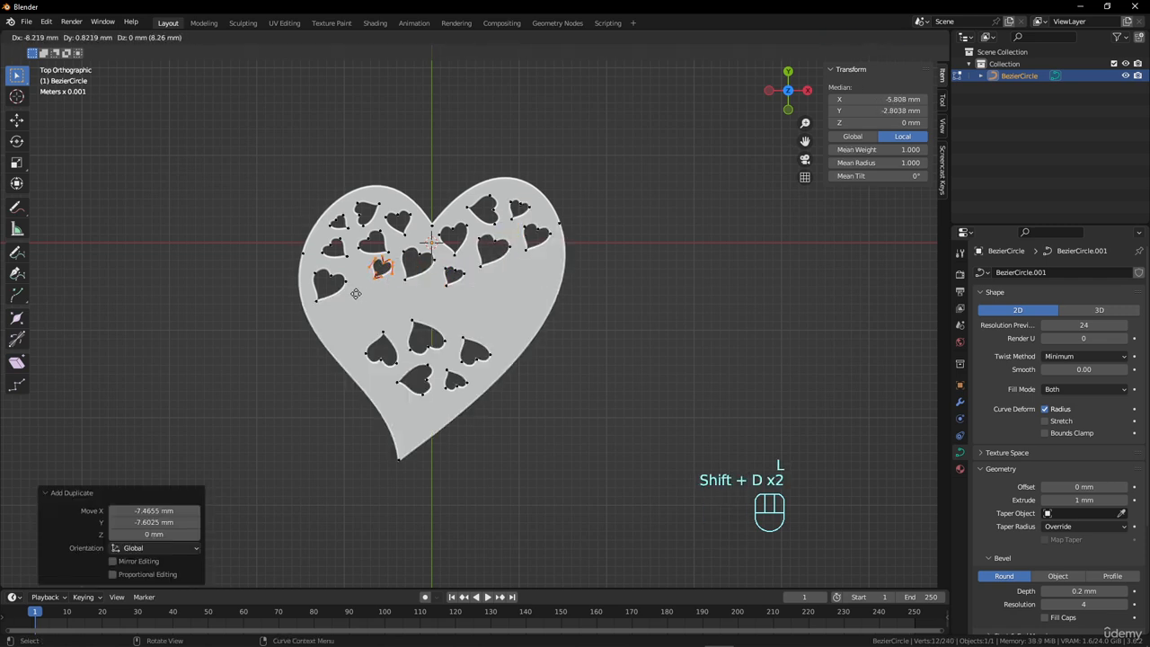
key(shift+d)
click(505, 302)
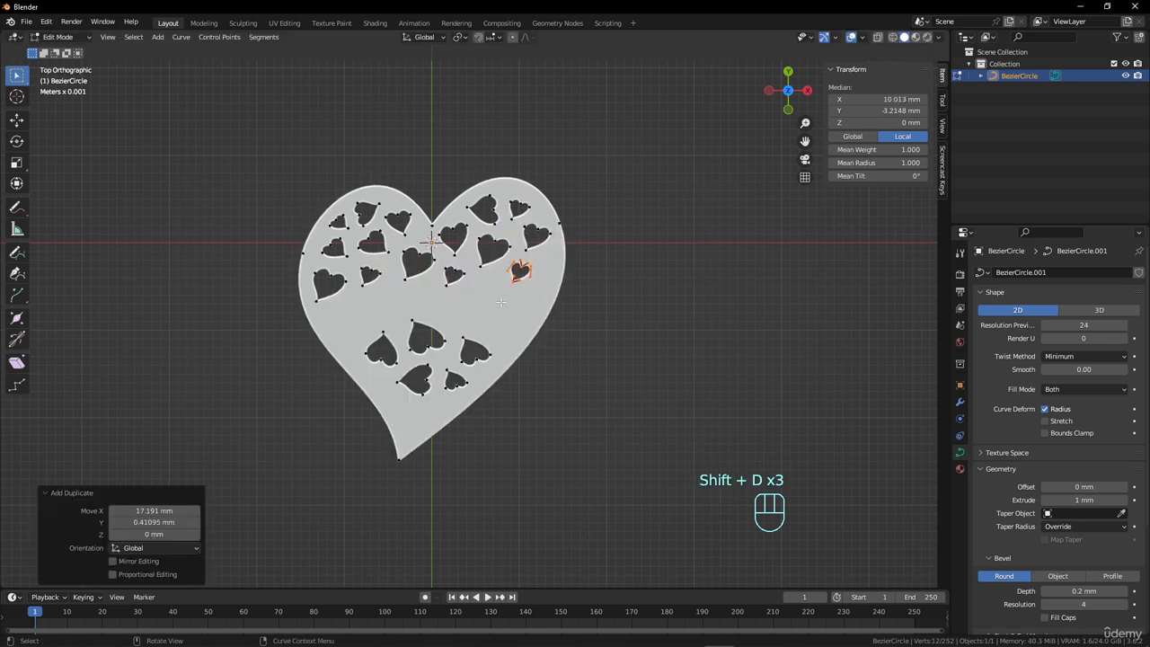
key(r)
click(534, 307)
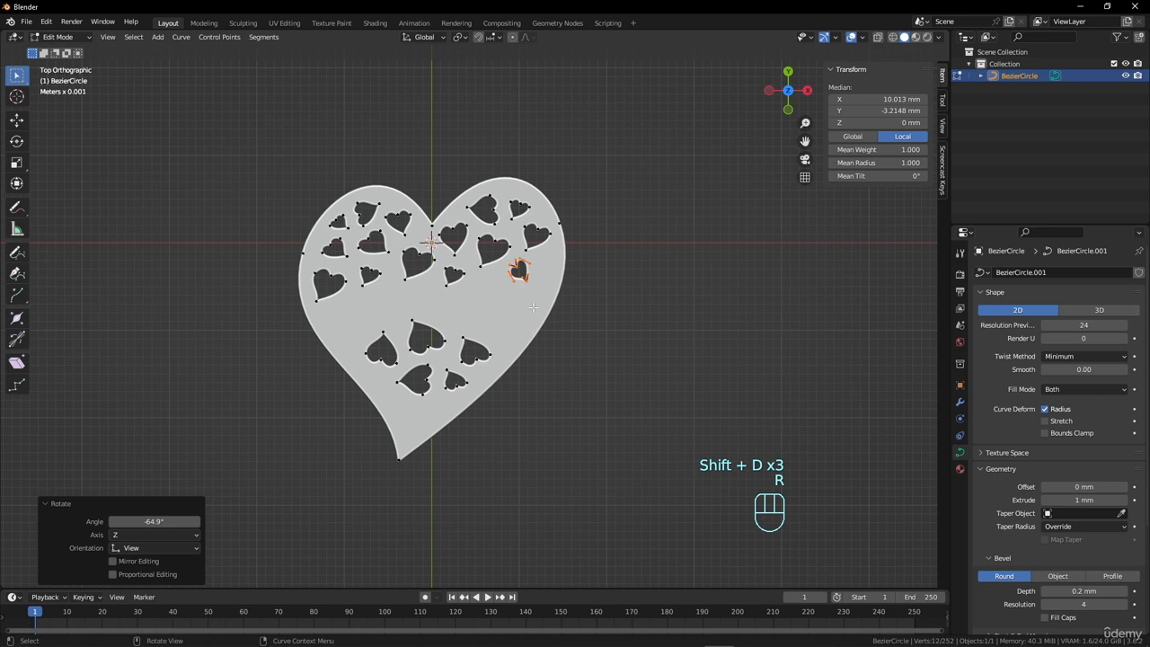
Duplicate the right lobe's largest cutout about -1.1 mm in X and -6 mm in Y into the empty area below it.
click(510, 248)
key(l)
key(shift+d)
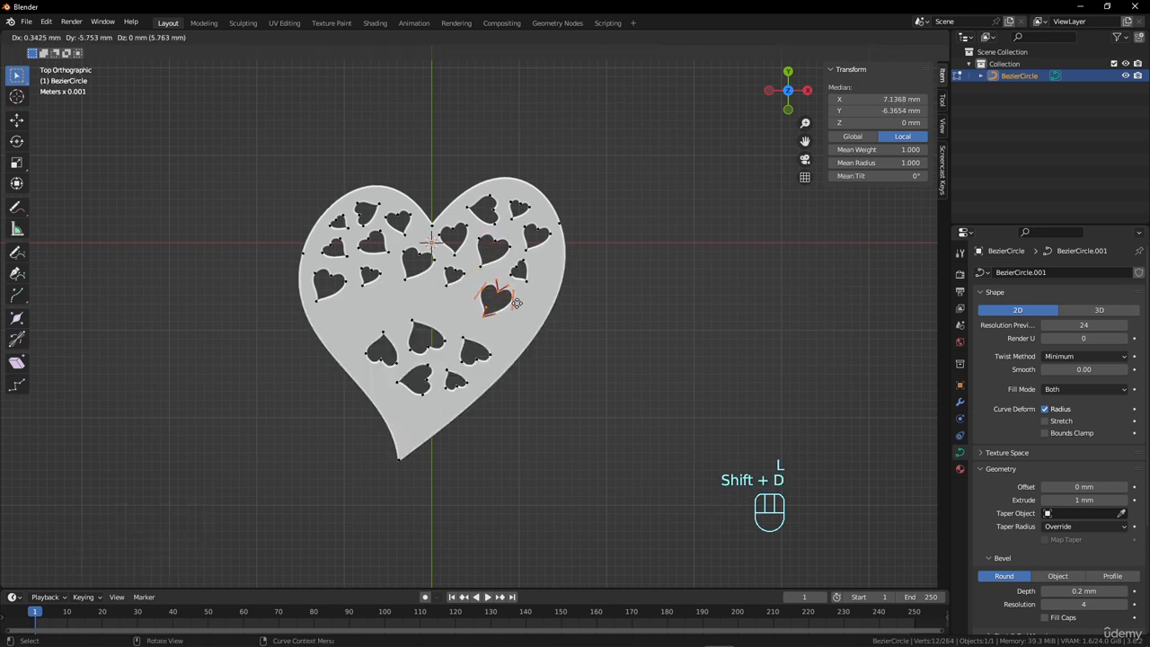
click(500, 308)
Duplicate that large cutout about -14.4 mm in X and -1.4 mm in Y, rotate the copy by -51.1° and shift it towards the left edge.
key(shift+d)
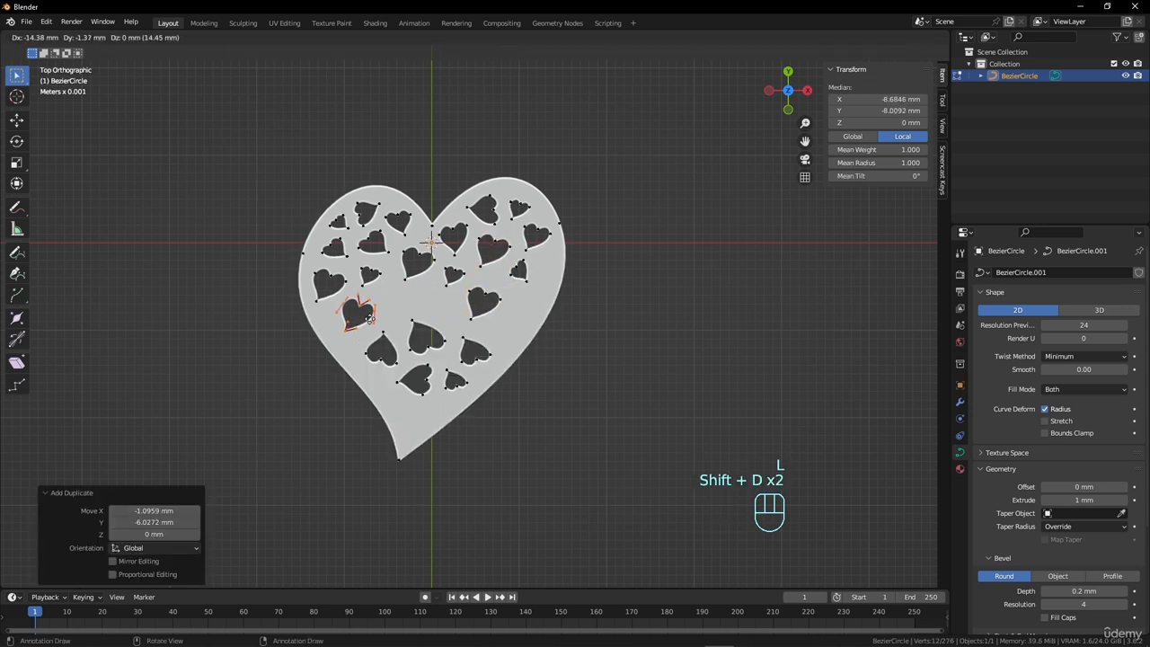
click(370, 315)
key(r)
click(409, 262)
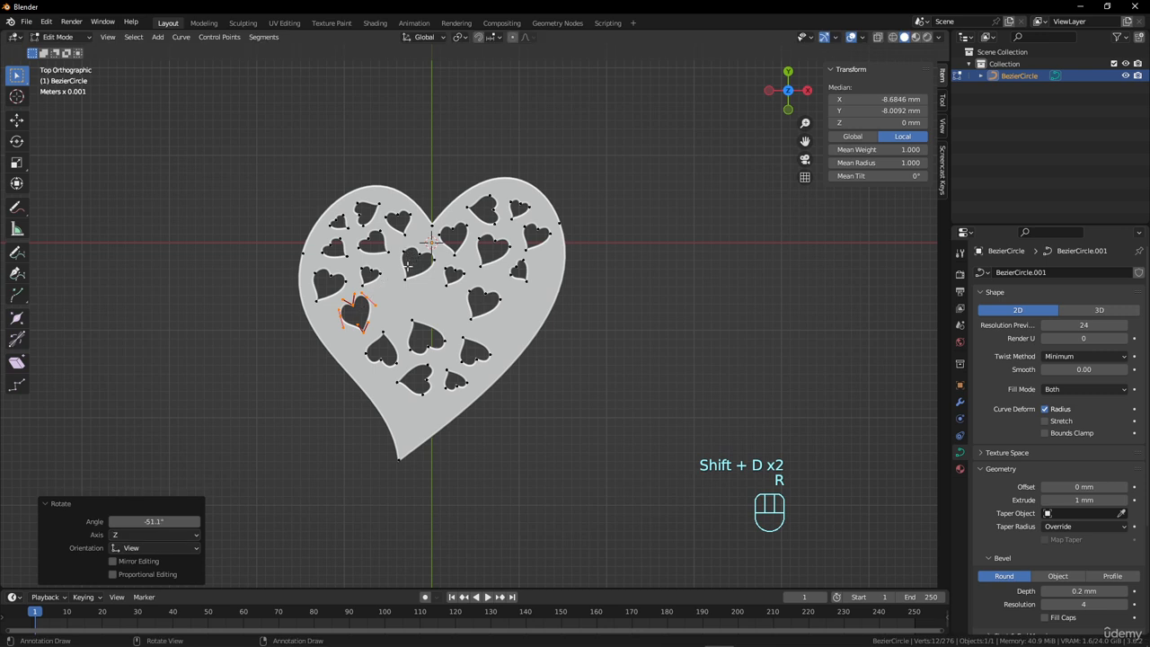
key(g)
click(392, 281)
Duplicate the lowest small cutout about -8.4 mm in X and 8.5 mm in Y, and duplicate that copy near the heart's right edge.
click(452, 385)
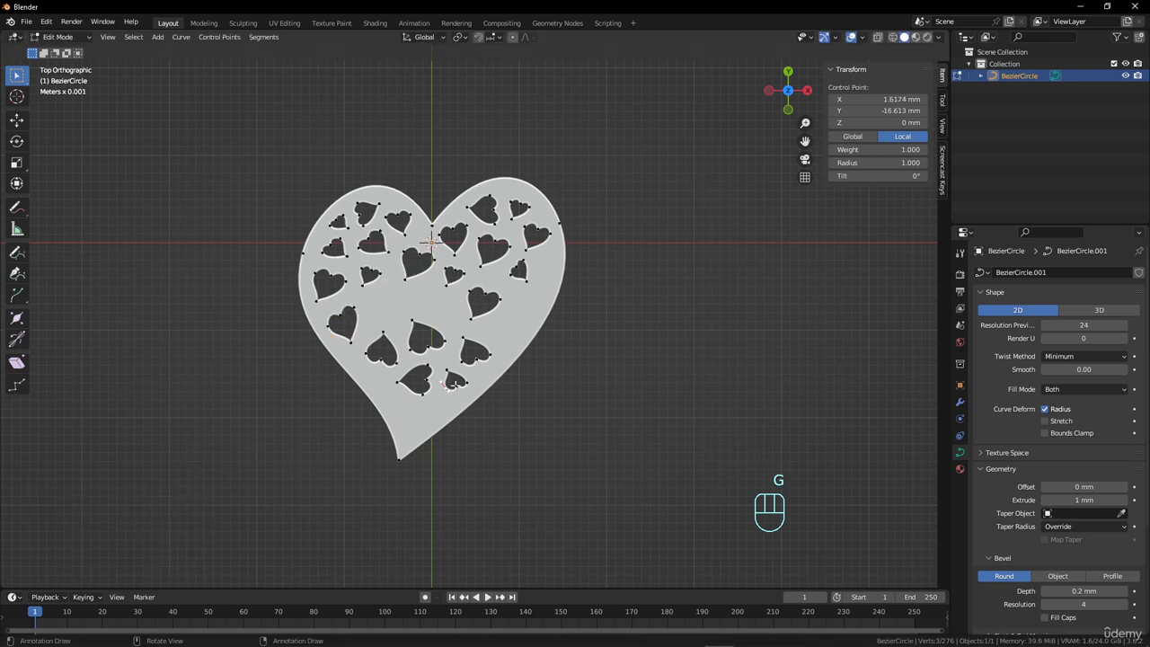
key(l)
key(shift+d)
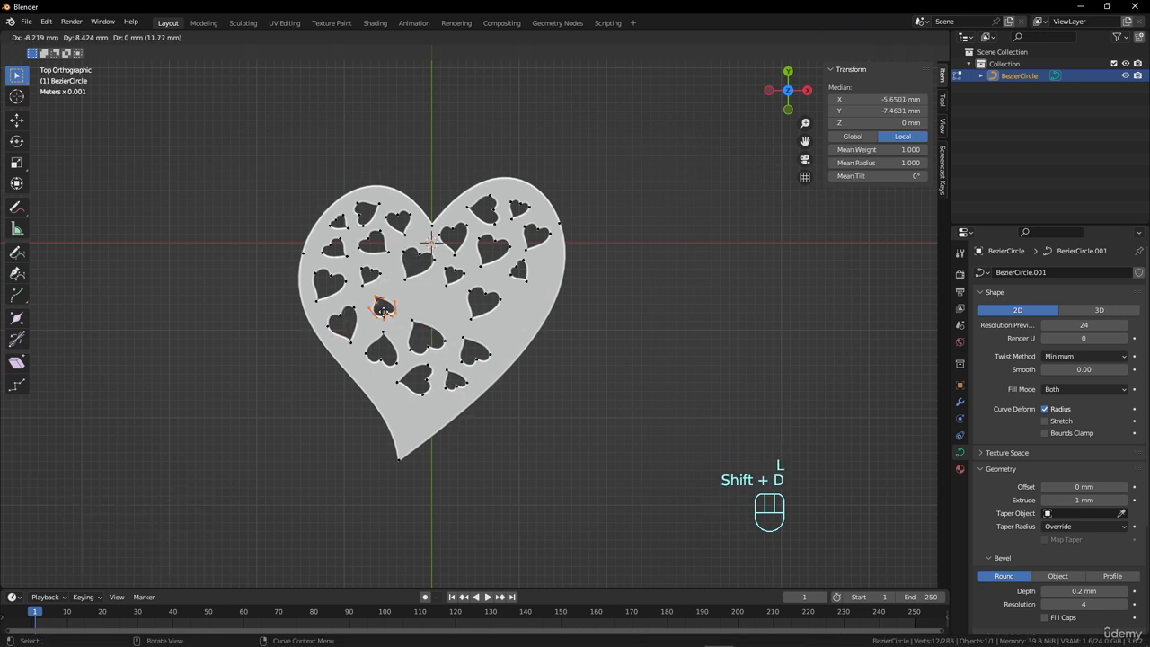
click(385, 306)
key(shift+d)
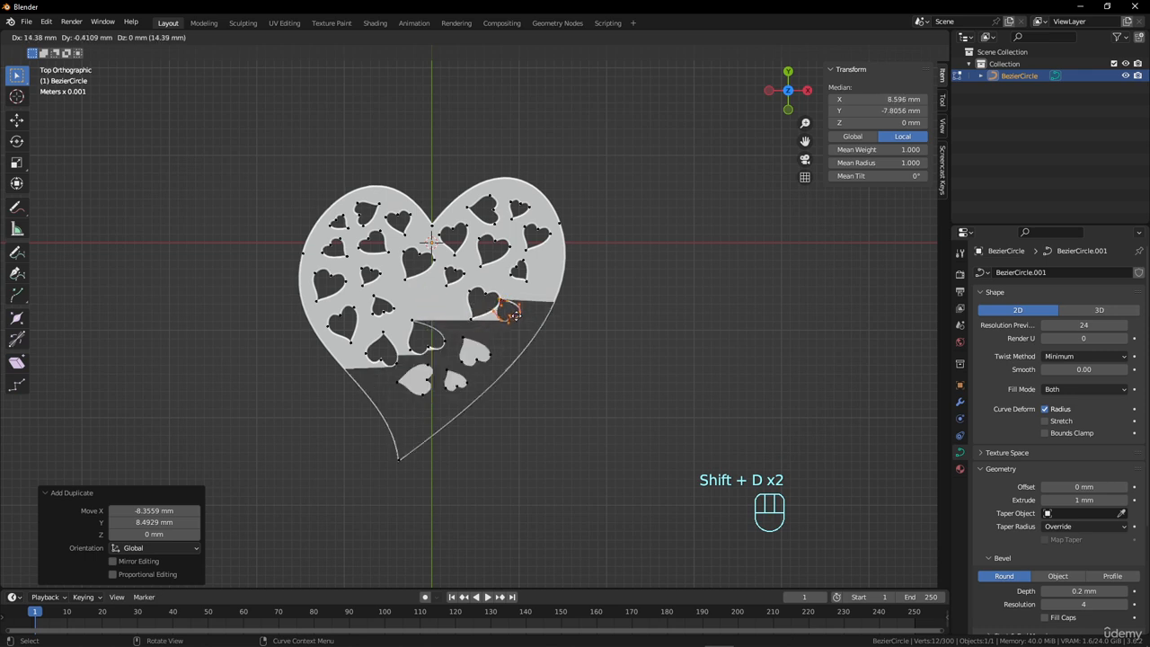
click(531, 315)
click(526, 261)
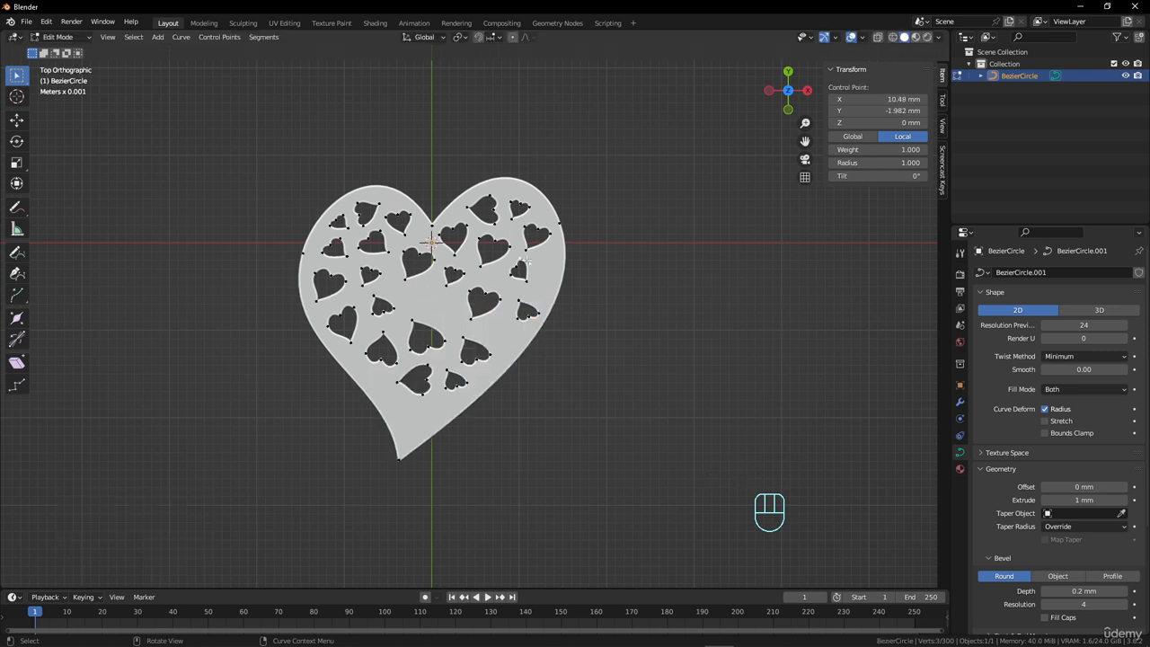
Duplicate the left lobe's cutout nearest the notch about 3.1 mm in X and -9.2 mm in Y, and scale the copy by 1.271.
click(399, 214)
key(l)
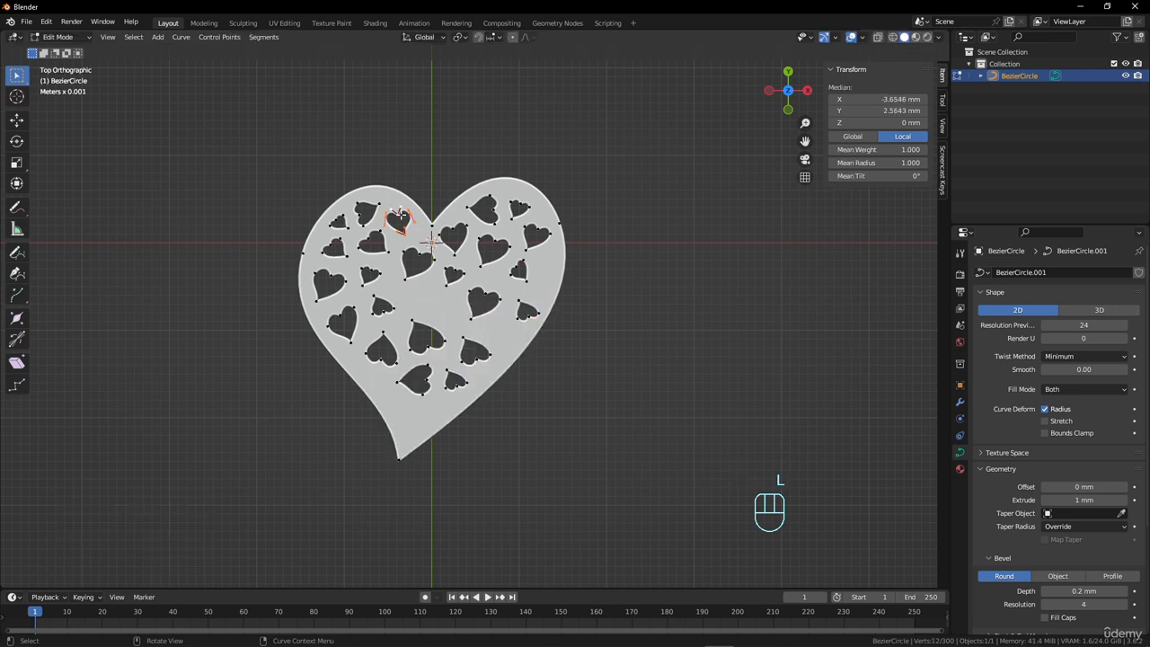
key(shift+d)
click(430, 296)
key(s)
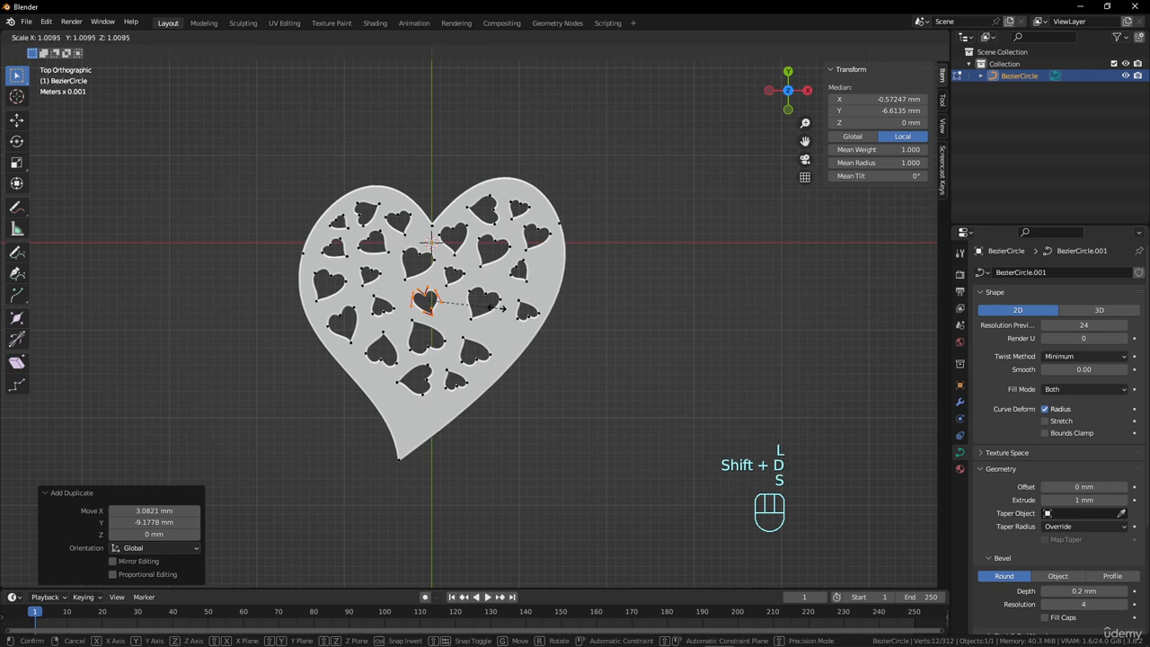
click(503, 312)
key(shift+f)
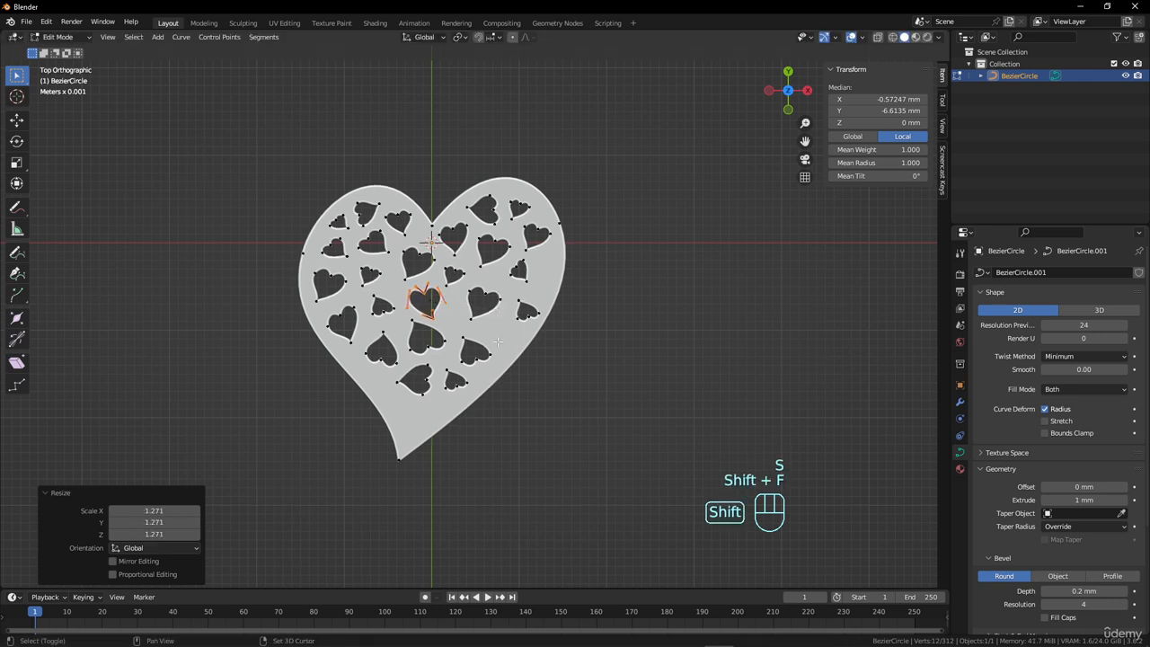
Duplicate the enlarged central cutout about -1.8 mm in X and -13.2 mm in Y towards the heart's tip, and rotate the copy by 41.7°.
key(shift+d)
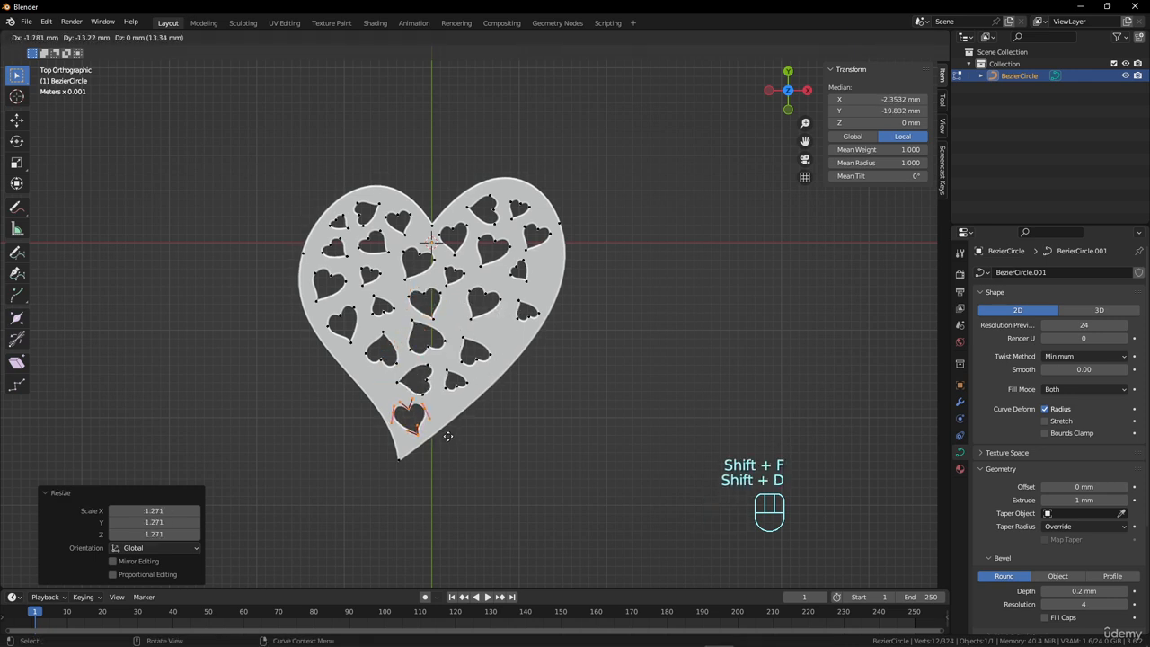
click(448, 436)
key(r)
click(484, 408)
Duplicate the small cutout below the right lobe about -2.5 mm in X and -7 mm in Y into the gap near the lower right edge.
scroll(543, 252, up, 2)
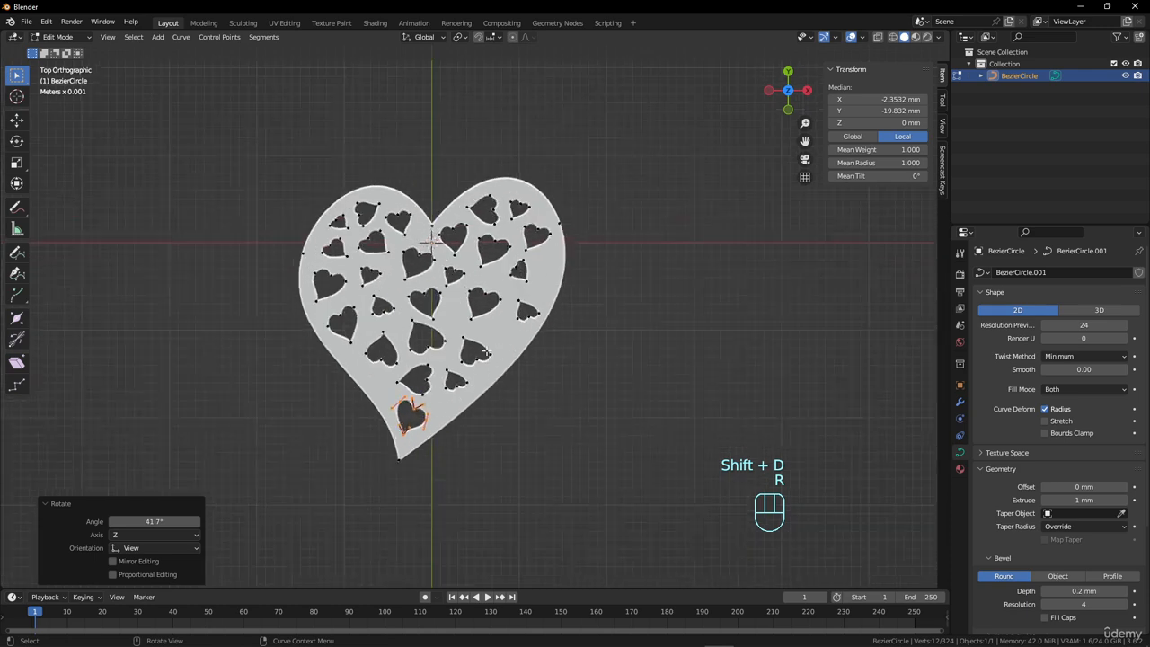
click(538, 273)
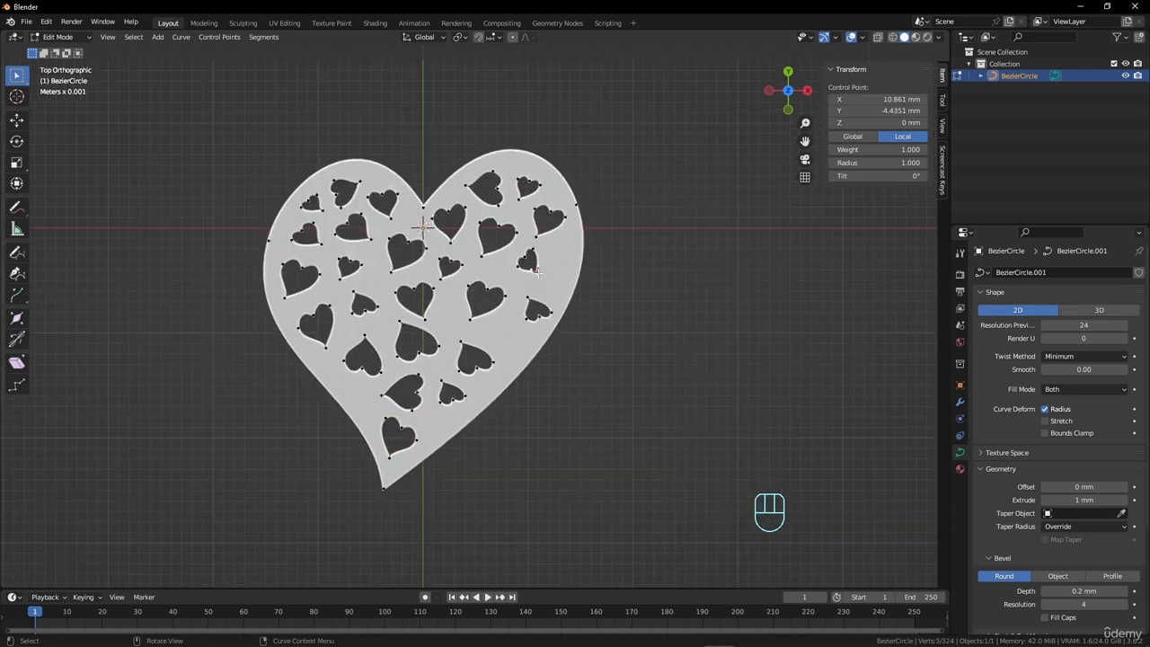
key(l)
key(shift+d)
click(512, 349)
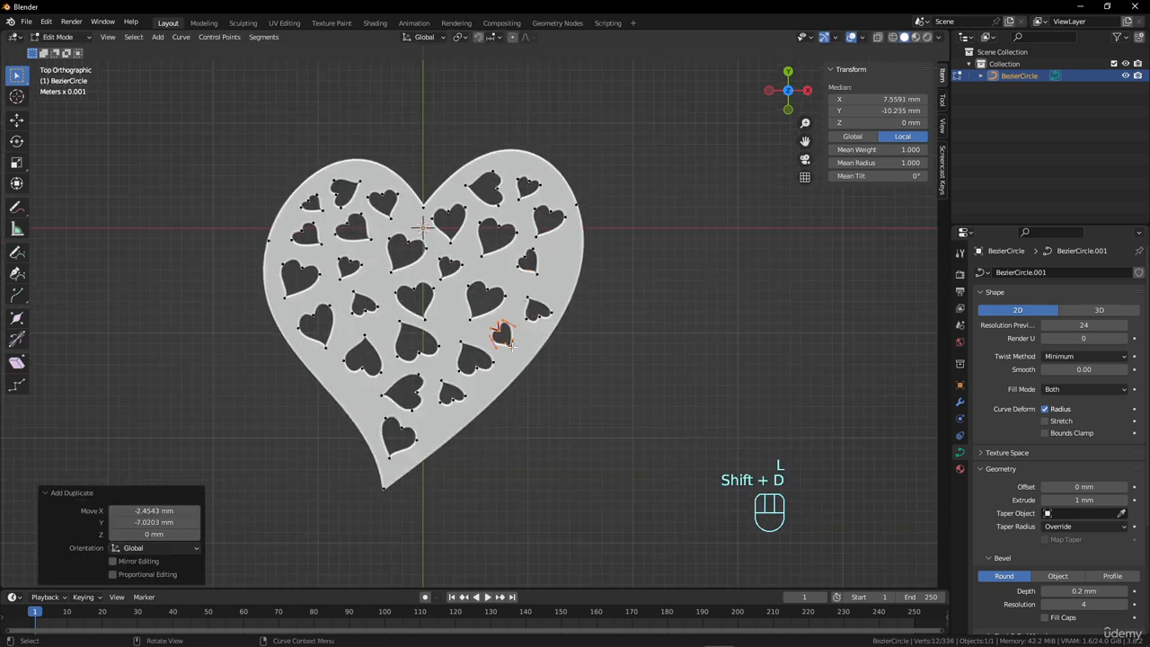
Leave curve editing and examine the pierced heart pendant's thickness and cutouts from an angled view.
key(Tab)
scroll(566, 251, down, 8)
scroll(565, 272, up, 5)
scroll(564, 272, up, 4)
middle_drag(493, 277, 435, 248)
scroll(435, 248, down, 3)
scroll(520, 355, up, 2)
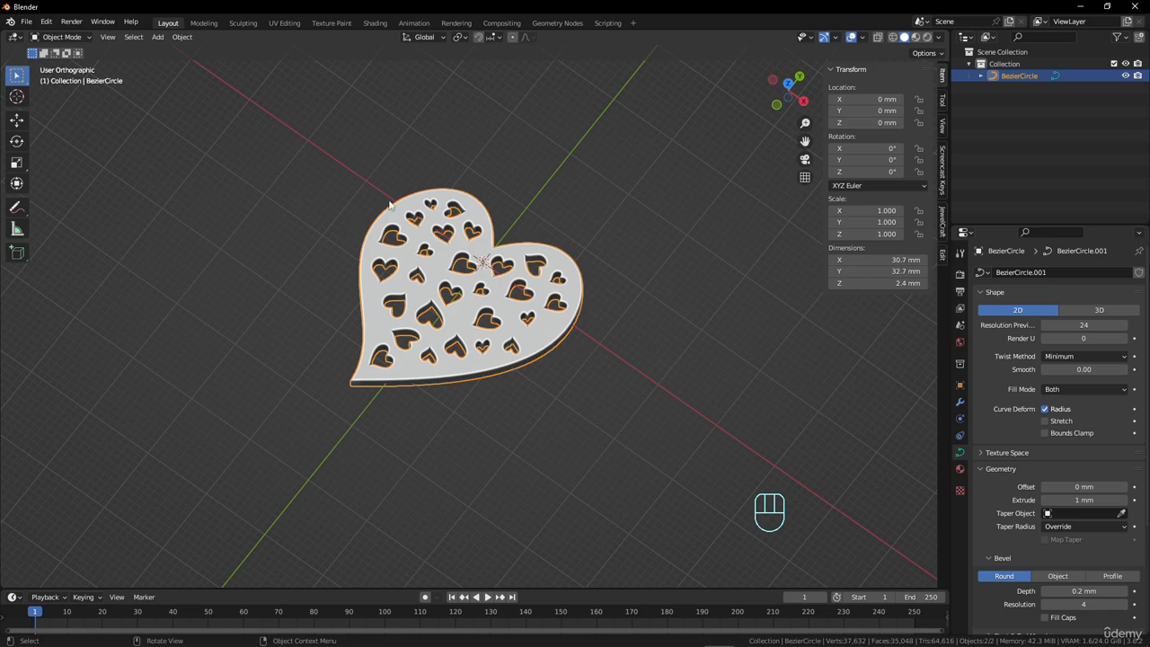
middle_drag(591, 300, 516, 337)
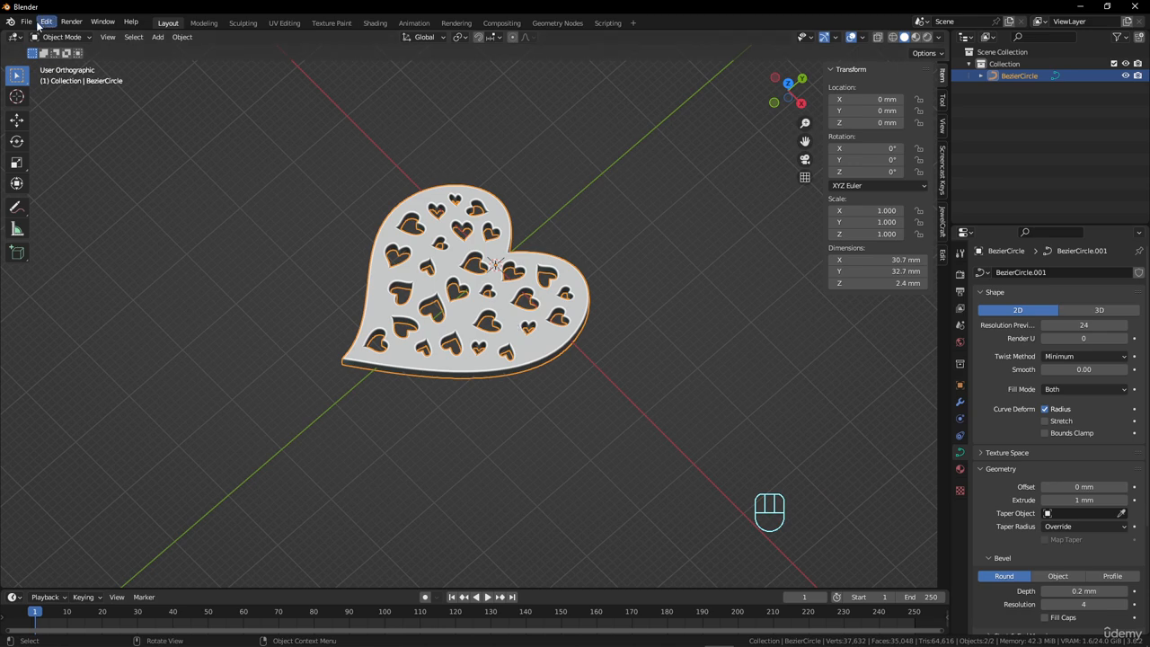
Open the list of importable file formats.
click(27, 22)
mouse_move(44, 183)
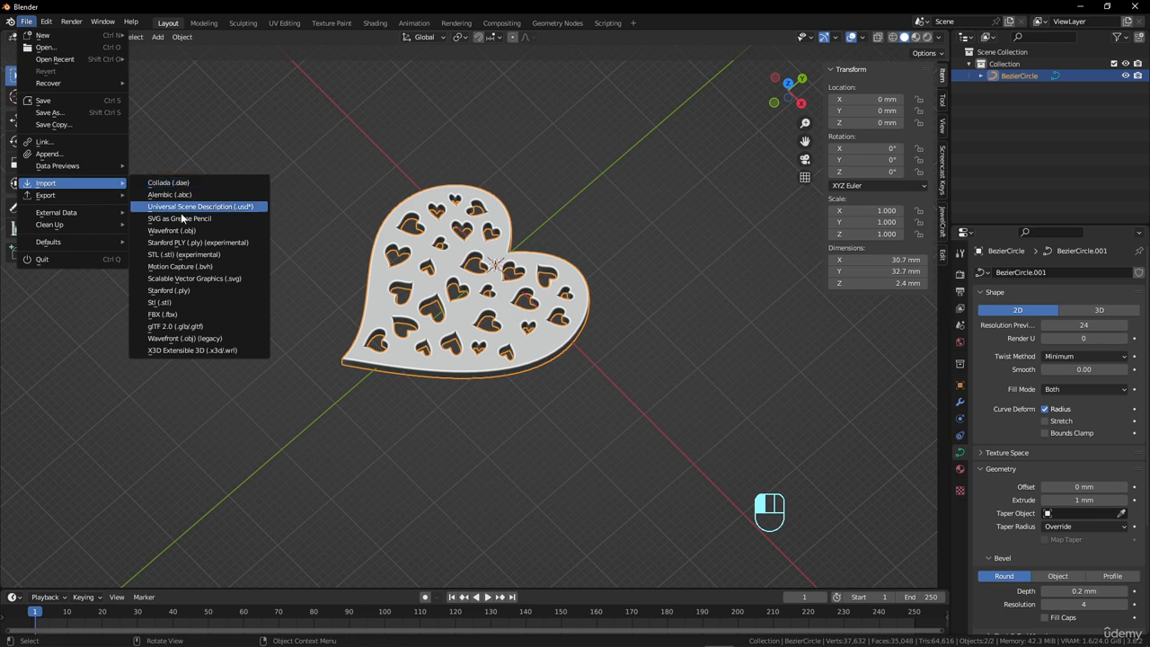
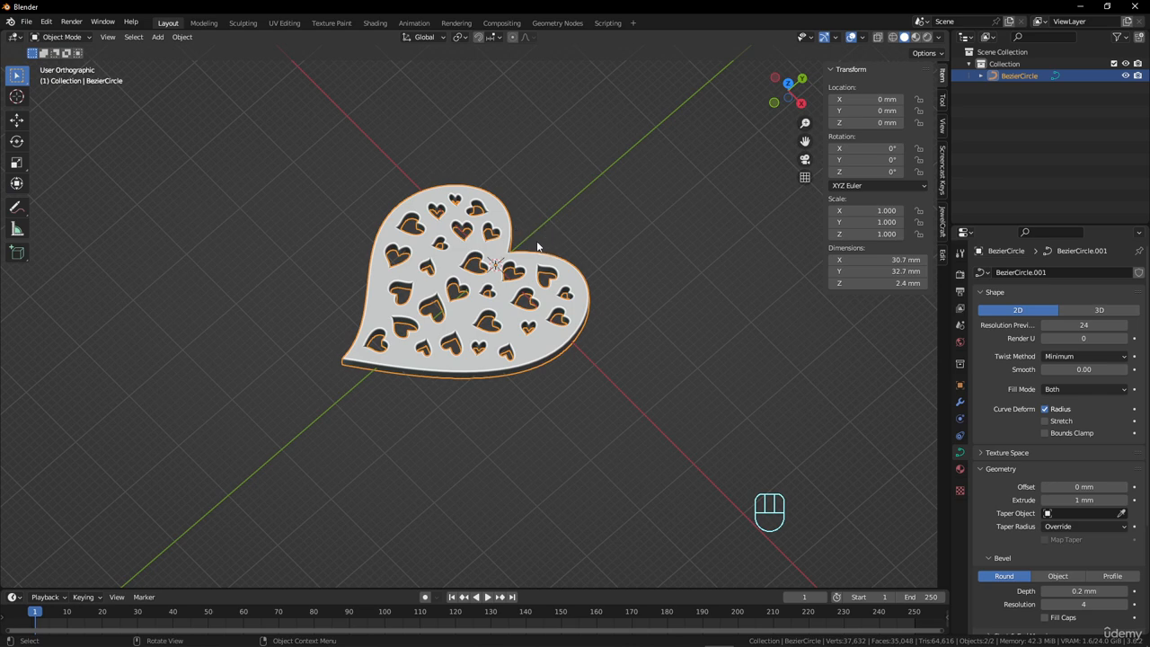
Add a Bezier circle with a 15 mm radius at the origin, over the pierced heart.
scroll(555, 250, up, 3)
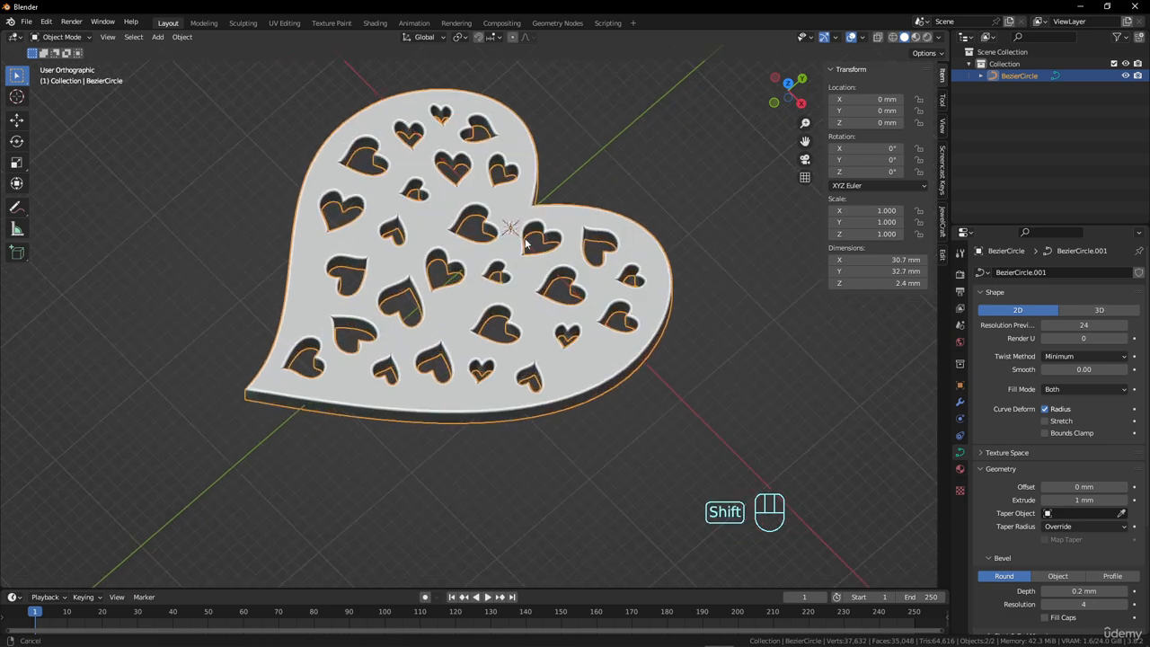
shift+middle_drag(539, 251, 475, 300)
middle_drag(474, 301, 491, 349)
scroll(488, 349, up, 2)
scroll(478, 329, down, 3)
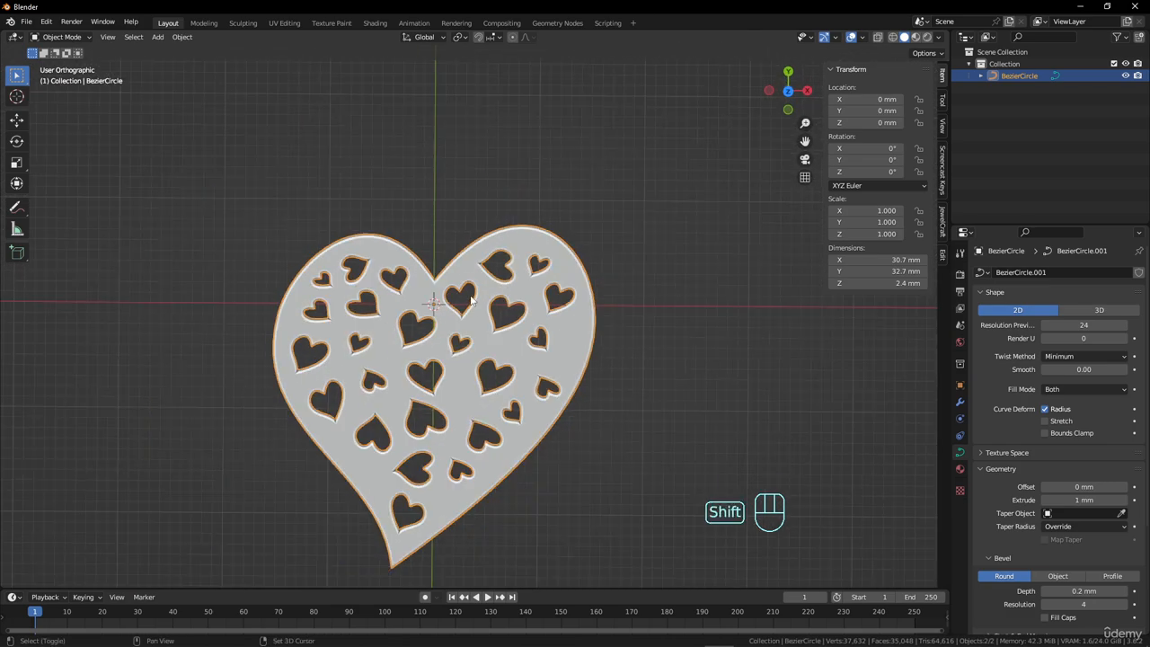
key(shift+a)
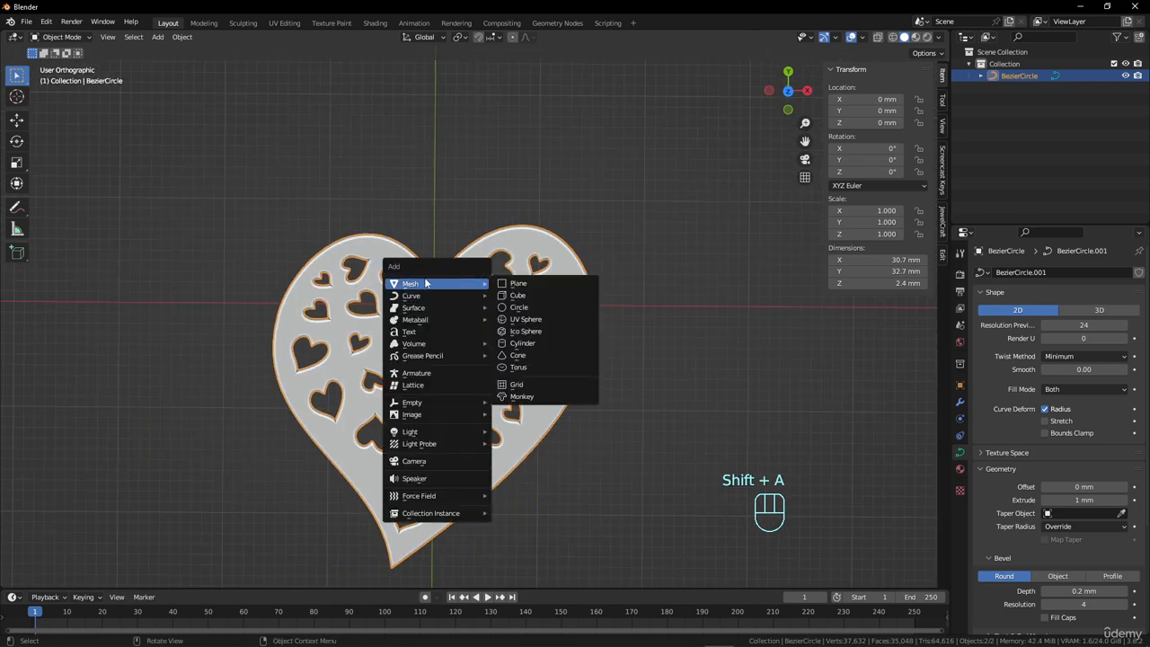
mouse_move(444, 295)
click(519, 307)
scroll(508, 310, up, 2)
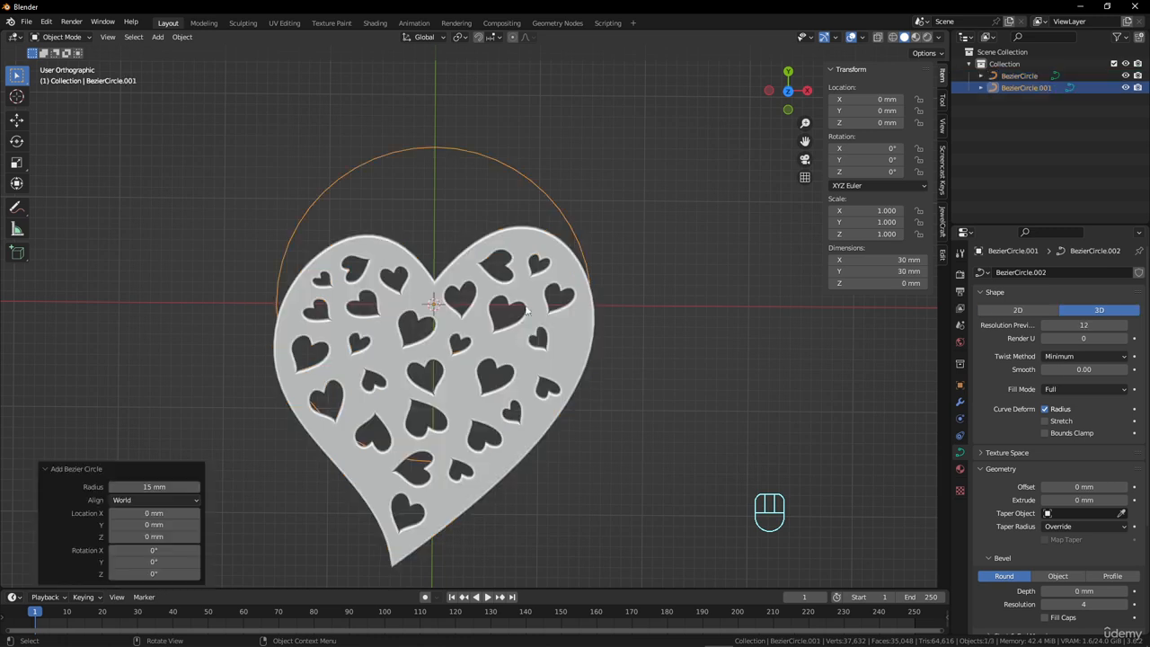
scroll(507, 310, down, 6)
scroll(506, 311, up, 4)
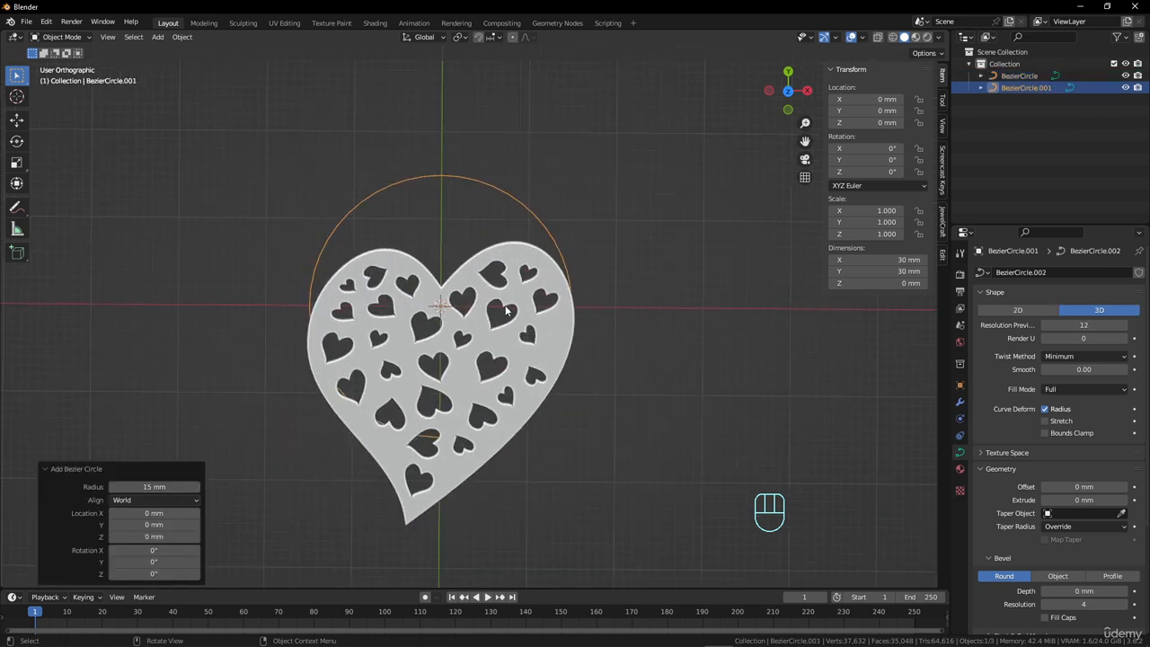
Make the new Bezier circle a 2D curve and set its fill mode to Both.
click(1023, 311)
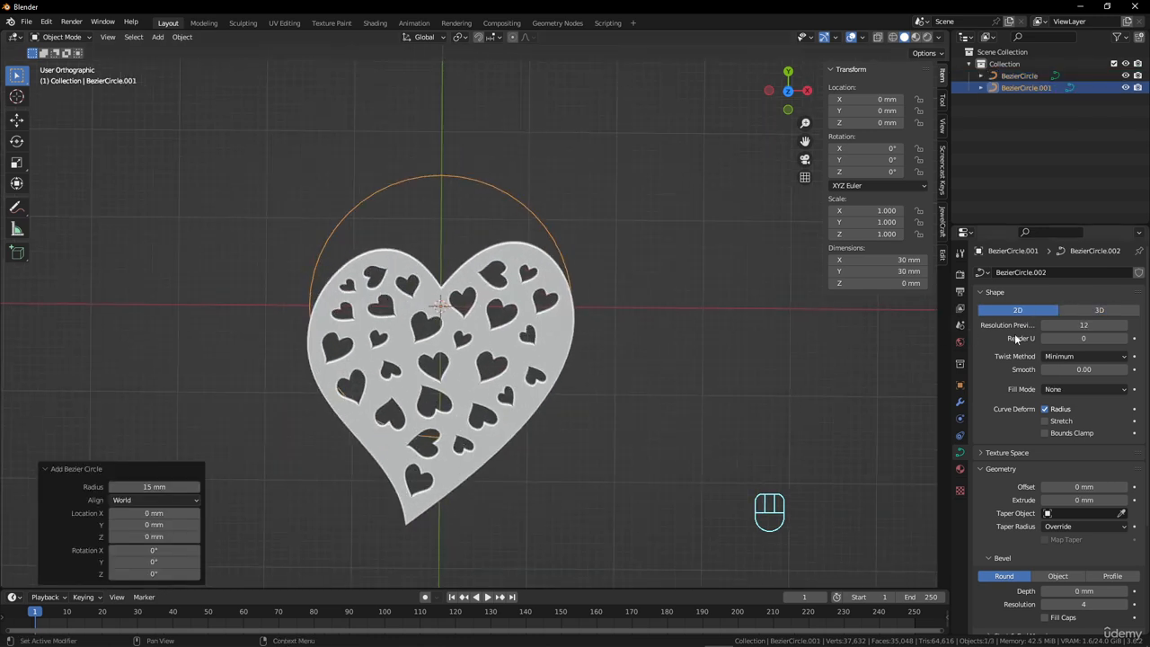
click(1086, 389)
click(1079, 436)
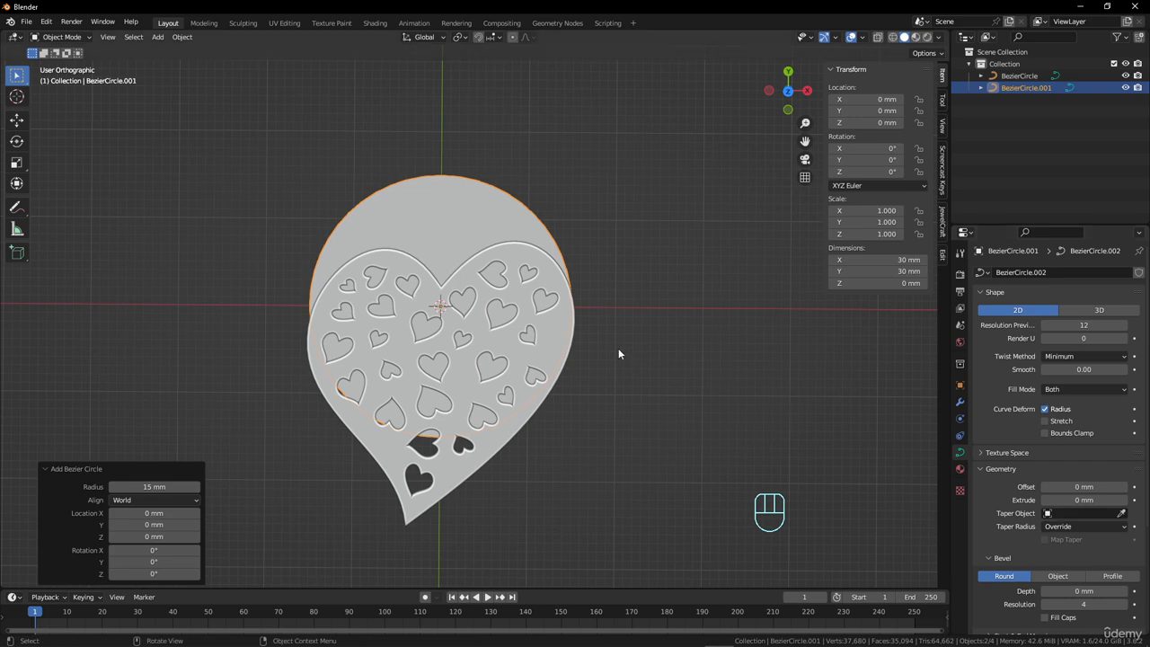
Set the filled circle's extrusion to 0.8 mm.
middle_drag(618, 354, 719, 222)
scroll(1079, 447, down, 2)
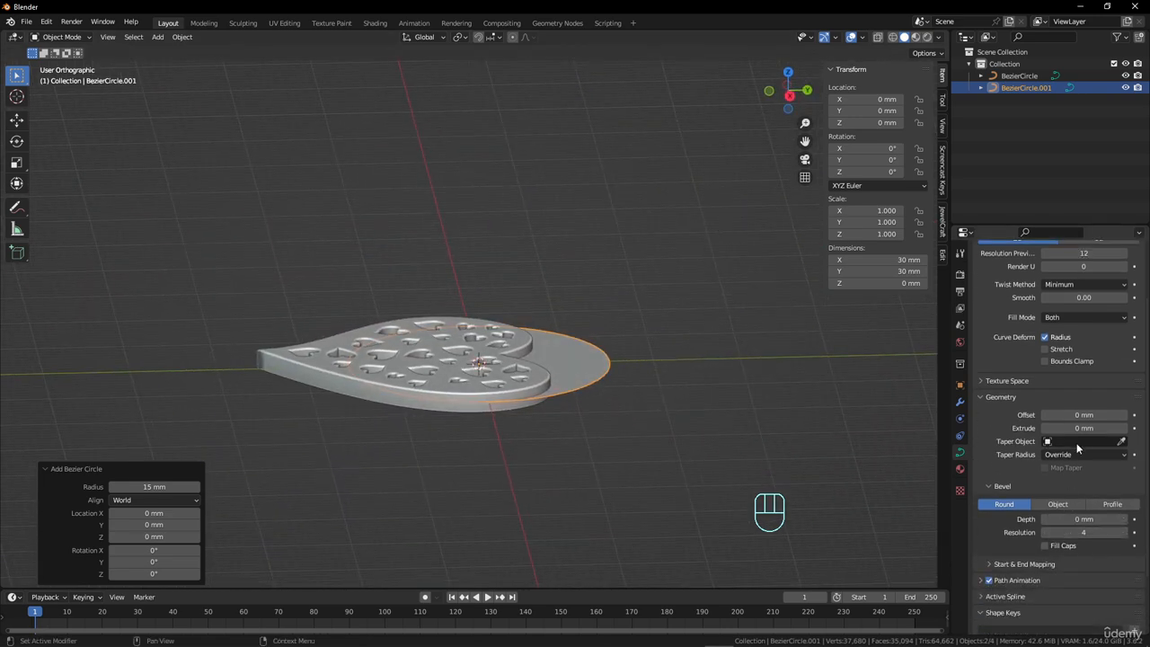
click(1079, 429)
text(0.8)
key(Return)
Set the circle's bevel depth to 0.8 mm and its extrusion to 0.018 mm for a rounded profile.
middle_drag(724, 422, 564, 455)
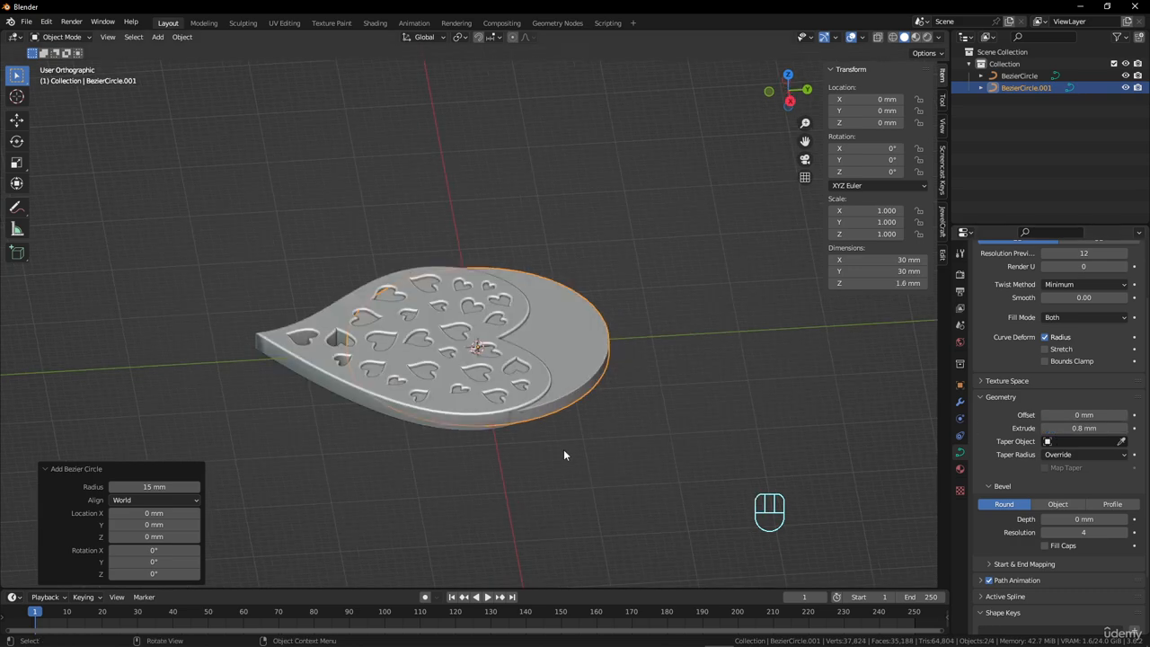
drag(1060, 518, 1111, 519)
drag(1086, 429, 1072, 428)
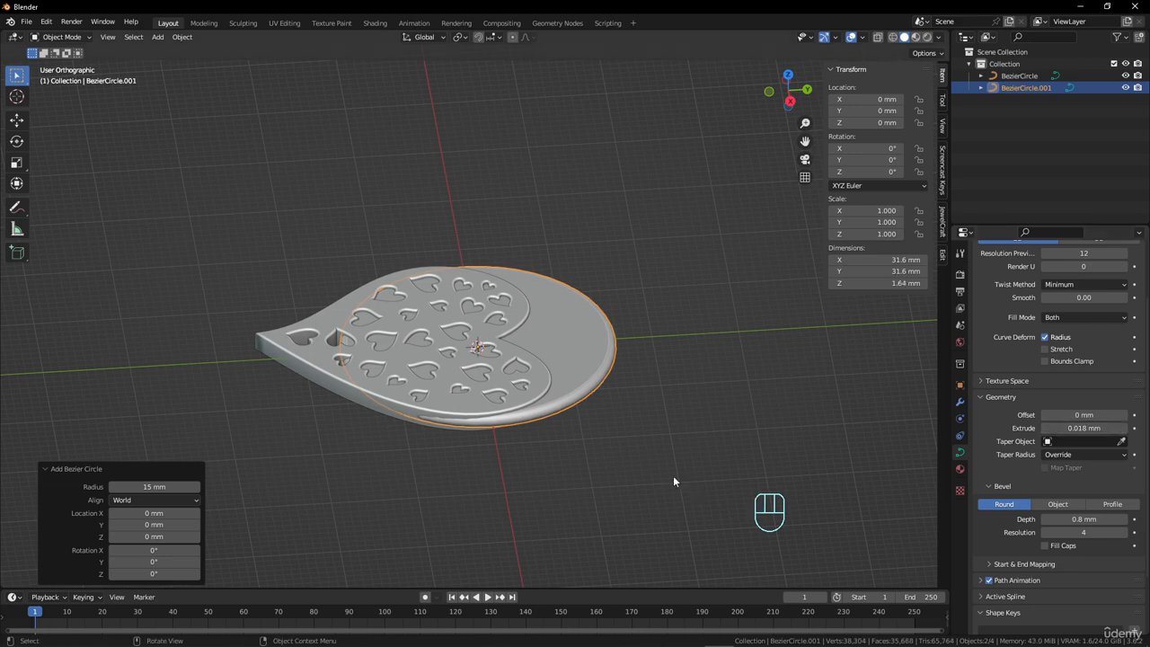
In curve editing, duplicate the circle in place and scale the copy to about 0.91 to hollow out a ring.
middle_drag(673, 476, 572, 275)
key(Tab)
middle_drag(607, 326, 605, 309)
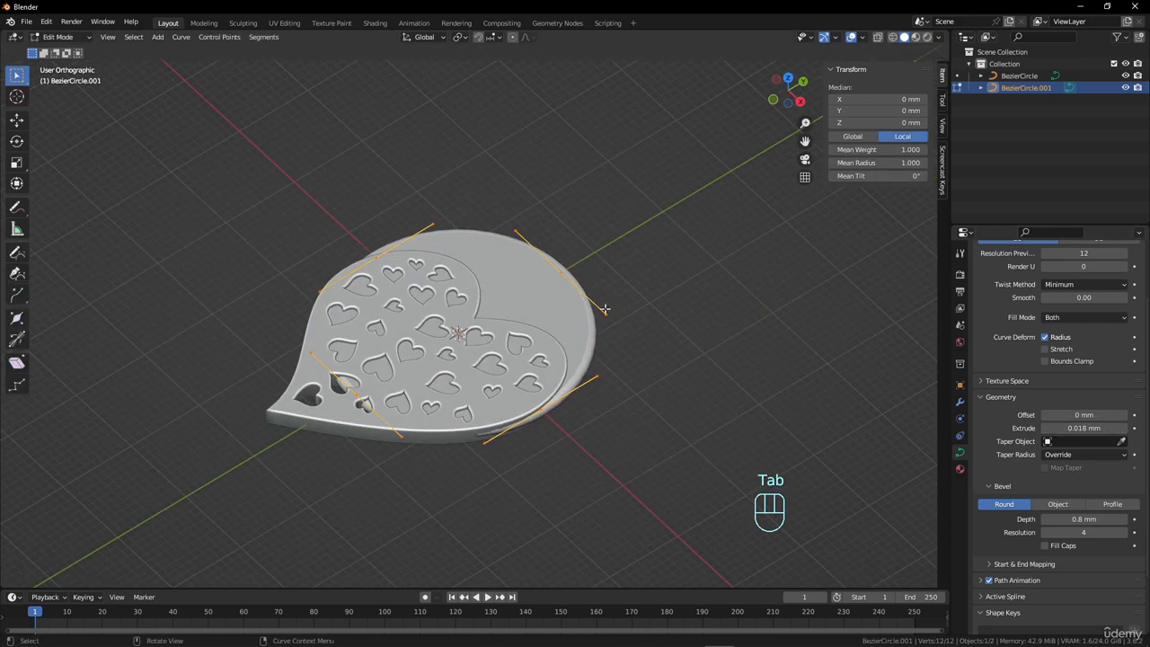
key(shift+d)
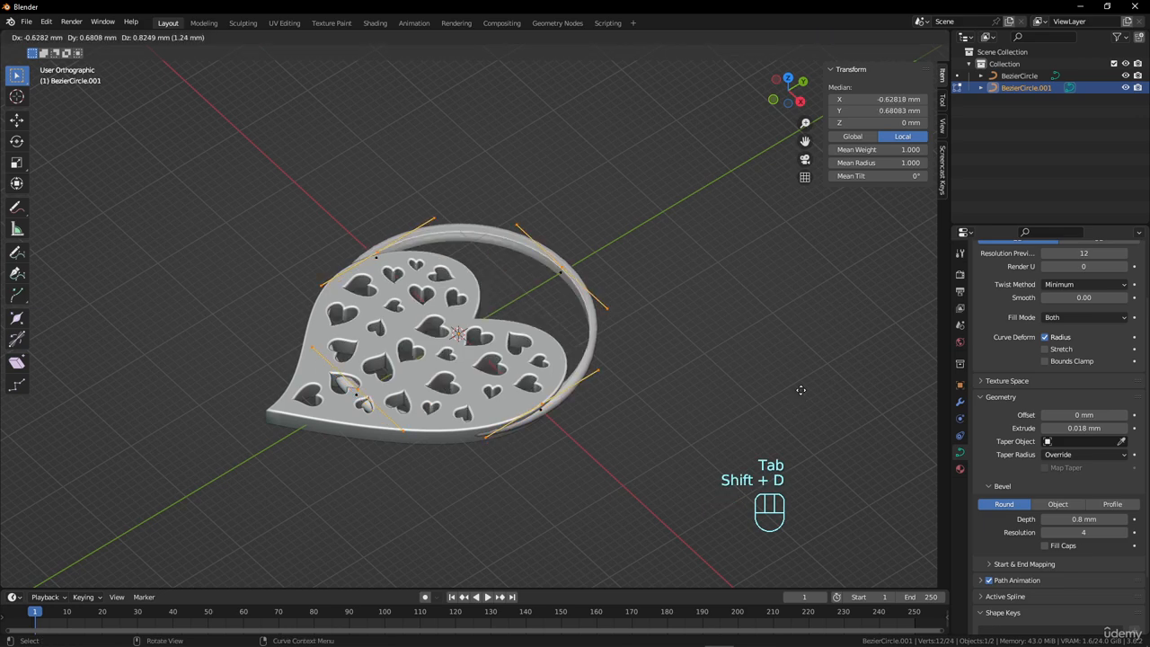
right_click(801, 390)
key(s)
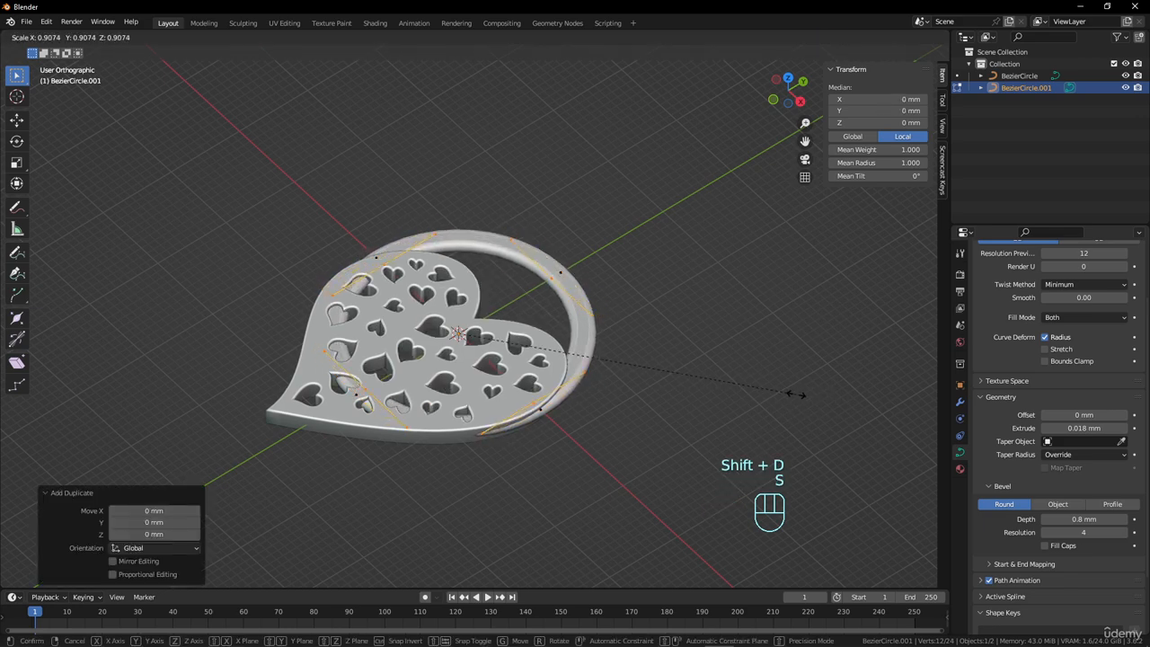
Select both circles and scale them together by about 0.235, followed by a further 0.903, to make a small ring.
key(a)
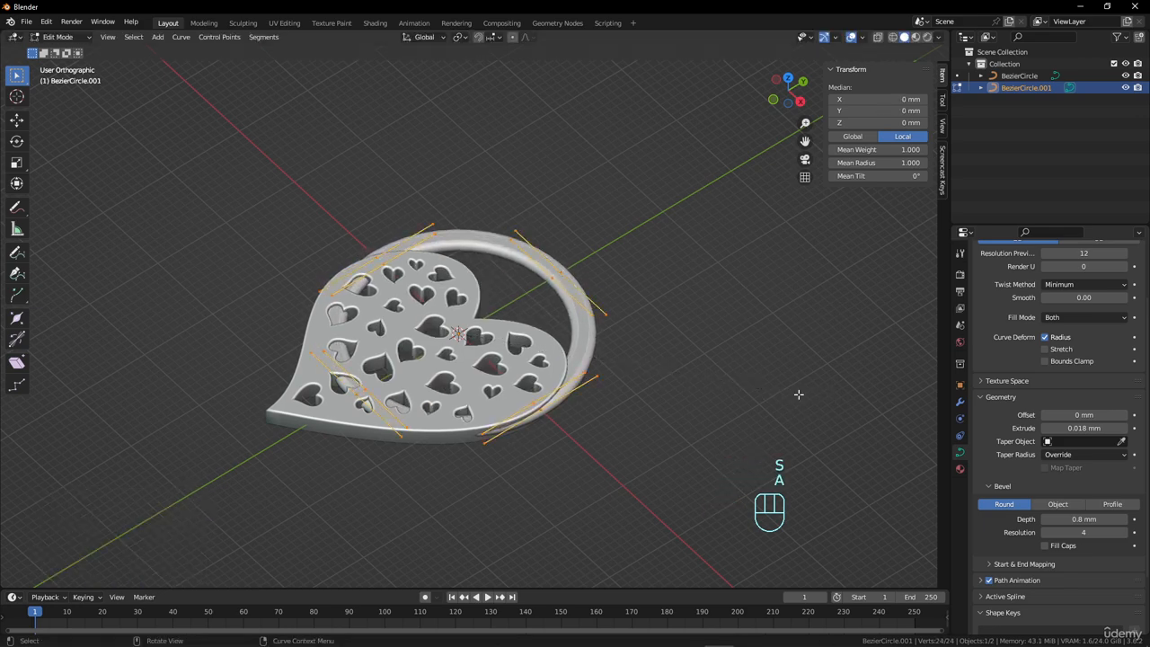
key(s)
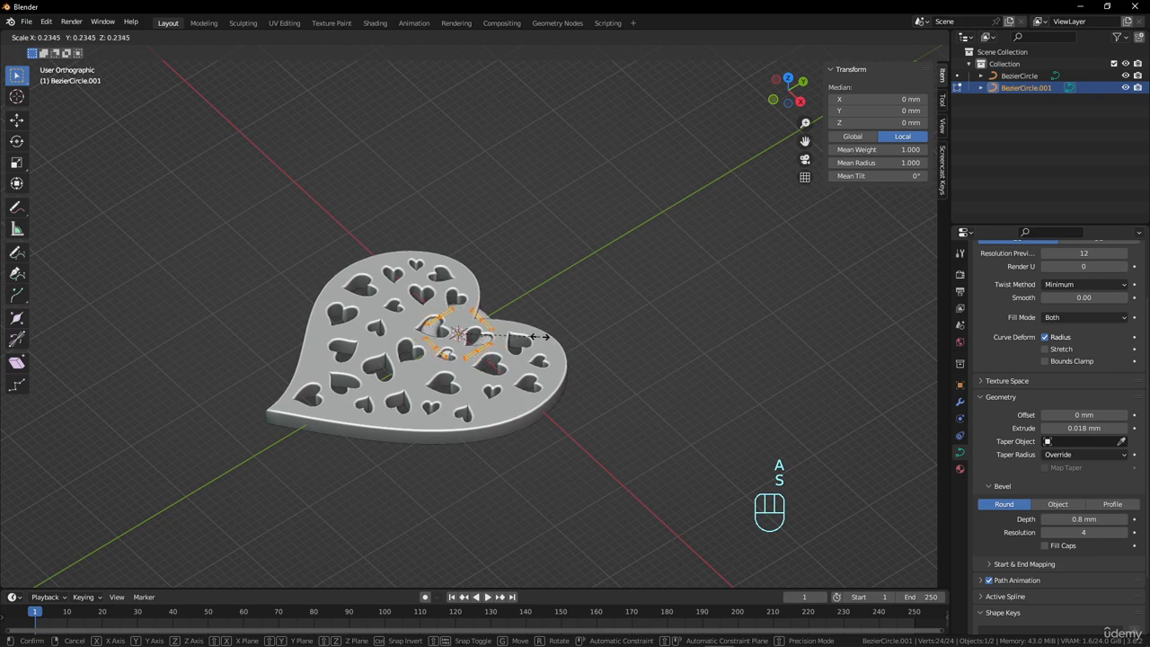
click(539, 340)
middle_drag(521, 379, 636, 428)
scroll(617, 428, up, 4)
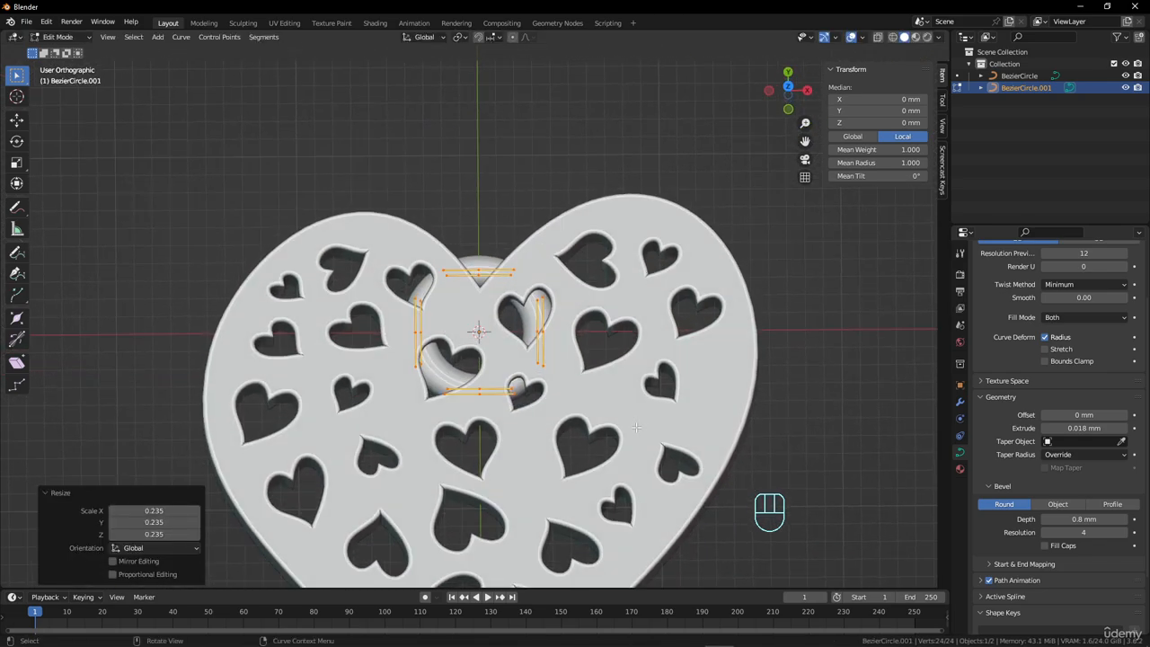
key(s)
click(686, 402)
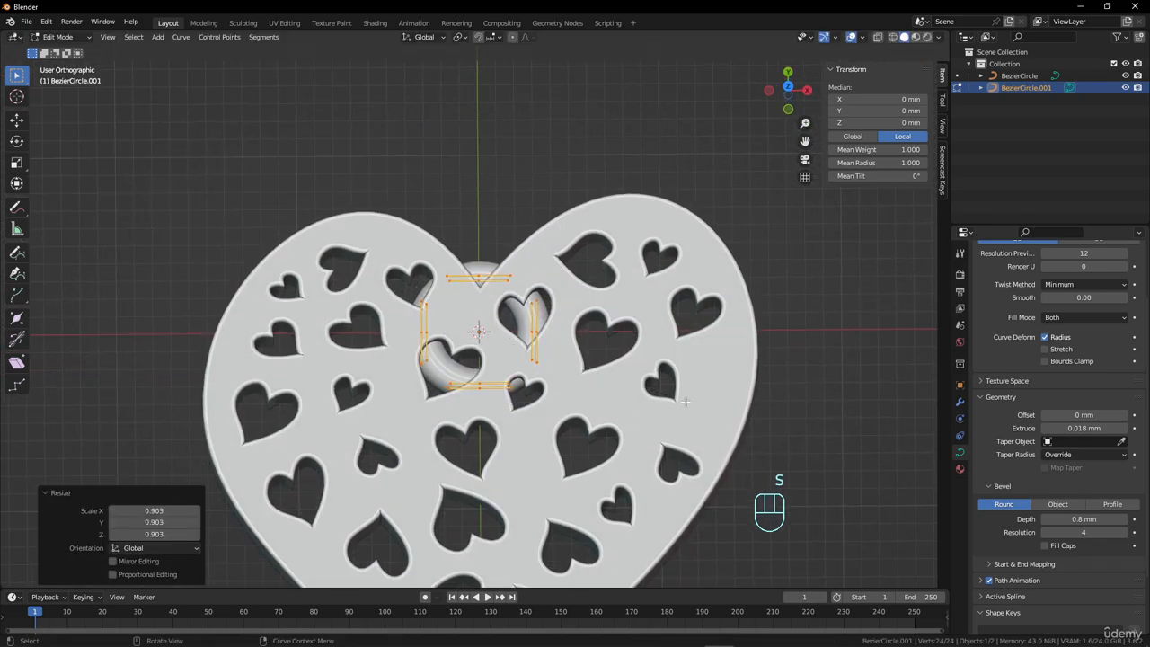
Move the small ring about 5.1 mm along Y to the heart's upper notch, and leave curve editing.
key(g)
key(y)
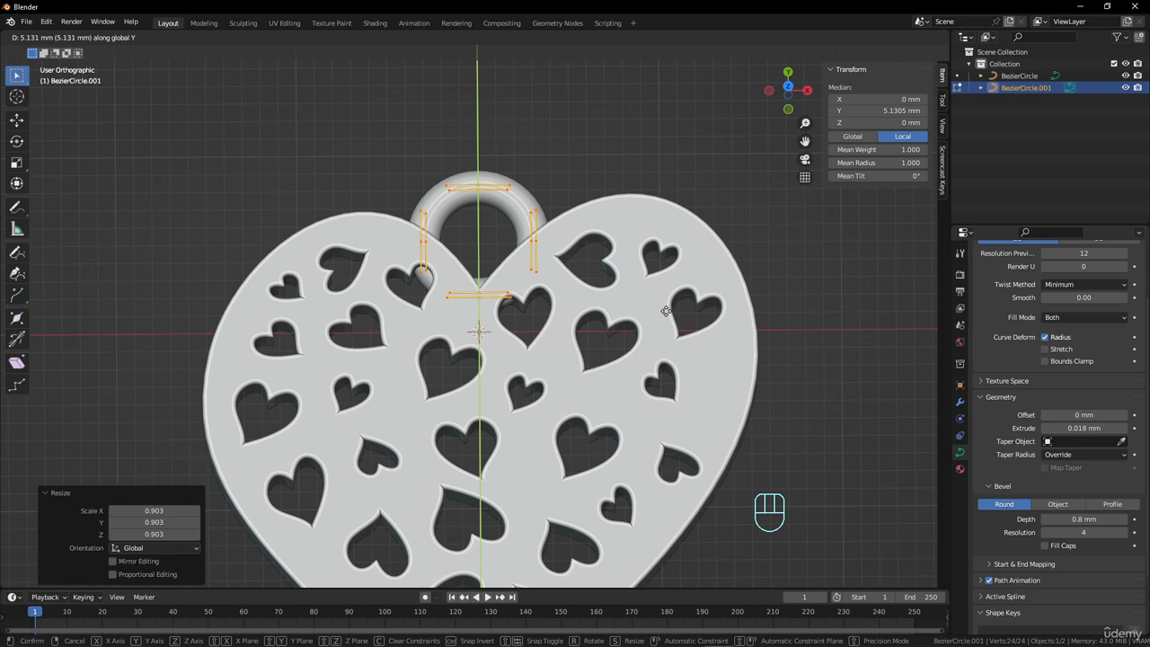
click(666, 311)
key(Tab)
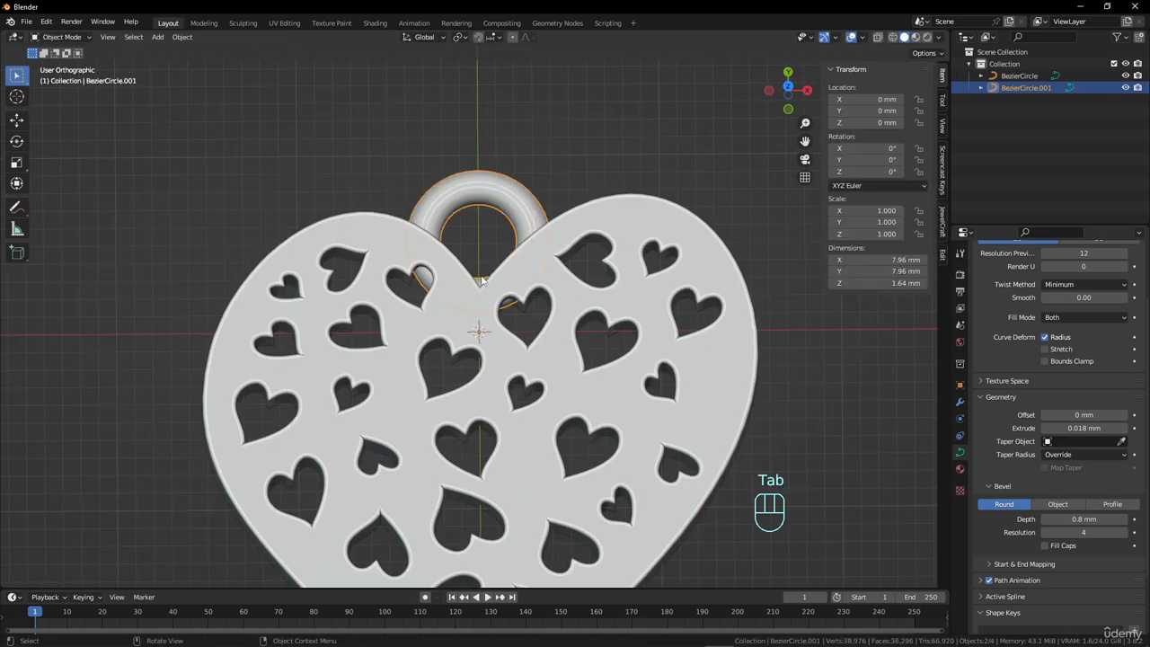
scroll(473, 237, down, 4)
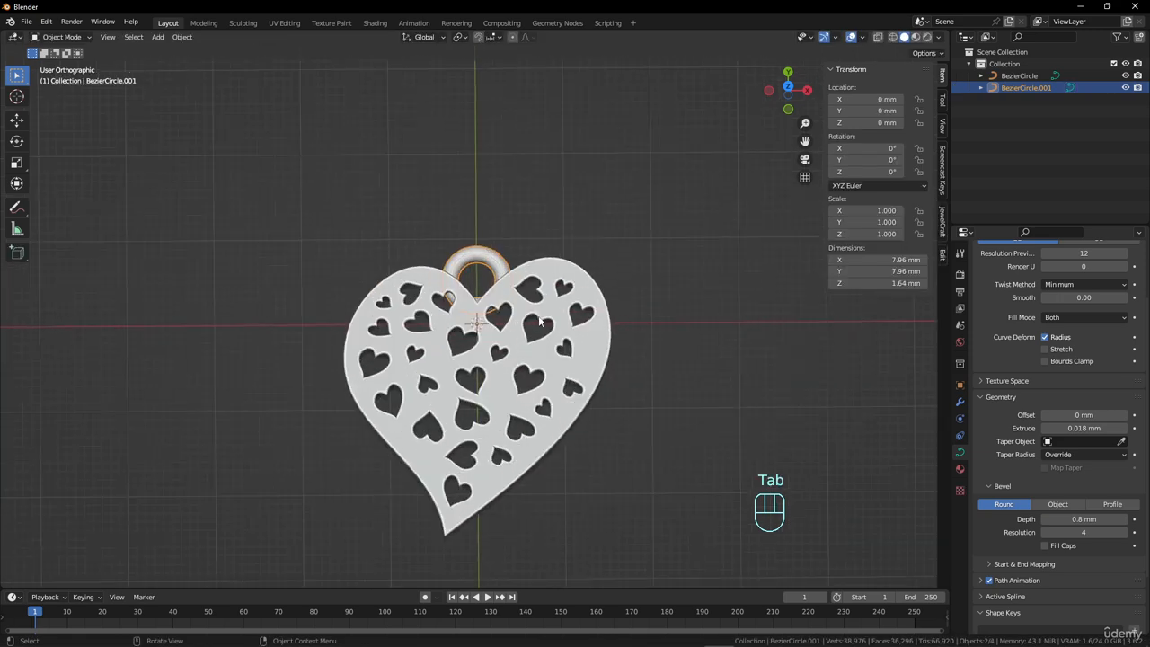
scroll(541, 322, down, 3)
scroll(1082, 335, up, 3)
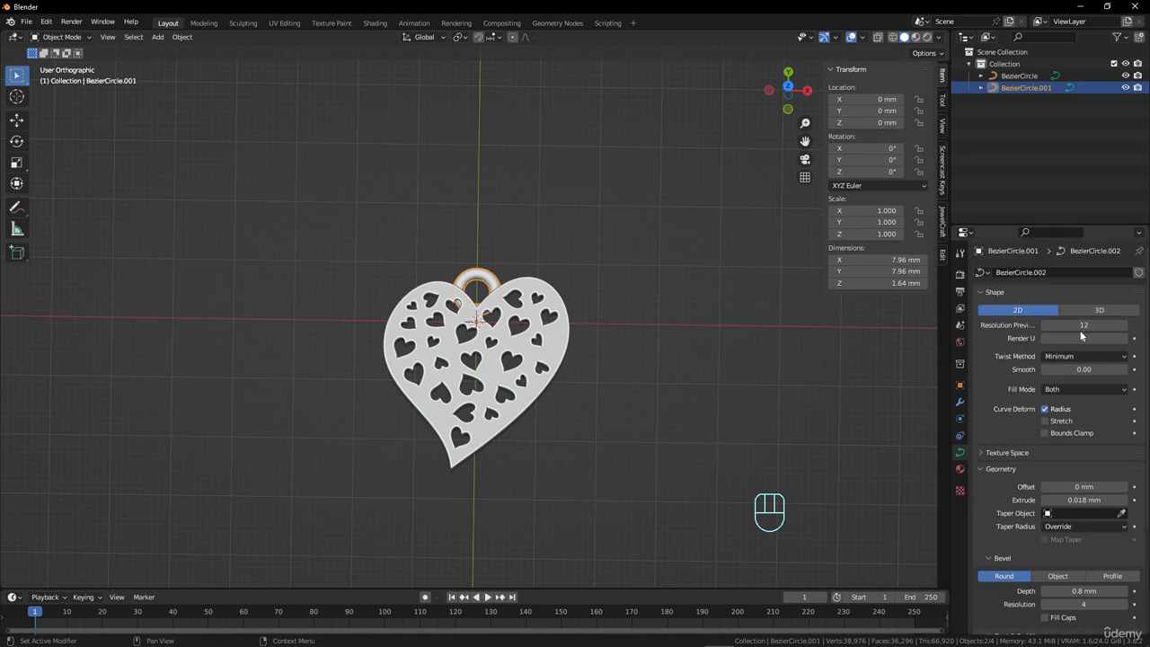
scroll(1080, 330, down, 3)
scroll(593, 318, up, 4)
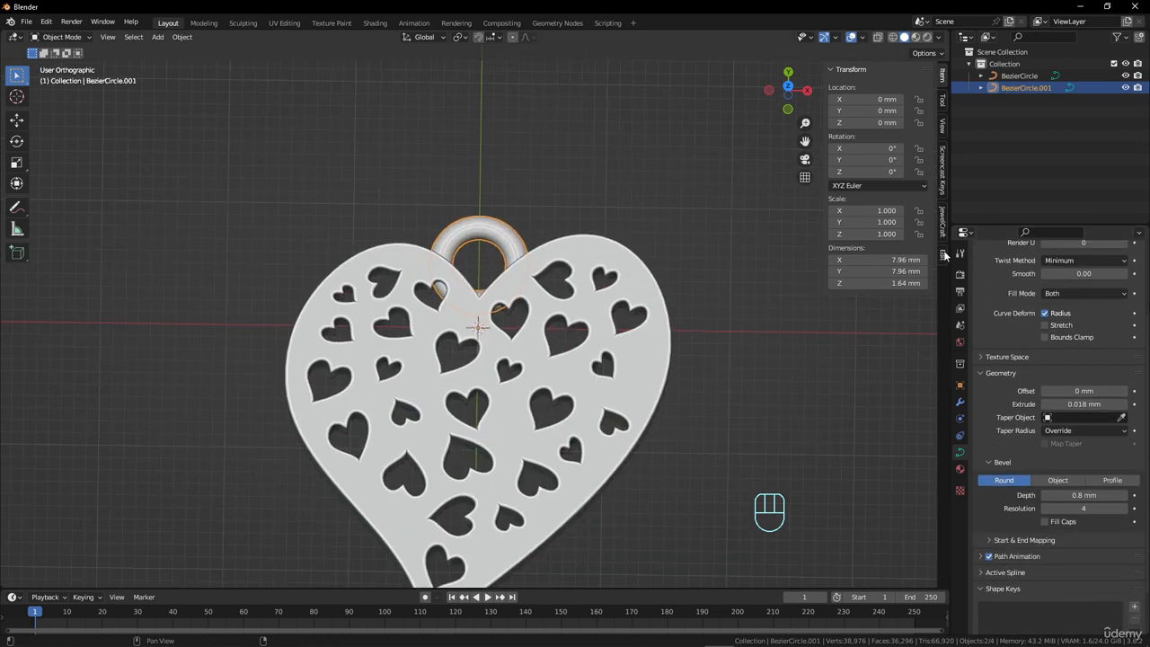
click(942, 101)
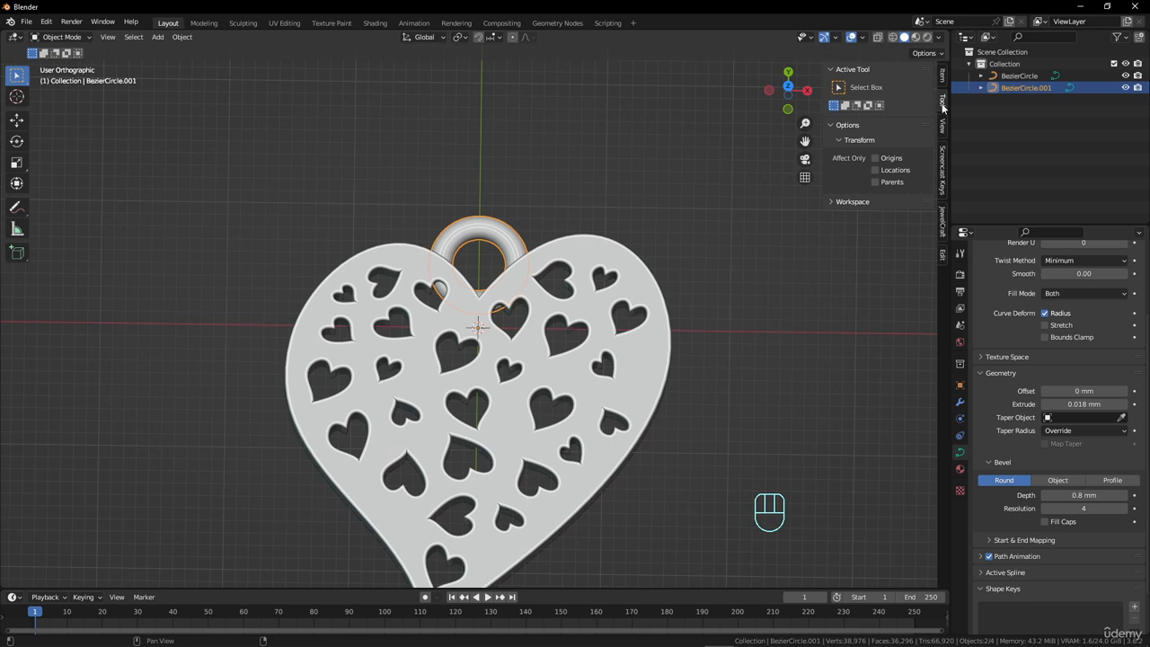
click(942, 125)
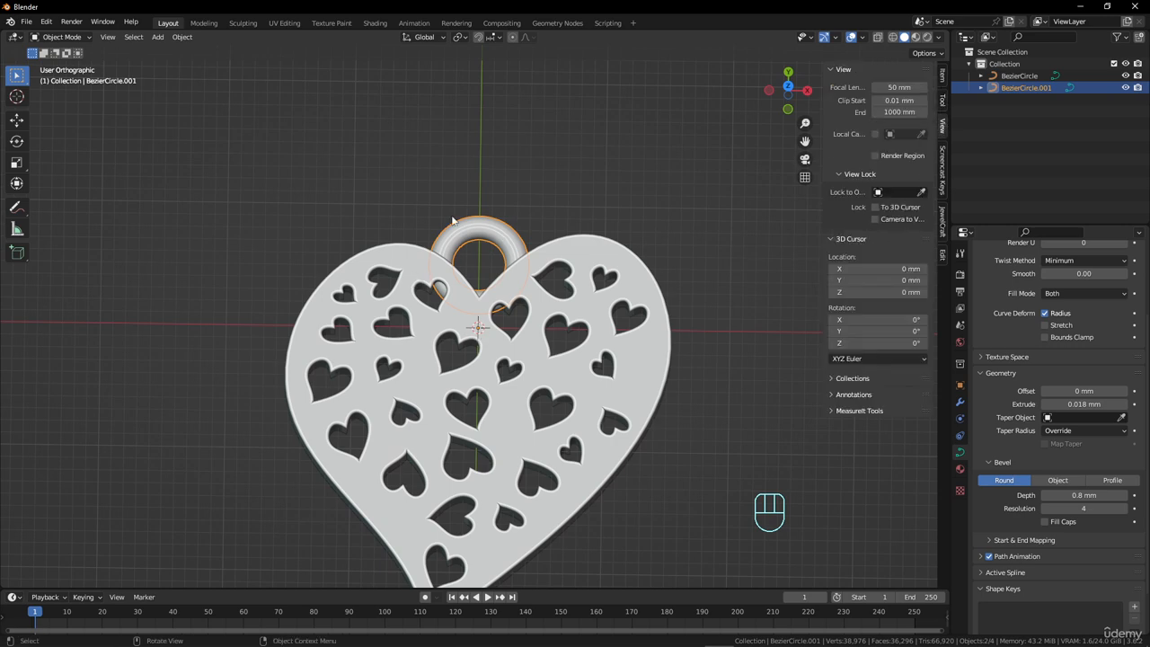
scroll(532, 342, up, 1)
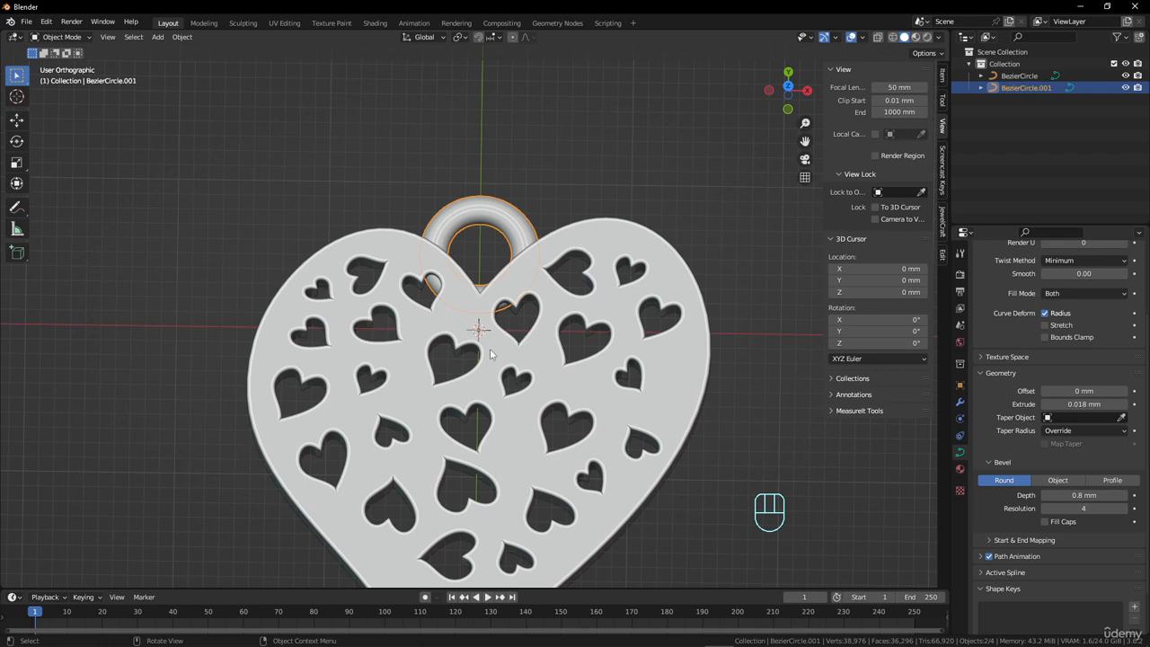
middle_drag(617, 393, 548, 378)
middle_drag(489, 357, 593, 319)
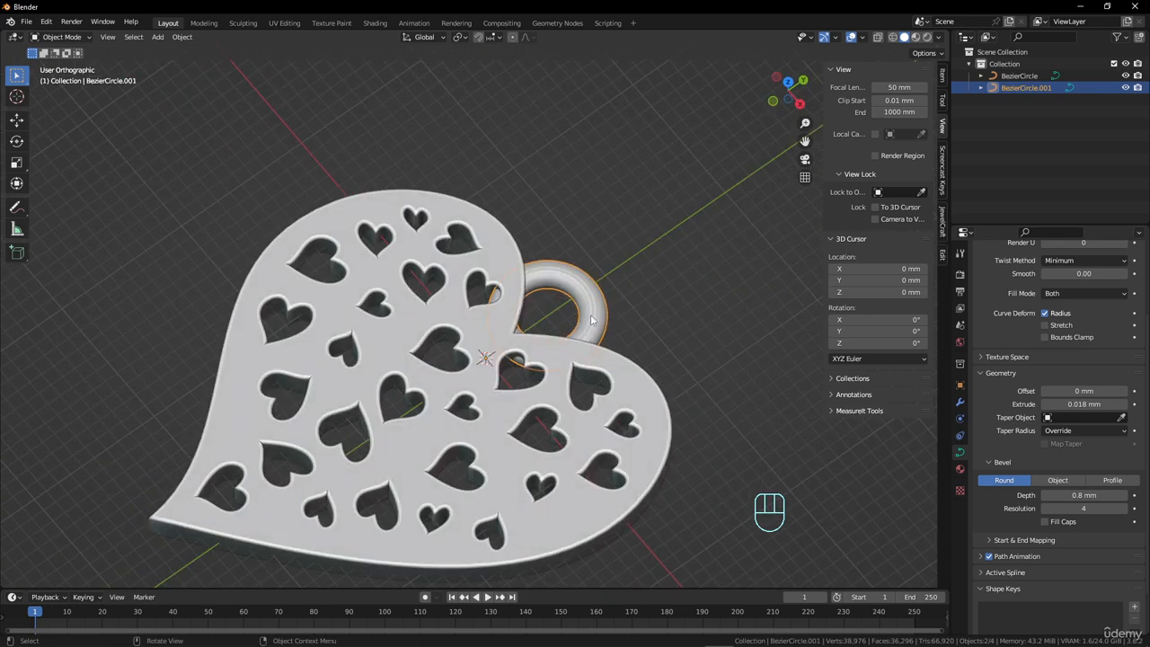
right_click(593, 316)
mouse_move(583, 349)
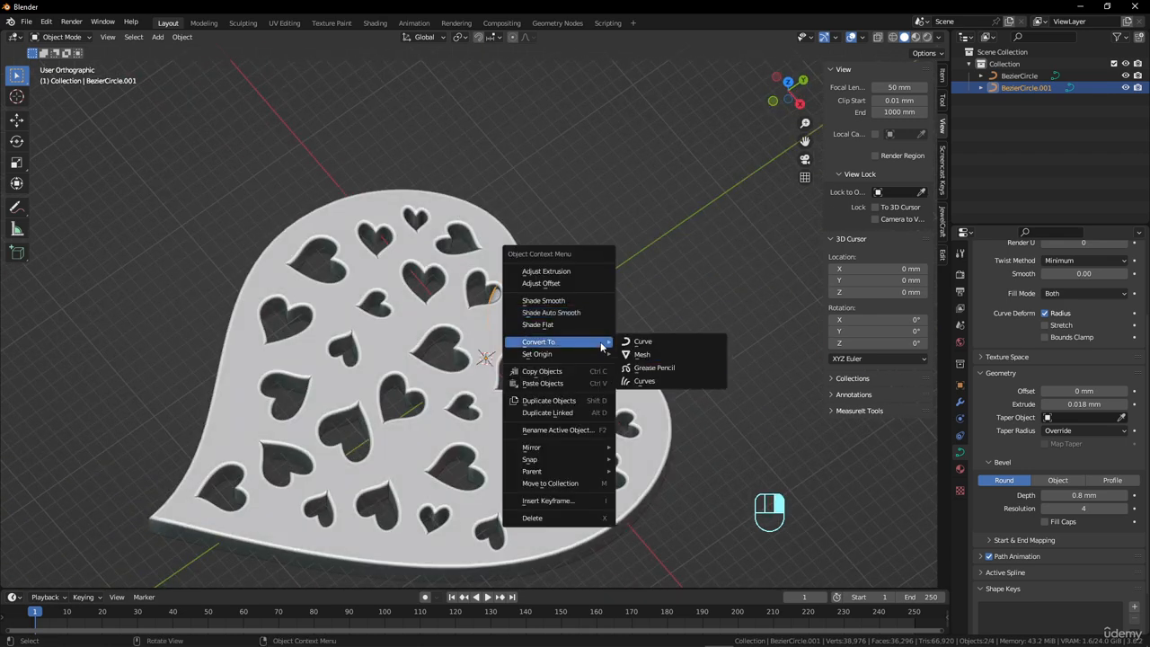
click(656, 357)
key(Tab)
key(Tab)
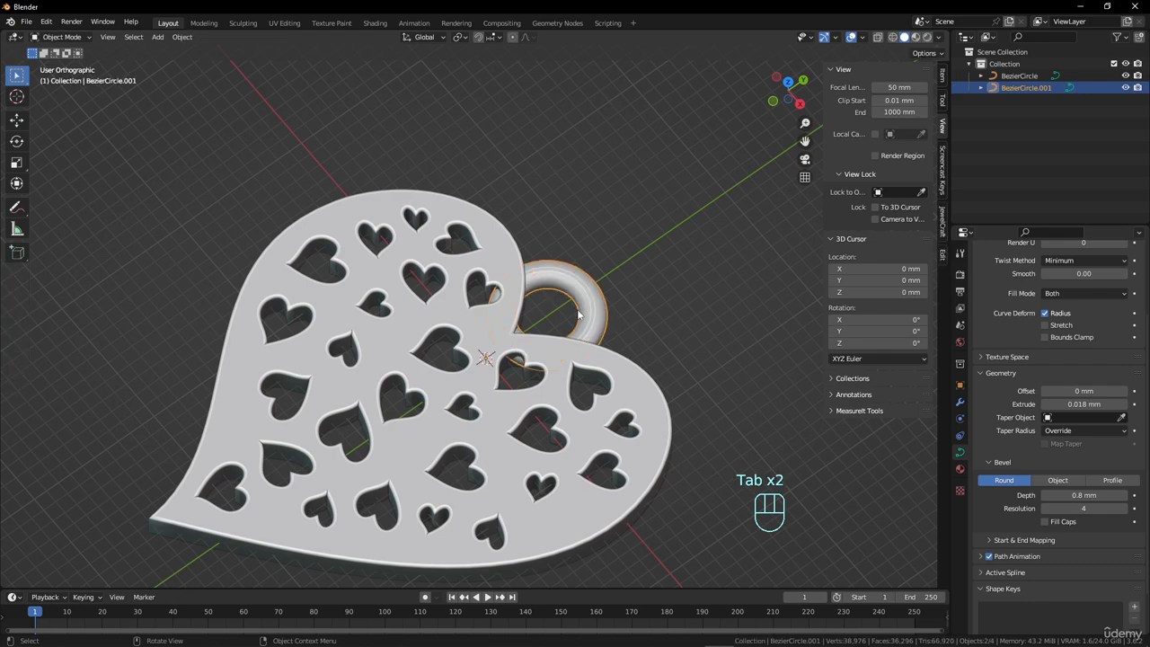
Convert the ring curve above the heart to a mesh.
right_click(585, 289)
mouse_move(567, 314)
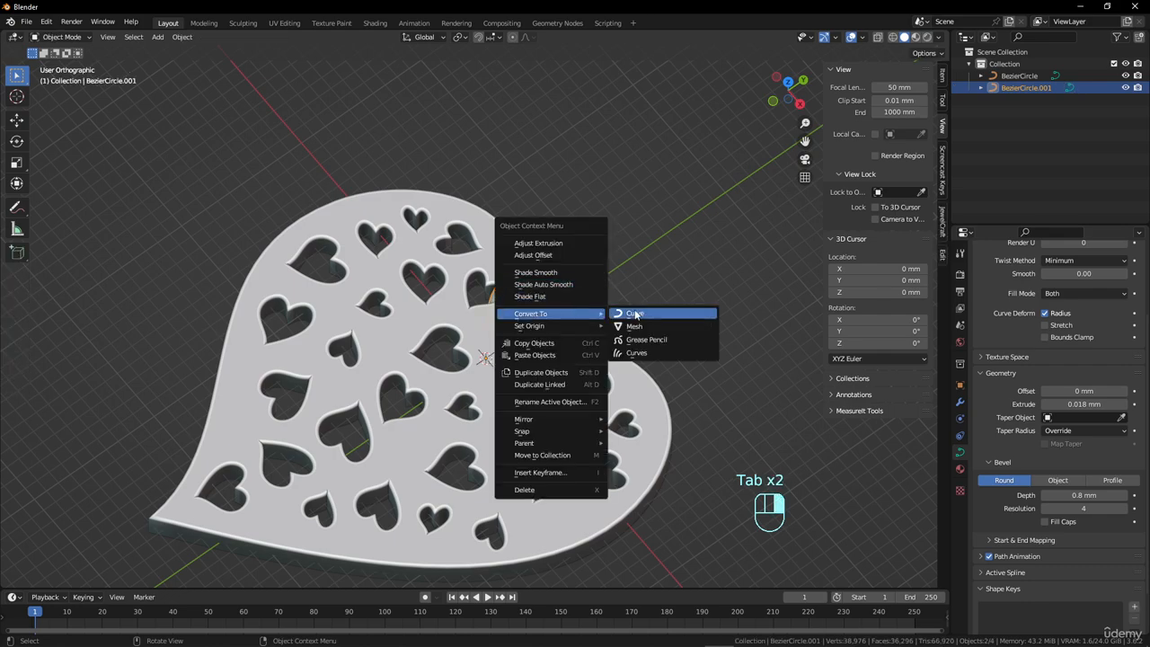
click(640, 329)
Examine the converted ring's vertices and faces in mesh editing, and return to object mode.
middle_drag(554, 321, 636, 329)
scroll(636, 329, up, 3)
key(Caps_Lock)
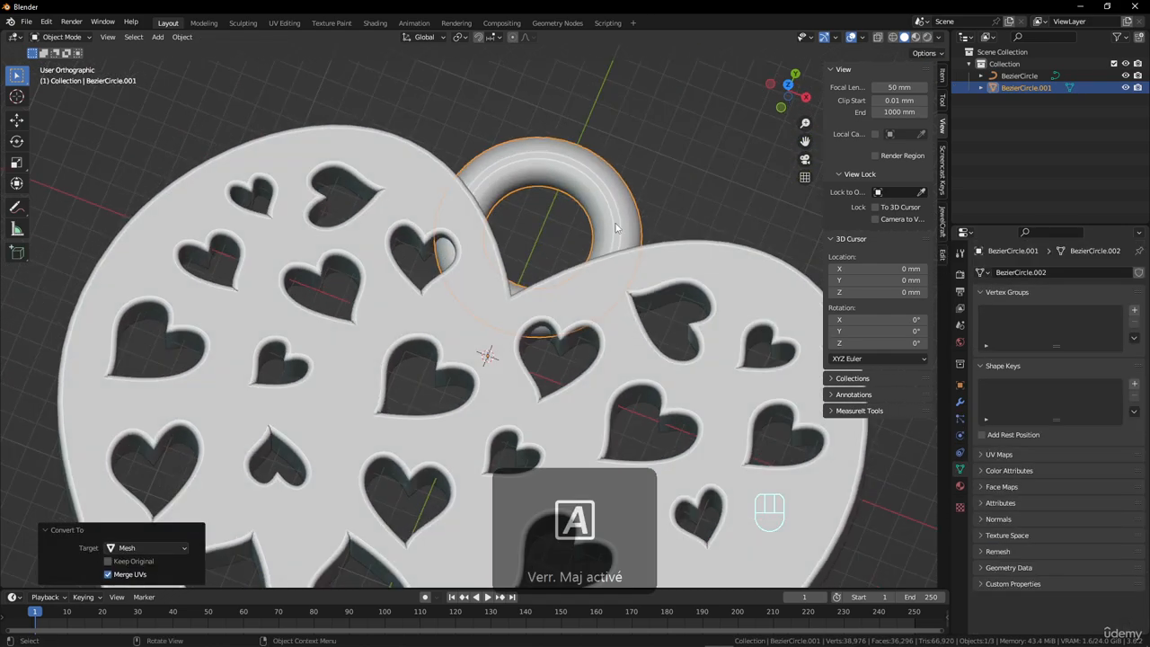
scroll(613, 233, down, 3)
key(Tab)
scroll(613, 237, up, 3)
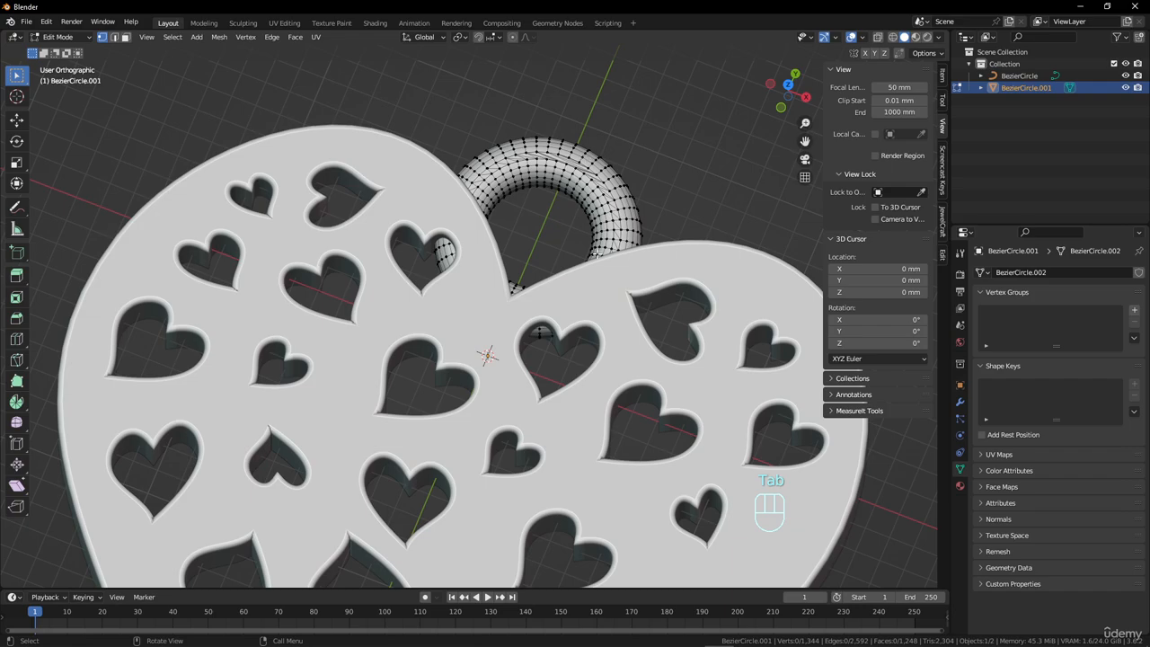
middle_drag(597, 255, 594, 291)
key(Tab)
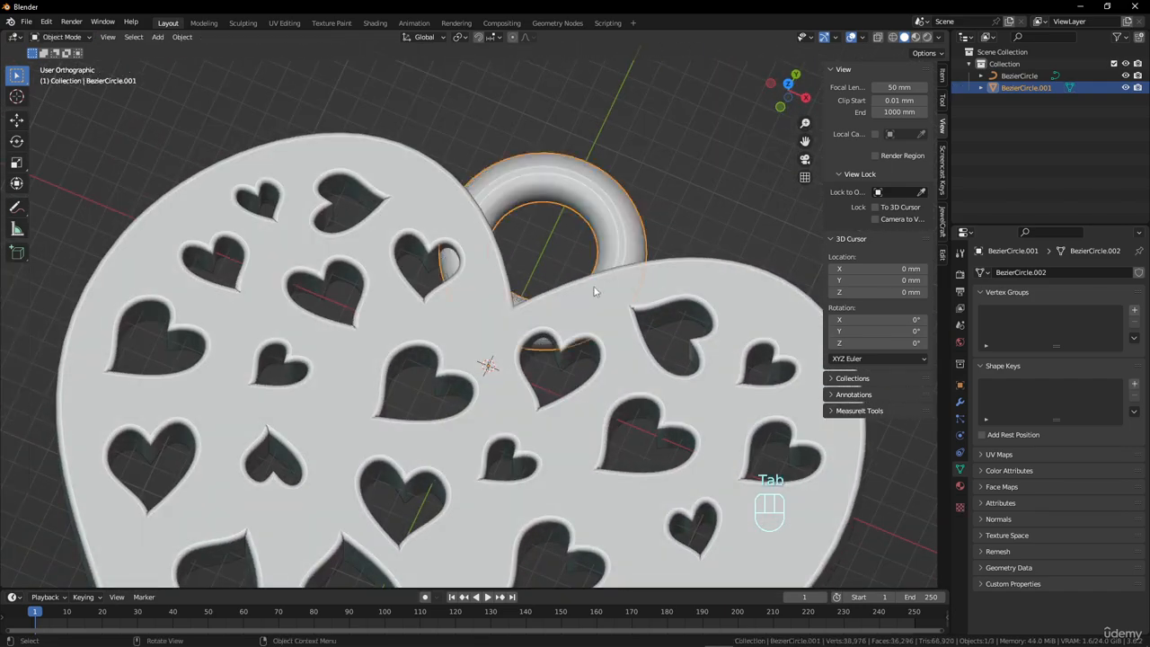
scroll(589, 292, down, 2)
middle_drag(484, 337, 511, 354)
key(Tab)
key(Tab)
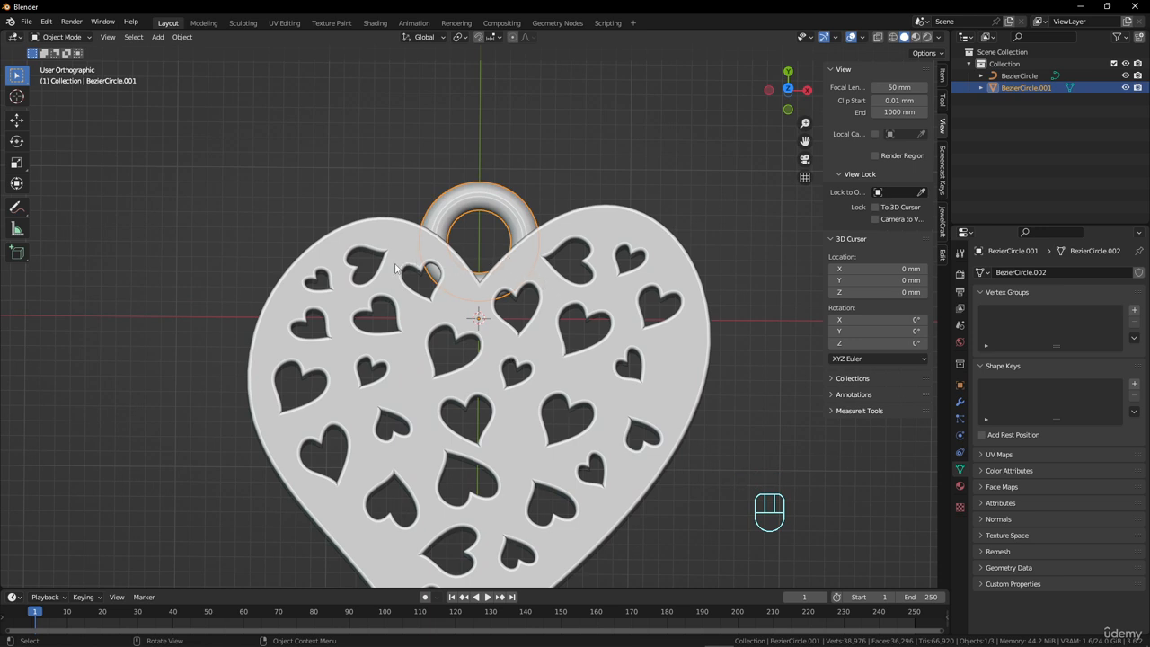
Add a 2 mm mesh cube at the origin.
key(shift+a)
mouse_move(464, 290)
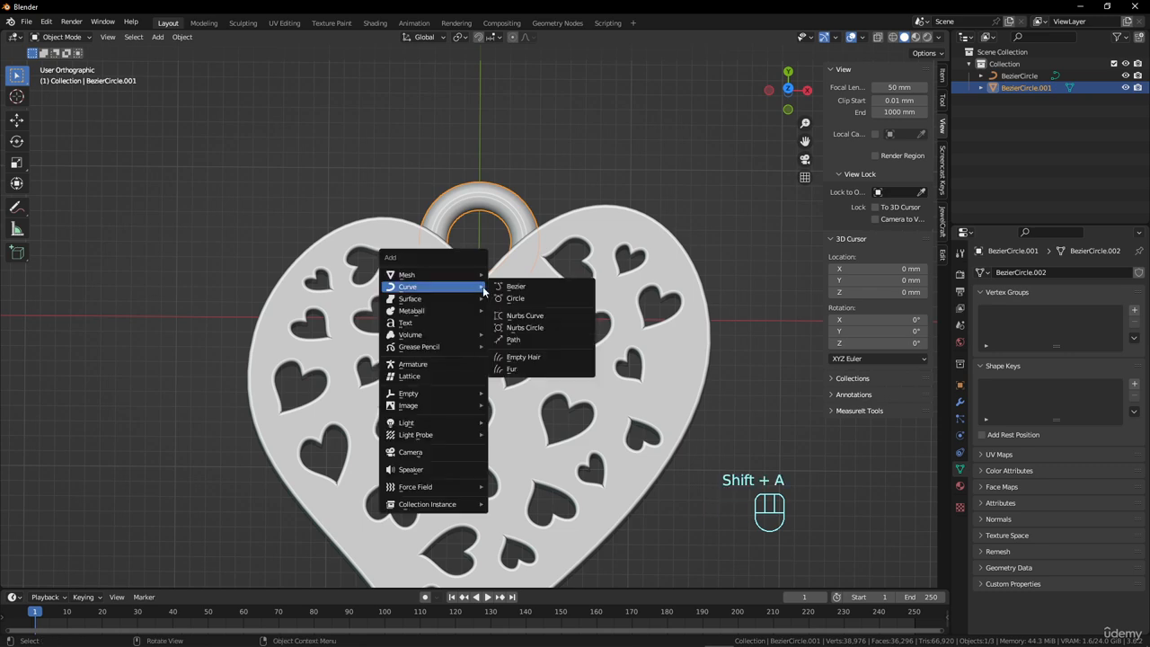
click(517, 286)
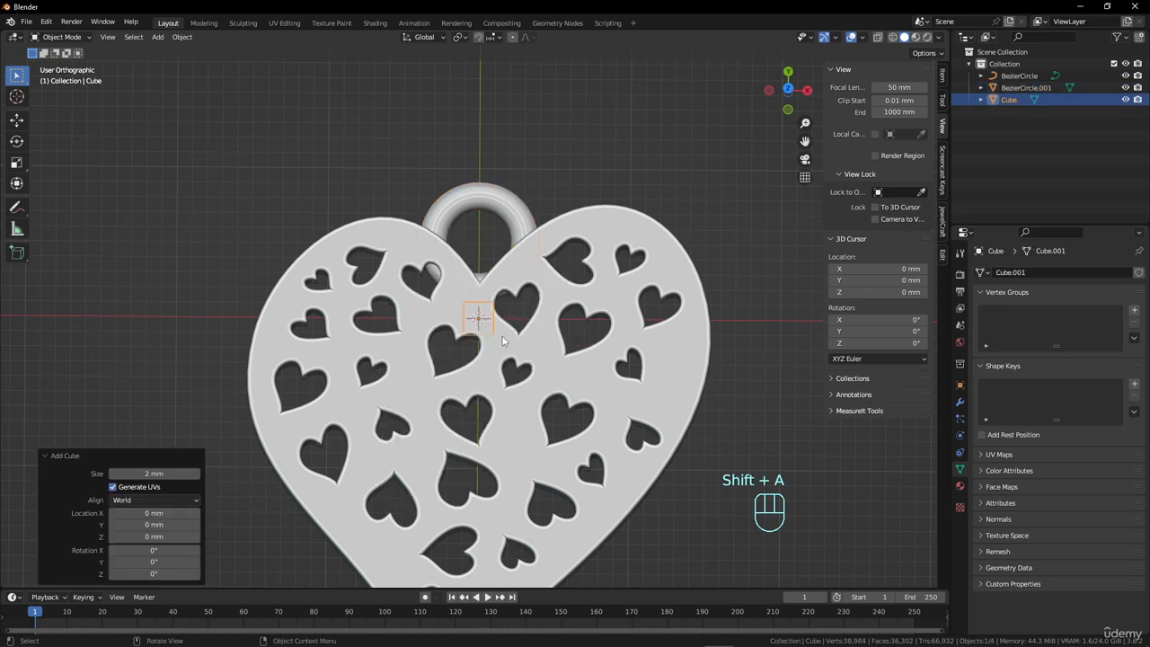
Scale the cube uniformly by about 3.6 and rotate it about 5.6° around the view's Z axis.
scroll(500, 360, down, 3)
key(s)
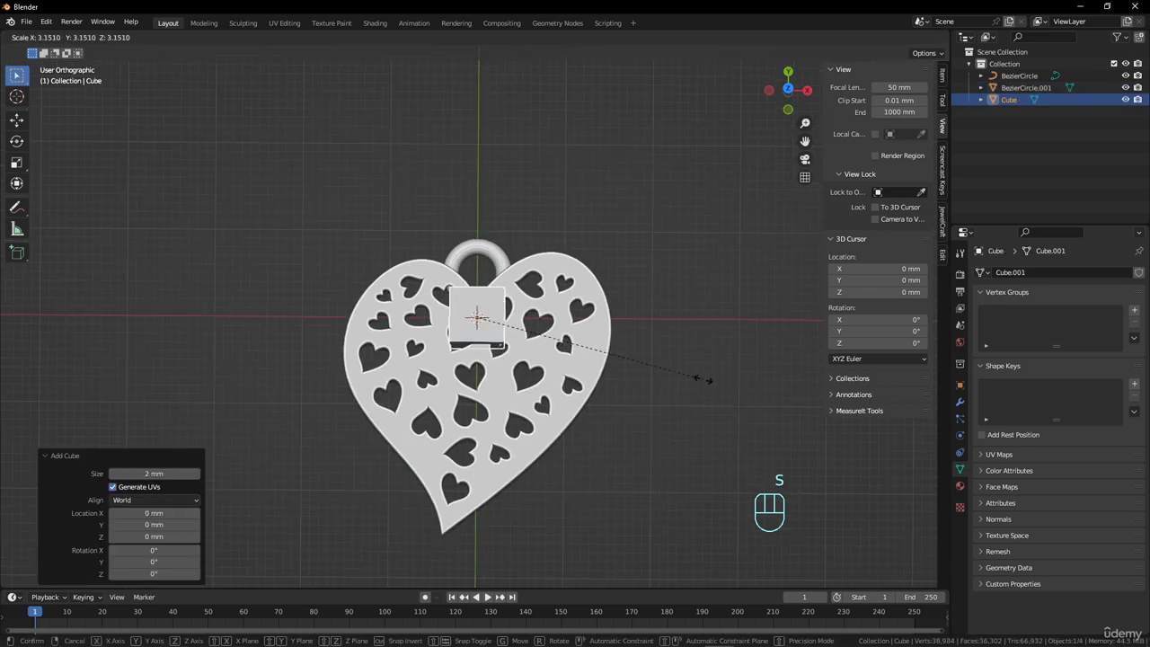
click(739, 389)
key(r)
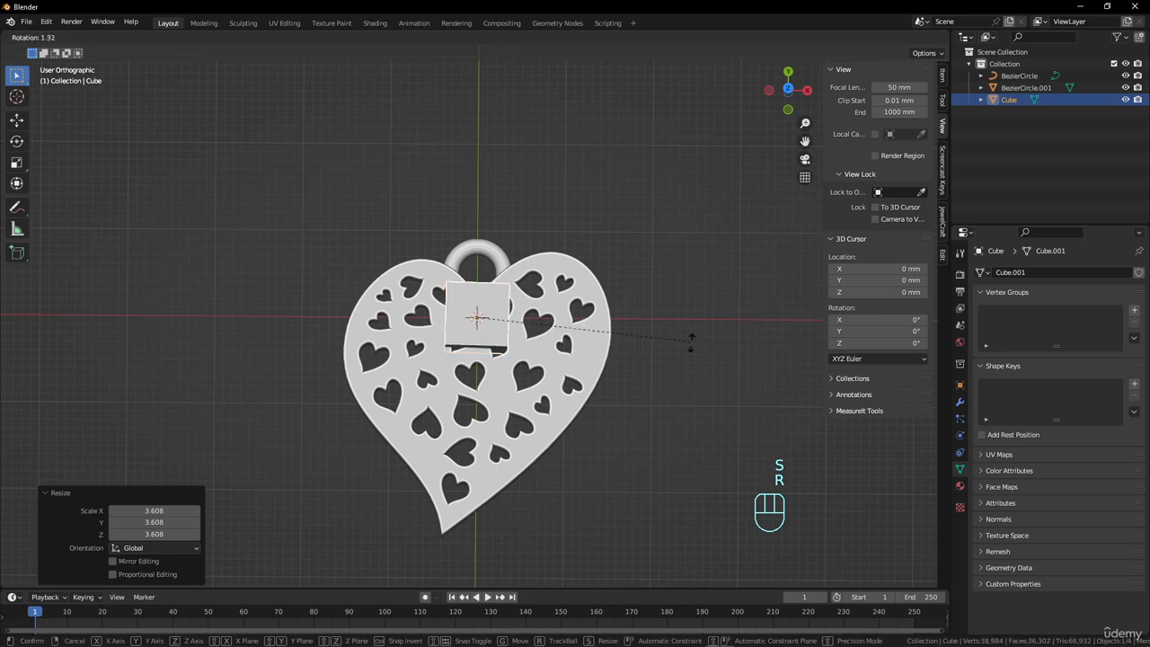
click(697, 358)
Shift the cube, enlarge it about 1.4 times, and move it about 0.33 mm in X and 1.23 mm in Y to overlap the ring's lower part.
key(g)
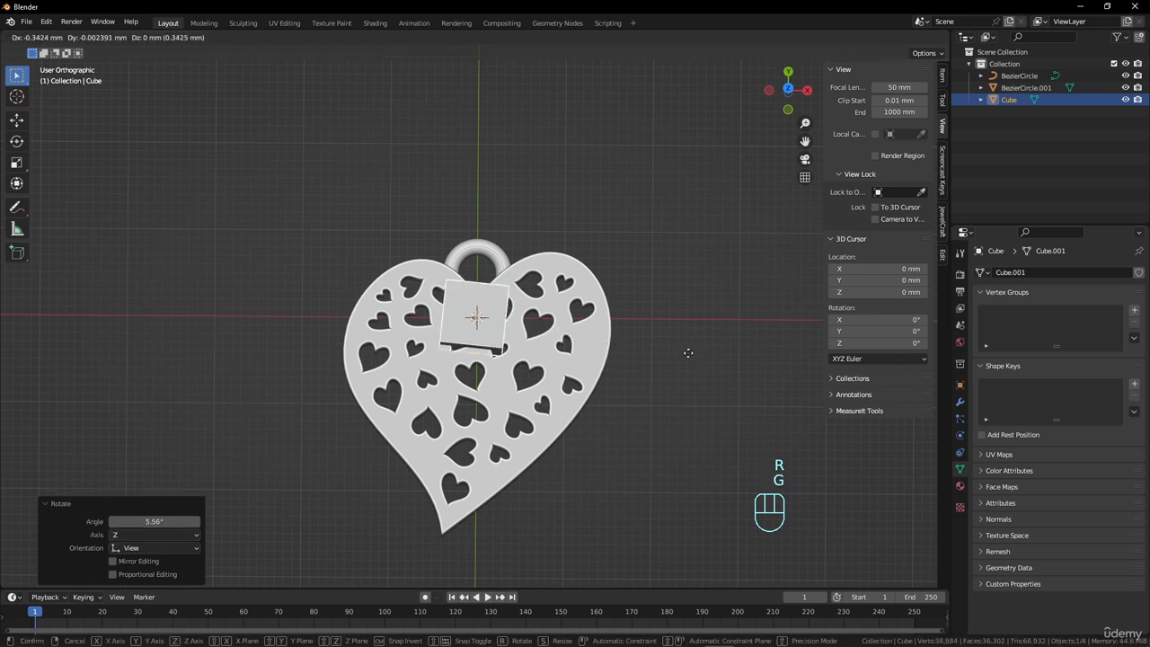
click(683, 377)
key(s)
click(740, 366)
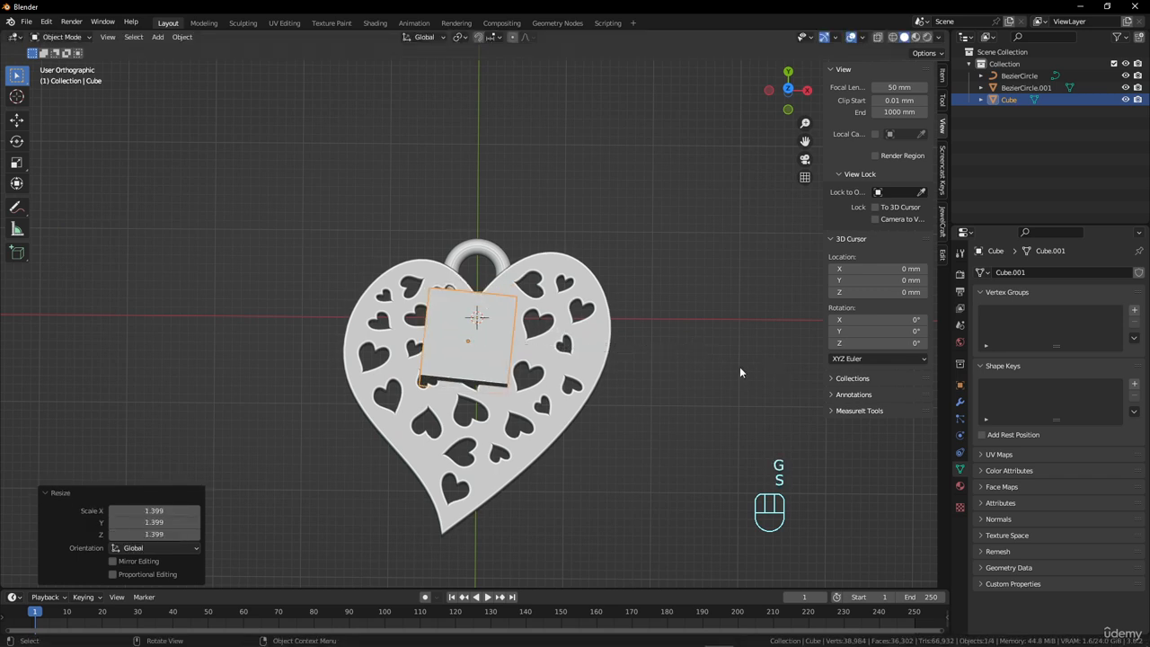
key(g)
click(724, 364)
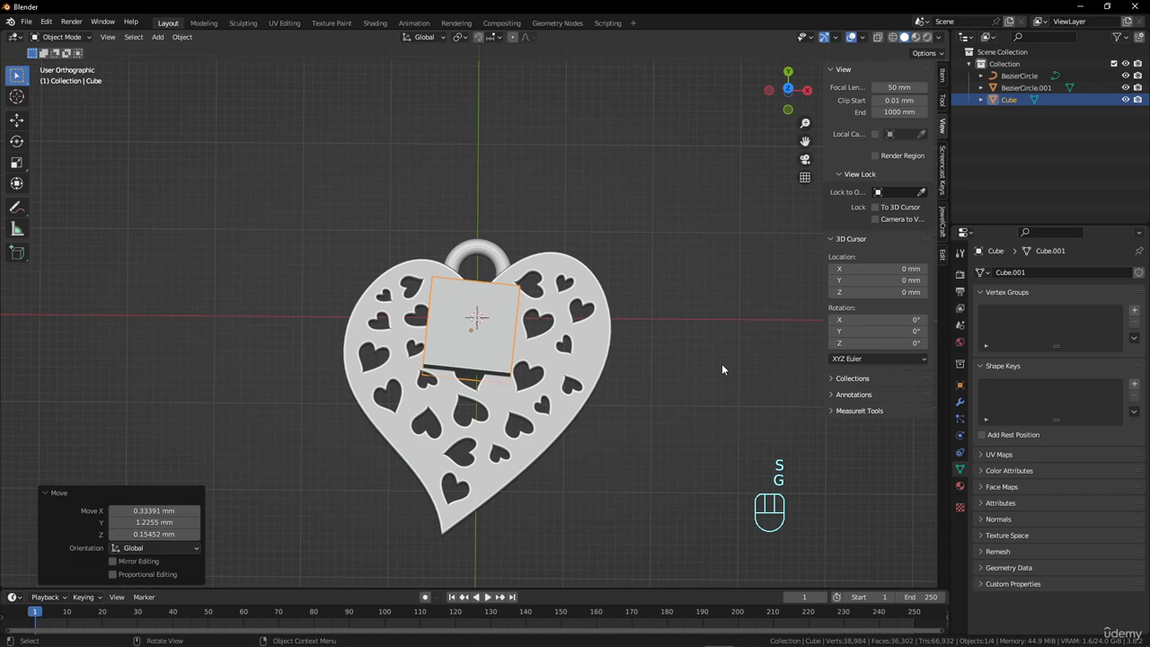
Subtract the cube from the hanging ring with a Boolean difference, inspect the cut from several angles, and clear the selection.
shift+click(497, 259)
key(ctrl+shift+KP_Subtract)
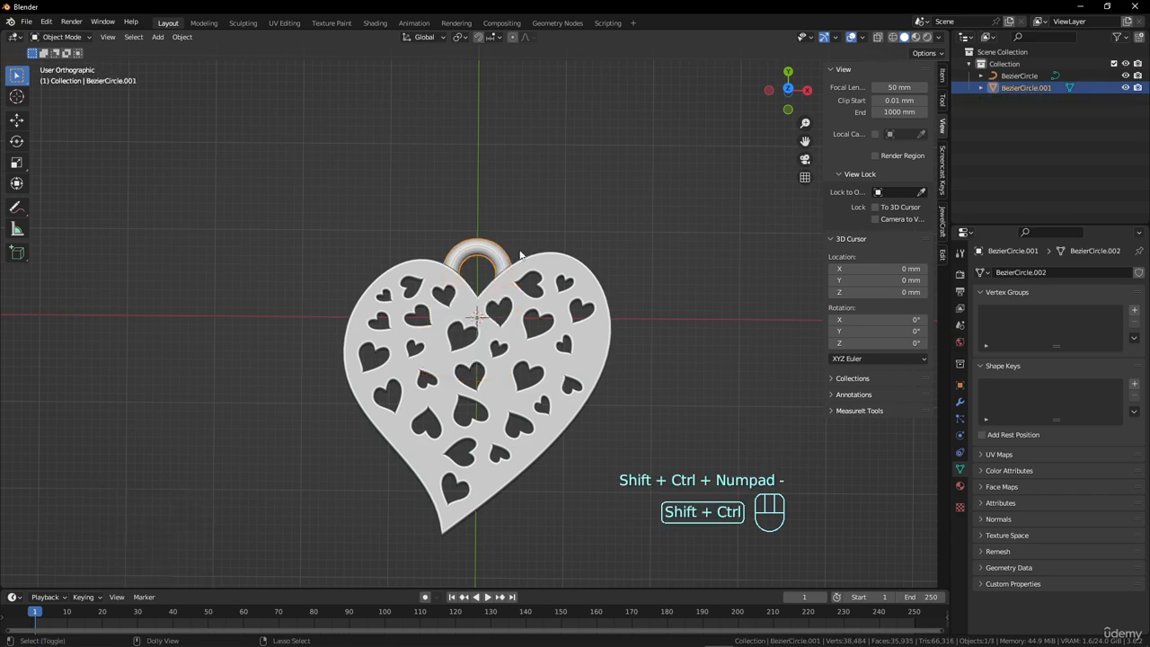
scroll(582, 380, up, 4)
middle_drag(580, 373, 544, 337)
scroll(543, 337, down, 3)
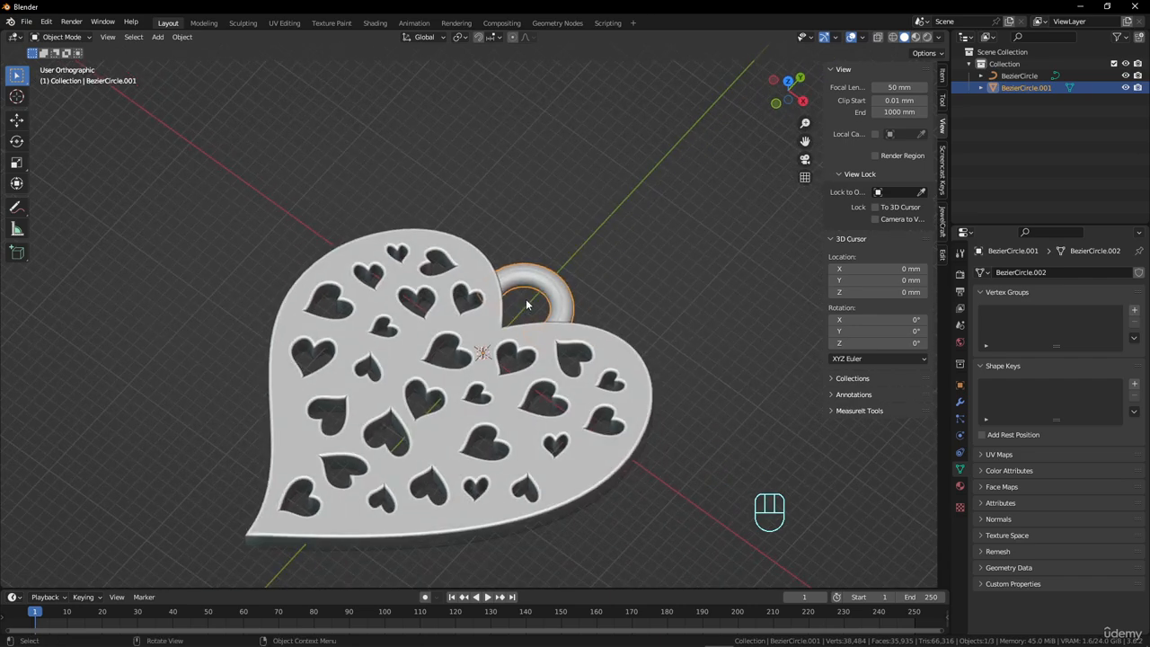
key(alt+a)
scroll(555, 350, down, 3)
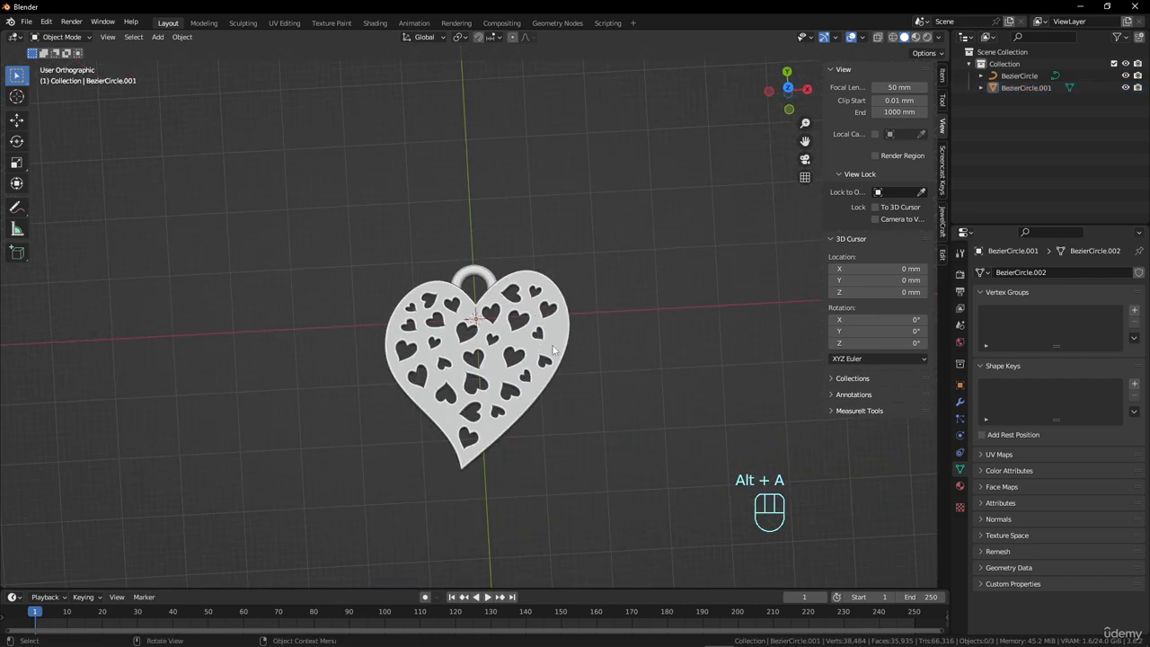